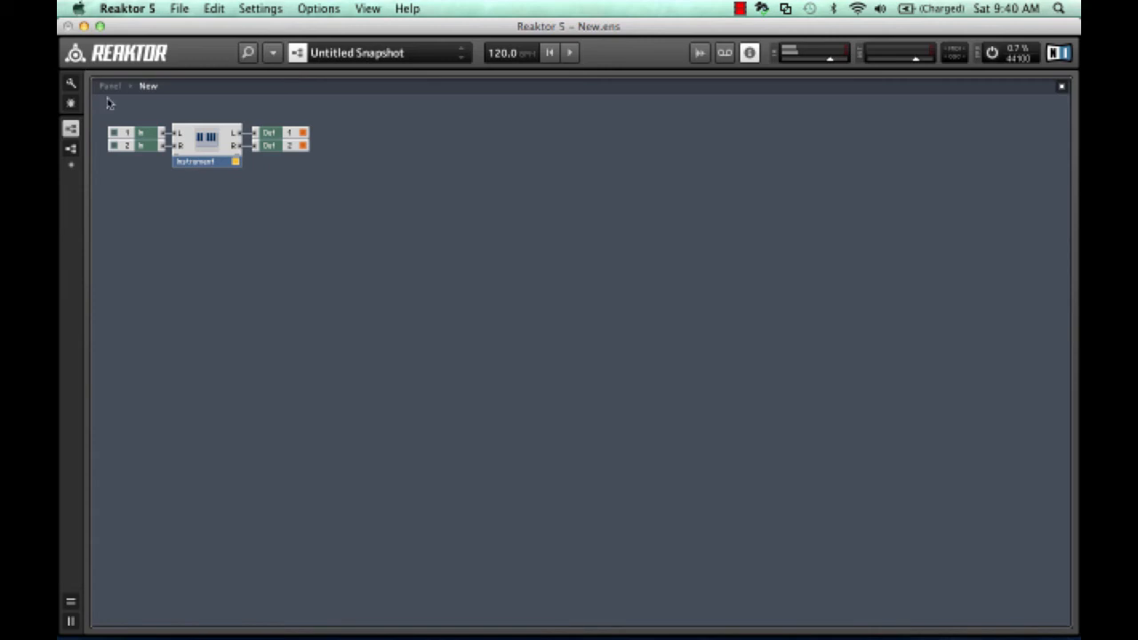
Move the two audio outputs to the far end of the structure and delete the default instrument and audio inputs.
{"action": "left_click_drag", "start_coordinate": [115, 106], "coordinate": [1034, 136]}
{"action": "key", "text": "Delete"}
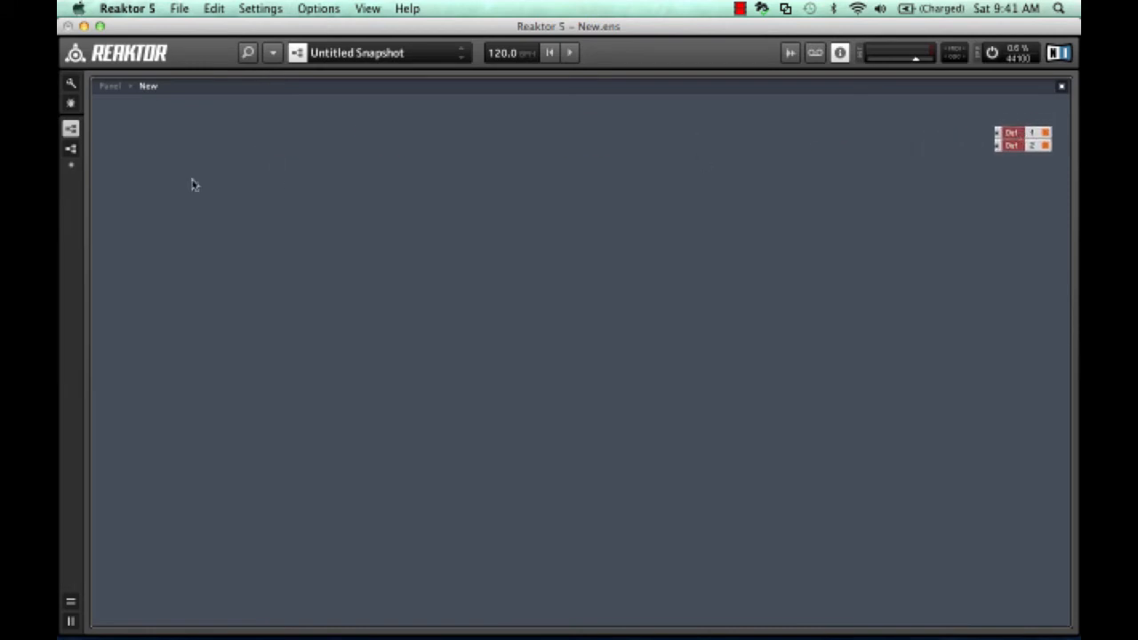
Insert the 100 CLOCK instrument from the RC 1 clocking collection into the empty structure.
{"action": "right_click", "coordinate": [141, 119]}
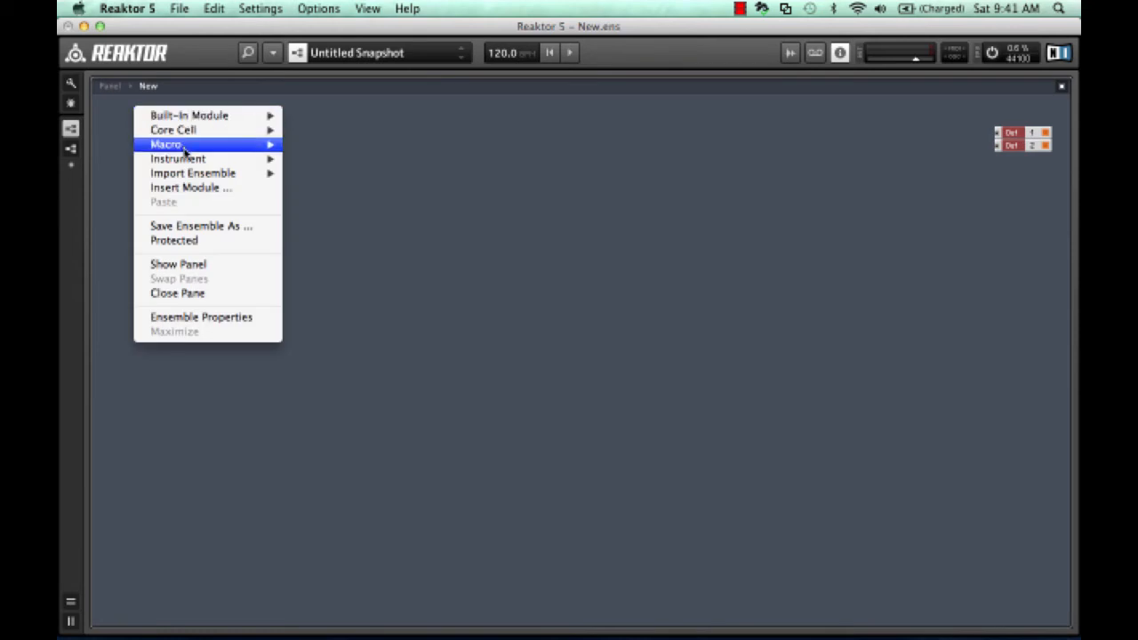
{"action": "mouse_move", "coordinate": [191, 160]}
{"action": "mouse_move", "coordinate": [374, 456]}
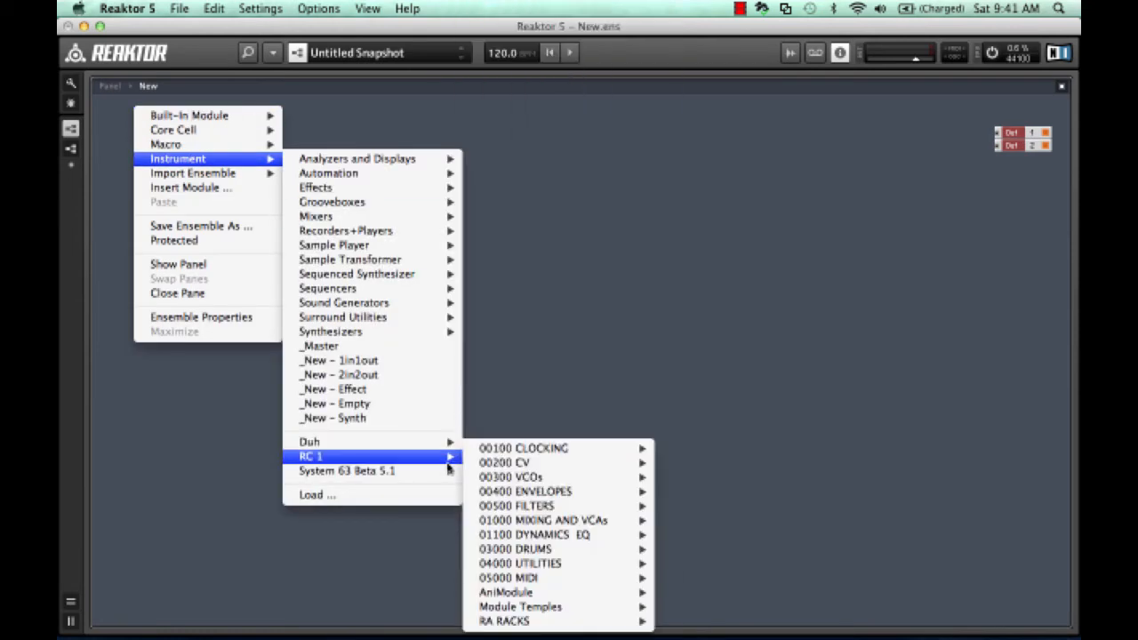
{"action": "mouse_move", "coordinate": [591, 449]}
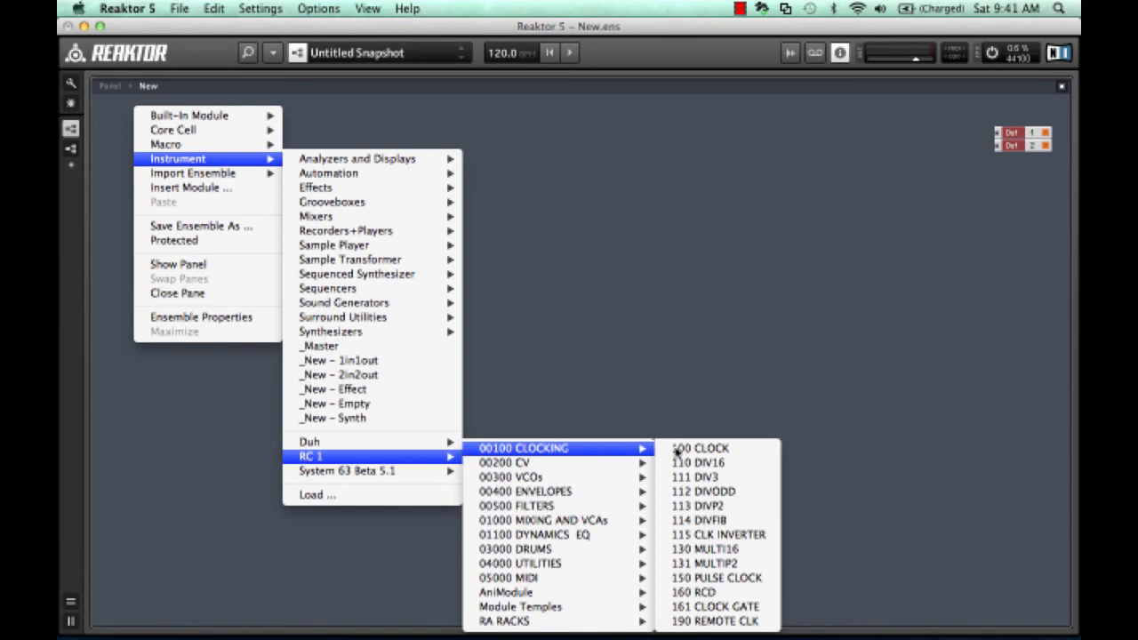
{"action": "left_click", "coordinate": [723, 450]}
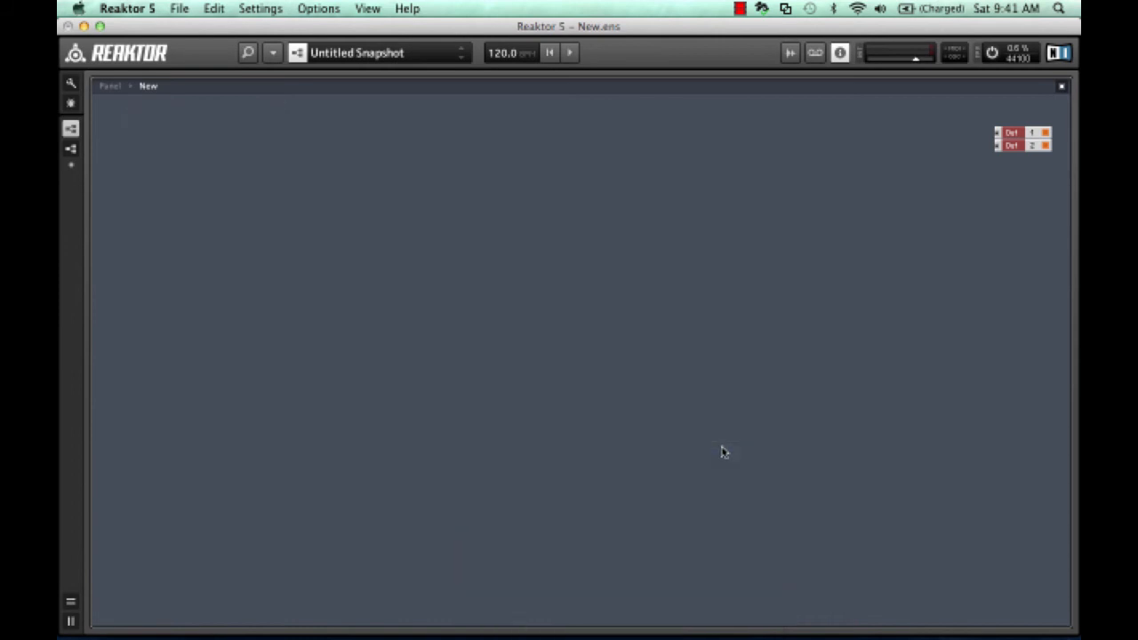
Show the panel, then set the 100 CLOCK module's mode switch to MIDI and back to CLOCK.
{"action": "key", "text": "F3"}
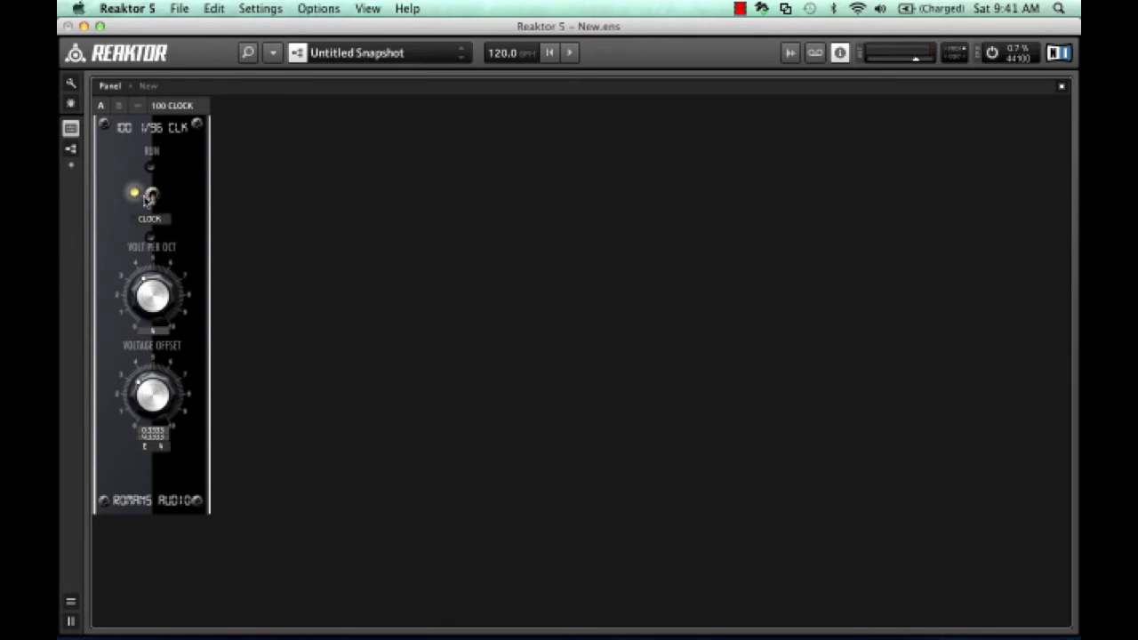
{"action": "left_click", "coordinate": [150, 196]}
{"action": "mouse_move", "coordinate": [160, 222]}
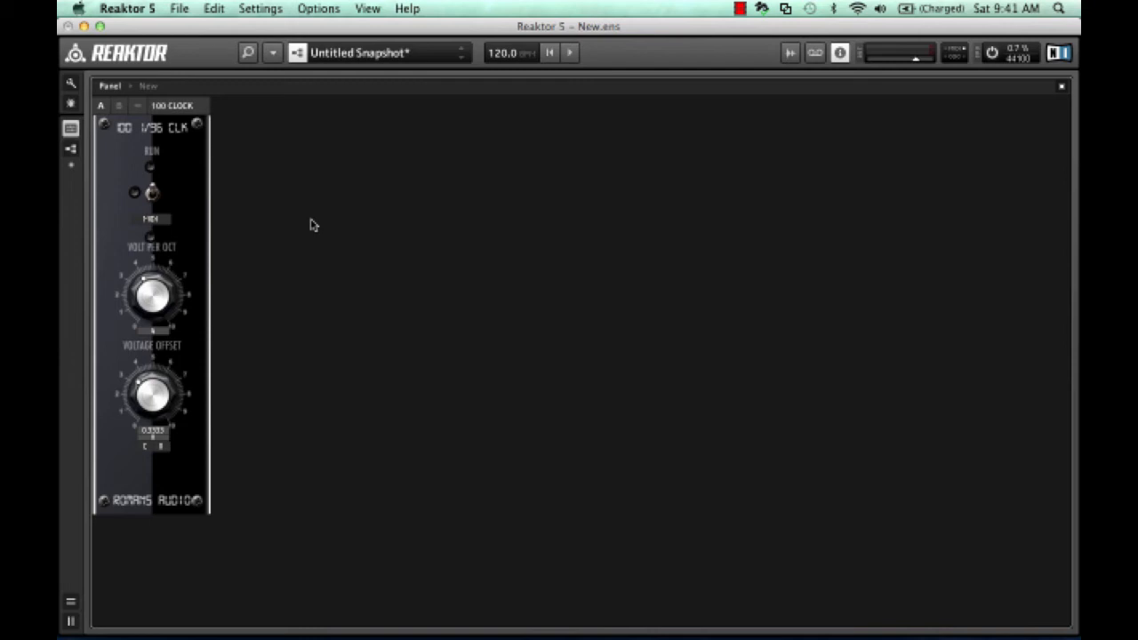
{"action": "left_click", "coordinate": [150, 192]}
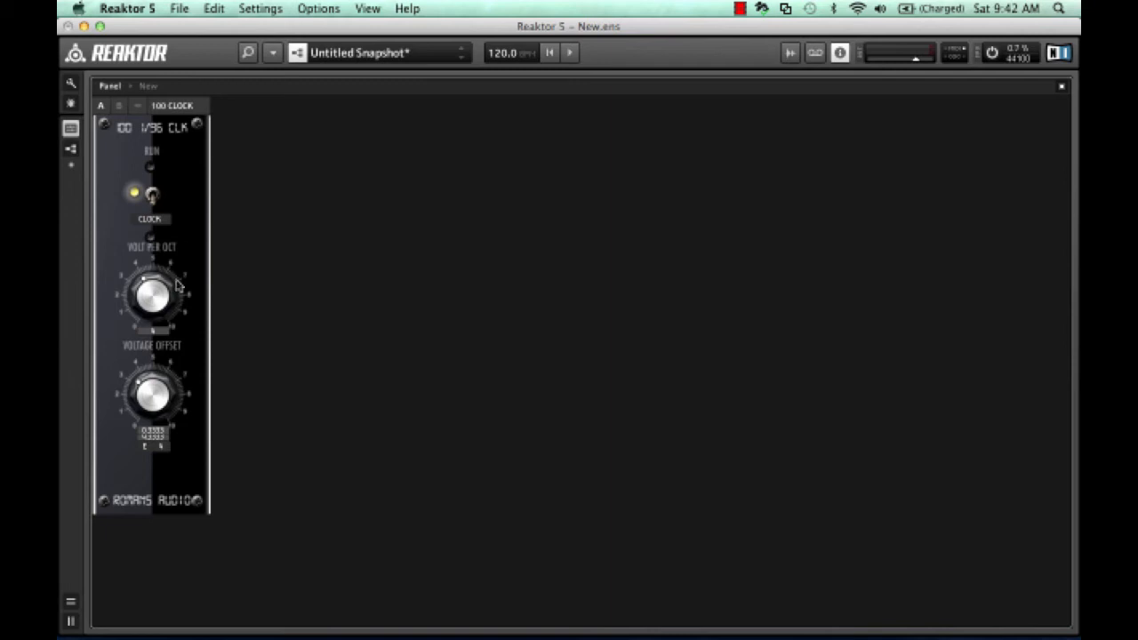
Examine the Volt per Oct and Voltage Offset knobs and their read-out on the 100 CLOCK panel.
{"action": "mouse_move", "coordinate": [149, 291]}
{"action": "mouse_move", "coordinate": [163, 407]}
{"action": "left_click_drag", "start_coordinate": [149, 300], "coordinate": [126, 309]}
{"action": "left_click_drag", "start_coordinate": [146, 398], "coordinate": [143, 421]}
{"action": "mouse_move", "coordinate": [162, 452]}
Move the 100 CLOCK module slightly lower in the structure and examine its input and output ports.
{"action": "key", "text": "F6"}
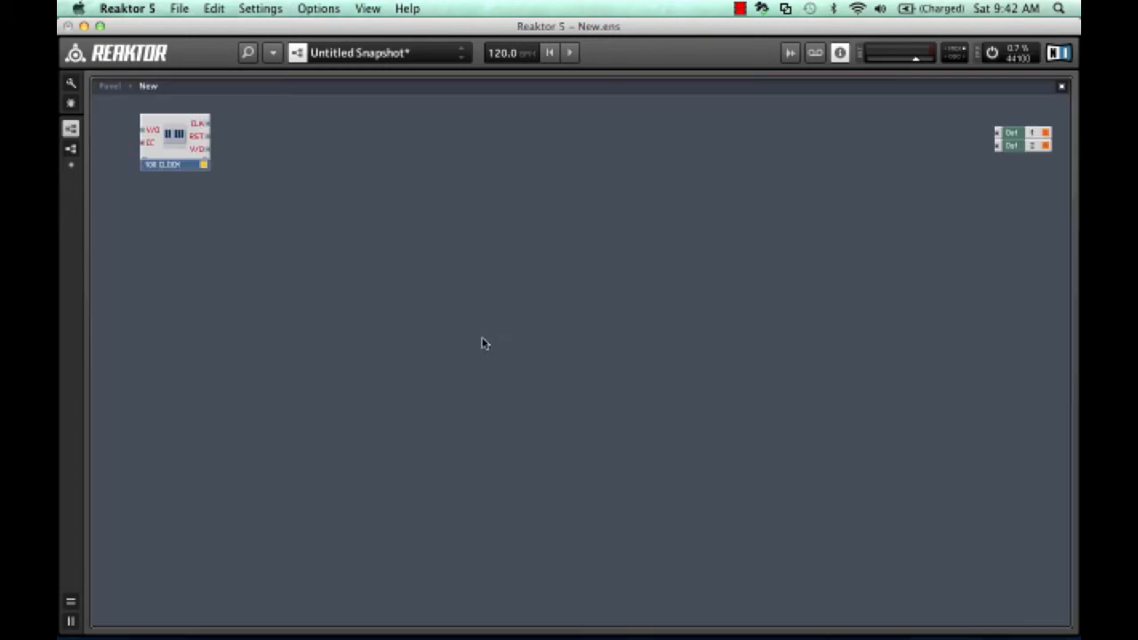
{"action": "left_click_drag", "start_coordinate": [159, 155], "coordinate": [153, 188]}
{"action": "mouse_move", "coordinate": [200, 158]}
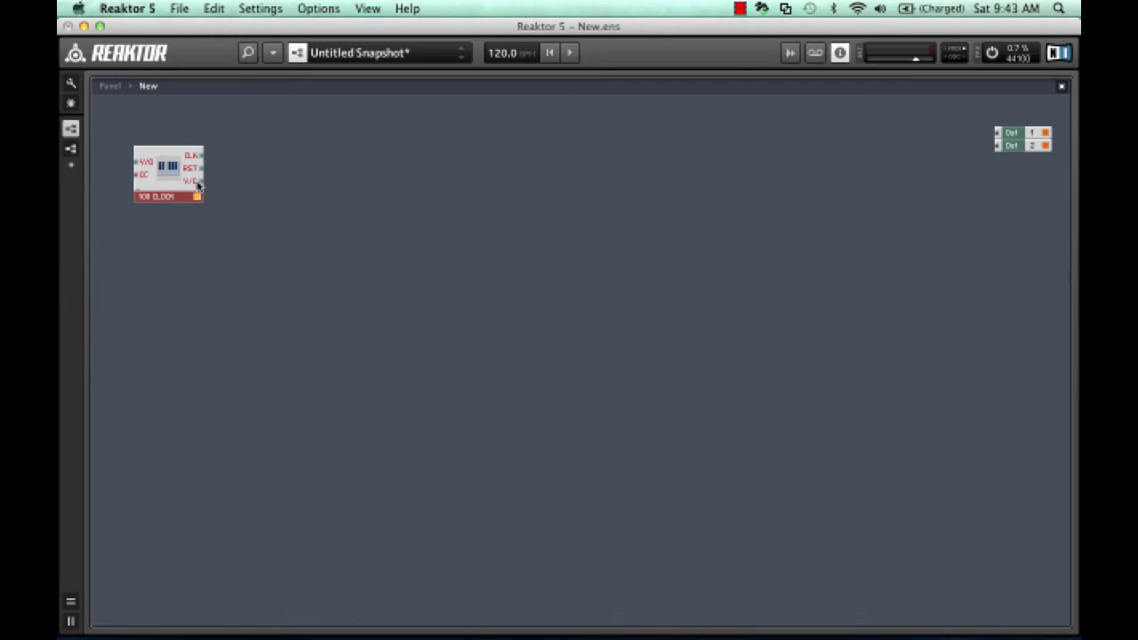
{"action": "double_click", "coordinate": [166, 189]}
{"action": "double_click", "coordinate": [168, 373]}
{"action": "key", "text": "F9"}
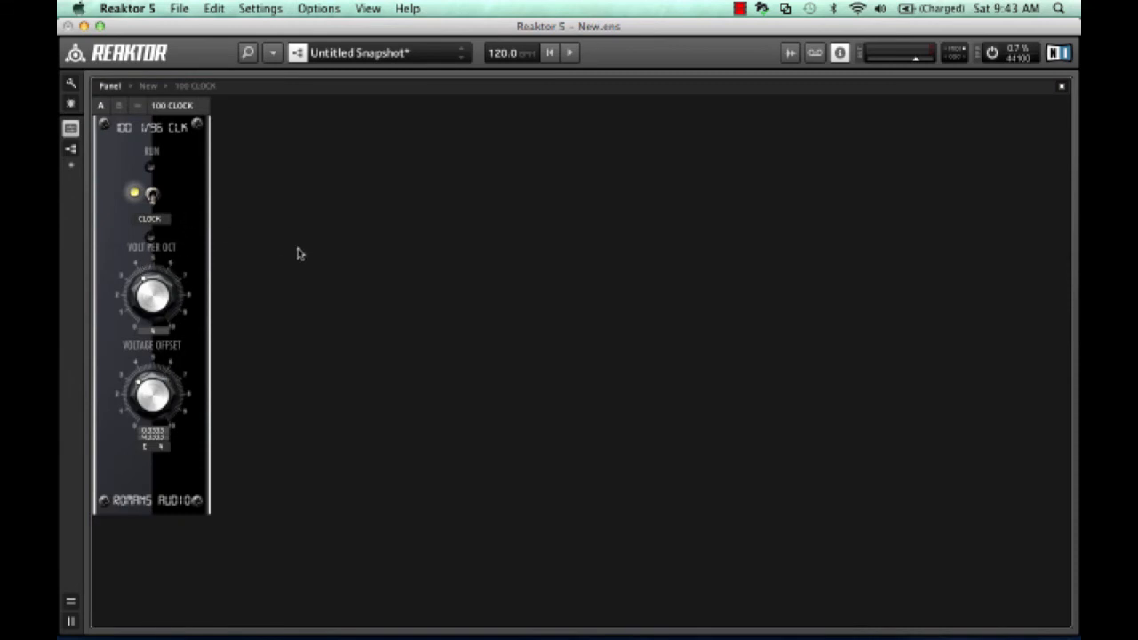
{"action": "key", "text": "F6"}
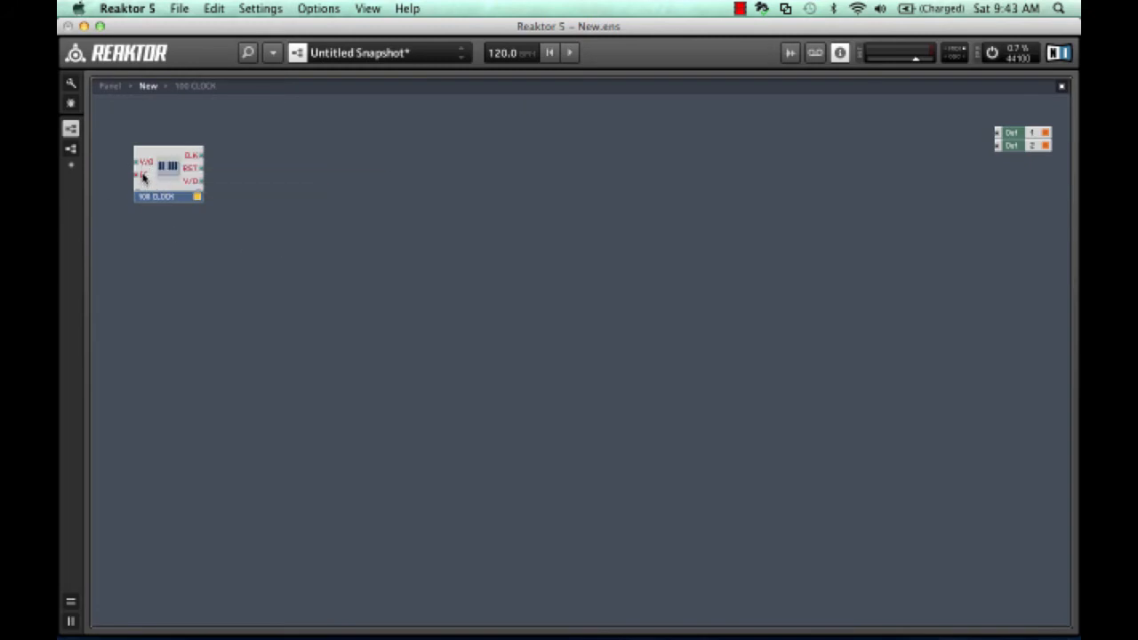
{"action": "mouse_move", "coordinate": [144, 178]}
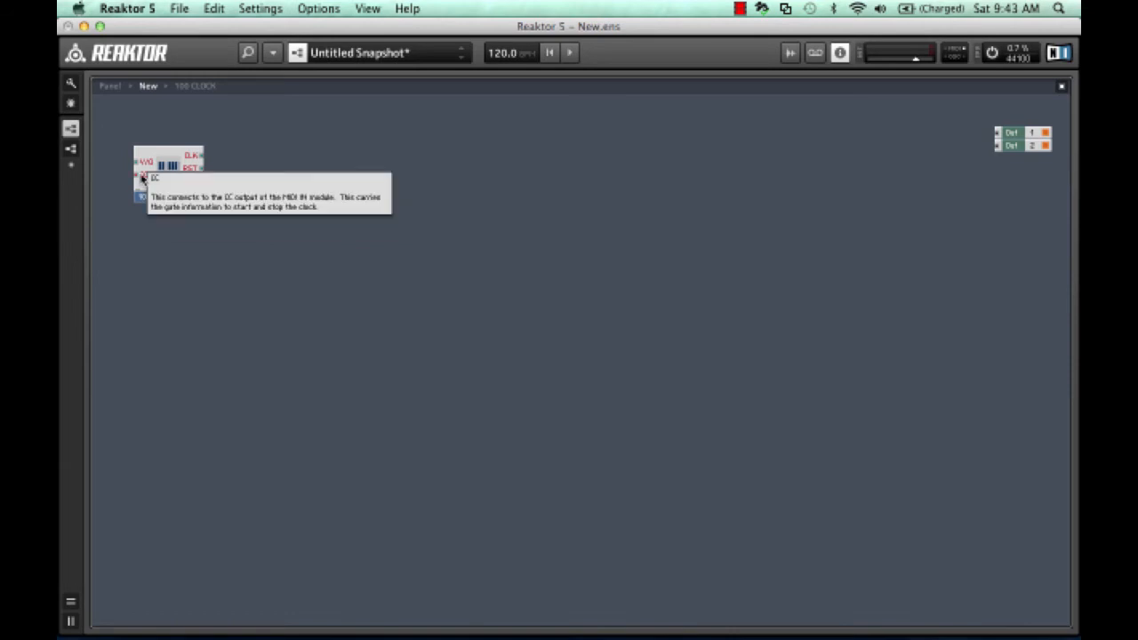
Insert the 5001 MIDI IN instrument from the RC 1 MIDI collection.
{"action": "right_click", "coordinate": [270, 169]}
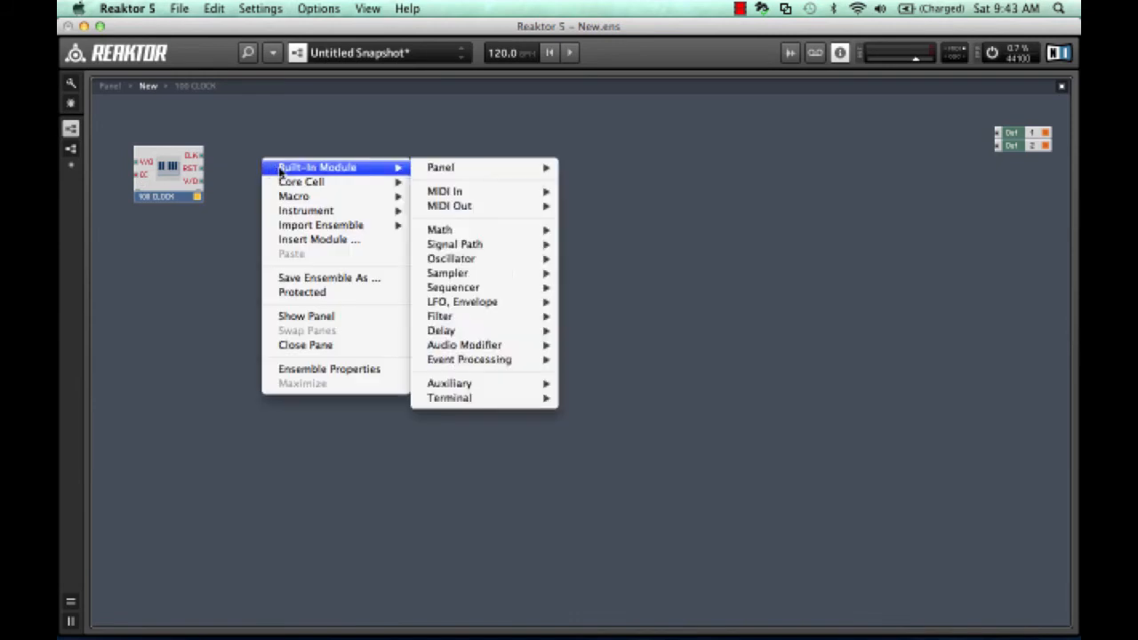
{"action": "mouse_move", "coordinate": [300, 226]}
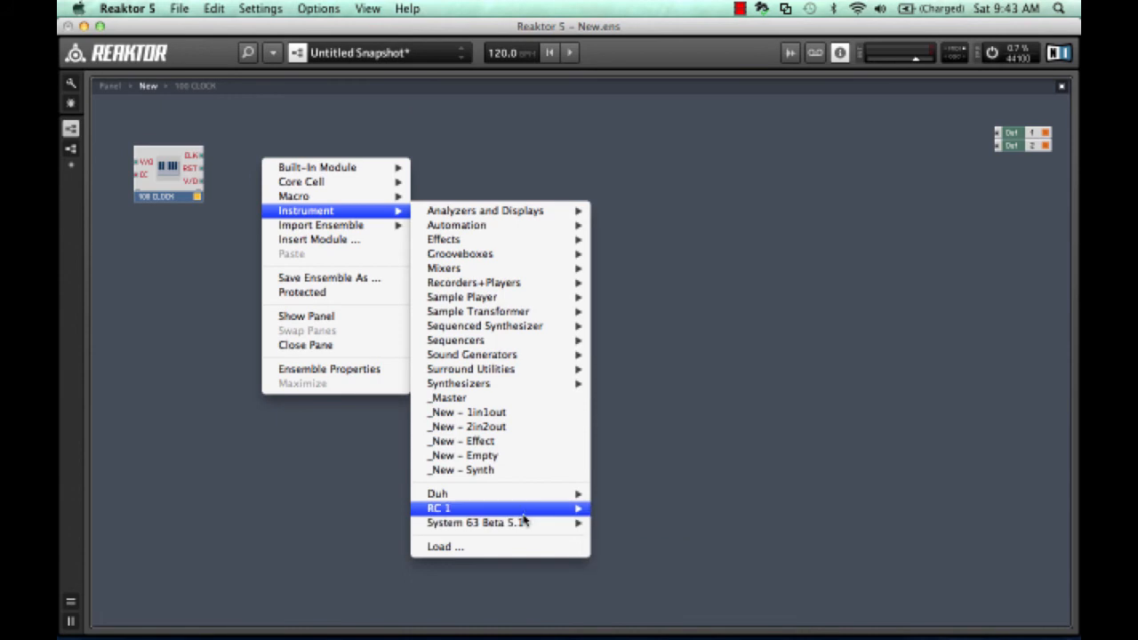
{"action": "mouse_move", "coordinate": [524, 510]}
{"action": "mouse_move", "coordinate": [734, 549]}
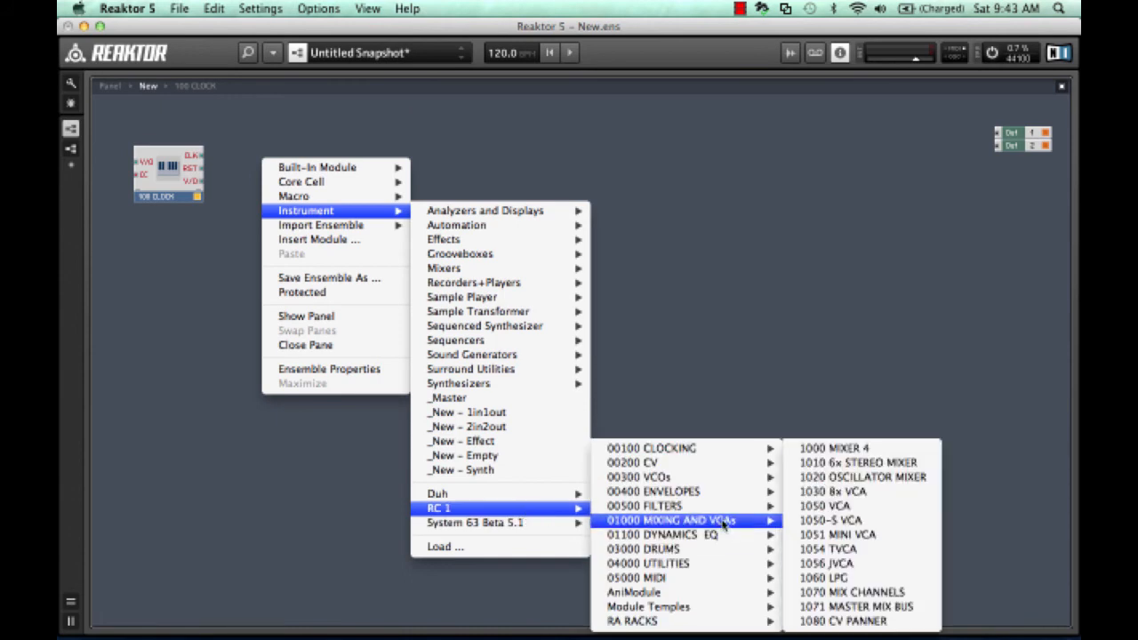
{"action": "mouse_move", "coordinate": [710, 576]}
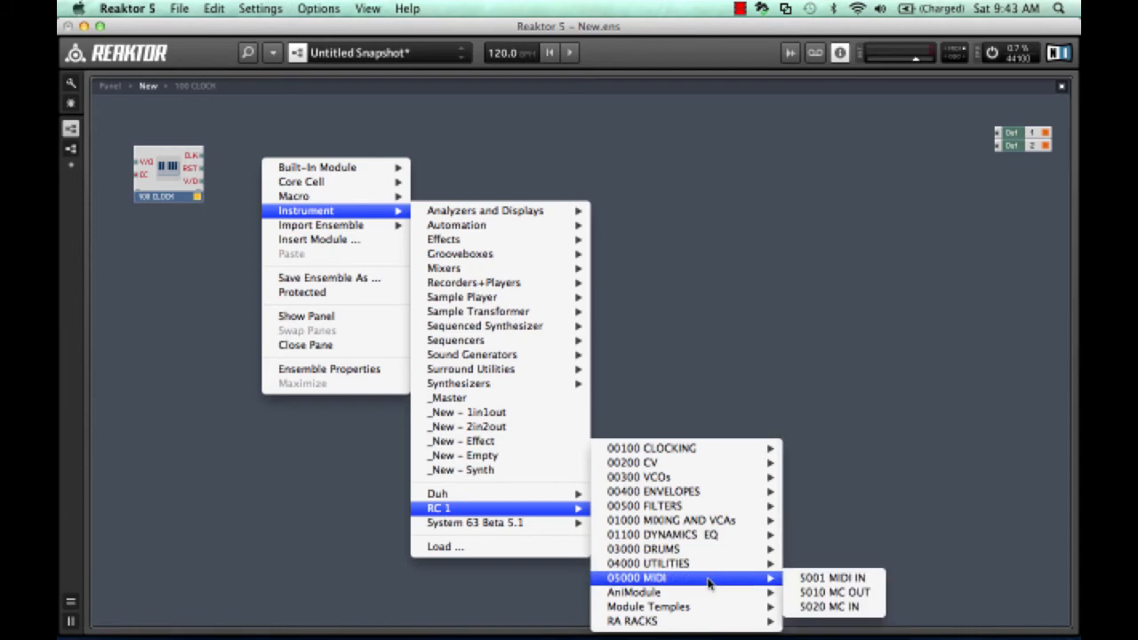
{"action": "left_click", "coordinate": [833, 581]}
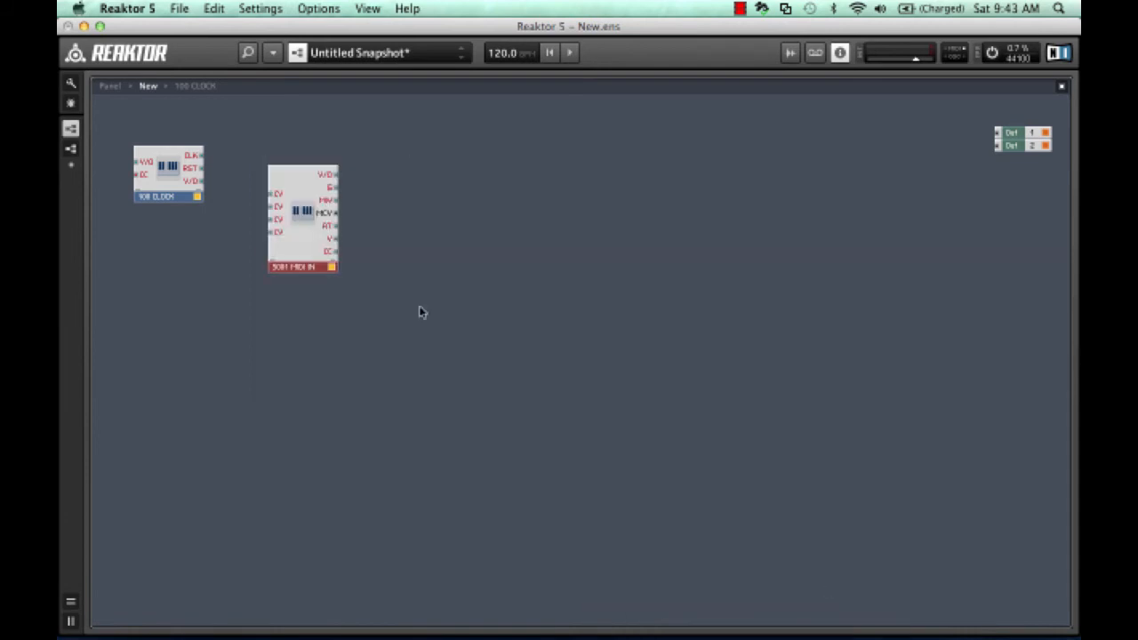
Place the MIDI IN module before the 100 CLOCK and wire its V/O and CC outputs to the clock's matching inputs.
{"action": "left_click_drag", "start_coordinate": [297, 205], "coordinate": [79, 173]}
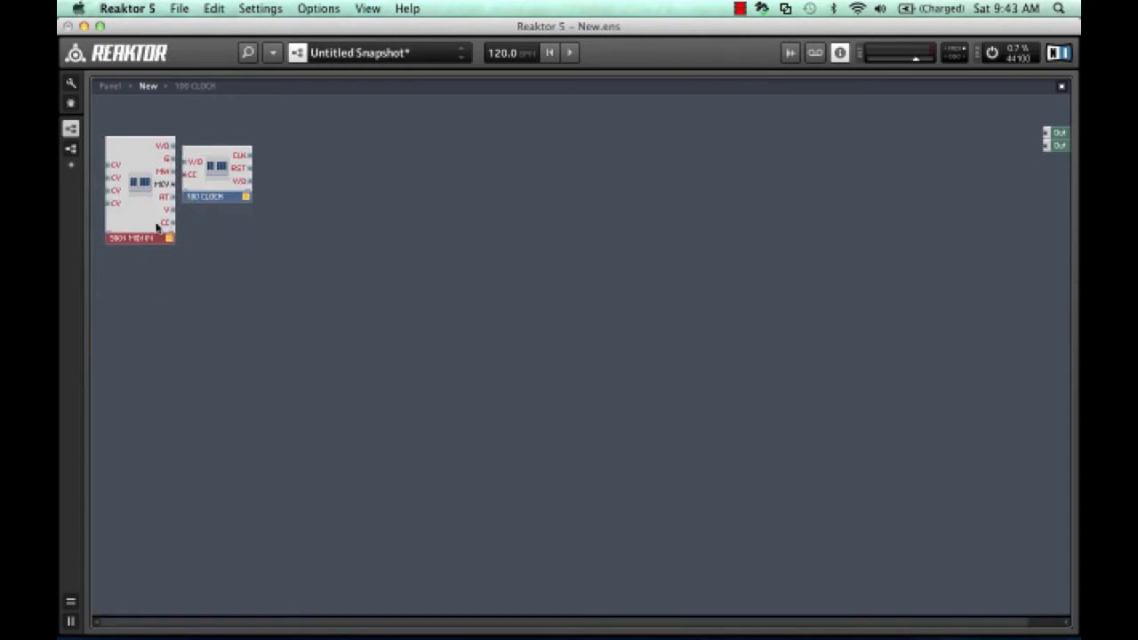
{"action": "left_click_drag", "start_coordinate": [145, 223], "coordinate": [185, 160]}
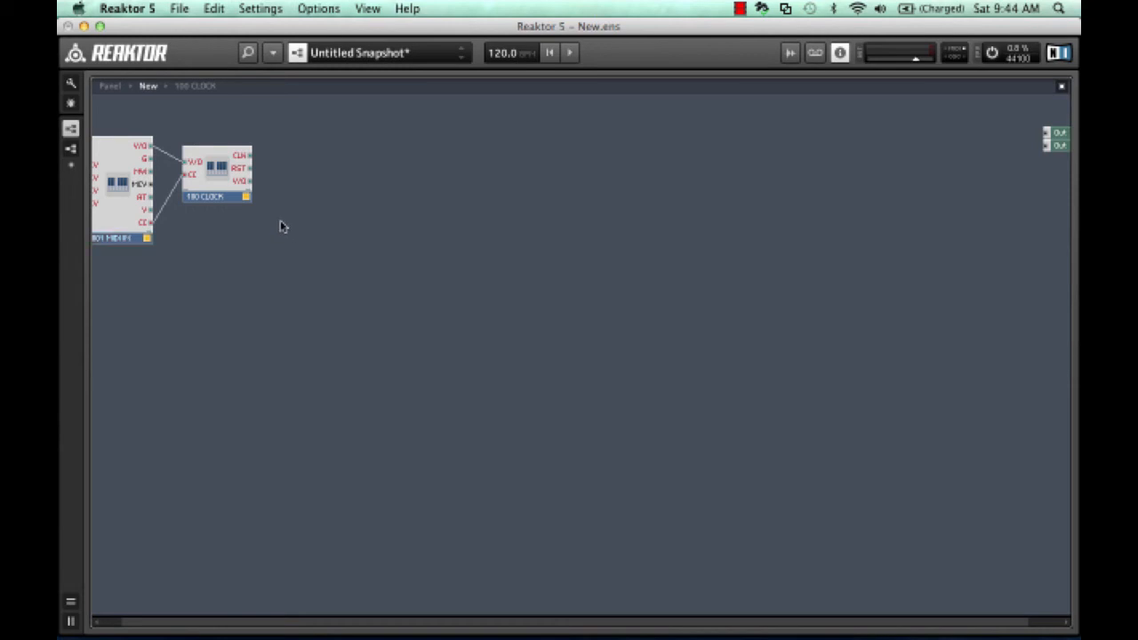
Try the clock's mode switch on the panel and delete the 5001 MIDI IN module from the structure.
{"action": "key", "text": "F6"}
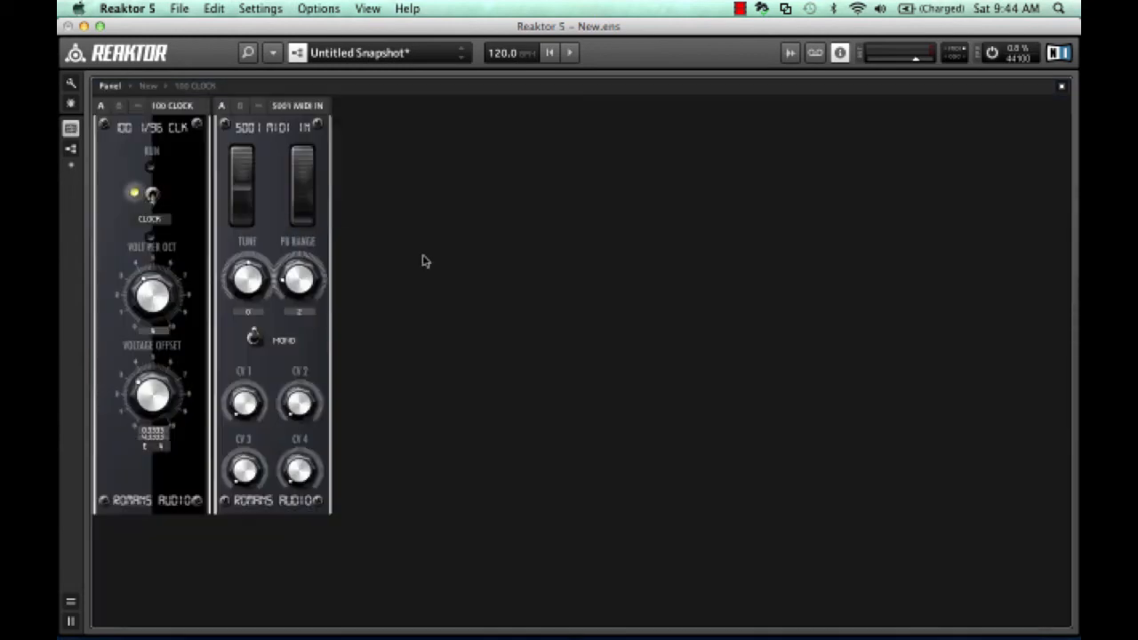
{"action": "left_click", "coordinate": [155, 203]}
{"action": "key", "text": "F6"}
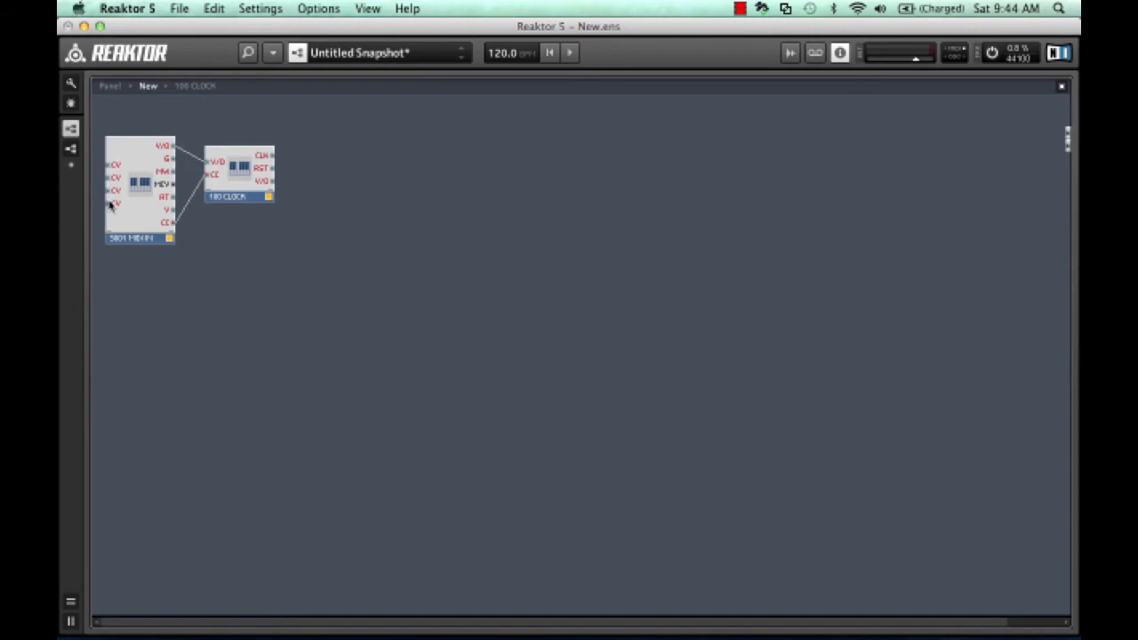
{"action": "key", "text": "Delete"}
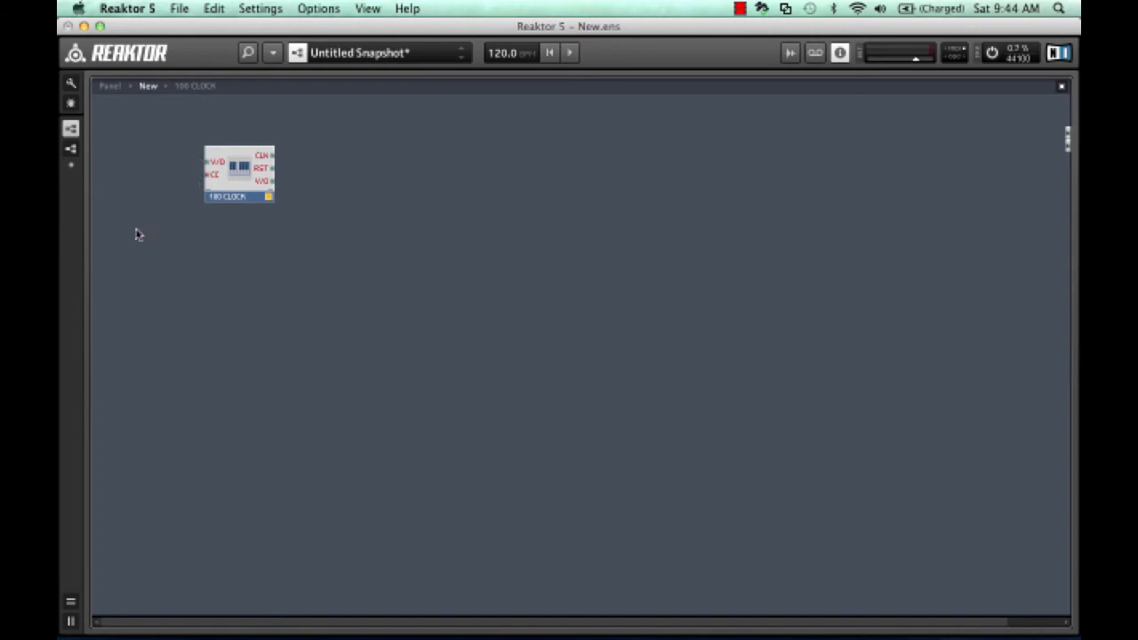
Reposition the 100 CLOCK module and insert the 9608 SEQUENCER from the System 63 Beta 5.1 sequencers beside it.
{"action": "left_click_drag", "start_coordinate": [238, 186], "coordinate": [149, 169]}
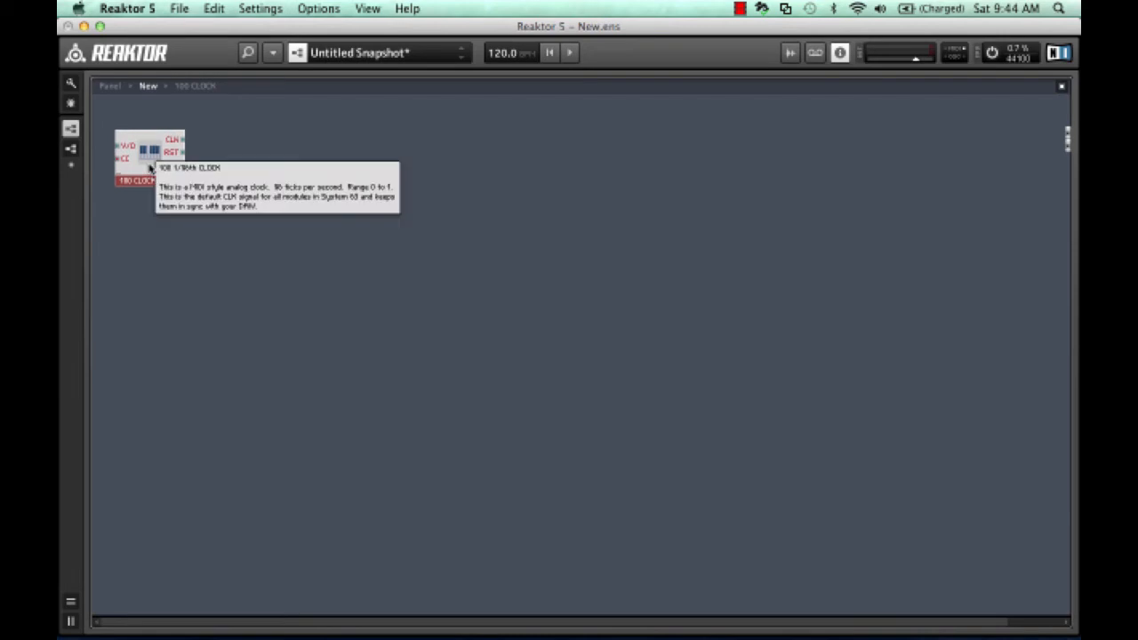
{"action": "right_click", "coordinate": [234, 135]}
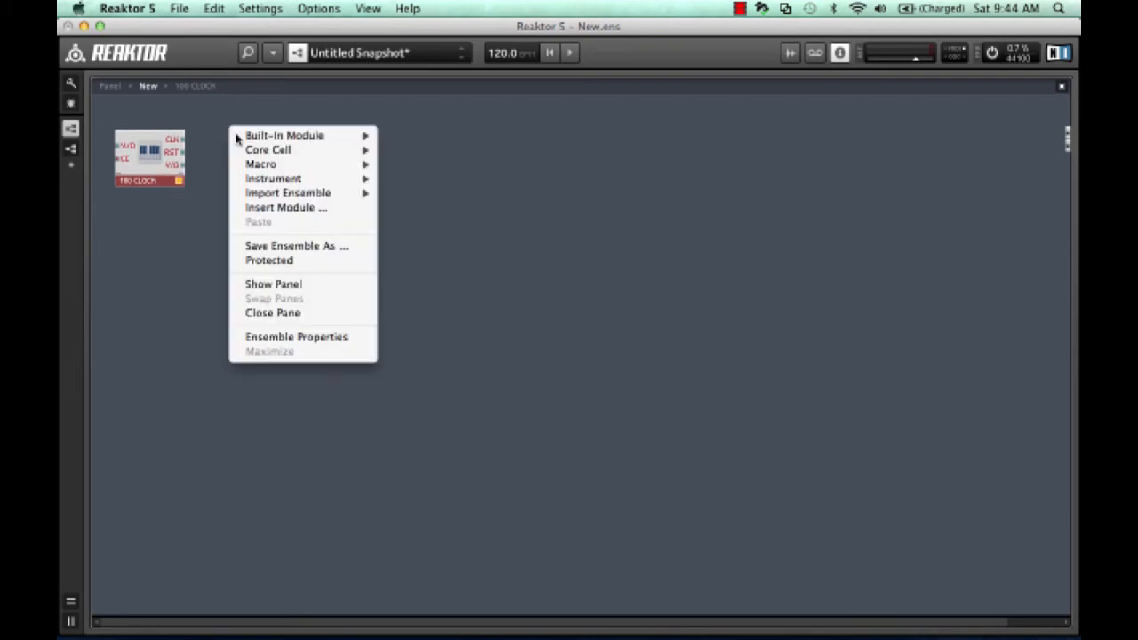
{"action": "mouse_move", "coordinate": [290, 180]}
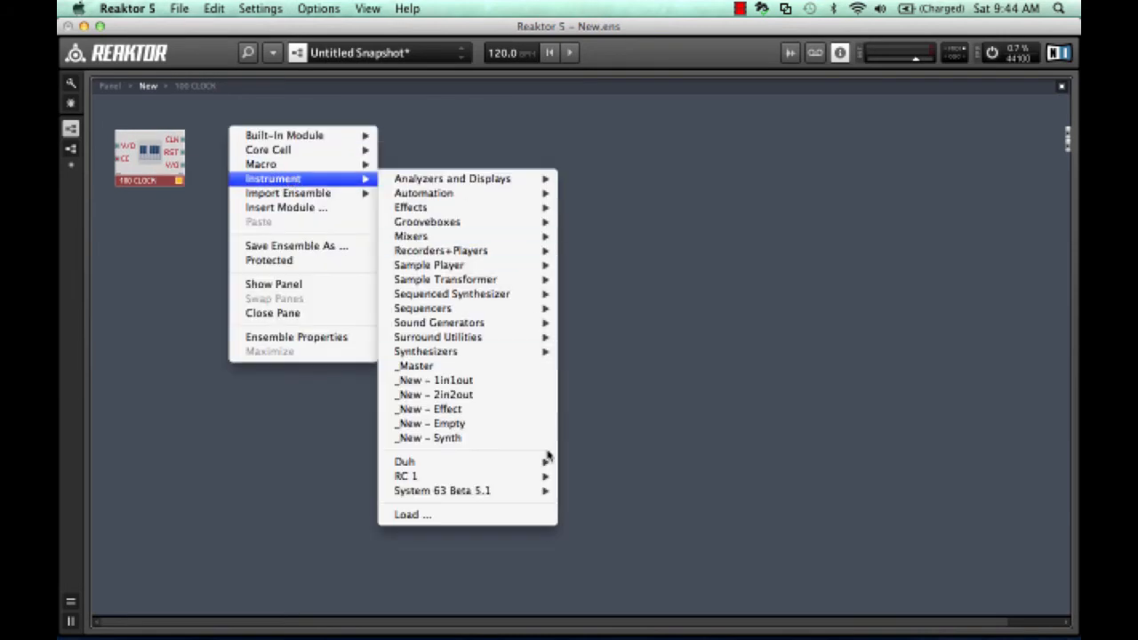
{"action": "mouse_move", "coordinate": [521, 491]}
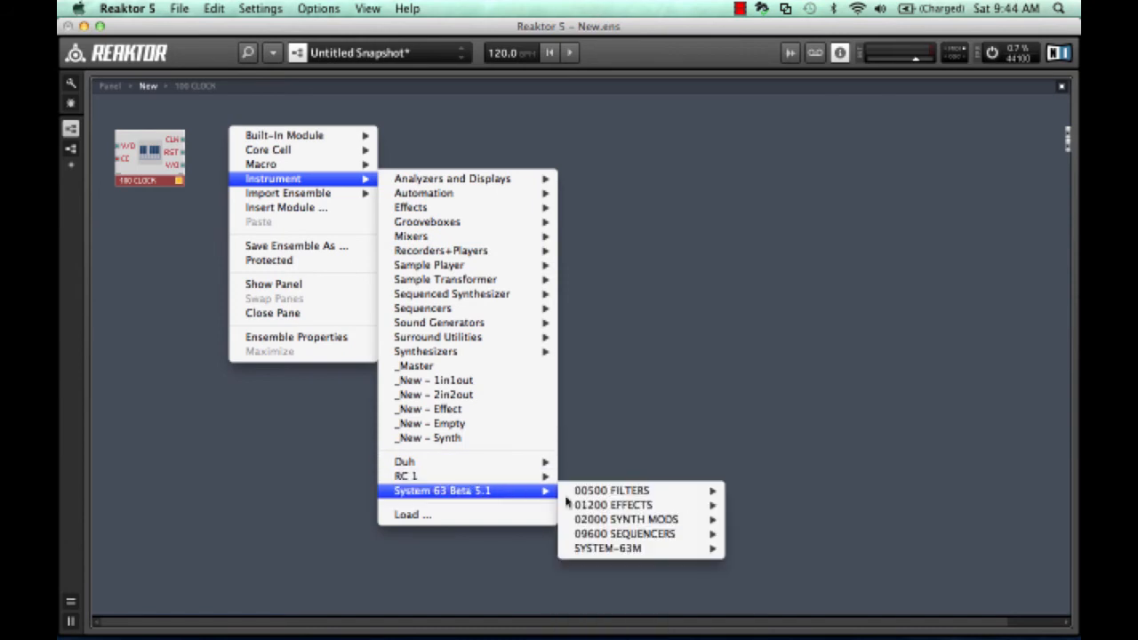
{"action": "mouse_move", "coordinate": [663, 540]}
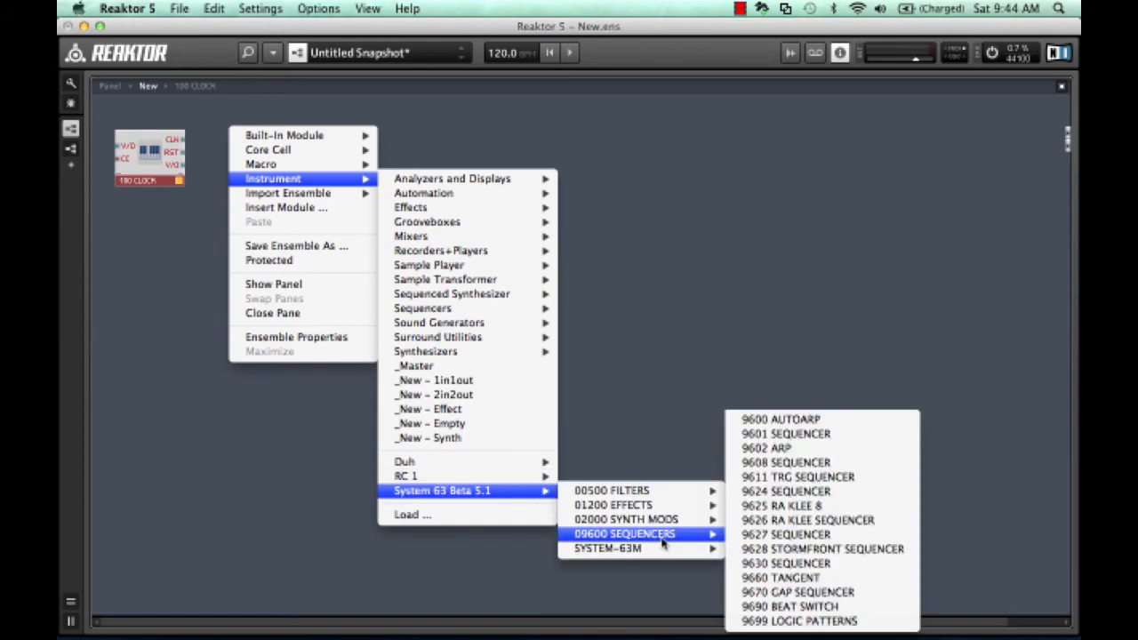
{"action": "left_click", "coordinate": [835, 462]}
{"action": "left_click_drag", "start_coordinate": [290, 163], "coordinate": [277, 162]}
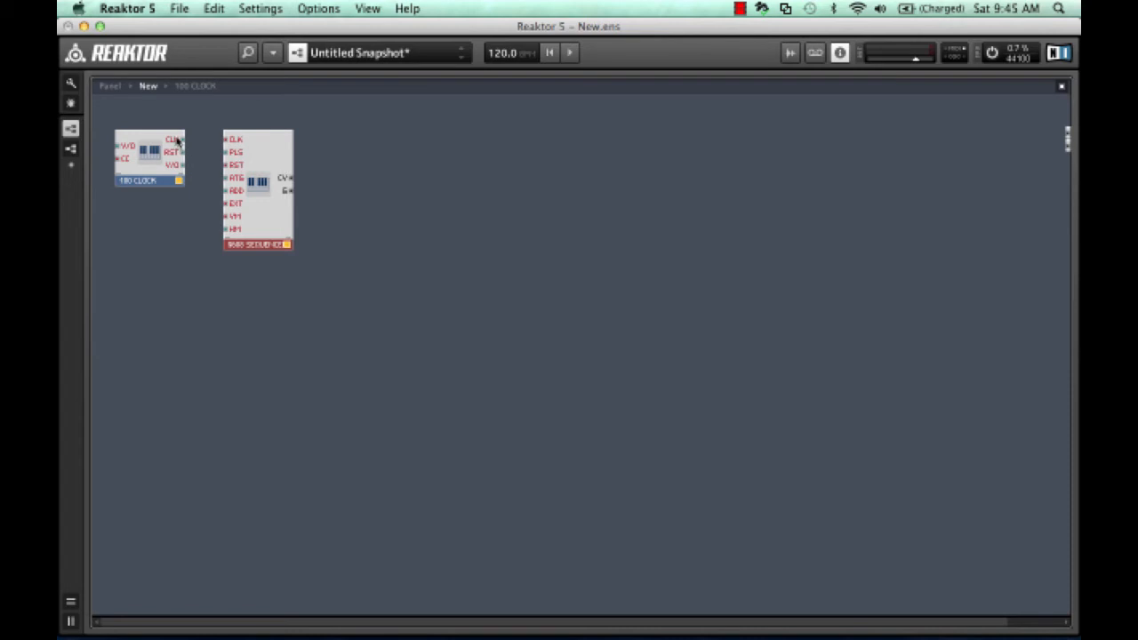
Wire the clock's CLK and RST outputs to the sequencer's CLK and RST inputs and reposition both modules closer together.
{"action": "left_click_drag", "start_coordinate": [178, 141], "coordinate": [233, 141]}
{"action": "left_click_drag", "start_coordinate": [177, 153], "coordinate": [238, 167]}
{"action": "left_click_drag", "start_coordinate": [279, 234], "coordinate": [260, 234]}
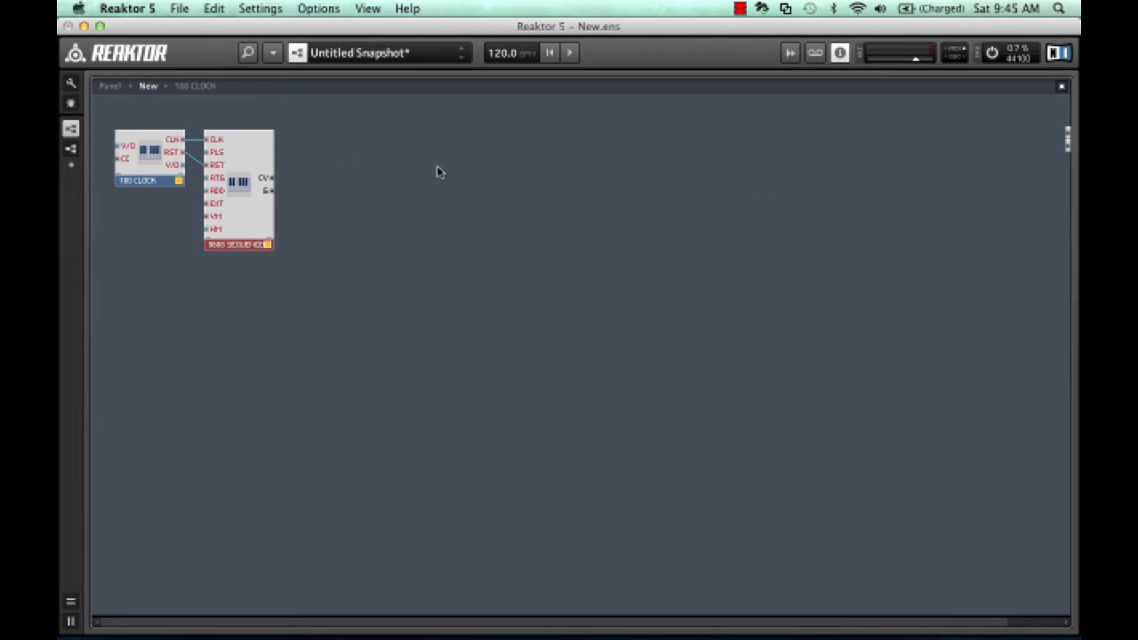
{"action": "left_click_drag", "start_coordinate": [153, 112], "coordinate": [364, 184]}
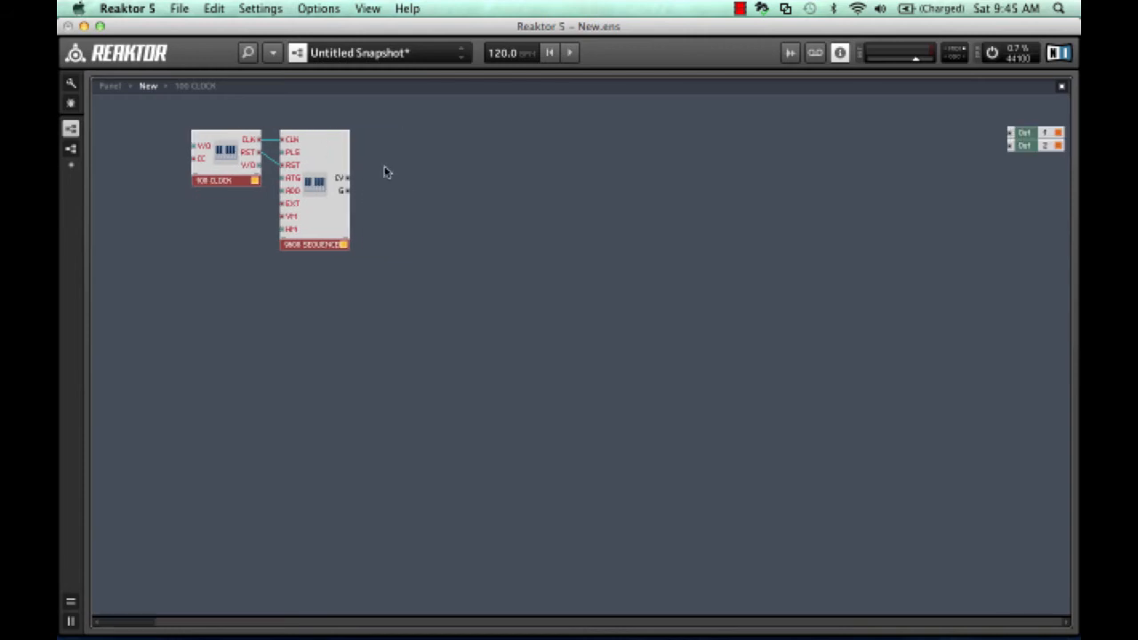
Insert the 2003 SEMI-MODULAR synth from the System 63 Beta 5.1 synth mods and align it beside the sequencer.
{"action": "right_click", "coordinate": [391, 140]}
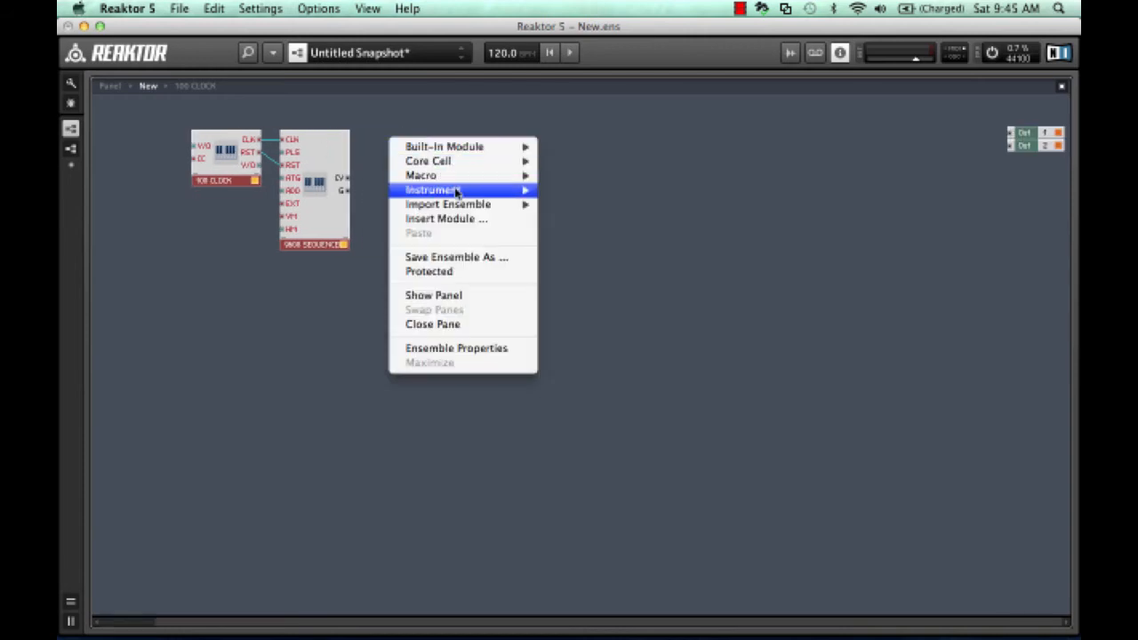
{"action": "mouse_move", "coordinate": [455, 192]}
{"action": "mouse_move", "coordinate": [640, 502]}
{"action": "mouse_move", "coordinate": [814, 549]}
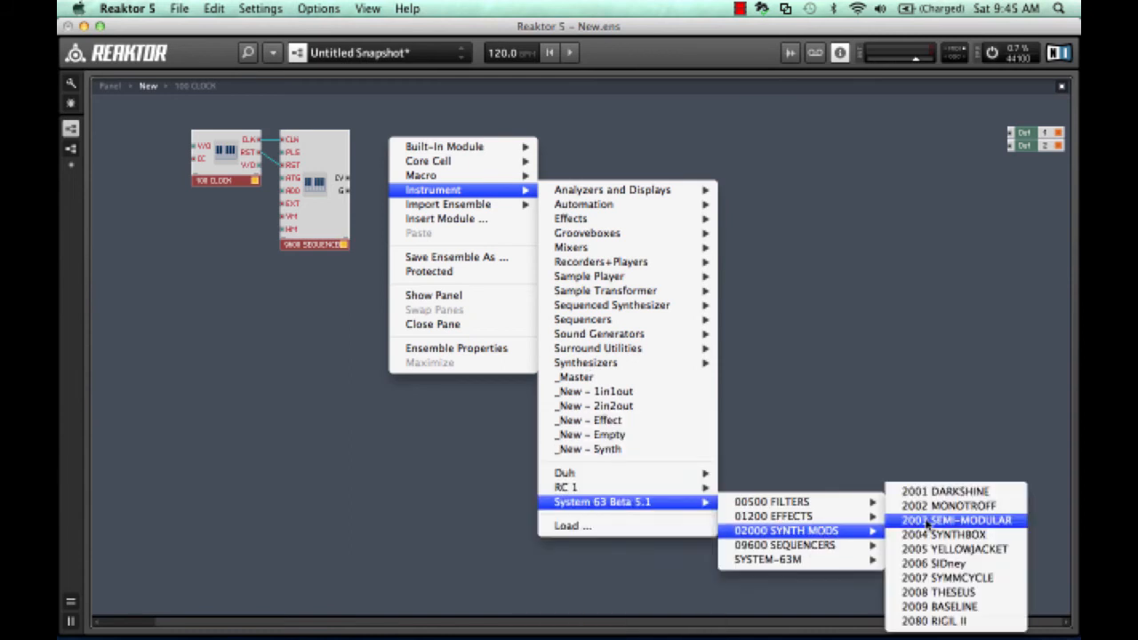
{"action": "left_click", "coordinate": [927, 522]}
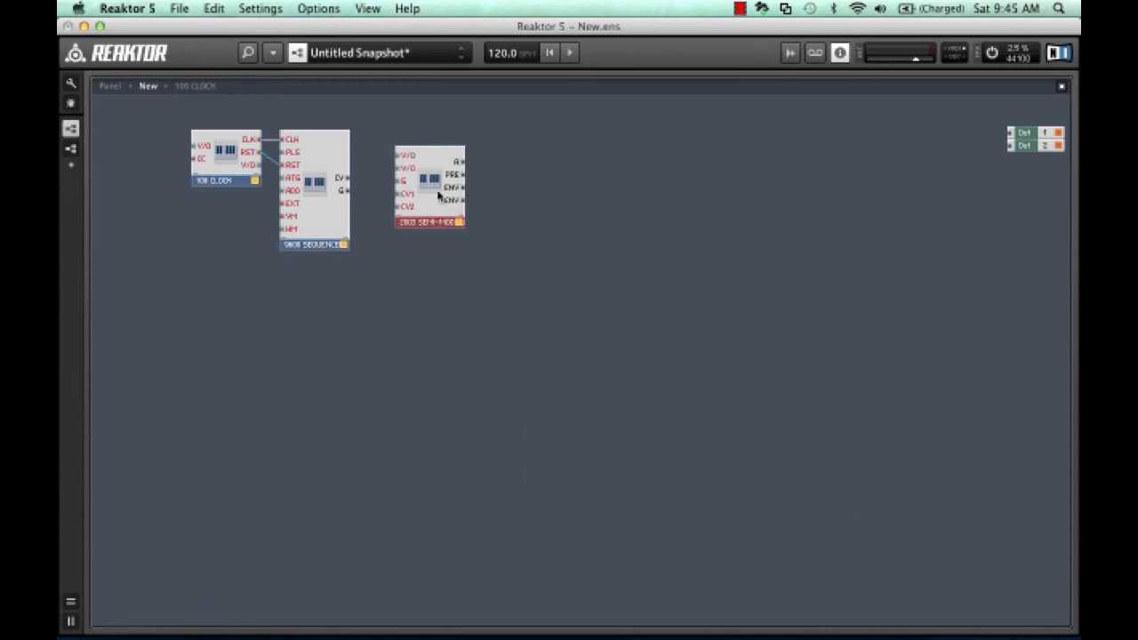
{"action": "left_click_drag", "start_coordinate": [430, 171], "coordinate": [421, 153]}
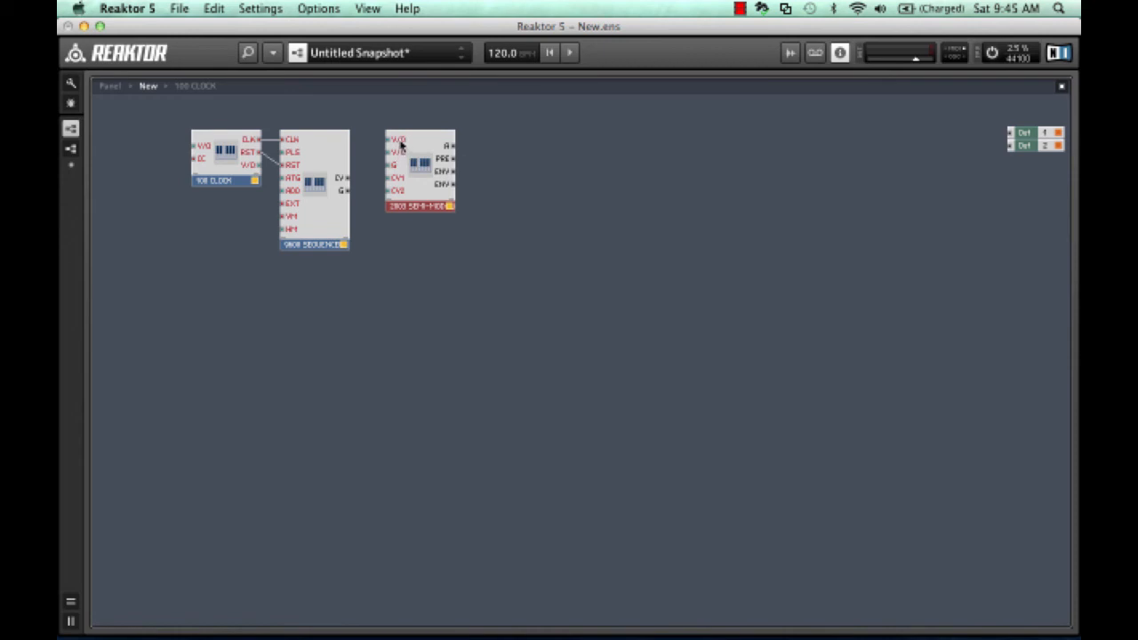
Wire the clock's V/O output to the synth's first V/O input, and the sequencer's CV and G outputs to its second V/O and G inputs.
{"action": "mouse_move", "coordinate": [402, 143]}
{"action": "left_click_drag", "start_coordinate": [253, 167], "coordinate": [396, 142]}
{"action": "left_click_drag", "start_coordinate": [343, 180], "coordinate": [395, 156]}
{"action": "left_click_drag", "start_coordinate": [347, 194], "coordinate": [393, 166]}
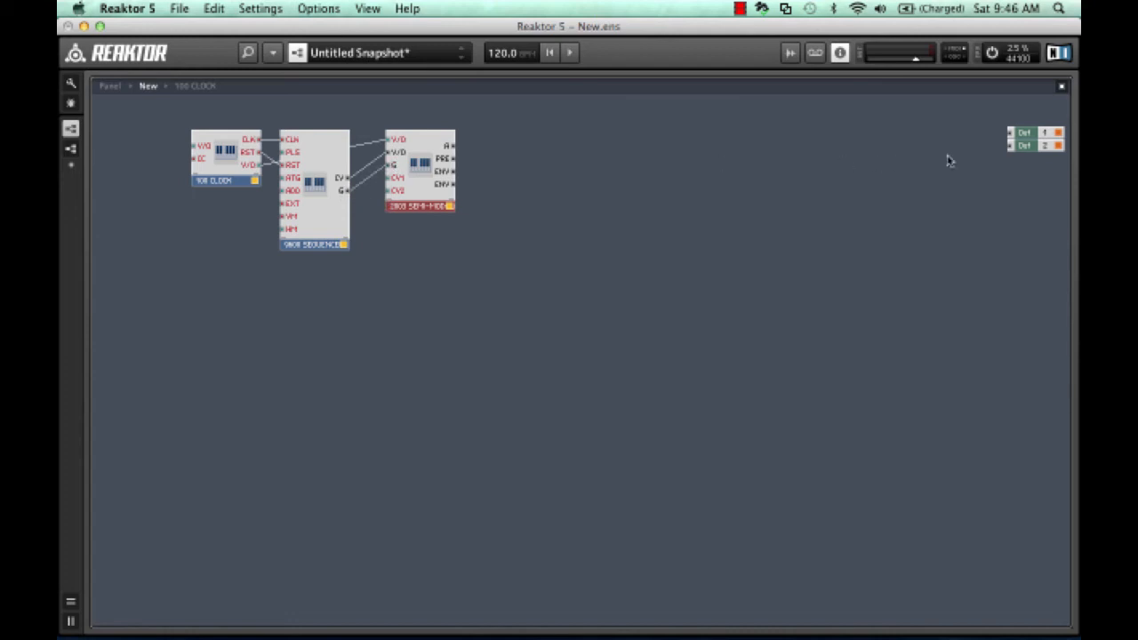
Move the Out 1 and Out 2 modules beside the synth and wire its A output to both of them.
{"action": "left_click_drag", "start_coordinate": [1030, 162], "coordinate": [880, 135]}
{"action": "left_click_drag", "start_coordinate": [989, 112], "coordinate": [1062, 188]}
{"action": "left_click_drag", "start_coordinate": [1029, 145], "coordinate": [530, 165]}
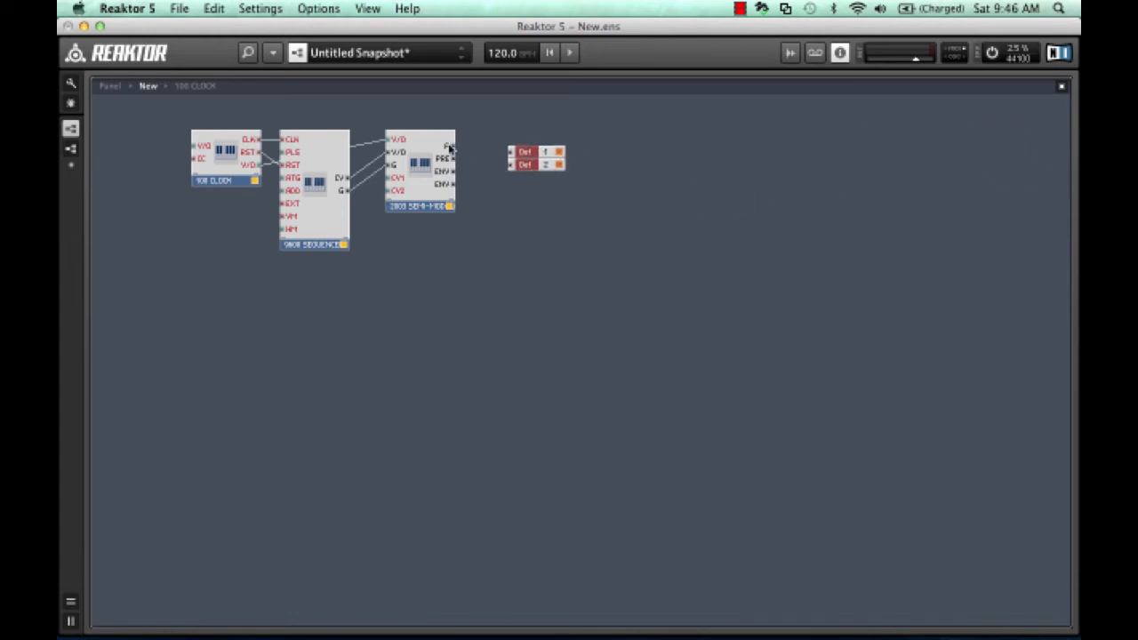
{"action": "left_click_drag", "start_coordinate": [449, 149], "coordinate": [524, 160]}
{"action": "left_click_drag", "start_coordinate": [450, 148], "coordinate": [511, 169]}
Set the clock's run mode to CLOCK on the panel, play the sequence and adjust the VCF frequency.
{"action": "key", "text": "F6"}
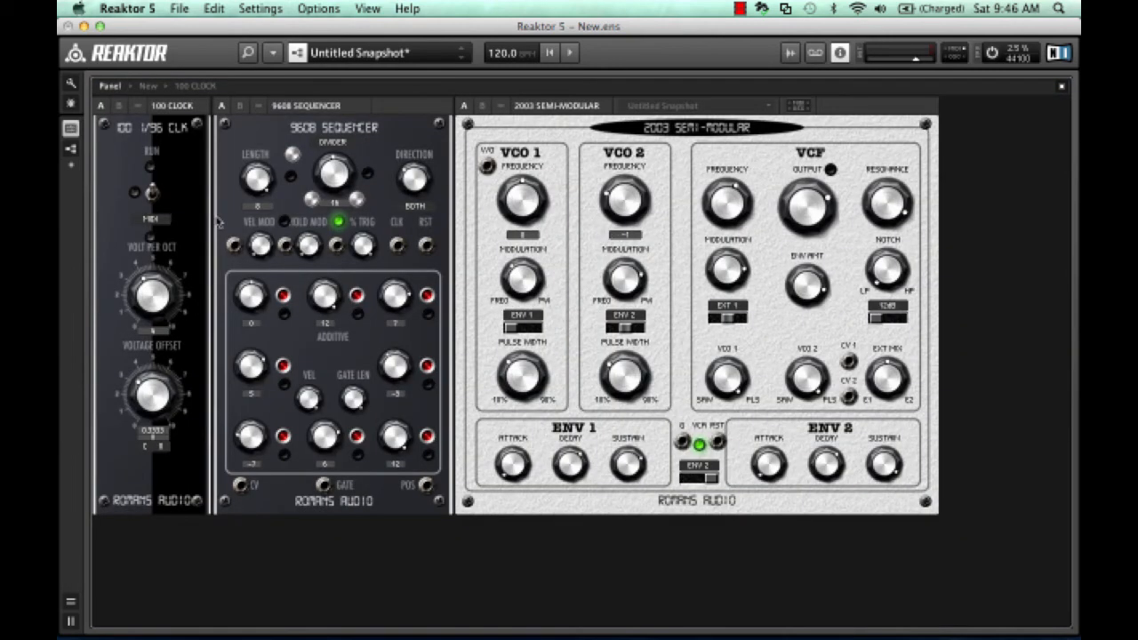
{"action": "left_click", "coordinate": [154, 195]}
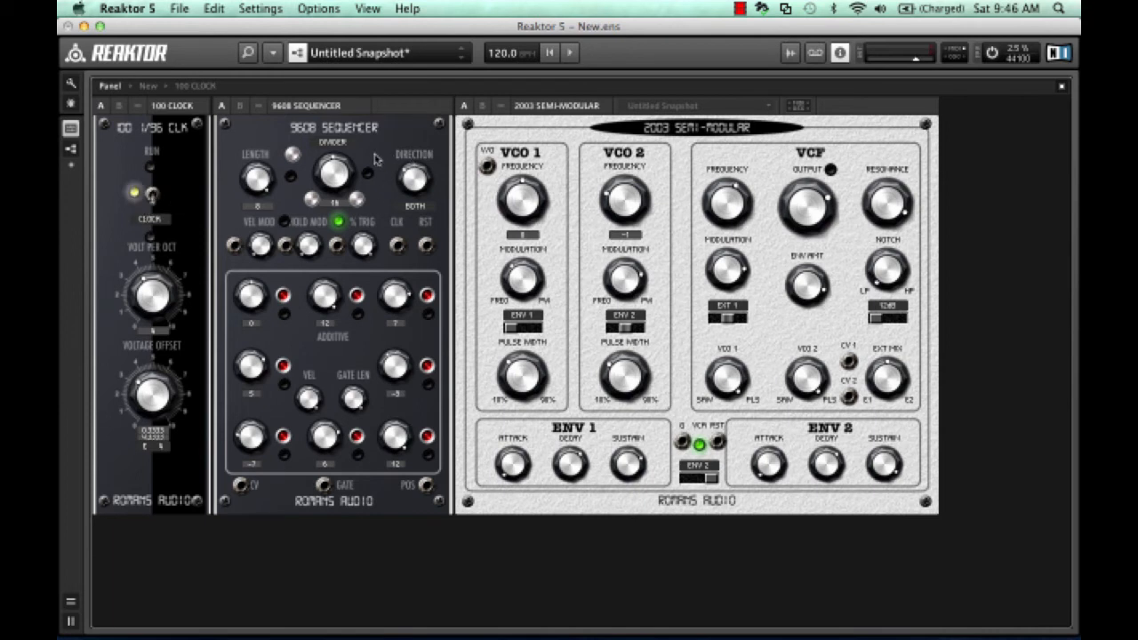
{"action": "key", "text": "space"}
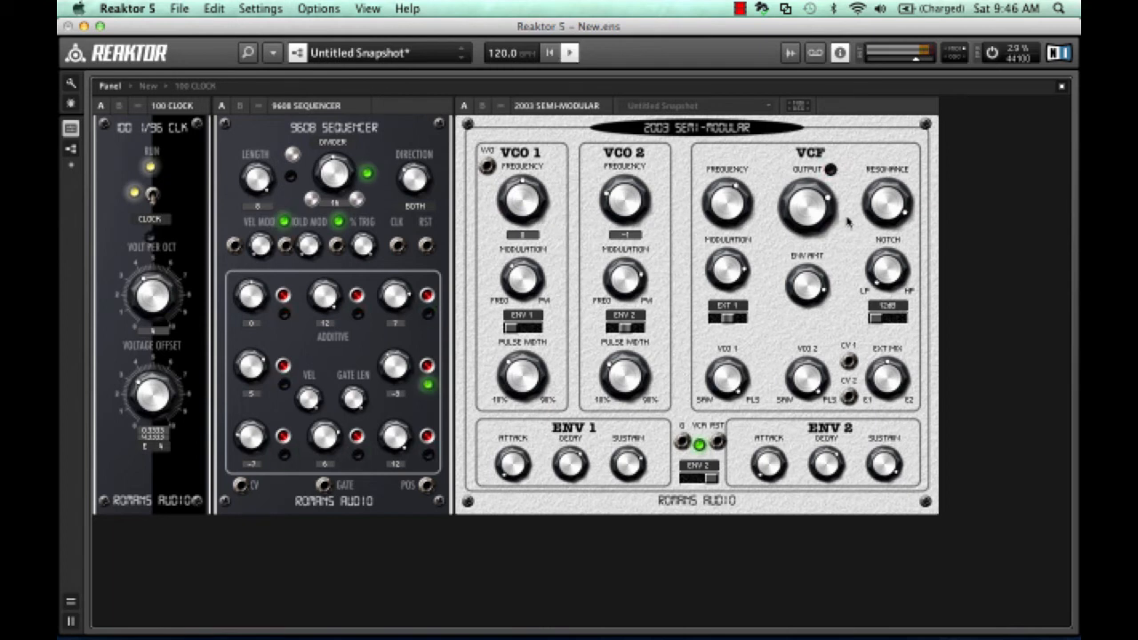
{"action": "left_click", "coordinate": [729, 206]}
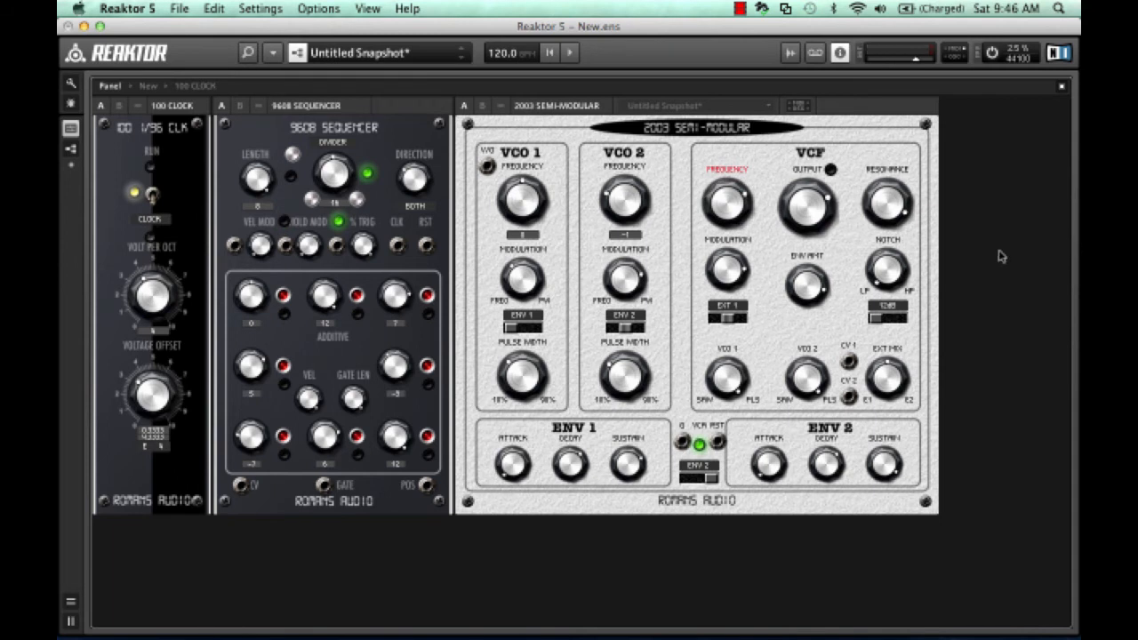
Wire the sequencer's CV output to the synth's CV1 input and adjust the VCF modulation amount while auditioning the patch.
{"action": "key", "text": "F6"}
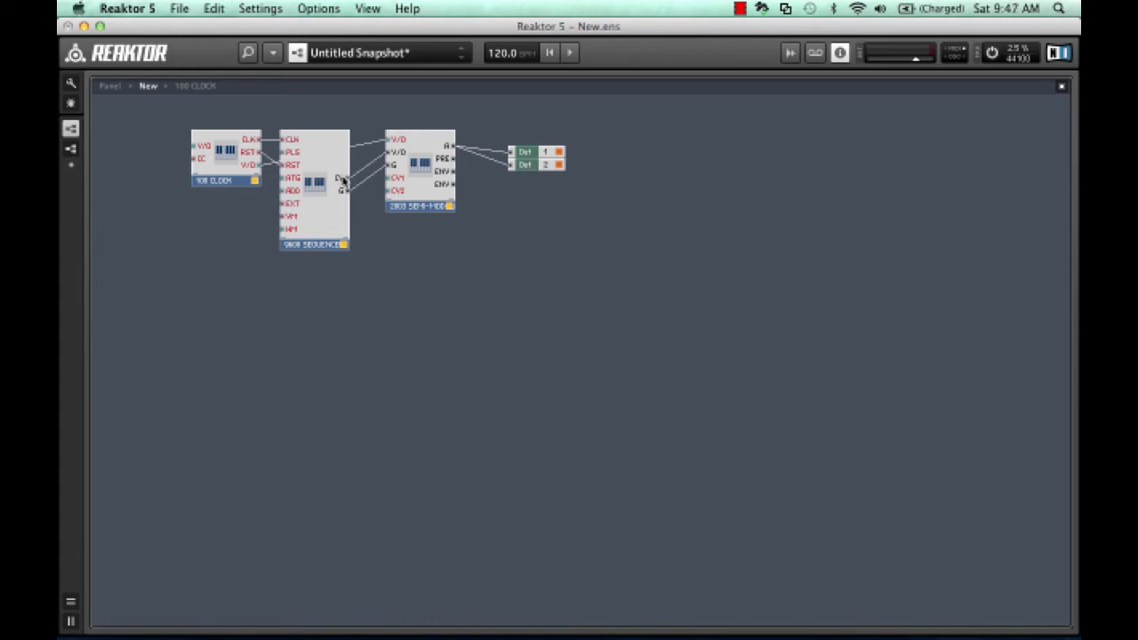
{"action": "left_click_drag", "start_coordinate": [345, 178], "coordinate": [396, 180]}
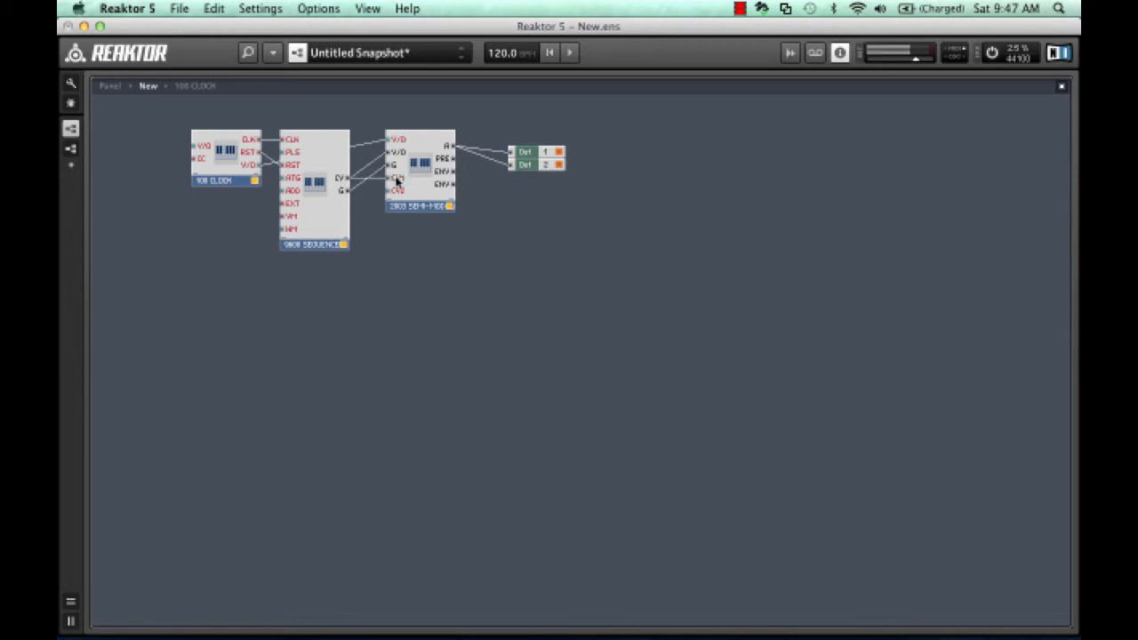
{"action": "double_click", "coordinate": [525, 322]}
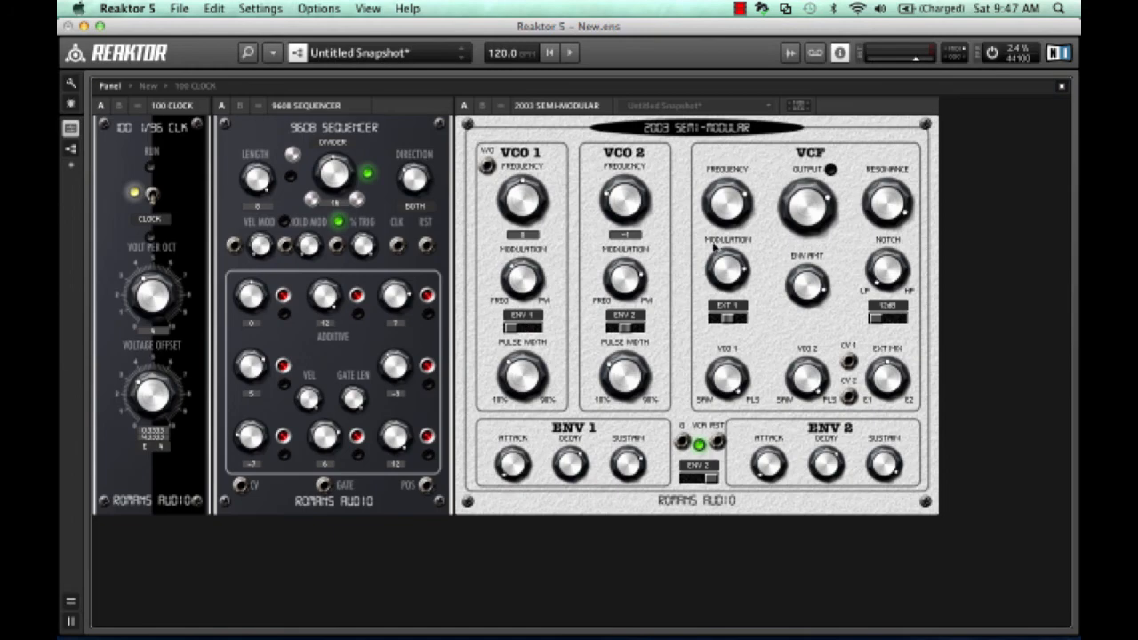
{"action": "left_click_drag", "start_coordinate": [717, 258], "coordinate": [716, 271]}
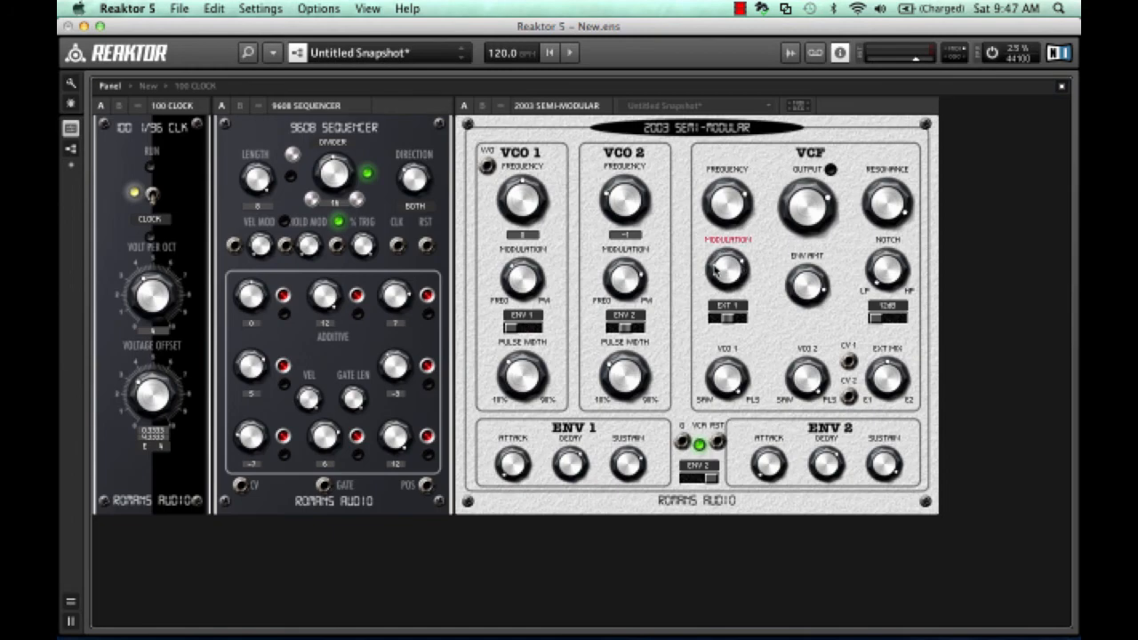
{"action": "key", "text": "space"}
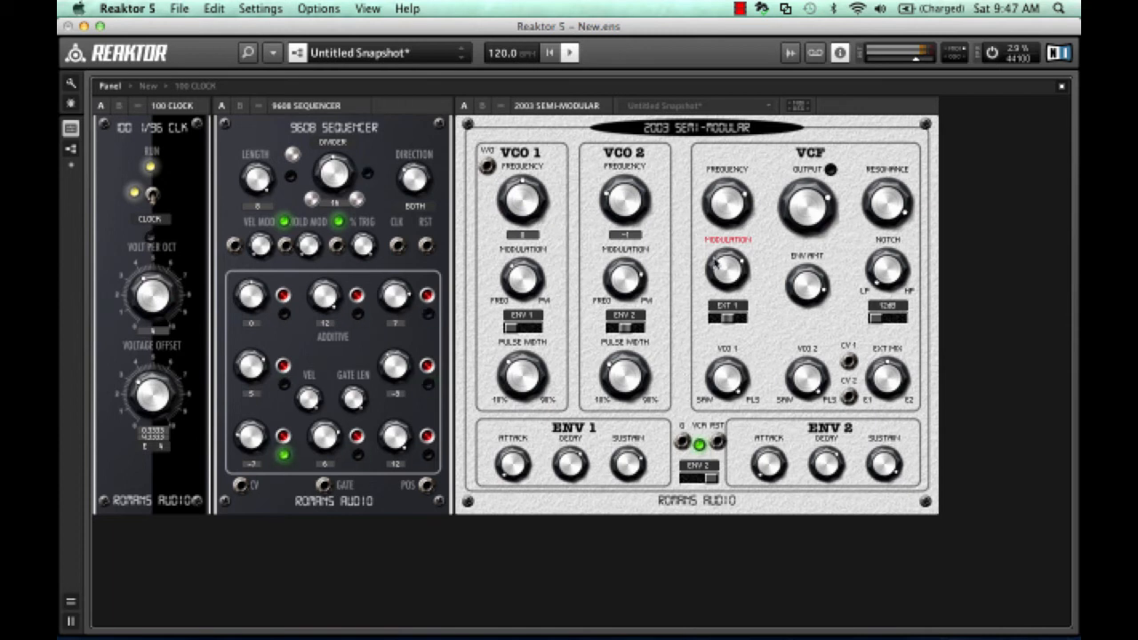
{"action": "mouse_move", "coordinate": [715, 271]}
{"action": "left_mouse_down"}
{"action": "mouse_move", "coordinate": [712, 294]}
{"action": "mouse_move", "coordinate": [708, 228]}
{"action": "mouse_move", "coordinate": [713, 270]}
{"action": "left_mouse_up"}
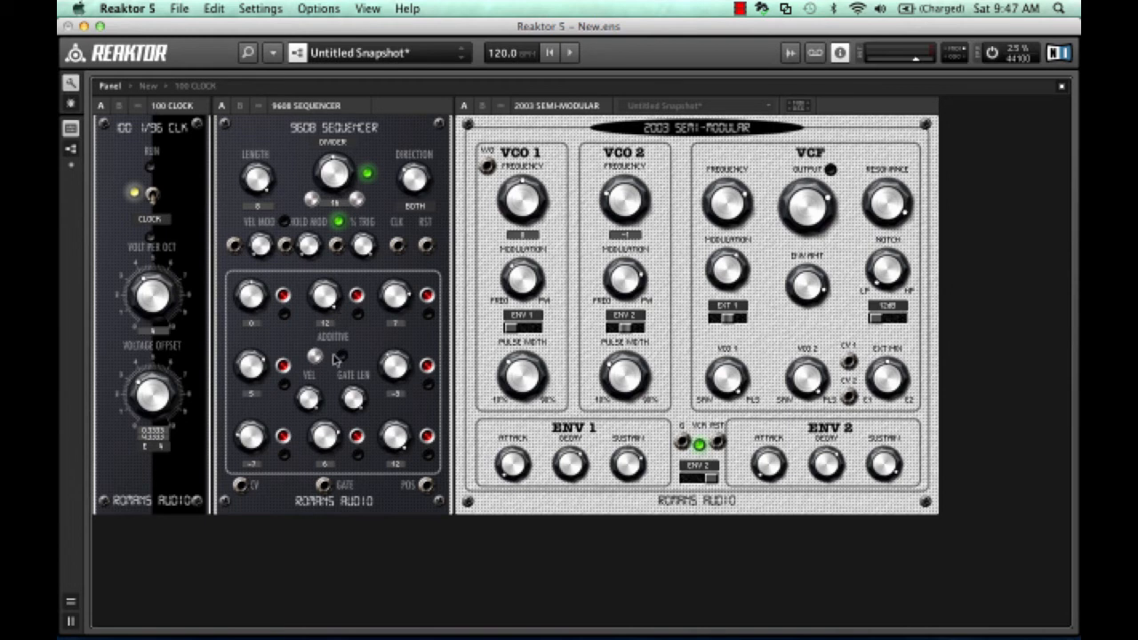
Reposition the ADDITIVE button under its label on the sequencer panel and audition the sequence with the direction set to FOR.
{"action": "left_click_drag", "start_coordinate": [323, 359], "coordinate": [330, 361]}
{"action": "left_click_drag", "start_coordinate": [406, 177], "coordinate": [397, 226]}
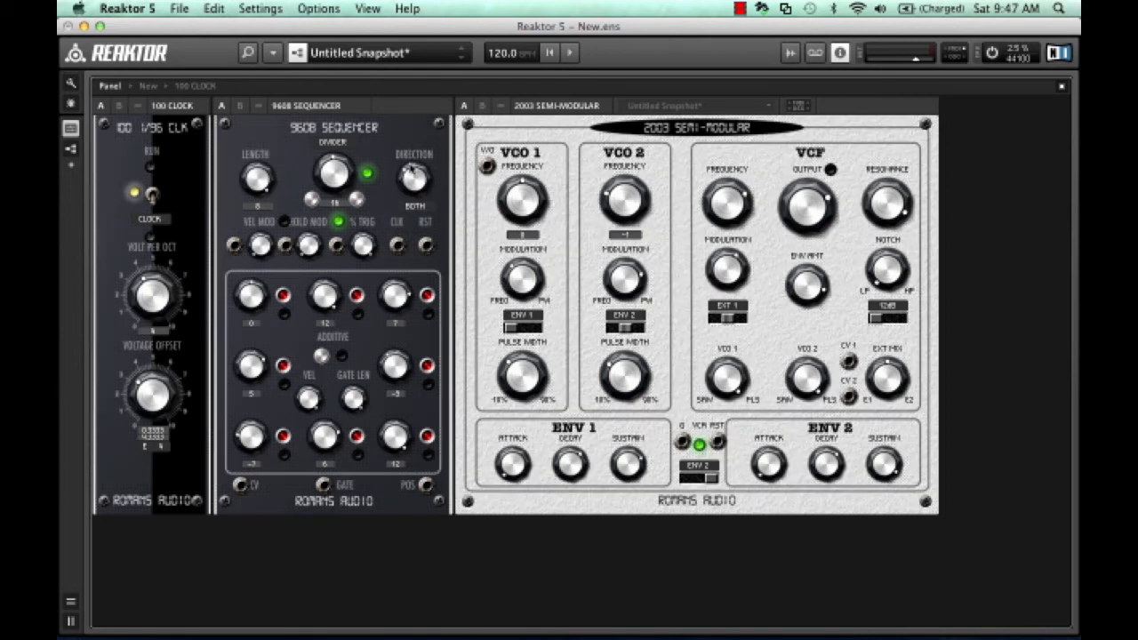
{"action": "left_click_drag", "start_coordinate": [412, 192], "coordinate": [426, 284]}
{"action": "key", "text": "space"}
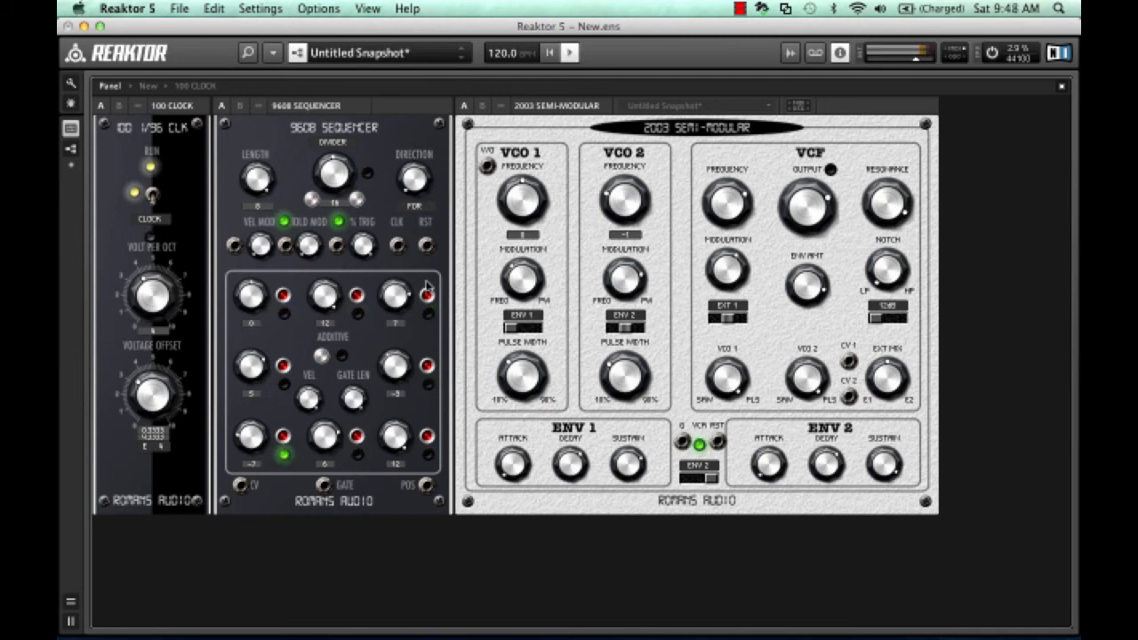
{"action": "key", "text": "space"}
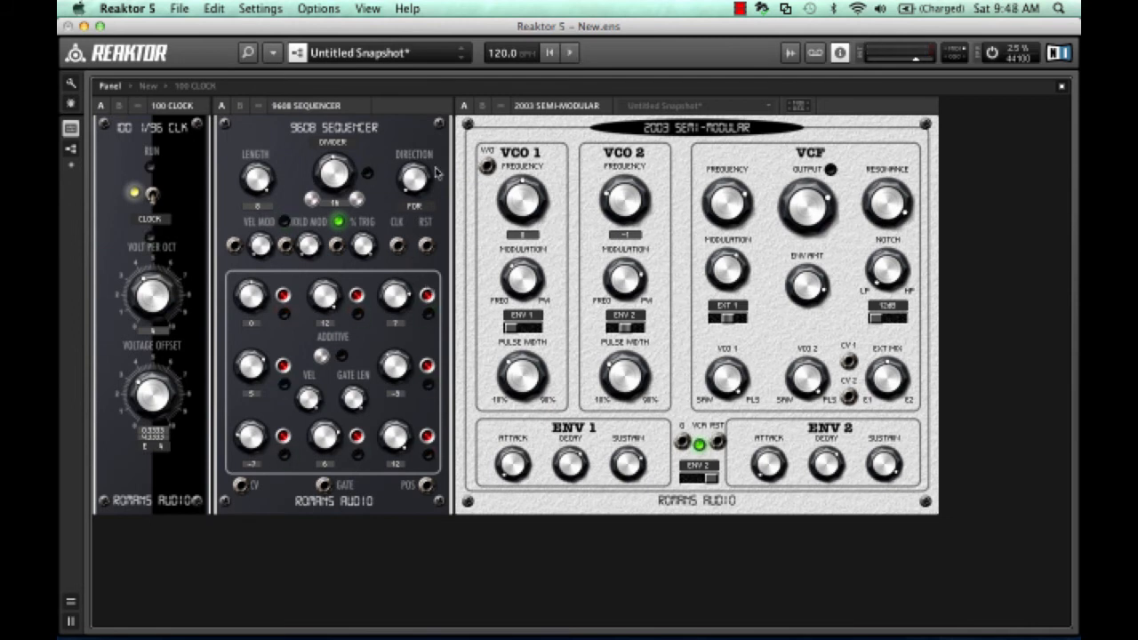
Audition the sequencer with its direction set to BACK and then to BOTH.
{"action": "left_click", "coordinate": [414, 181]}
{"action": "key", "text": "space"}
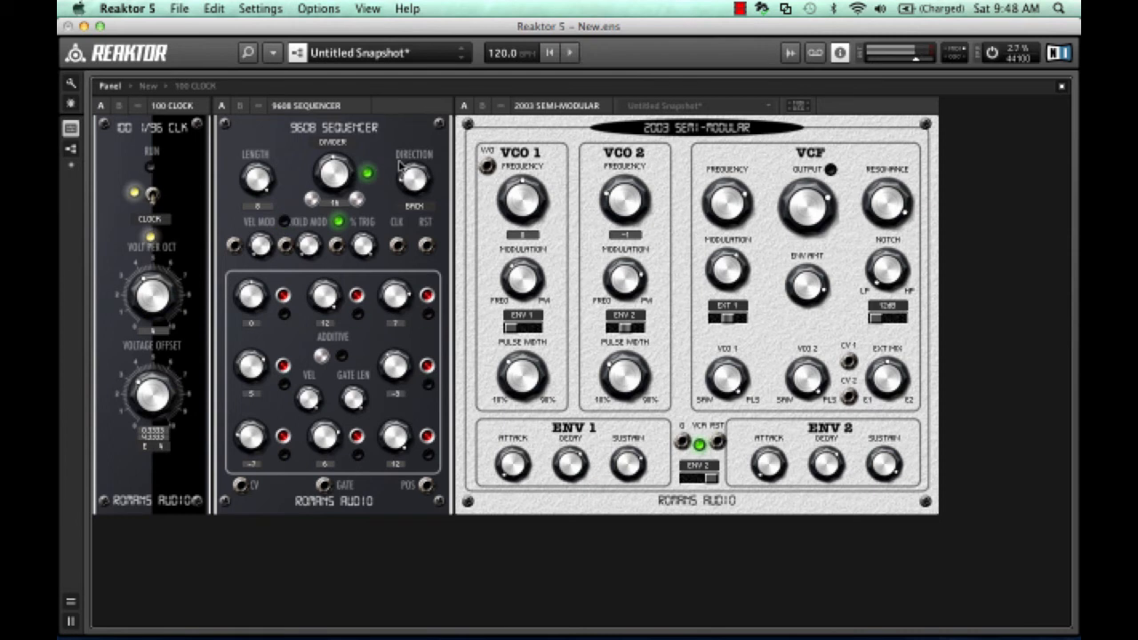
{"action": "left_click", "coordinate": [408, 181]}
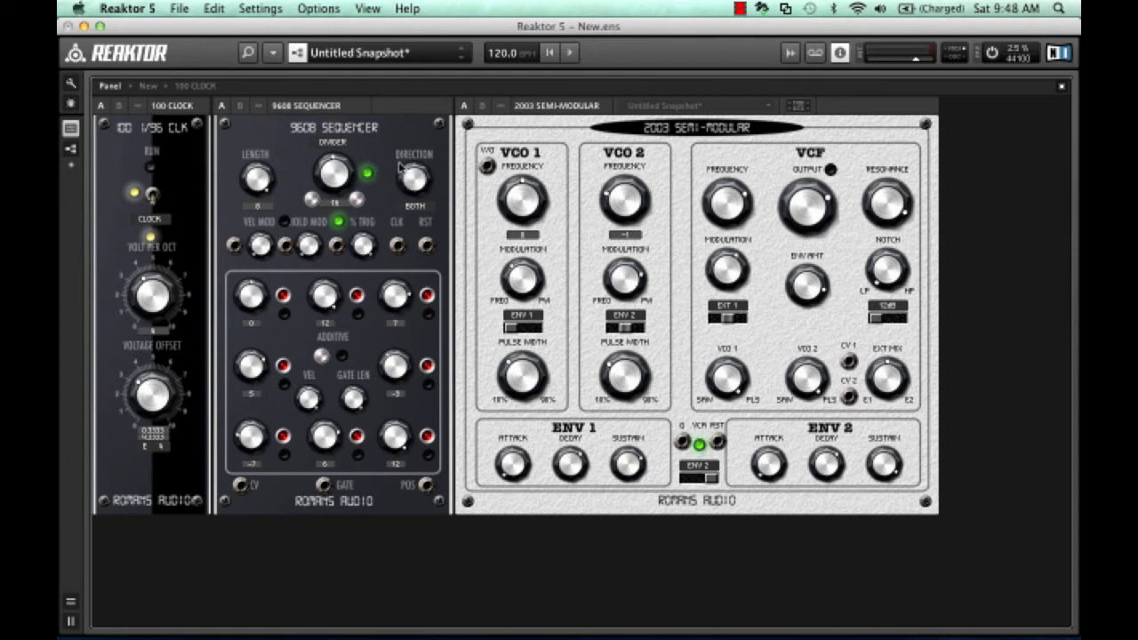
{"action": "key", "text": "space"}
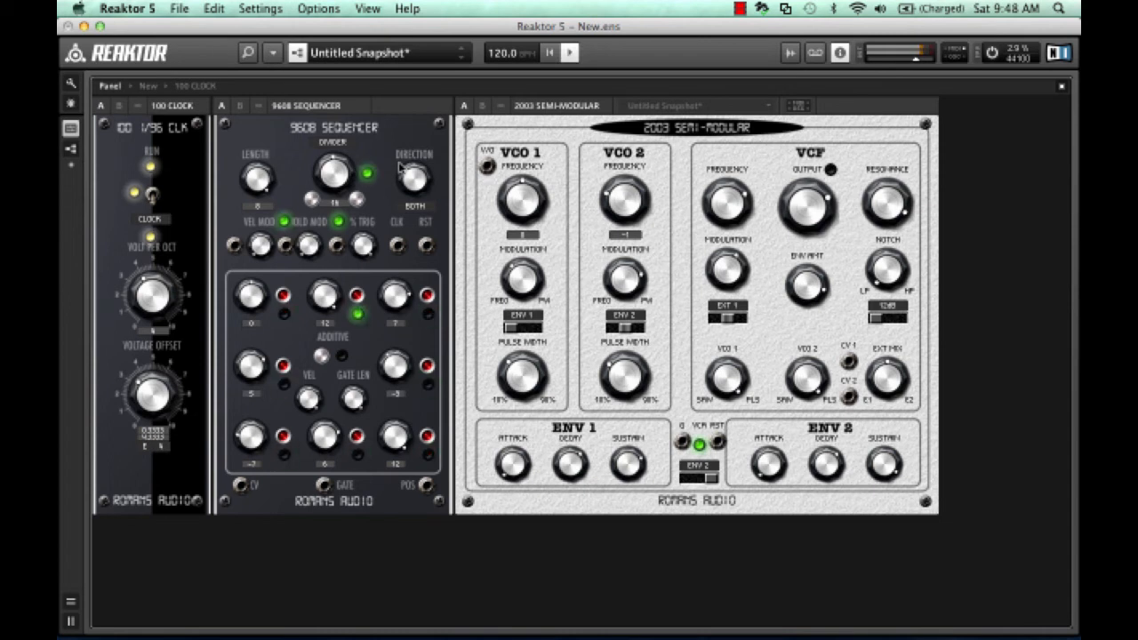
{"action": "key", "text": "space"}
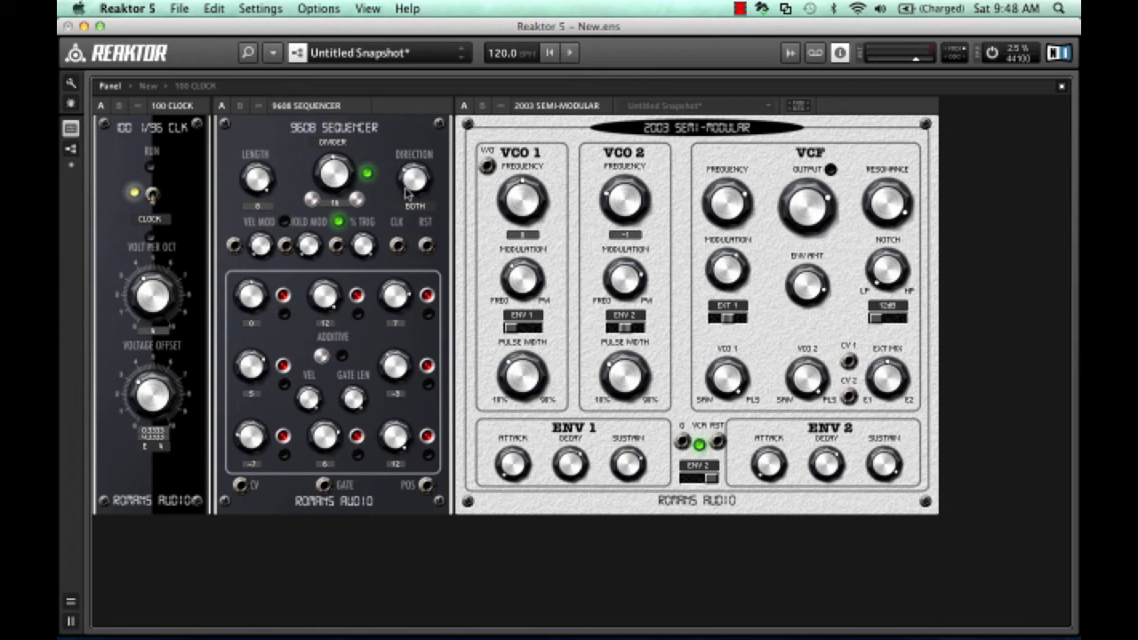
Audition the sequencer with its direction set to ENDS and then to R SIDE.
{"action": "left_click_drag", "start_coordinate": [407, 192], "coordinate": [395, 180]}
{"action": "key", "text": "space"}
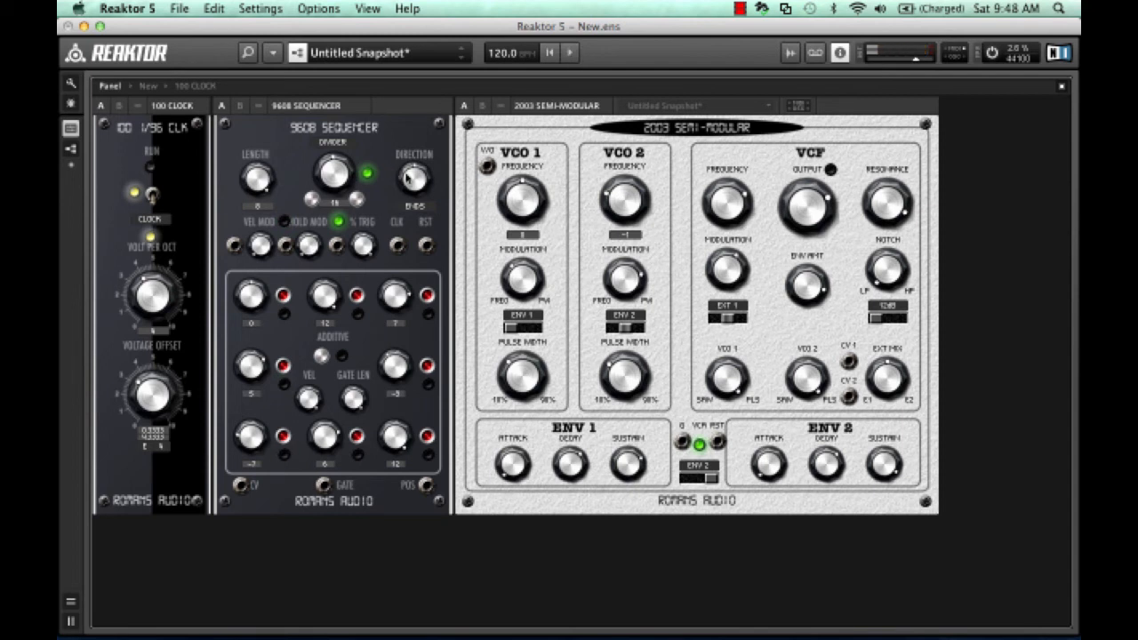
{"action": "left_click_drag", "start_coordinate": [410, 177], "coordinate": [394, 167]}
{"action": "key", "text": "space"}
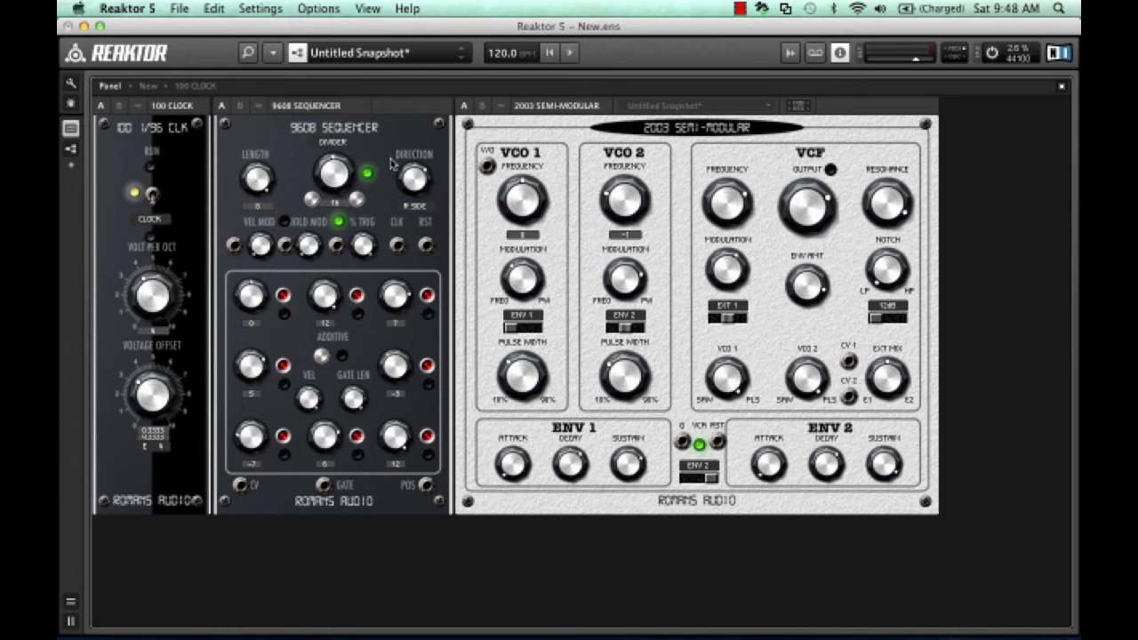
Try the sequencer's random direction modes during playback and return the direction to BOTH.
{"action": "left_click_drag", "start_coordinate": [404, 178], "coordinate": [398, 171]}
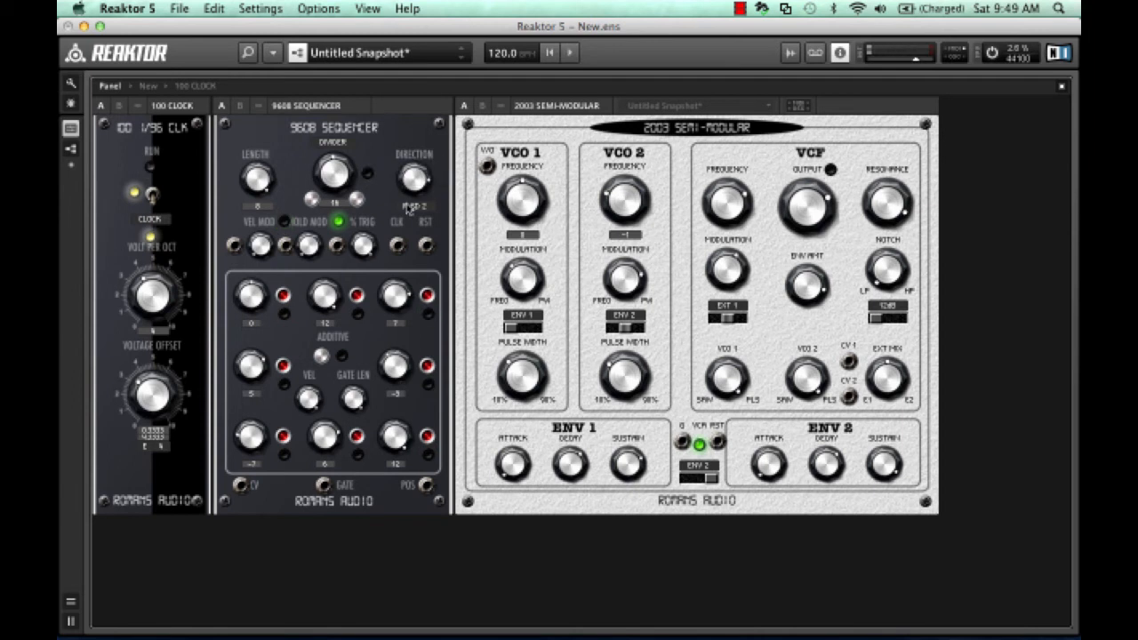
{"action": "left_click_drag", "start_coordinate": [406, 176], "coordinate": [364, 104]}
{"action": "key", "text": "space"}
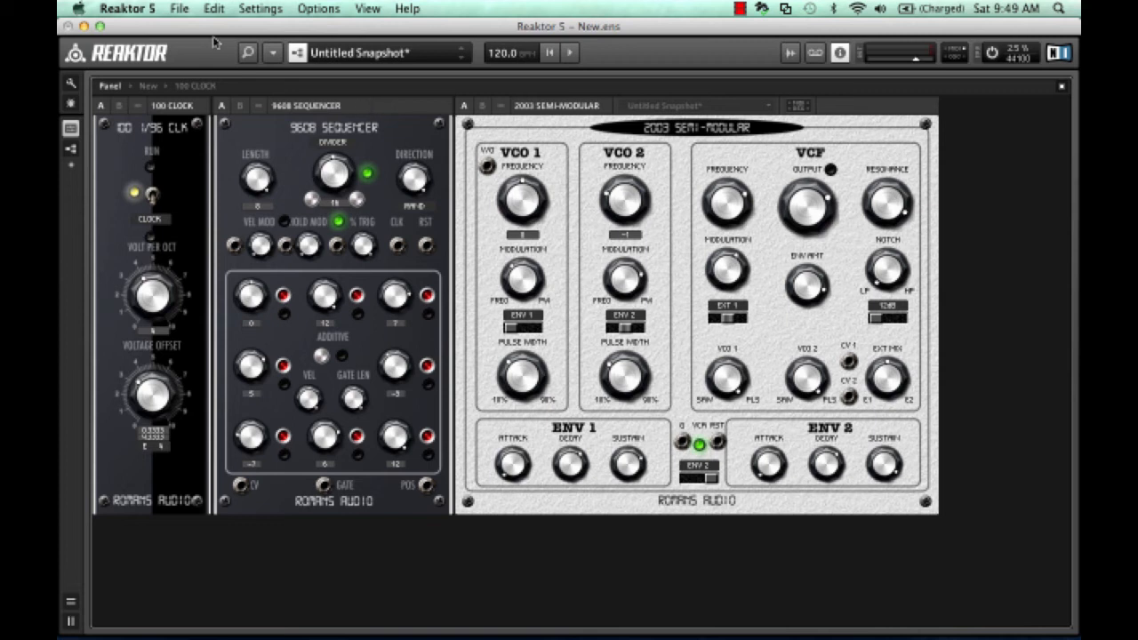
{"action": "mouse_move", "coordinate": [322, 169]}
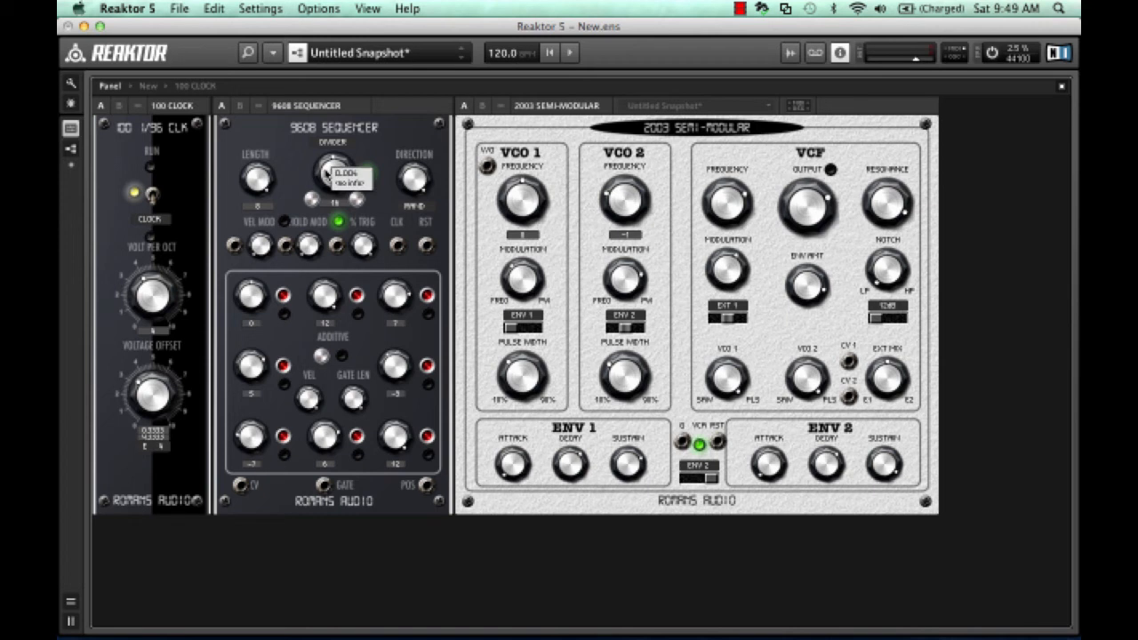
{"action": "left_click_drag", "start_coordinate": [327, 174], "coordinate": [306, 163]}
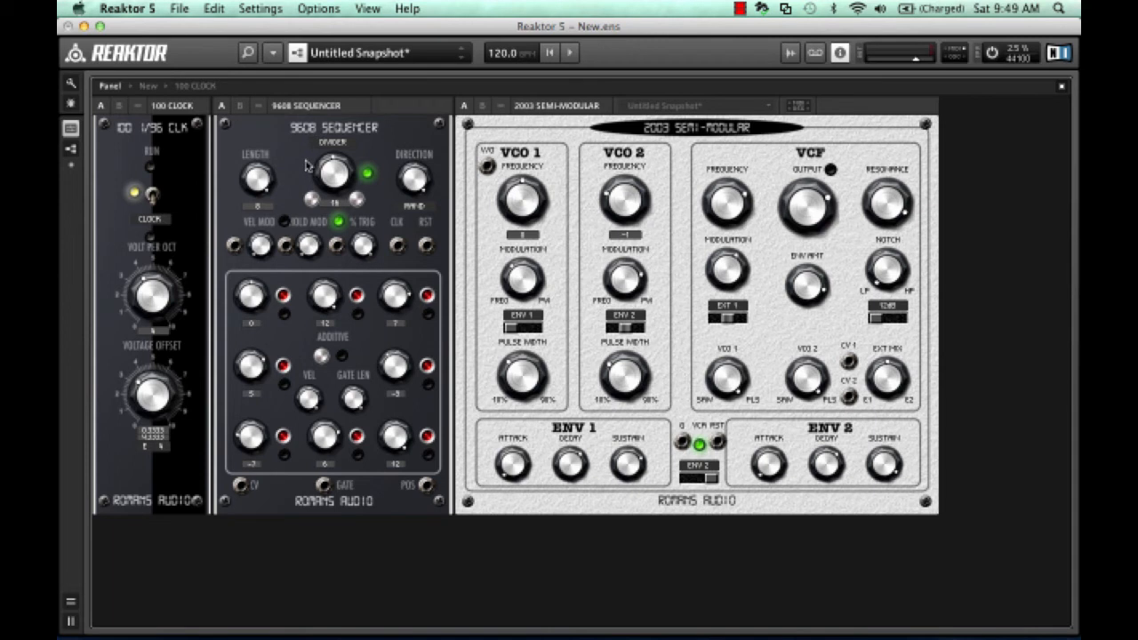
{"action": "key", "text": "space"}
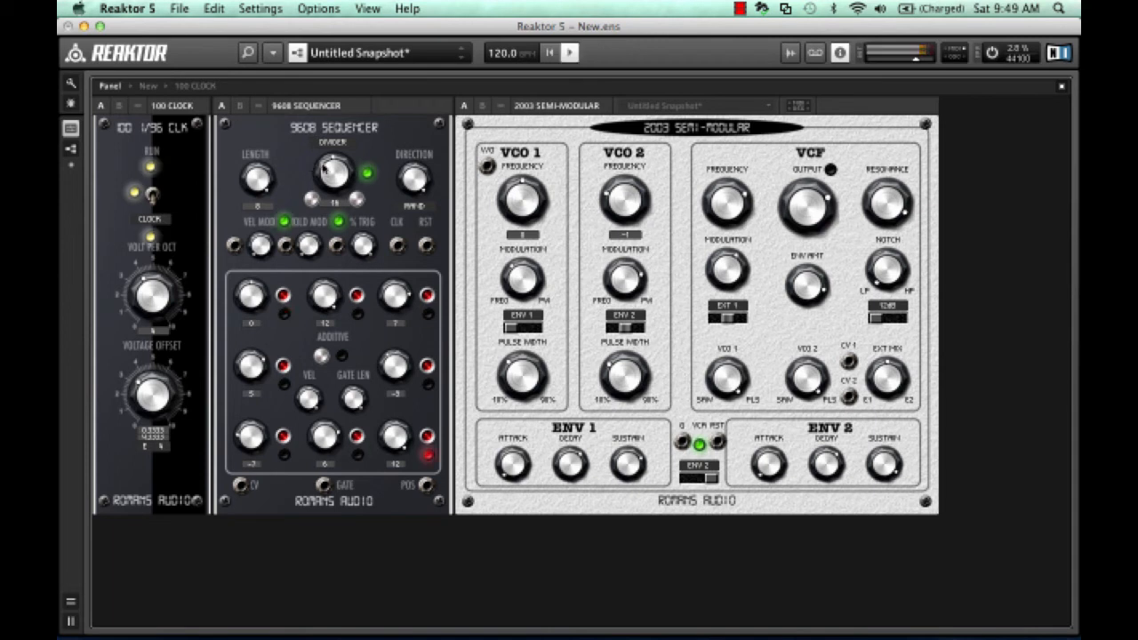
{"action": "left_click_drag", "start_coordinate": [411, 178], "coordinate": [400, 252]}
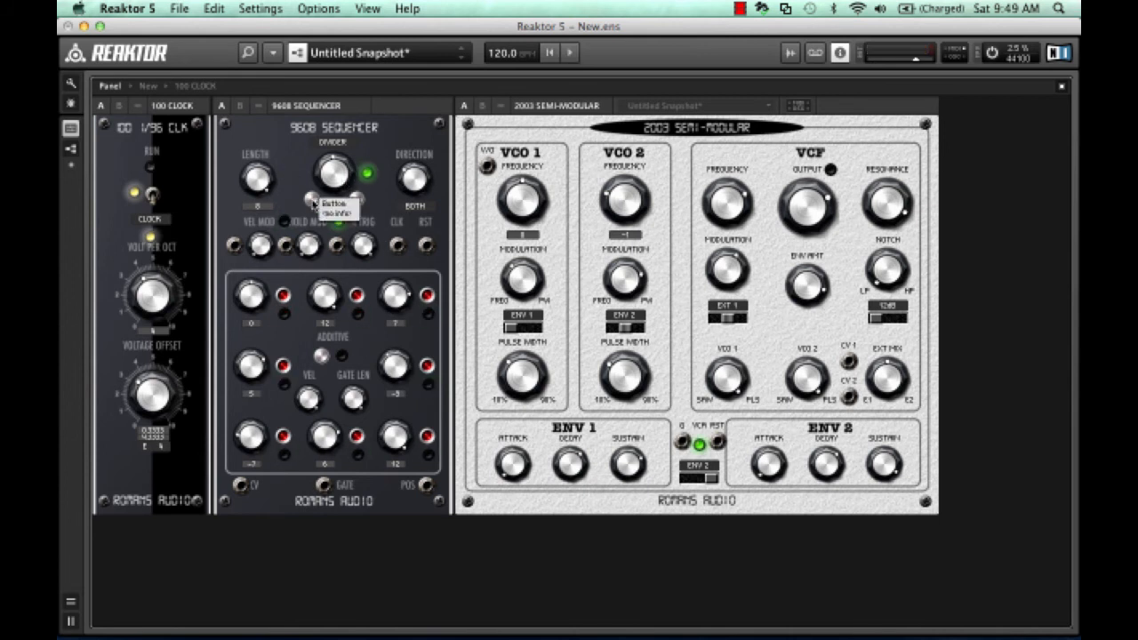
Switch the sequencer's divider to multiplier, audition it at 3 and 2, and adjust the decay of ENV 2.
{"action": "left_click", "coordinate": [312, 200]}
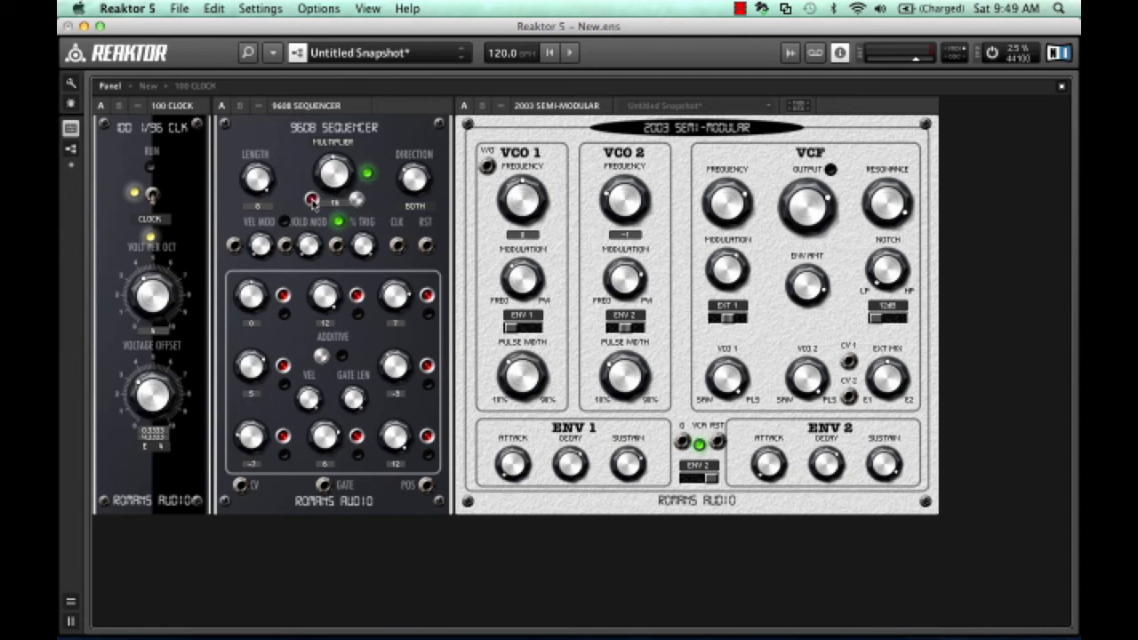
{"action": "left_click_drag", "start_coordinate": [322, 169], "coordinate": [311, 213]}
{"action": "key", "text": "space"}
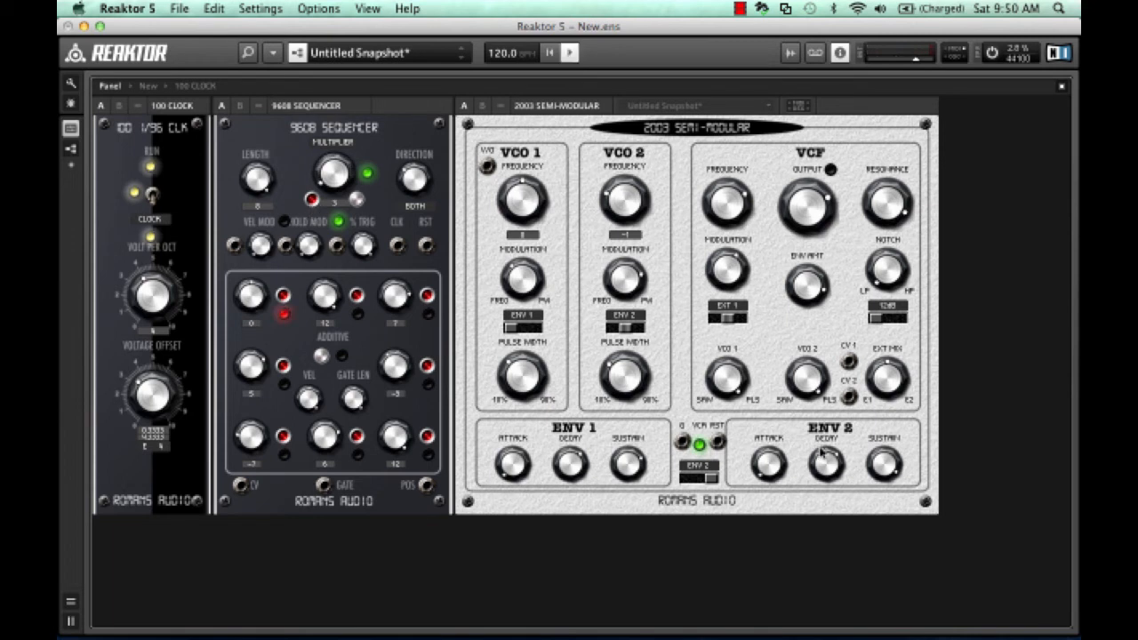
{"action": "left_click_drag", "start_coordinate": [822, 453], "coordinate": [789, 416]}
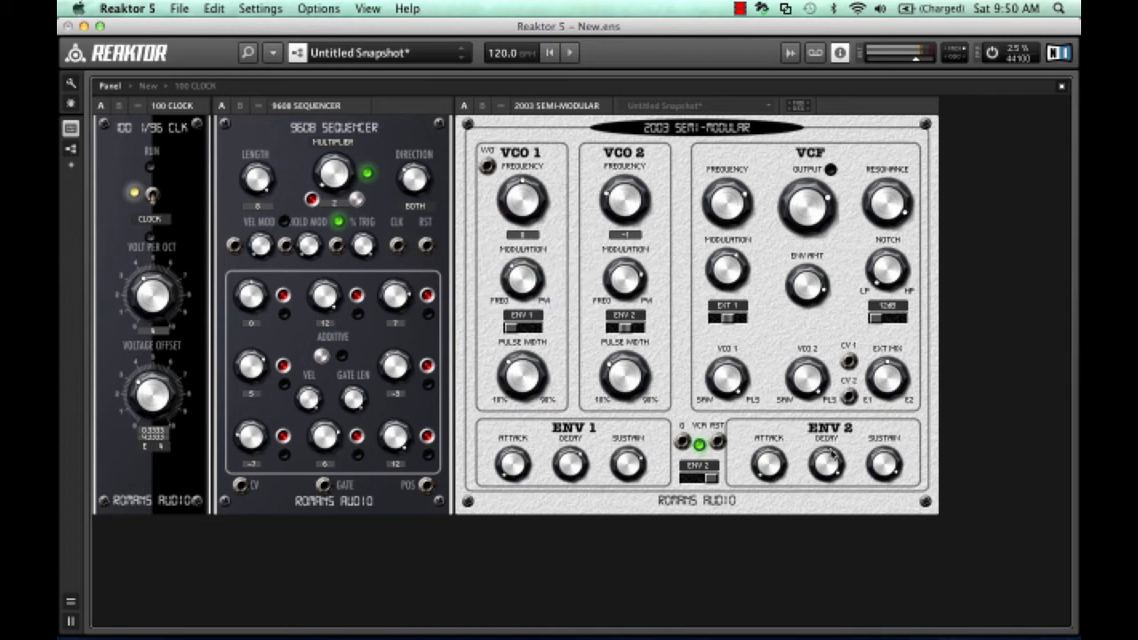
{"action": "left_click_drag", "start_coordinate": [833, 464], "coordinate": [821, 494]}
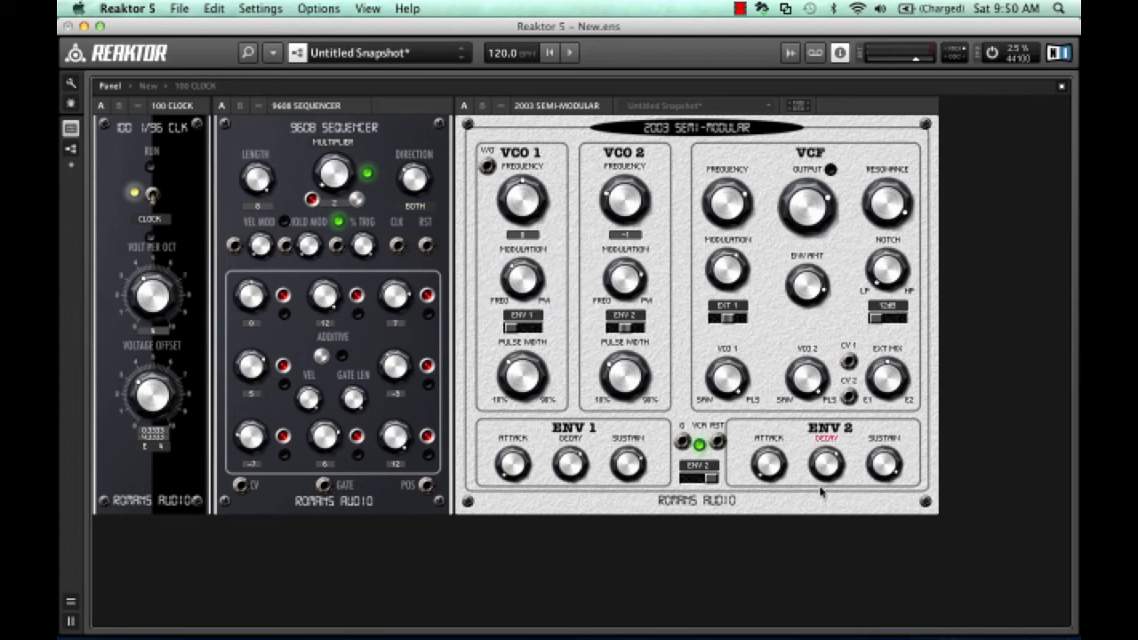
Switch the sequencer back to divider mode at 8 and try the second toggle beside the value during playback.
{"action": "left_click", "coordinate": [313, 200]}
{"action": "left_click", "coordinate": [357, 201]}
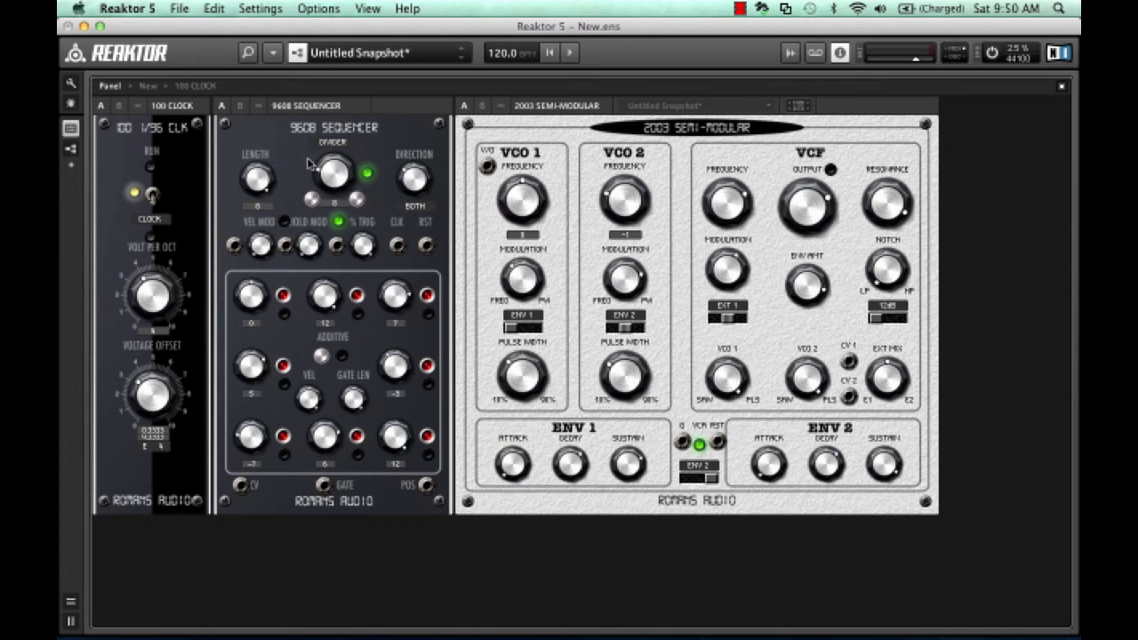
{"action": "key", "text": "space"}
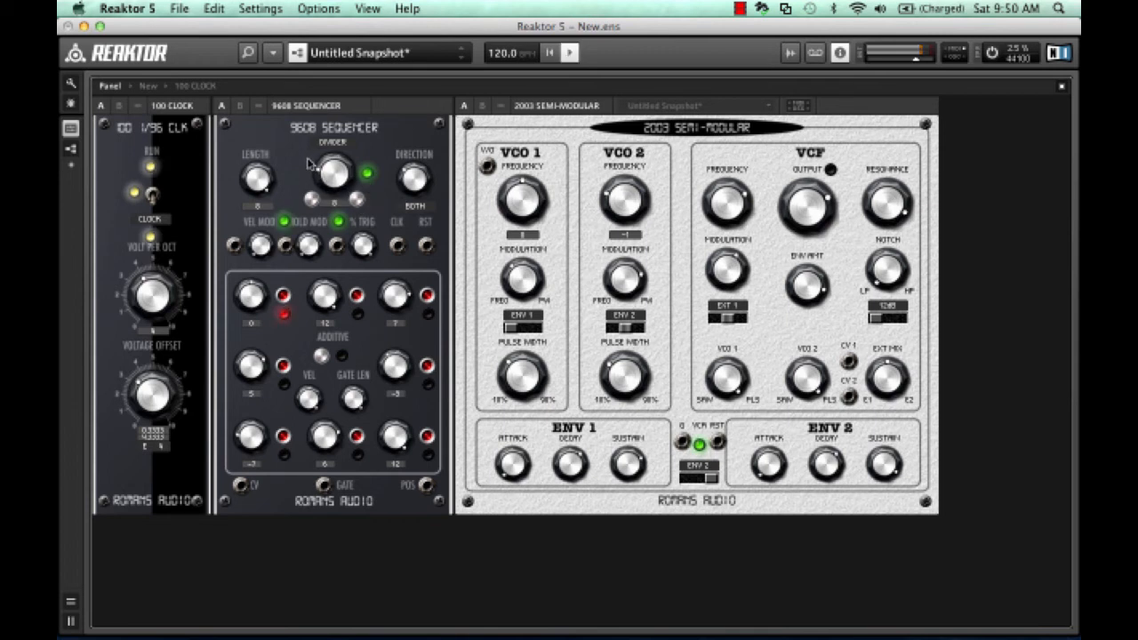
{"action": "left_click", "coordinate": [360, 204]}
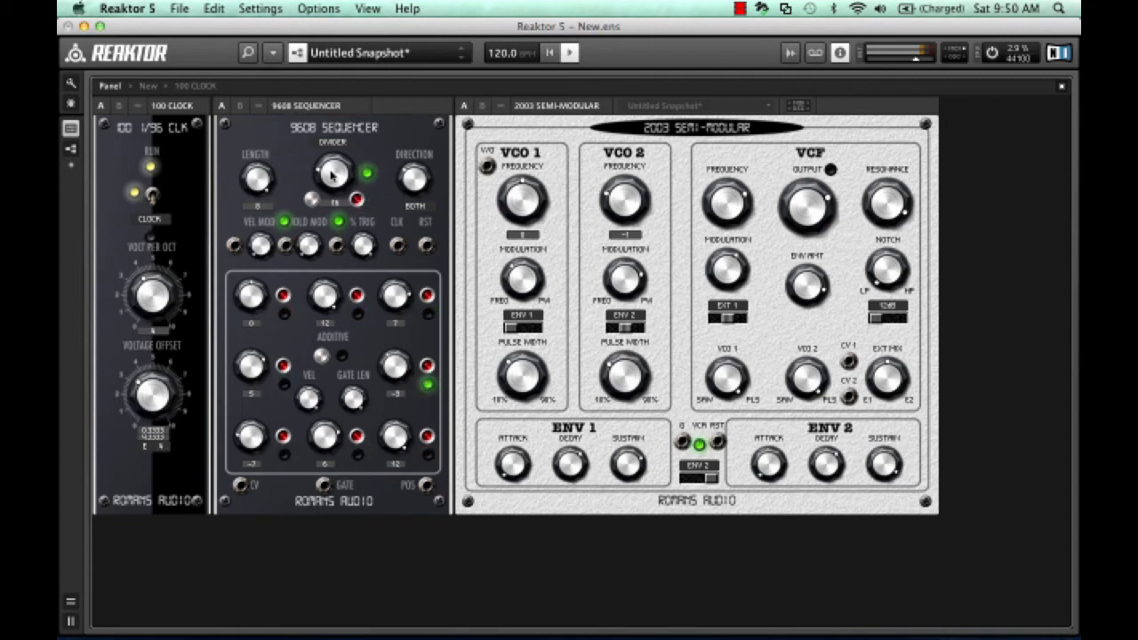
{"action": "left_click", "coordinate": [358, 201]}
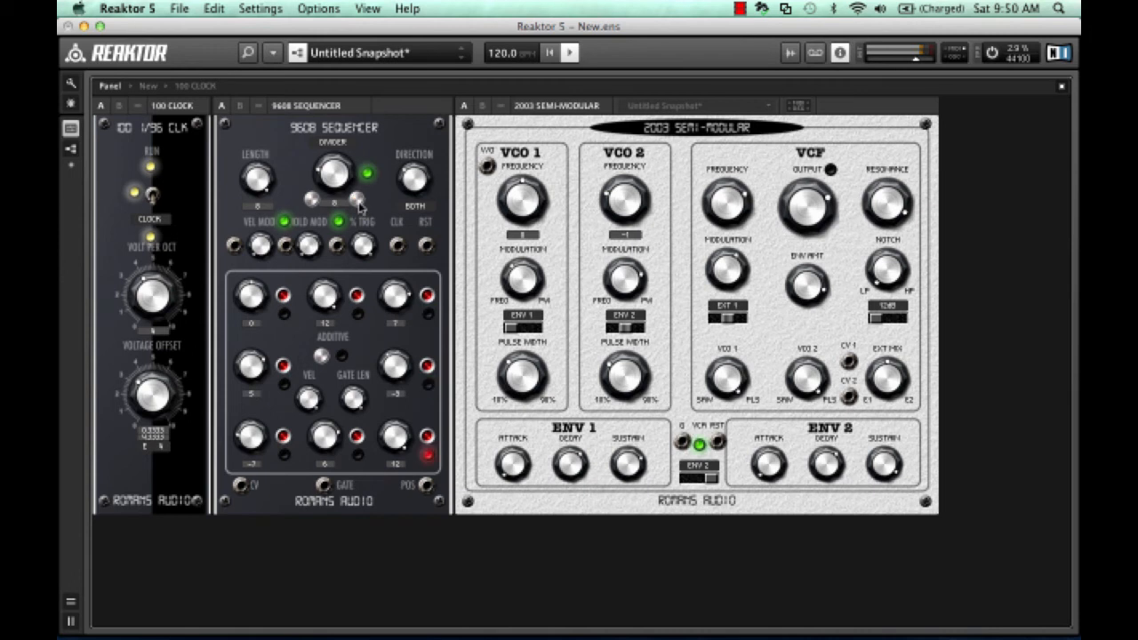
Try the second toggle beside the sequencer's divider value during playback, and set the divider to 16.
{"action": "left_click", "coordinate": [358, 201]}
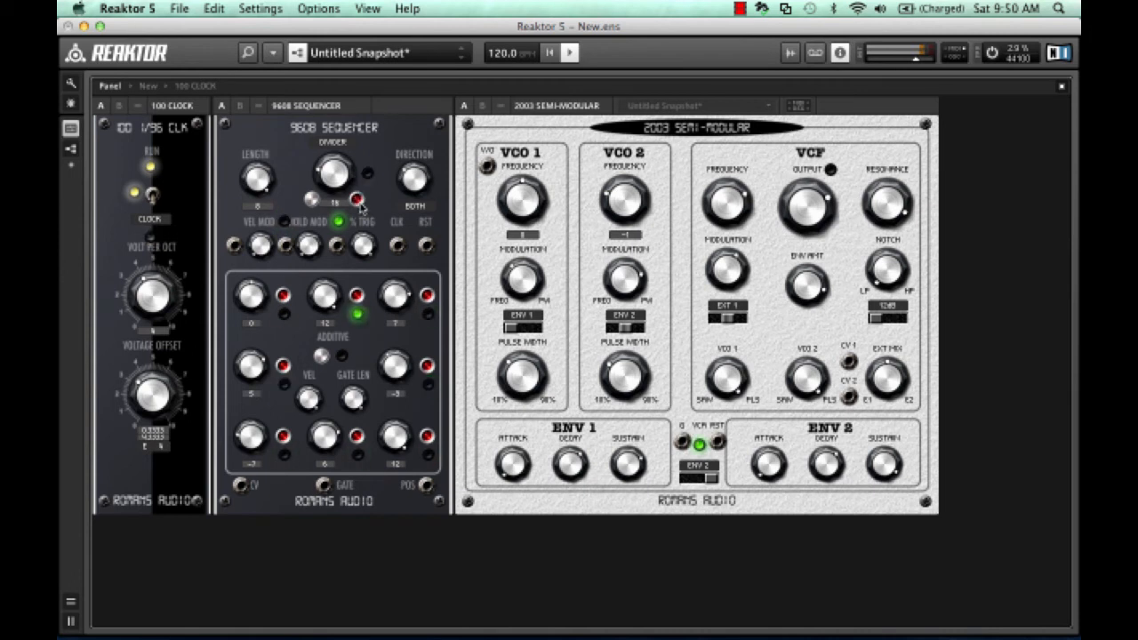
{"action": "left_click", "coordinate": [357, 201]}
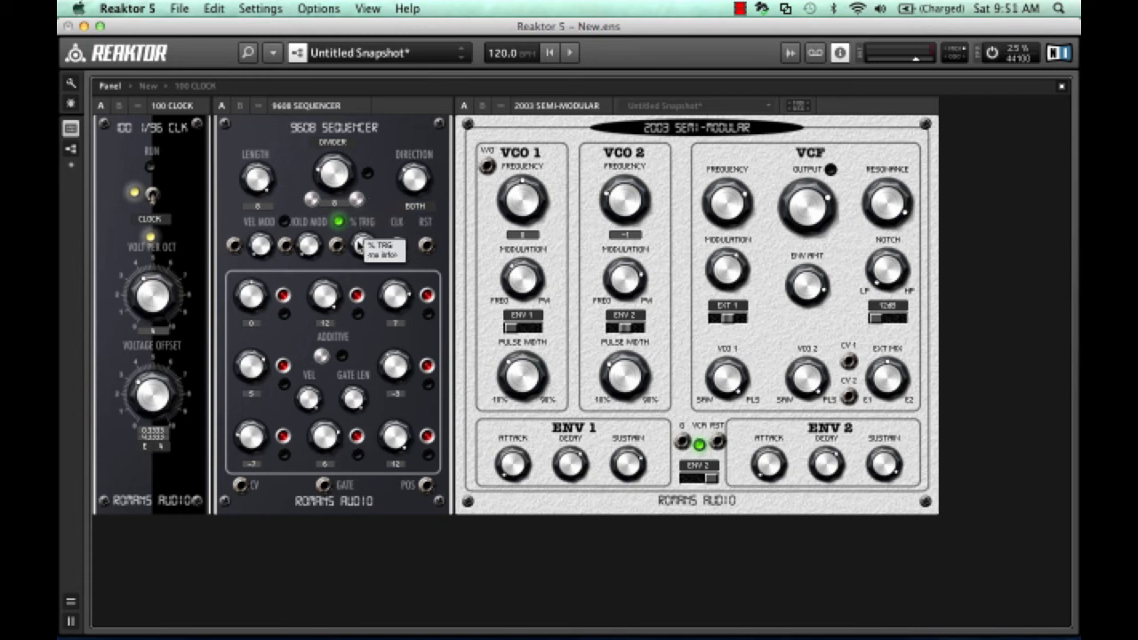
{"action": "left_click_drag", "start_coordinate": [327, 177], "coordinate": [310, 158]}
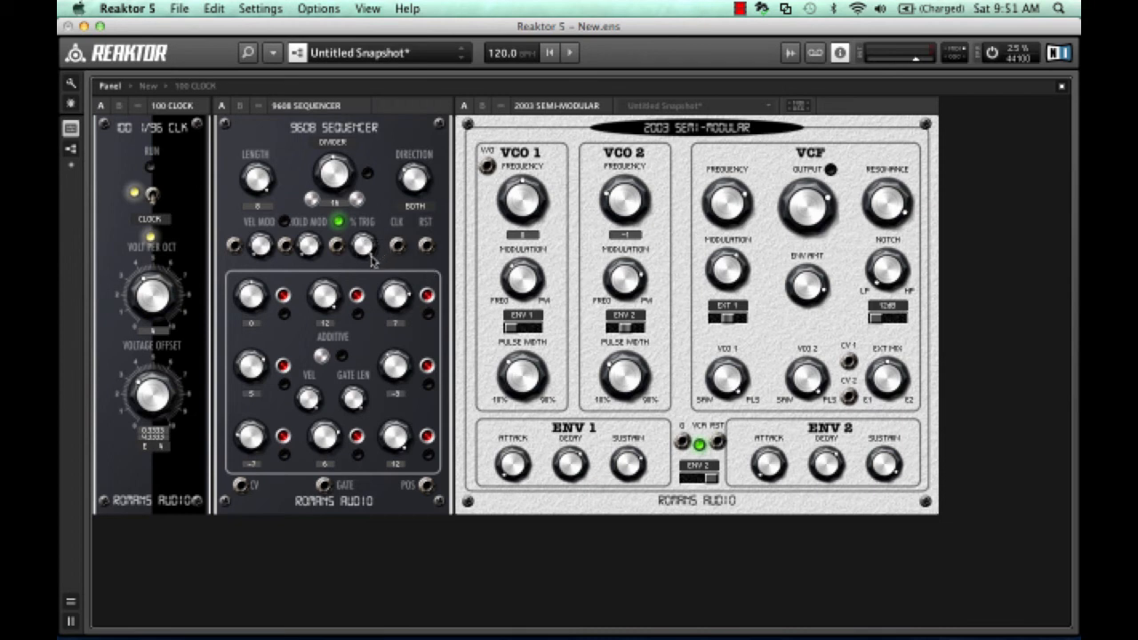
{"action": "key", "text": "space"}
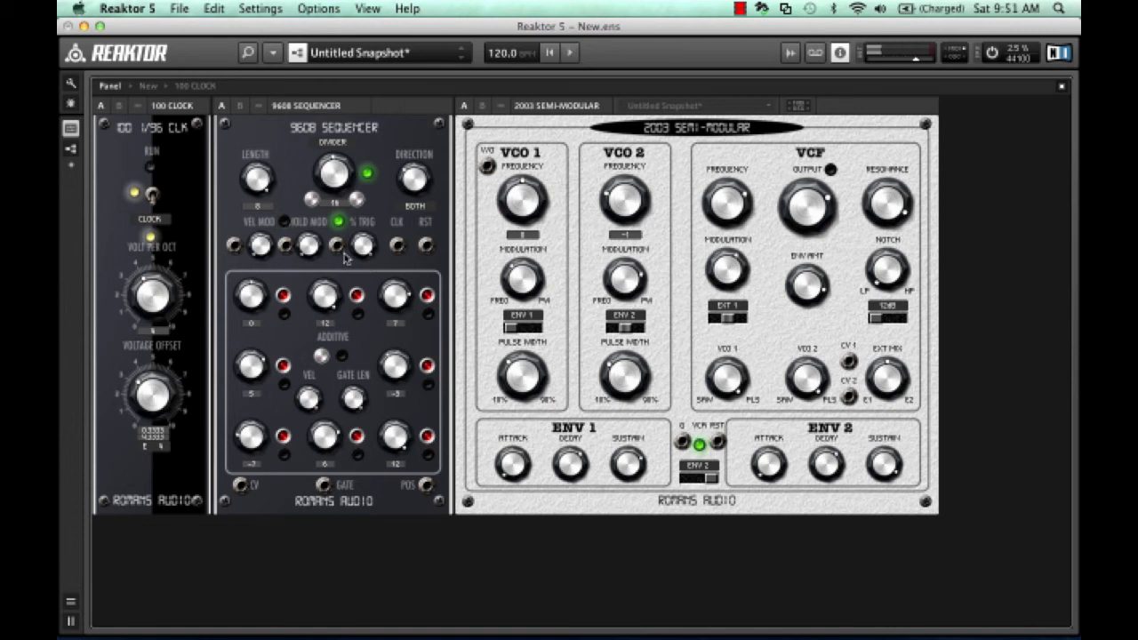
Try the sequencer's % TRIG knob and examine the sequencer's input ports in the ensemble structure.
{"action": "left_click_drag", "start_coordinate": [355, 251], "coordinate": [355, 258]}
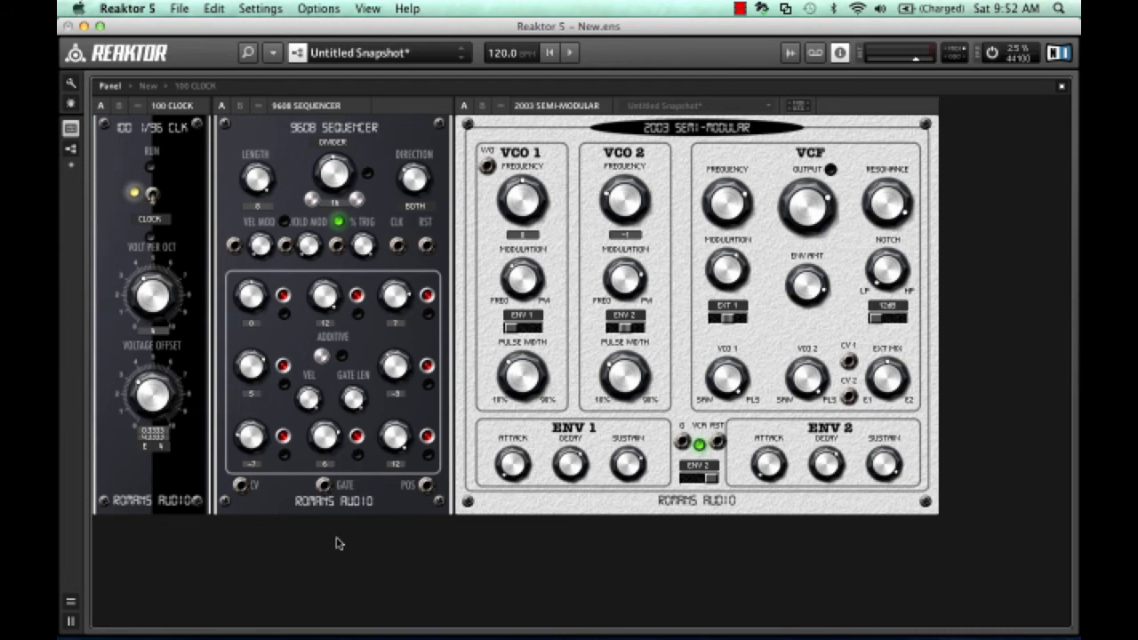
{"action": "double_click", "coordinate": [330, 567]}
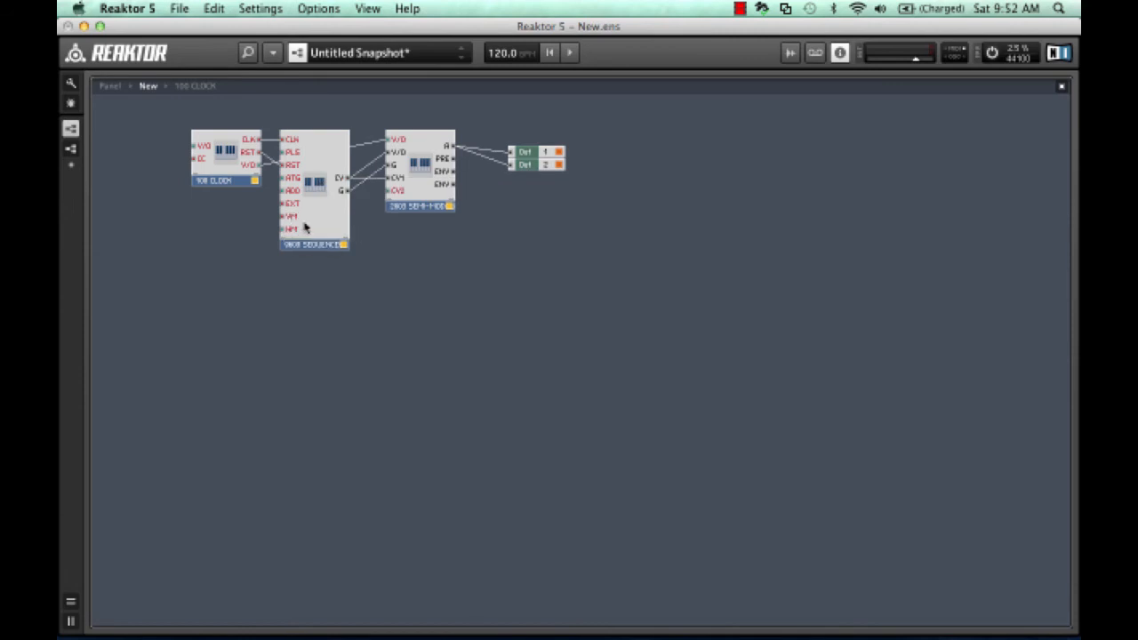
{"action": "double_click", "coordinate": [346, 418]}
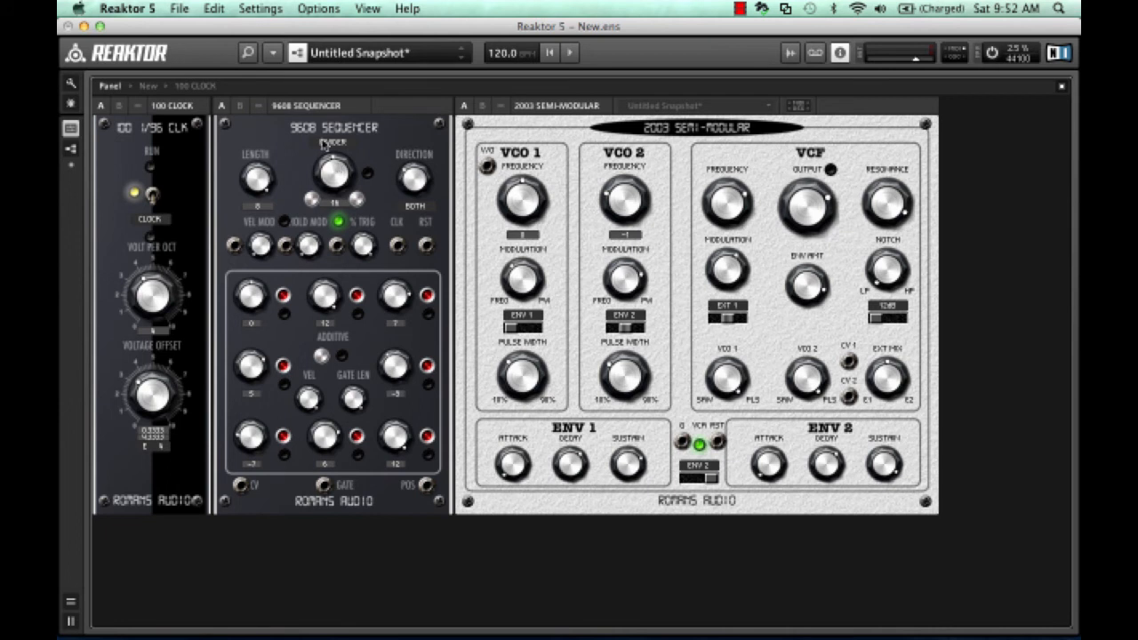
Save the 9608 SEQUENCER instrument to the 09600 SEQUENCERS folder of System 63 Beta 5.1, replacing the existing file.
{"action": "right_click", "coordinate": [314, 109]}
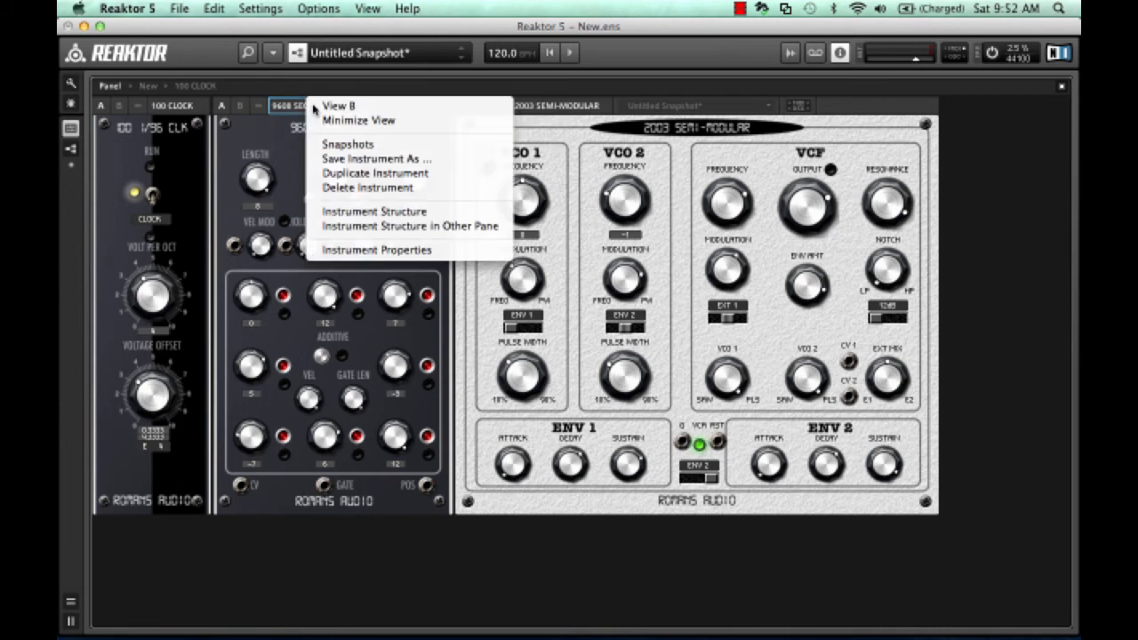
{"action": "left_click", "coordinate": [338, 160]}
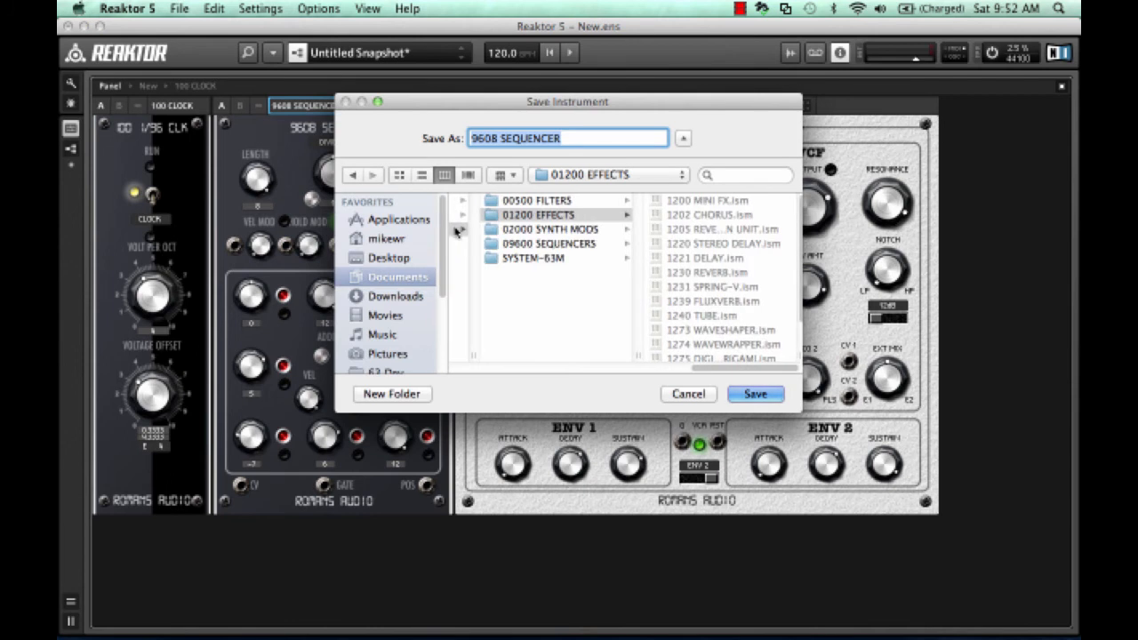
{"action": "left_click", "coordinate": [456, 228]}
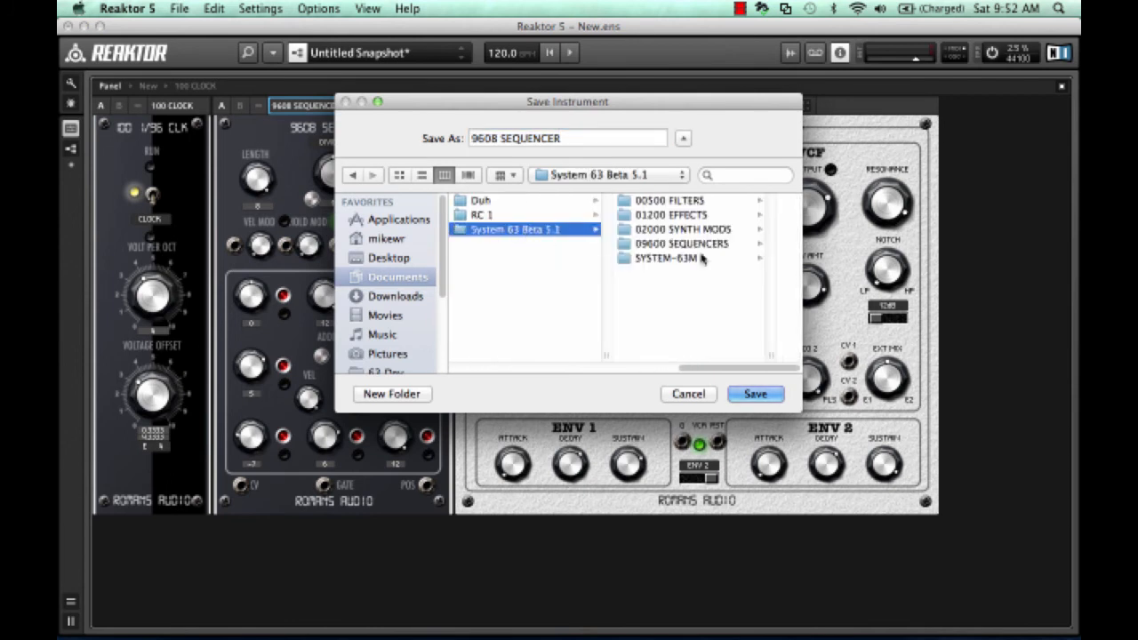
{"action": "left_click", "coordinate": [717, 243]}
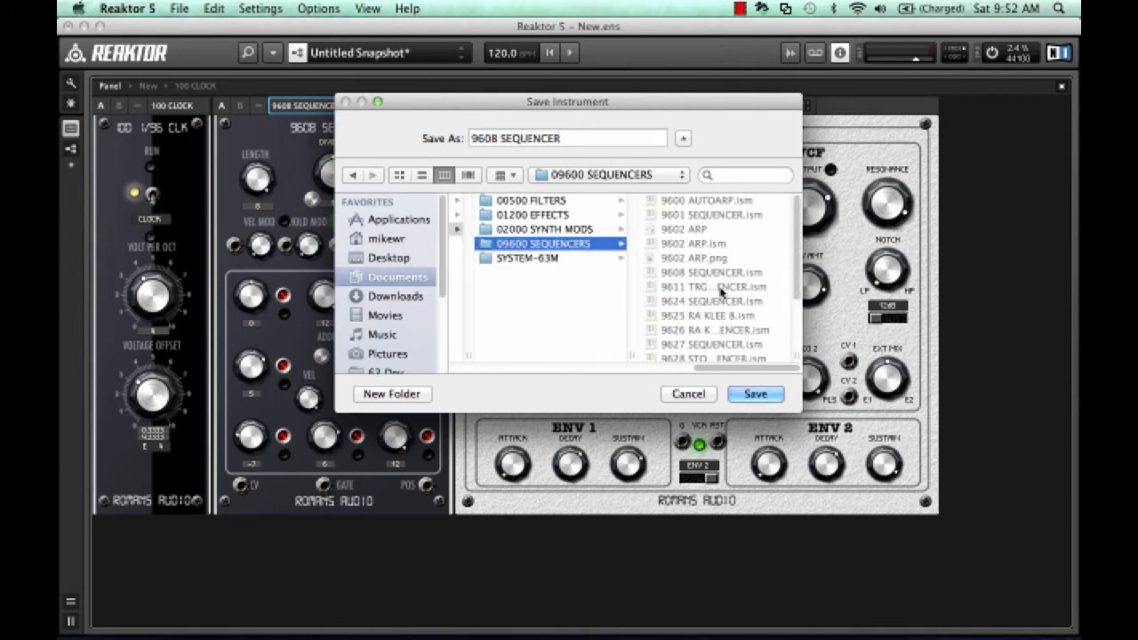
{"action": "left_click", "coordinate": [751, 394]}
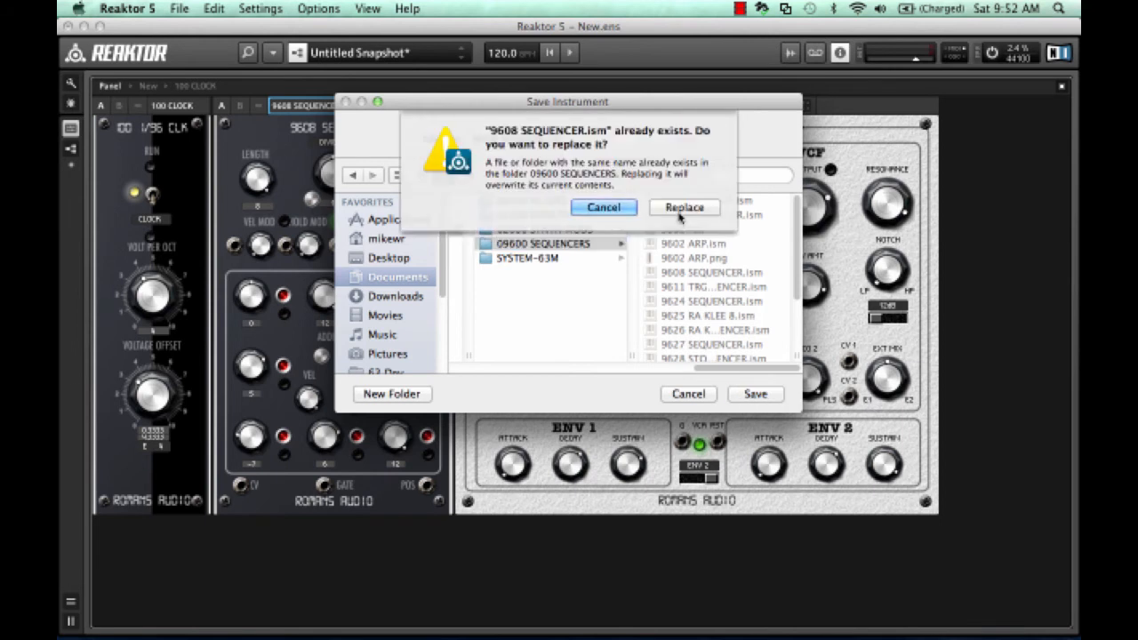
{"action": "left_click", "coordinate": [681, 209]}
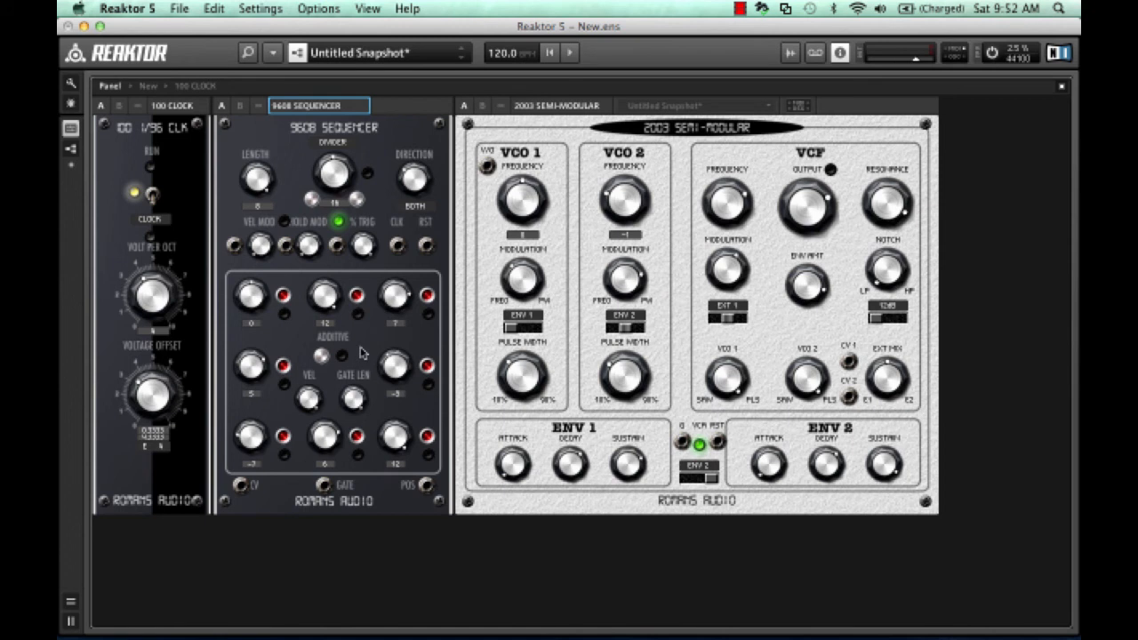
Insert the RC 1 instrument 201 C-VOLTS below the clock and wire its first CV output to the sequencer's ADD input.
{"action": "double_click", "coordinate": [430, 541]}
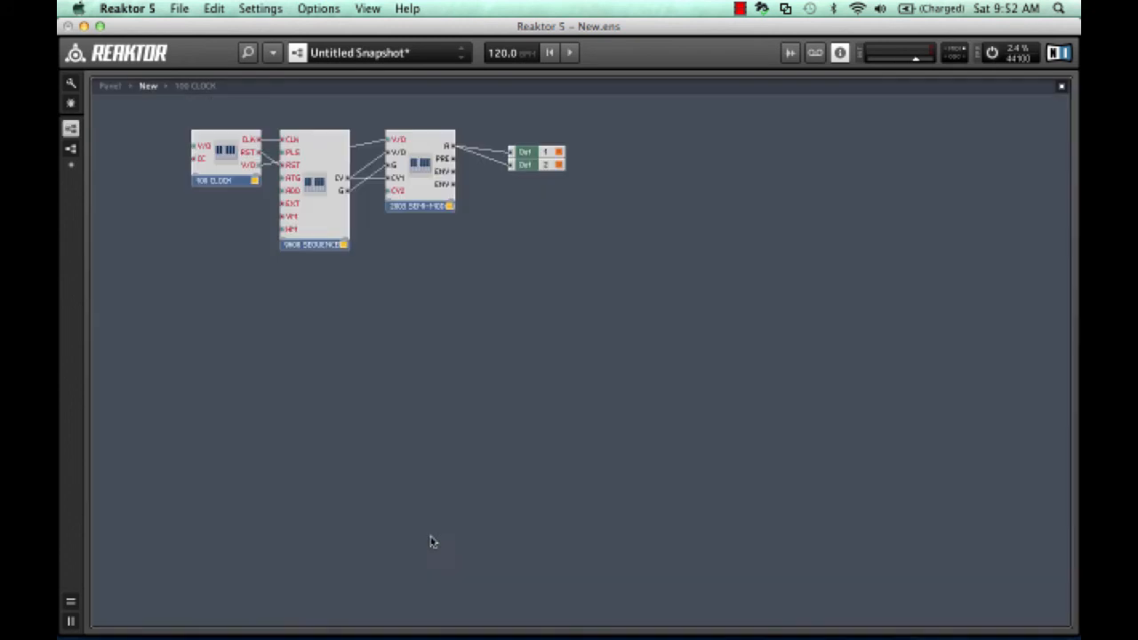
{"action": "right_click", "coordinate": [199, 218]}
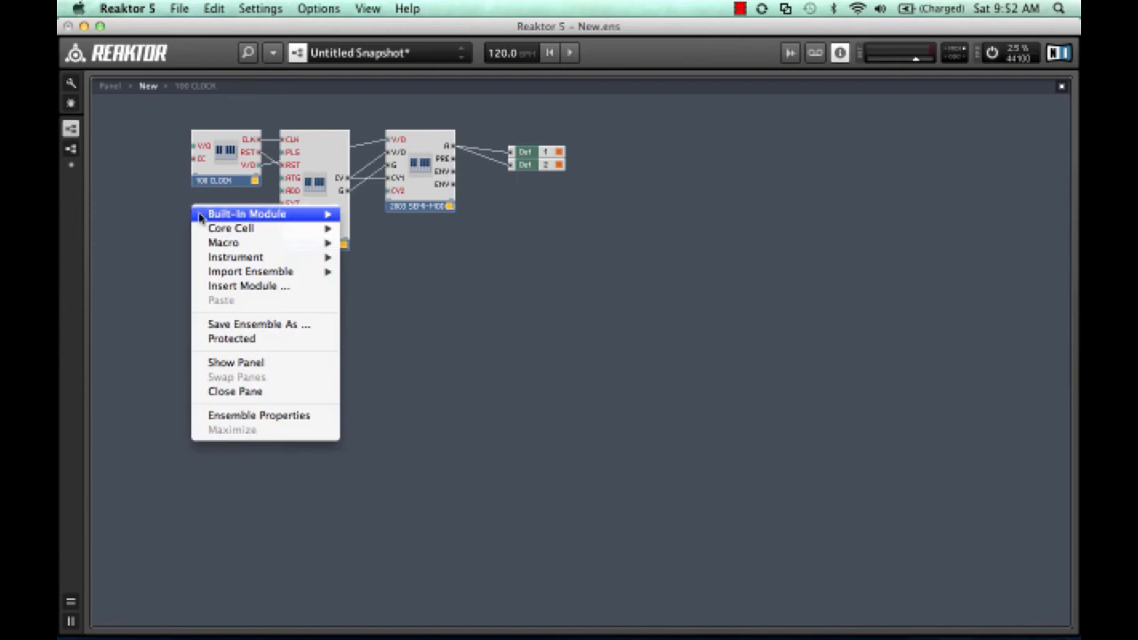
{"action": "mouse_move", "coordinate": [211, 259]}
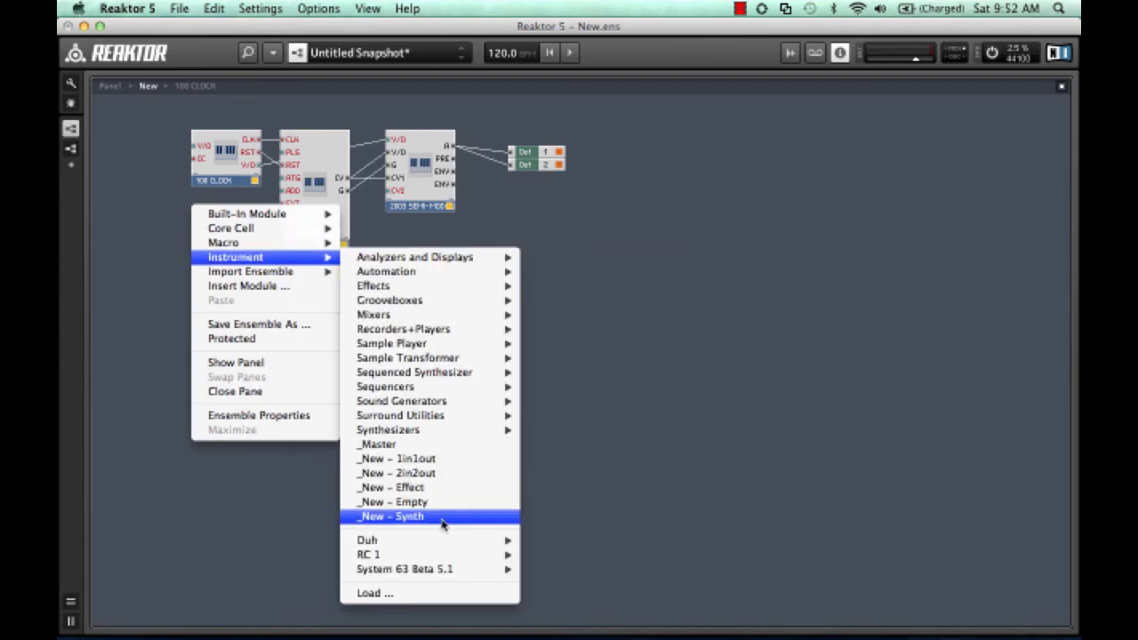
{"action": "mouse_move", "coordinate": [443, 555]}
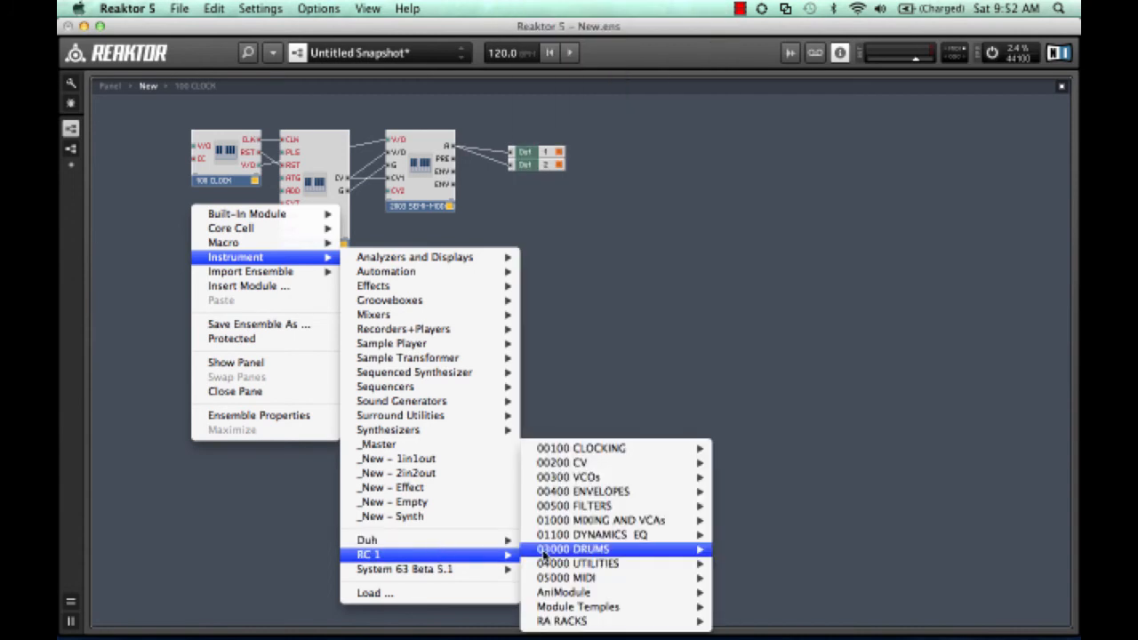
{"action": "mouse_move", "coordinate": [675, 449]}
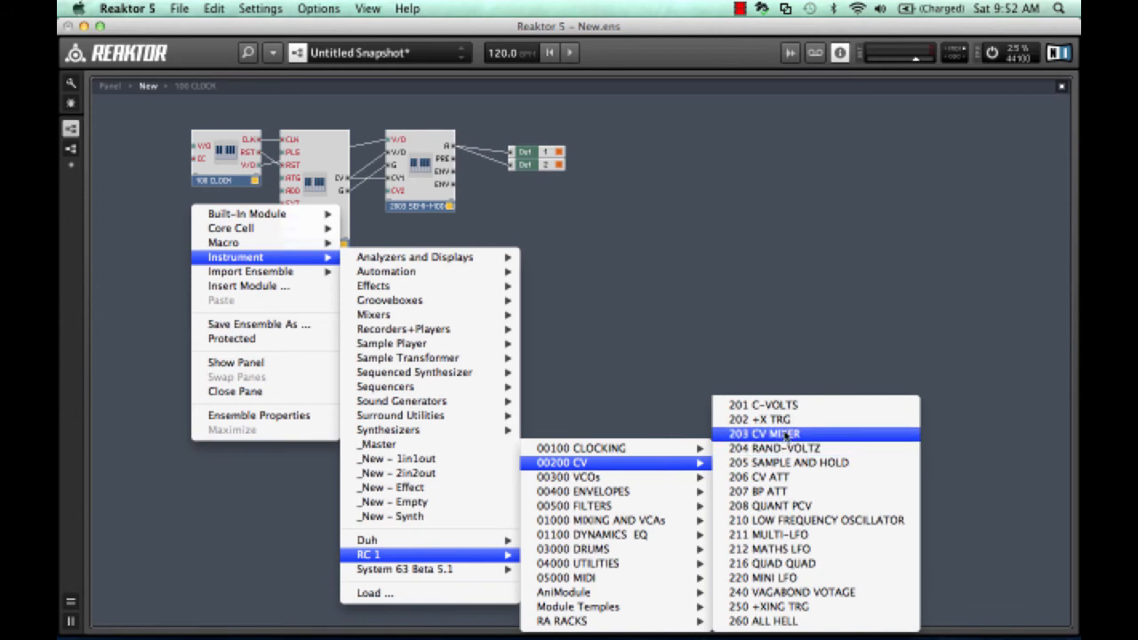
{"action": "left_click", "coordinate": [764, 405]}
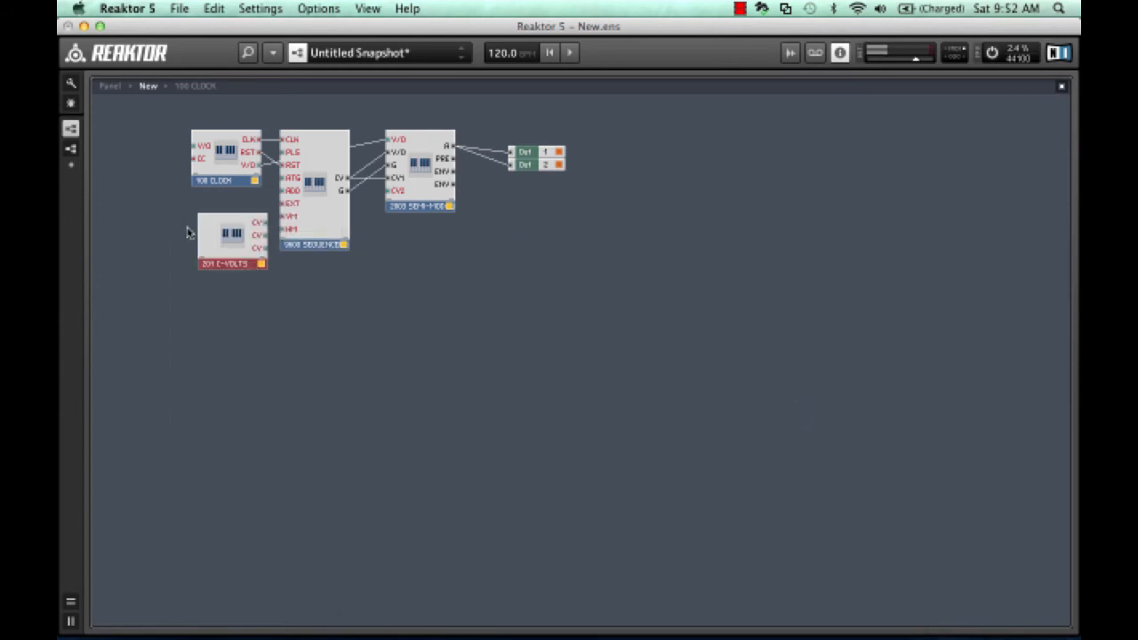
{"action": "left_click_drag", "start_coordinate": [234, 233], "coordinate": [226, 213]}
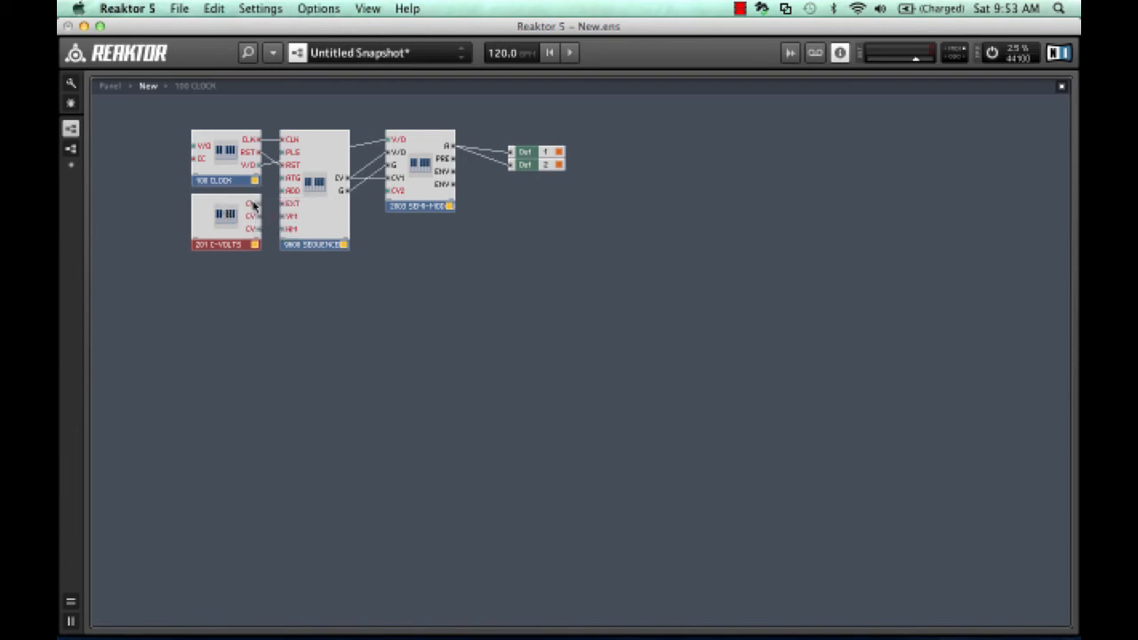
{"action": "left_click_drag", "start_coordinate": [253, 204], "coordinate": [300, 187]}
Place the 201 C-VOLTS panel between the clock and the sequencer, and set its first voltage to 1.
{"action": "double_click", "coordinate": [384, 342]}
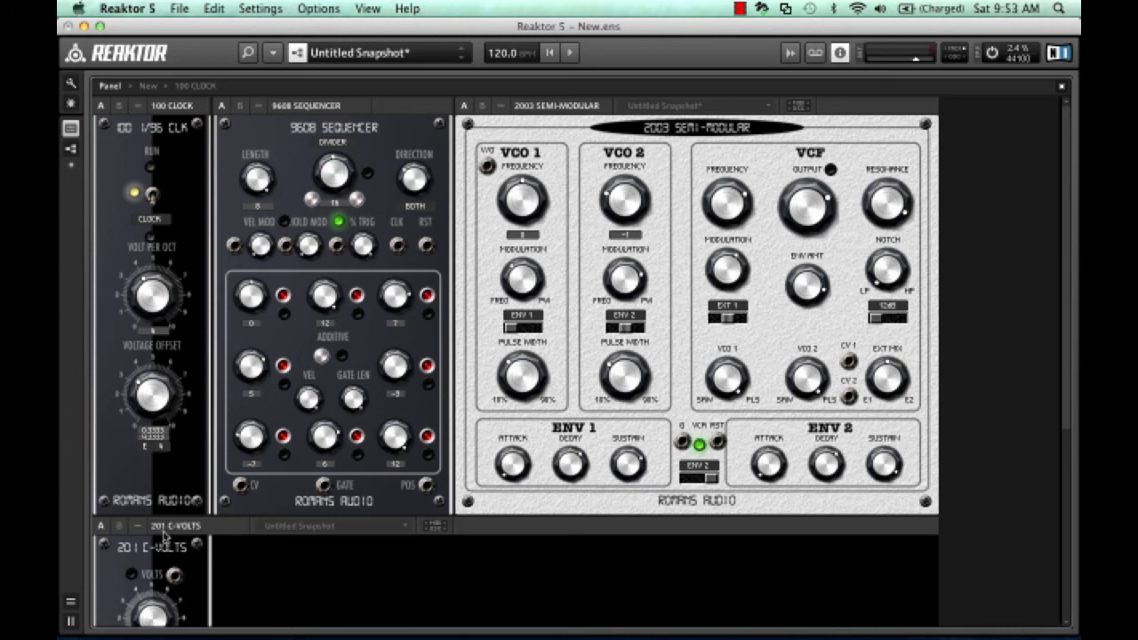
{"action": "left_click_drag", "start_coordinate": [165, 532], "coordinate": [253, 111]}
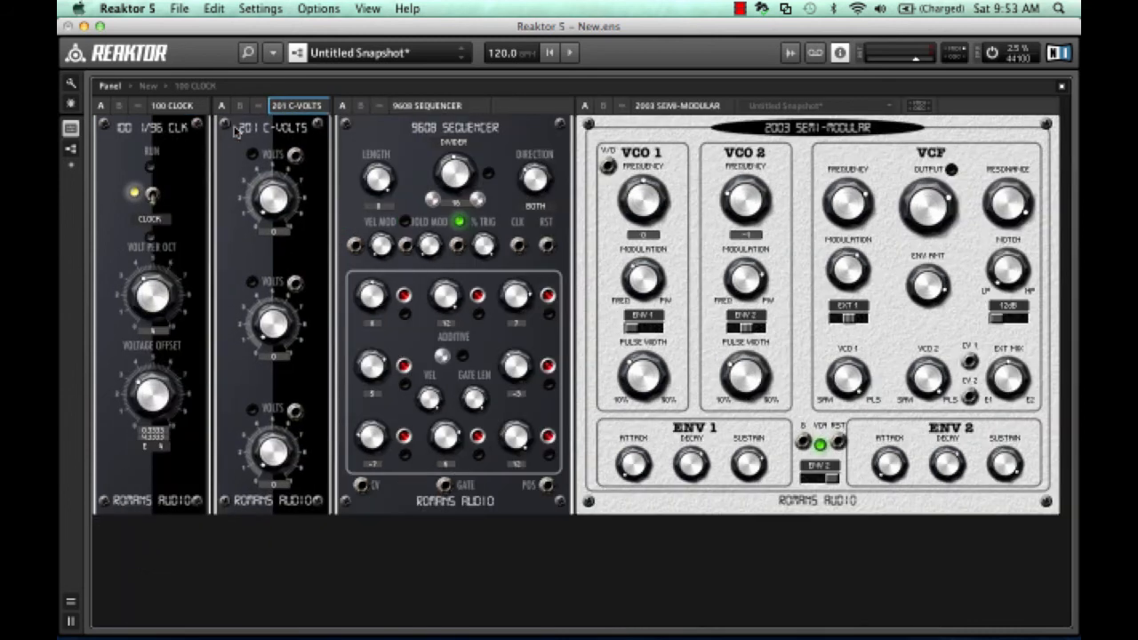
{"action": "left_click_drag", "start_coordinate": [262, 204], "coordinate": [252, 175]}
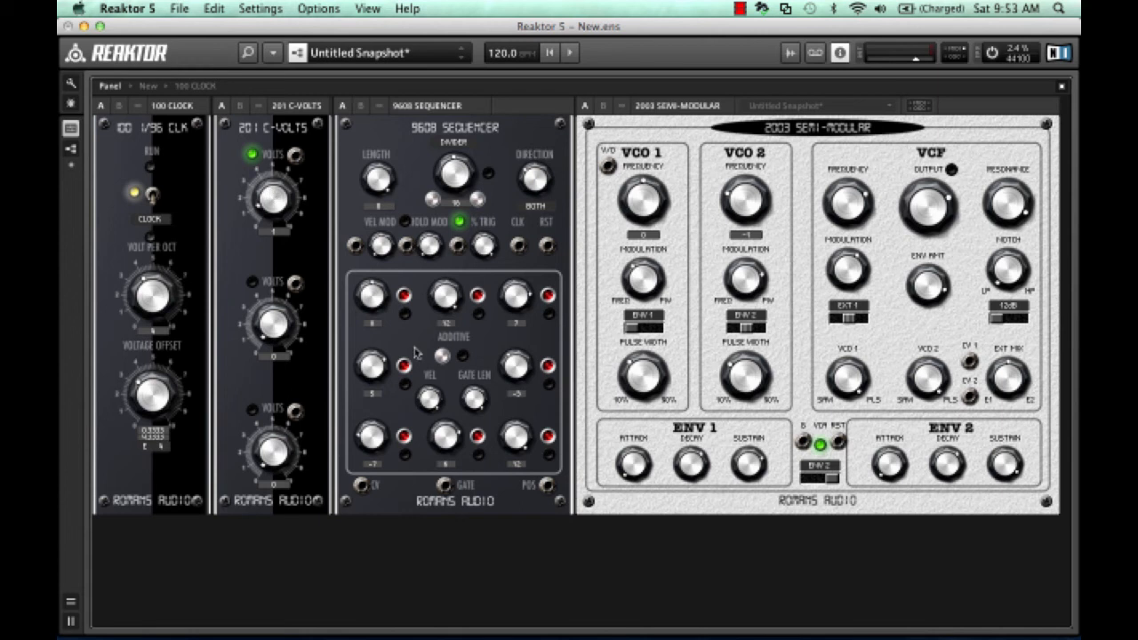
Insert the RC 1 instrument 210 LOW FREQUENCY OSCILLATOR into the ensemble structure and align it below 201 C-VOLTS.
{"action": "double_click", "coordinate": [480, 343]}
{"action": "double_click", "coordinate": [432, 330]}
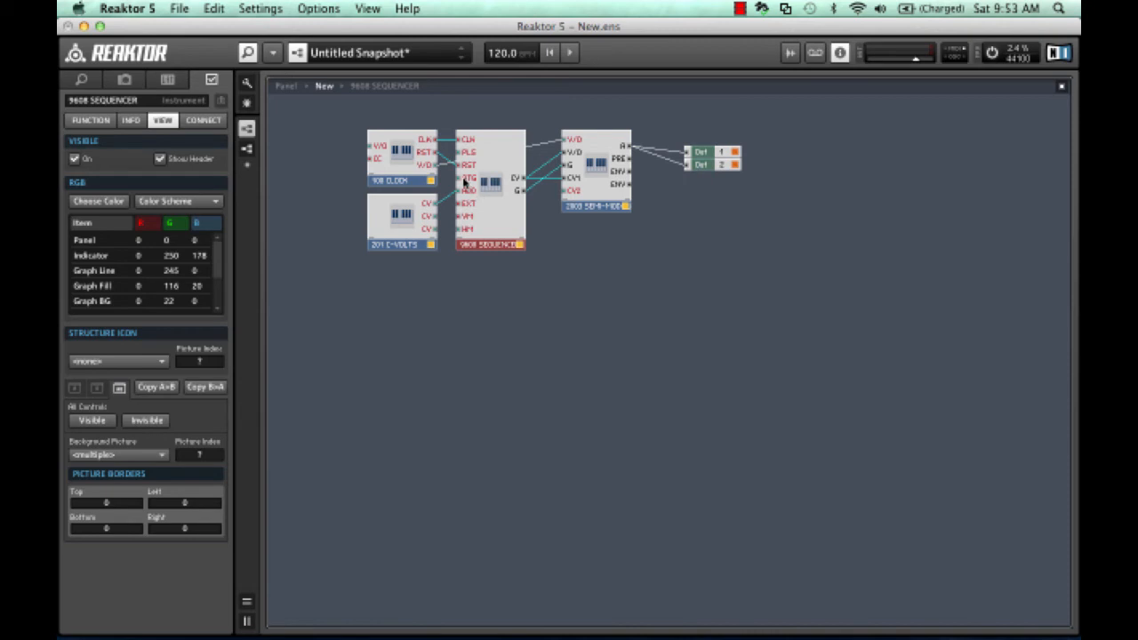
{"action": "right_click", "coordinate": [377, 271]}
{"action": "mouse_move", "coordinate": [410, 300]}
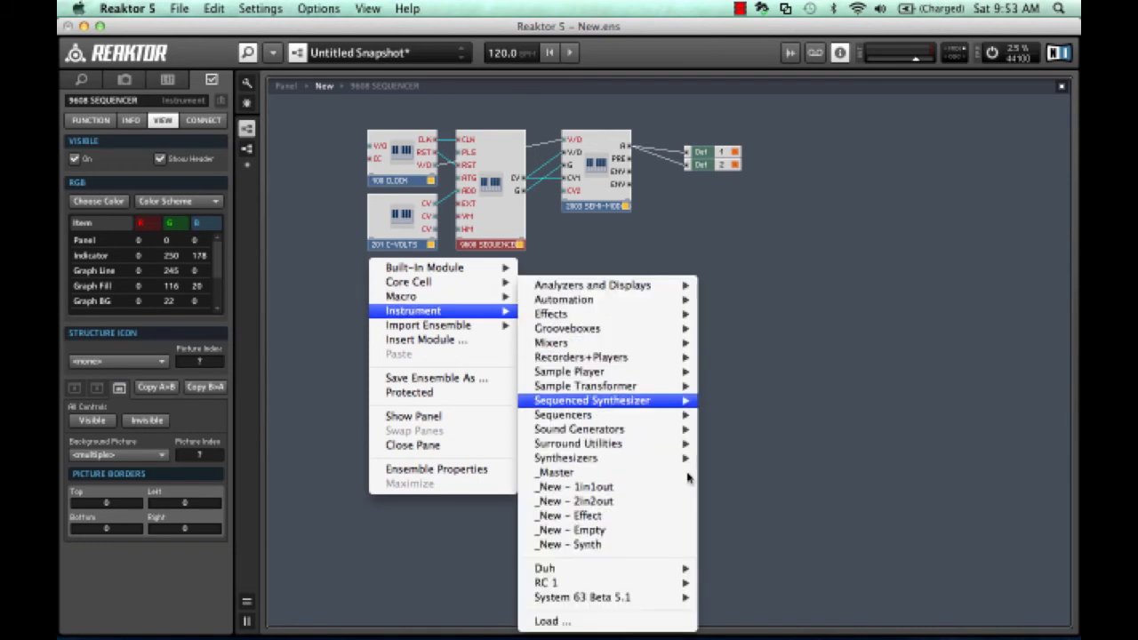
{"action": "mouse_move", "coordinate": [675, 581]}
{"action": "mouse_move", "coordinate": [829, 462]}
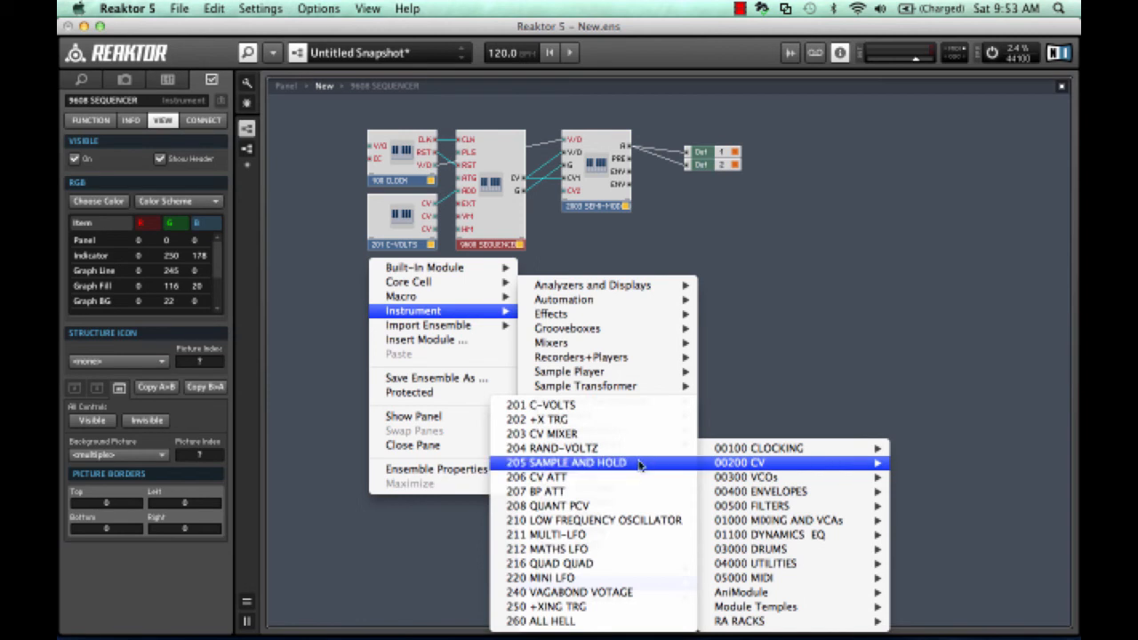
{"action": "left_click", "coordinate": [654, 526]}
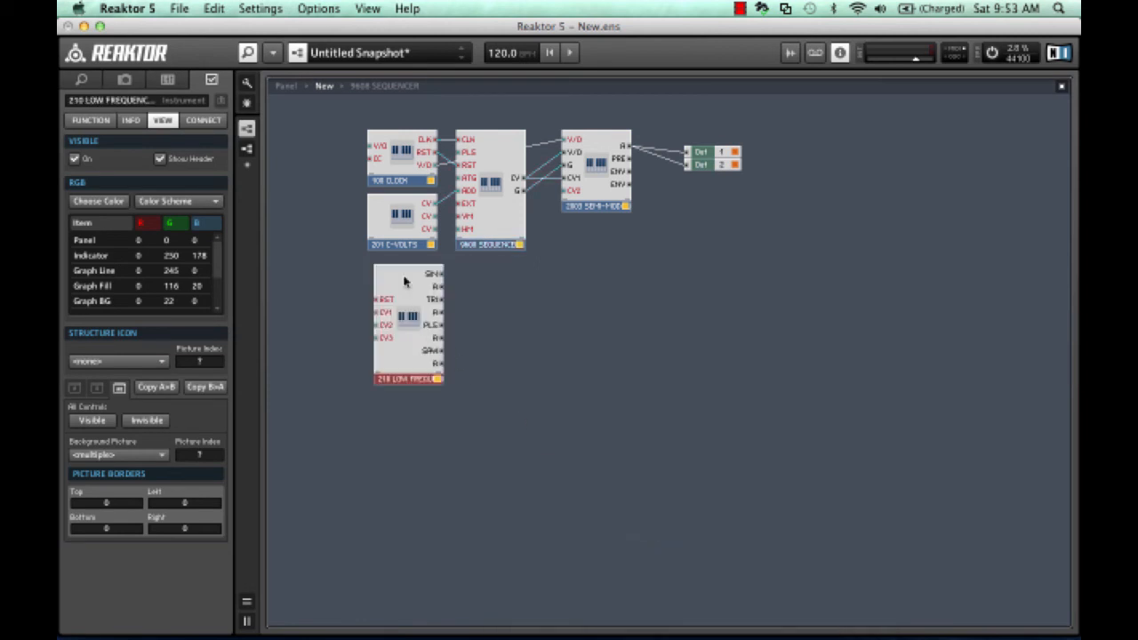
{"action": "left_click_drag", "start_coordinate": [403, 282], "coordinate": [398, 274]}
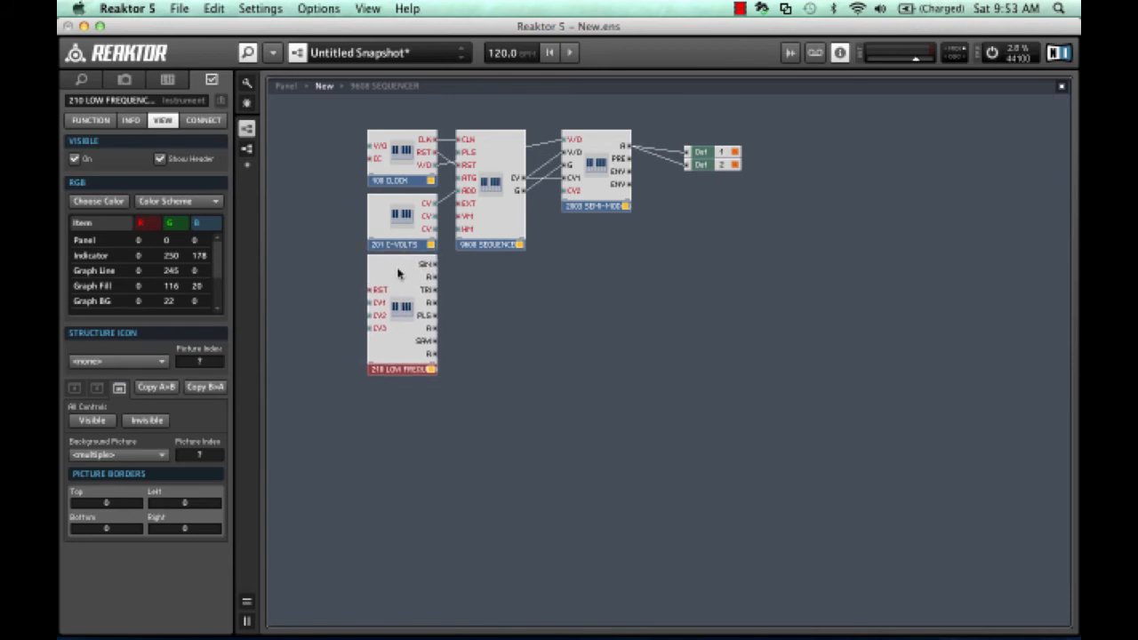
Wire the clock's RST output to the oscillator's RST input, and the oscillator's PLS output to the sequencer's ATG input.
{"action": "left_click_drag", "start_coordinate": [434, 156], "coordinate": [379, 289]}
{"action": "left_click_drag", "start_coordinate": [433, 317], "coordinate": [465, 178]}
{"action": "double_click", "coordinate": [678, 440]}
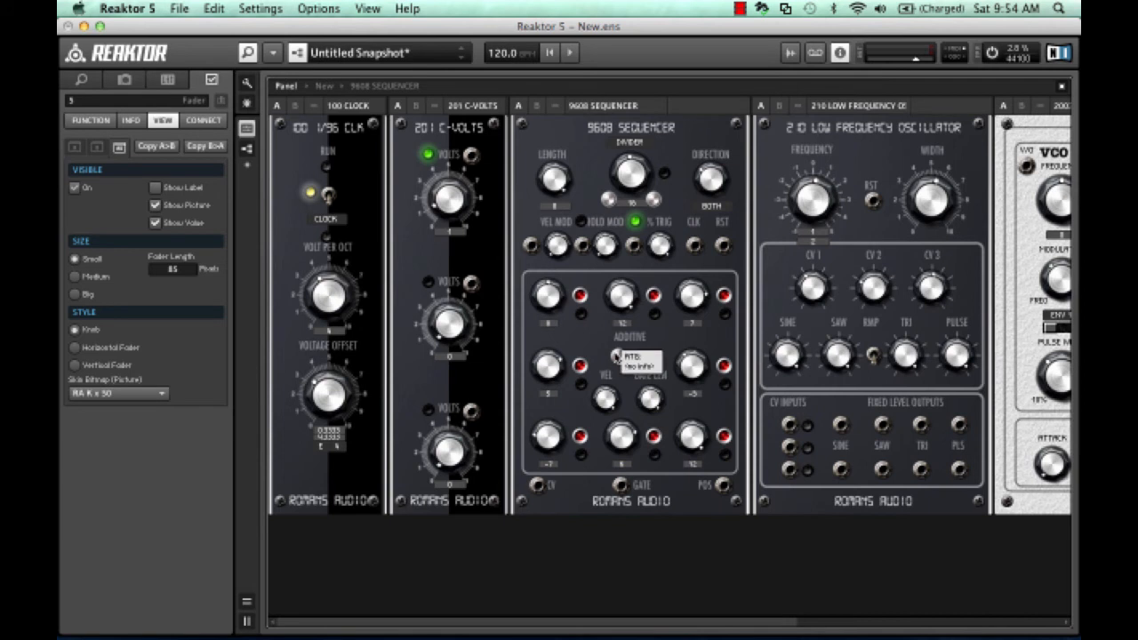
Hide the properties sidebar and turn on the sequencer's ADDITIVE switch during playback.
{"action": "key", "text": "space"}
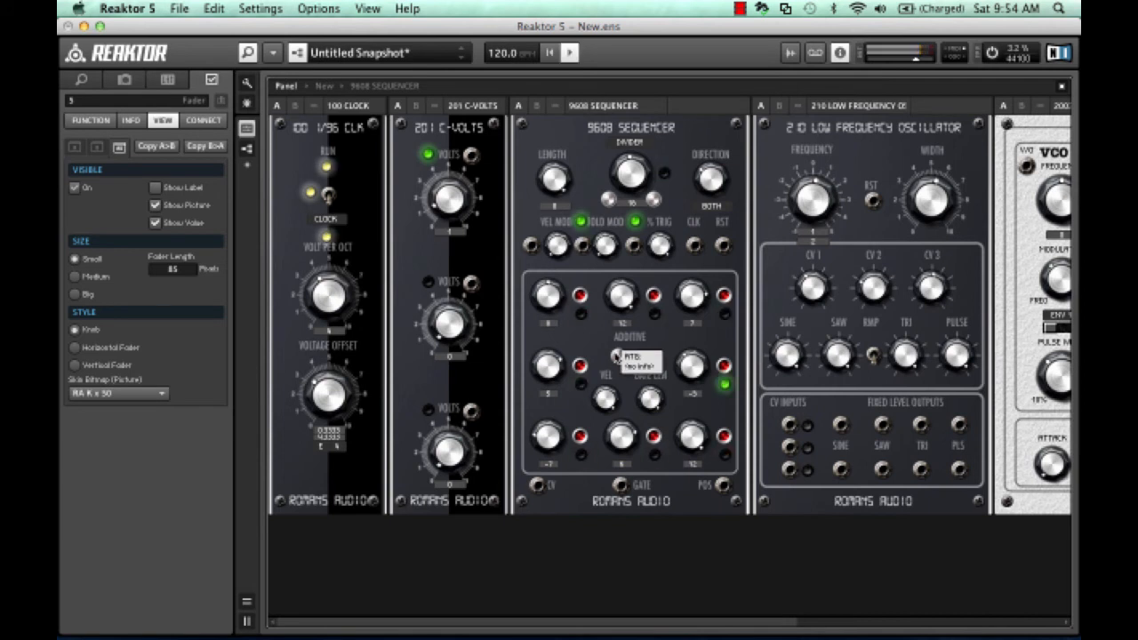
{"action": "left_click", "coordinate": [246, 53]}
{"action": "left_click", "coordinate": [246, 53]}
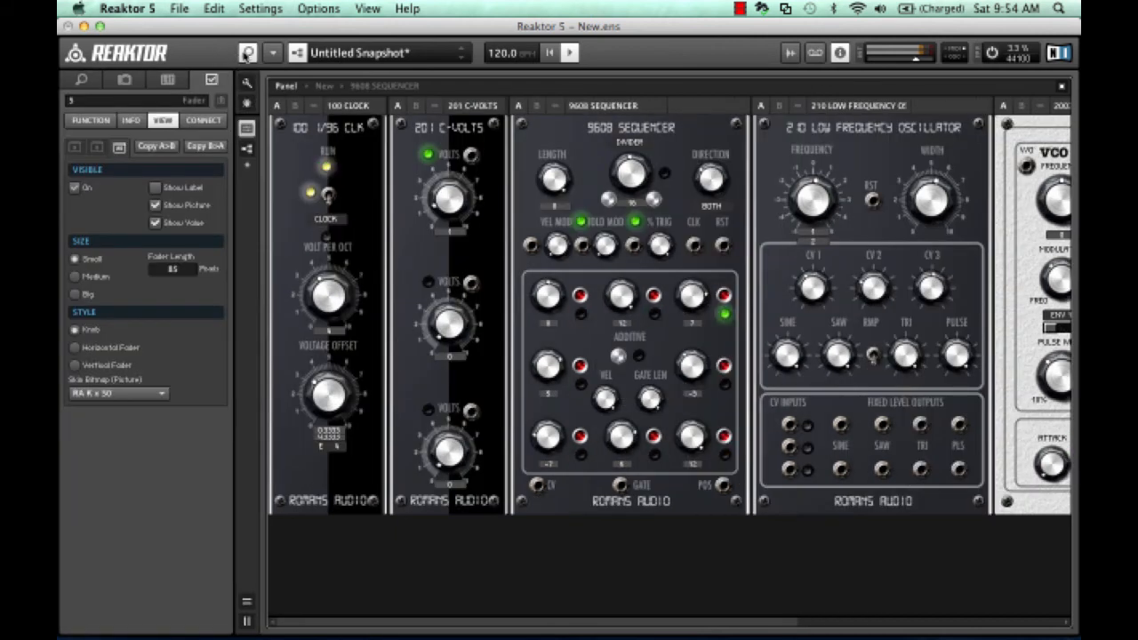
{"action": "left_click", "coordinate": [246, 54]}
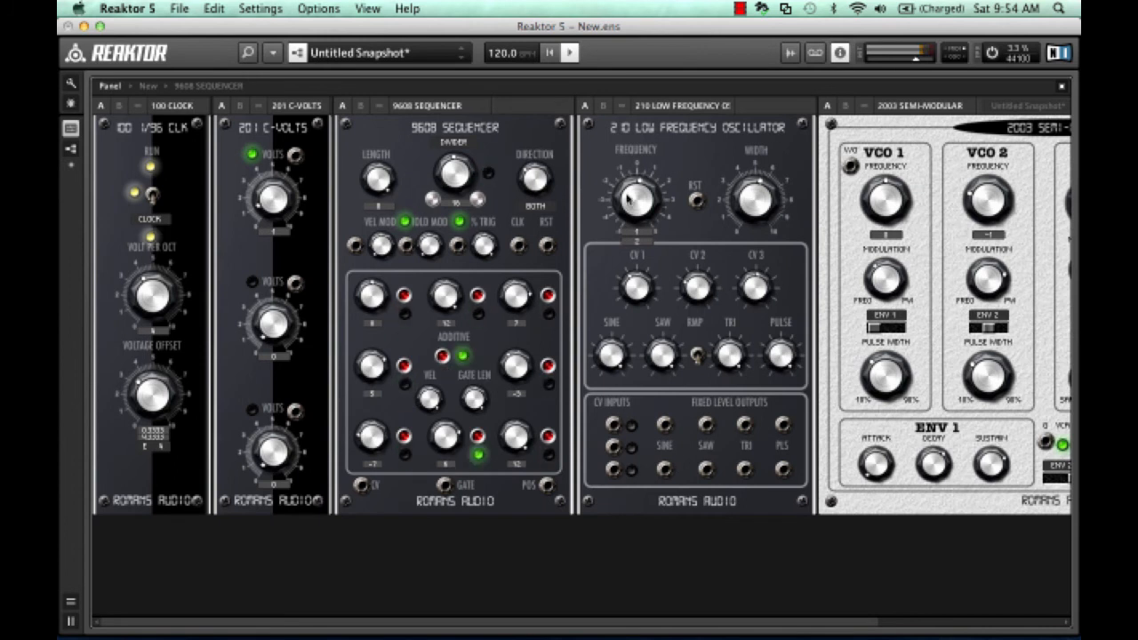
Audition a lower frequency on the 210 LOW FREQUENCY OSCILLATOR and set its frequency to 3.
{"action": "left_click_drag", "start_coordinate": [627, 204], "coordinate": [629, 214]}
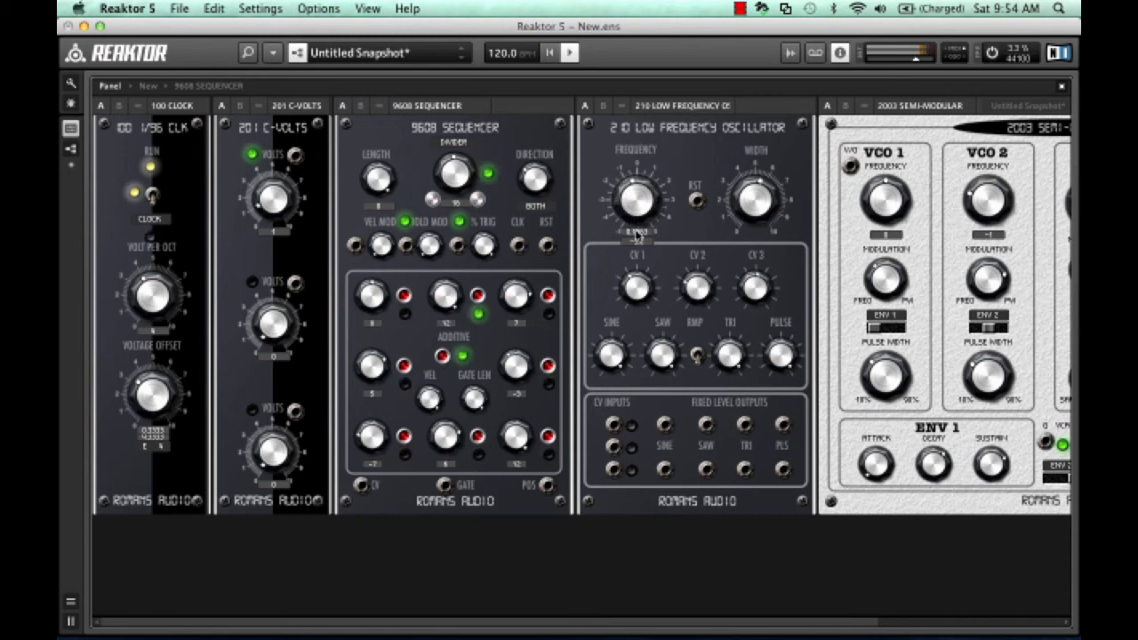
{"action": "left_click_drag", "start_coordinate": [625, 207], "coordinate": [594, 138]}
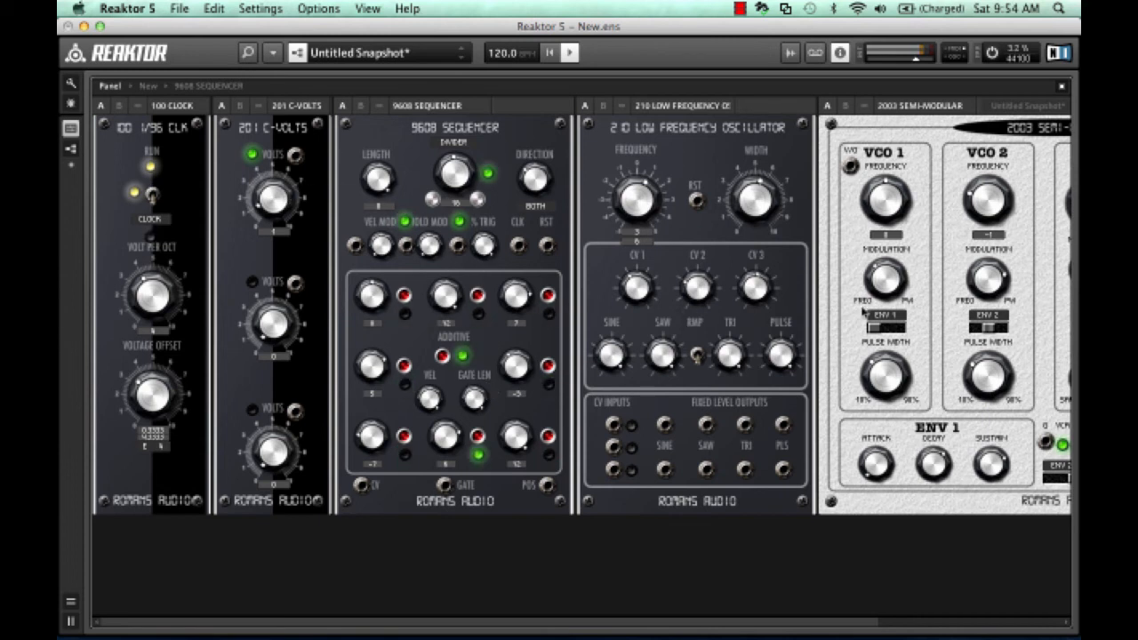
{"action": "scroll", "coordinate": [1062, 336], "scroll_direction": "right", "scroll_amount": 5}
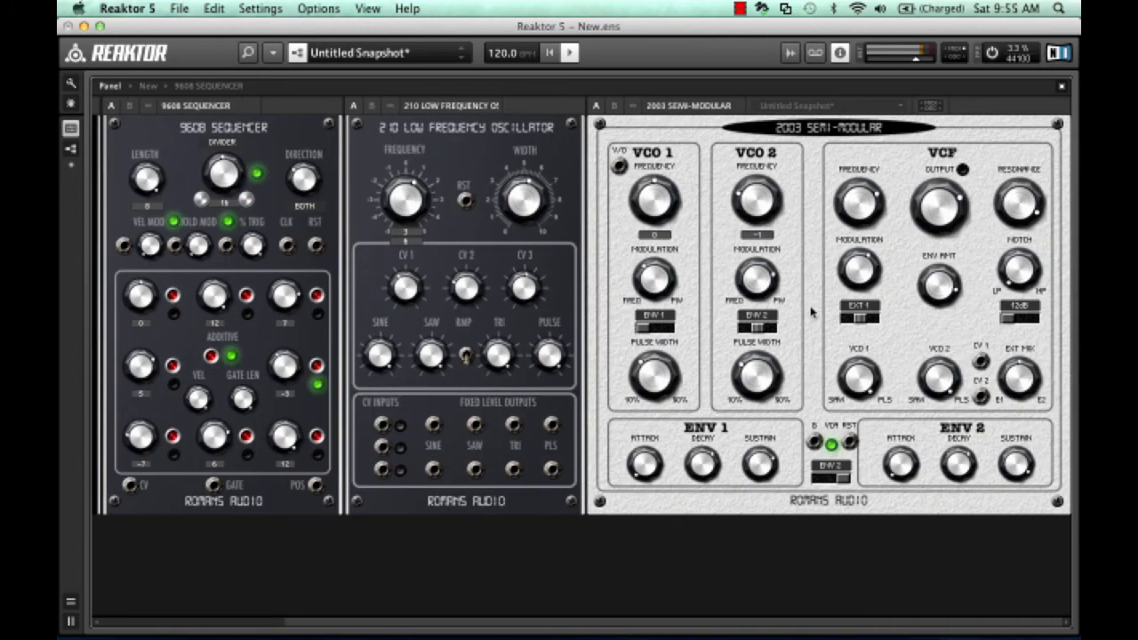
Audition lower frequencies on the 210 LOW FREQUENCY OSCILLATOR and set its frequency to 0.25.
{"action": "scroll", "coordinate": [810, 311], "scroll_direction": "left", "scroll_amount": 5}
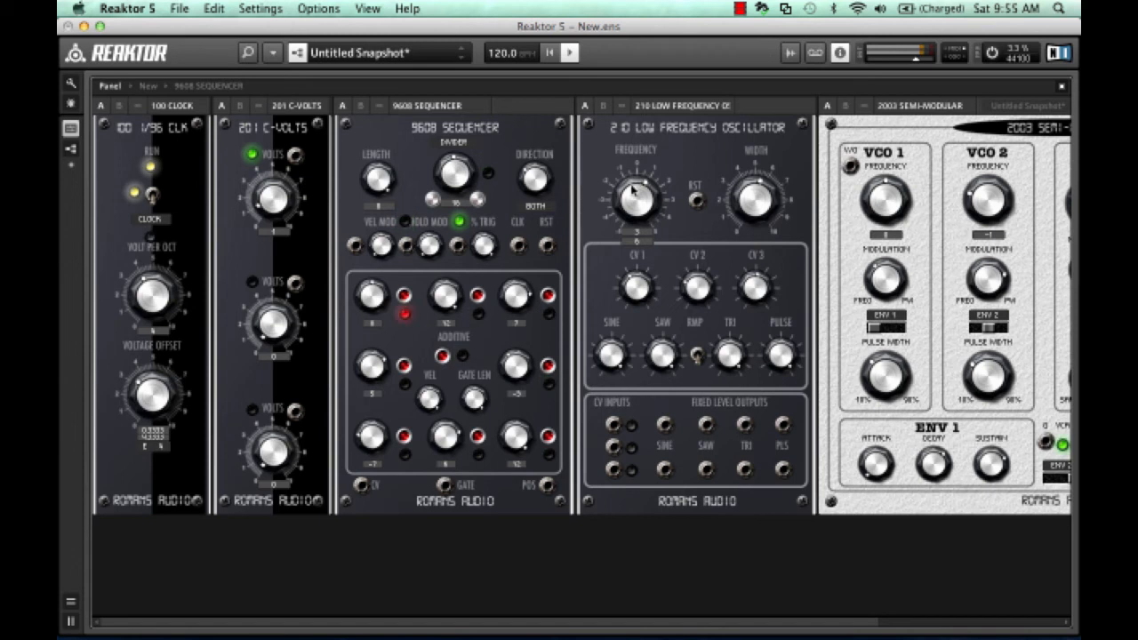
{"action": "left_click_drag", "start_coordinate": [645, 202], "coordinate": [646, 235]}
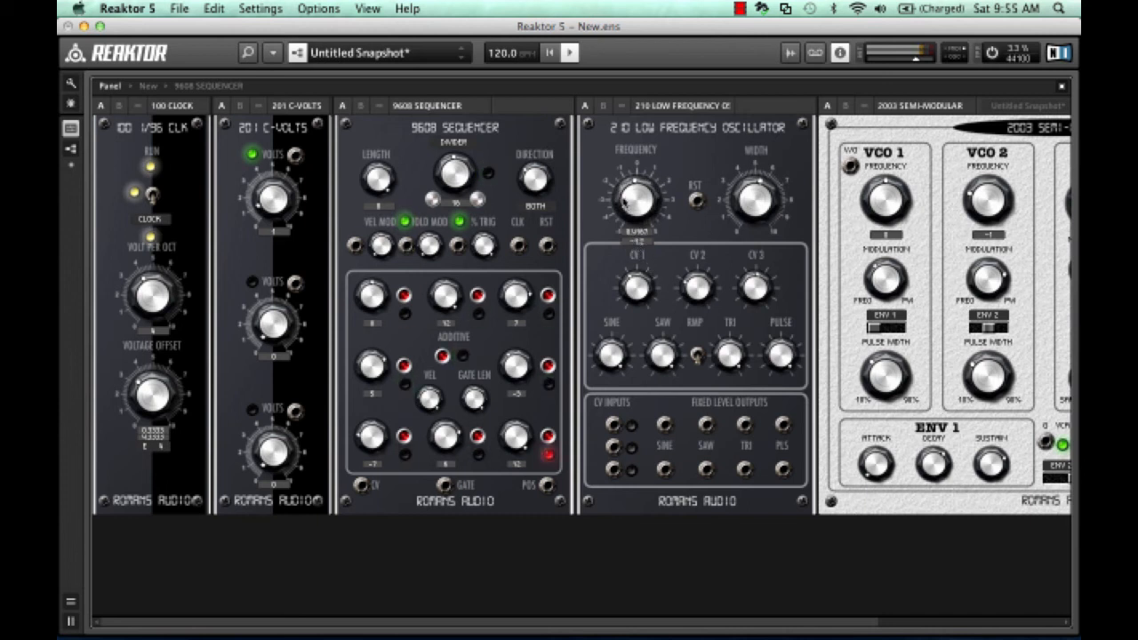
{"action": "left_click_drag", "start_coordinate": [623, 208], "coordinate": [624, 211]}
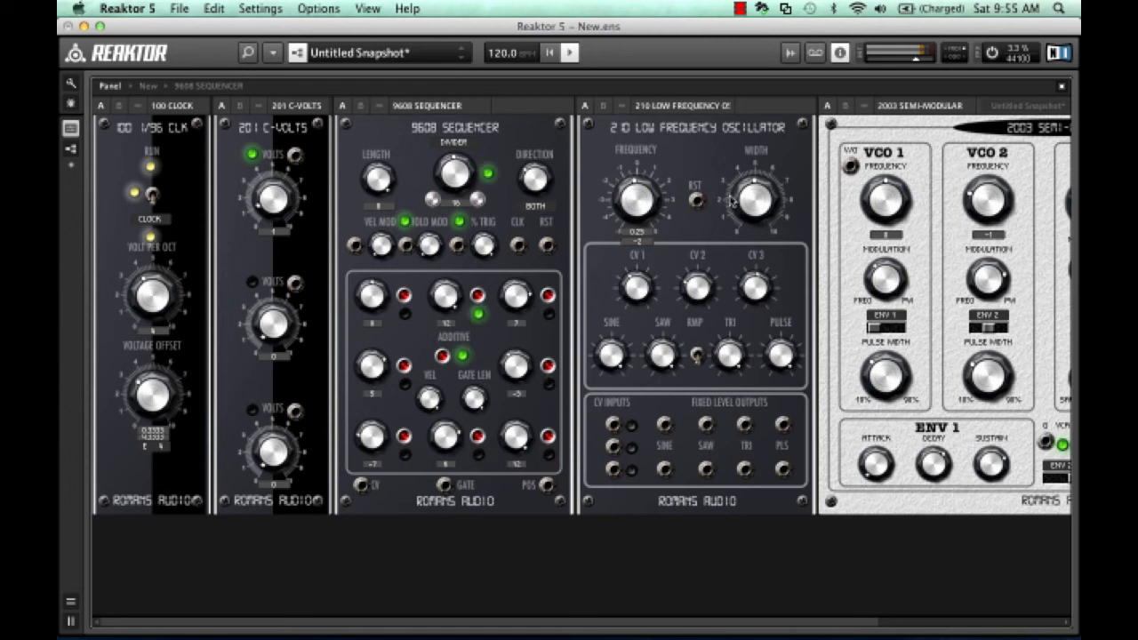
Switch off the sequencer's ADDITIVE mode and briefly mute the steps valued 12 (top row), -3 and 6 before re-enabling them.
{"action": "left_click", "coordinate": [442, 357]}
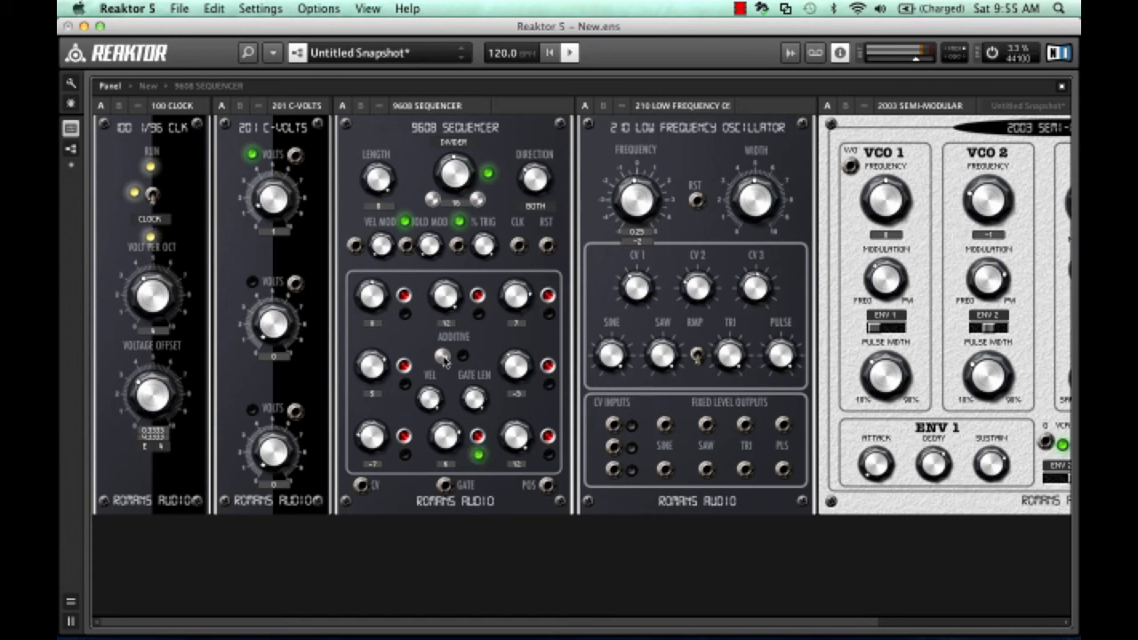
{"action": "left_click", "coordinate": [477, 294]}
{"action": "left_click", "coordinate": [547, 366]}
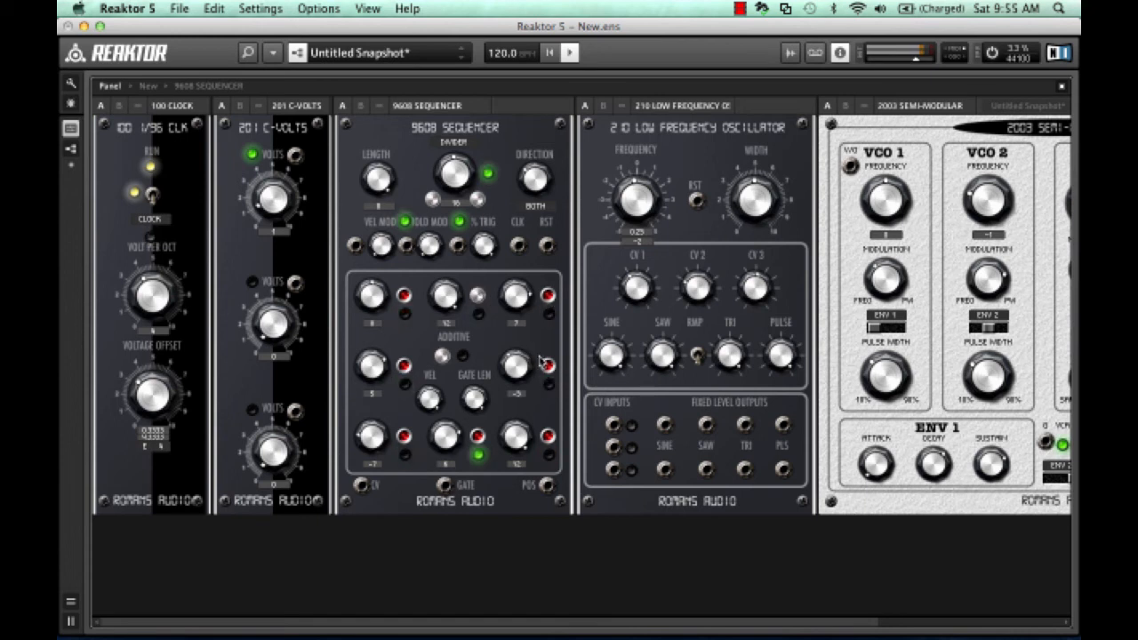
{"action": "left_click", "coordinate": [477, 436]}
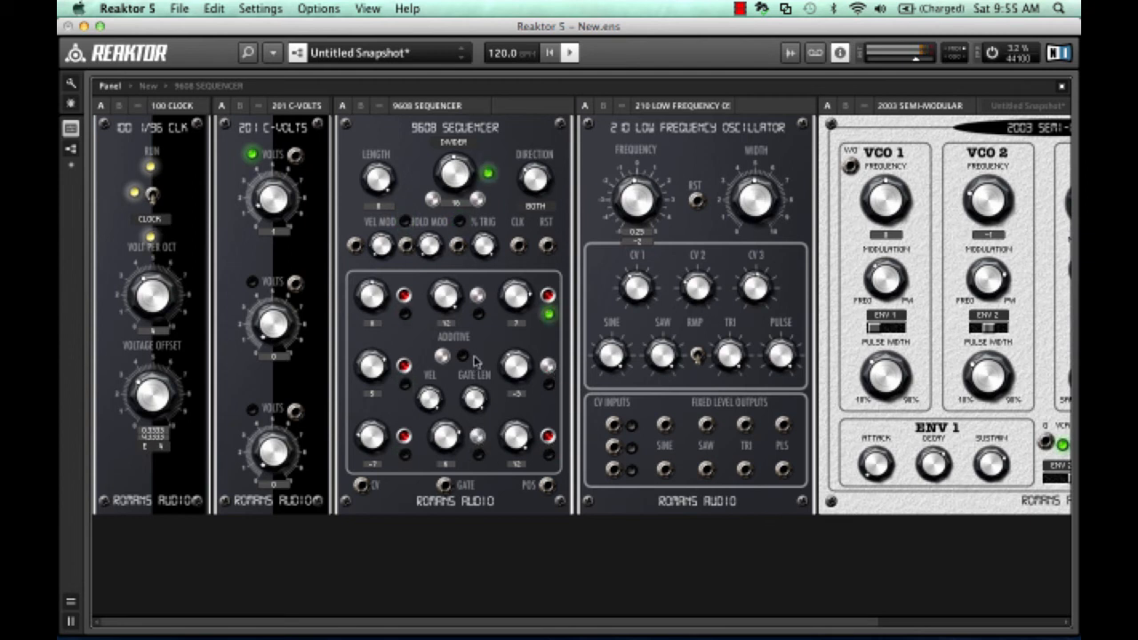
{"action": "left_click", "coordinate": [477, 295]}
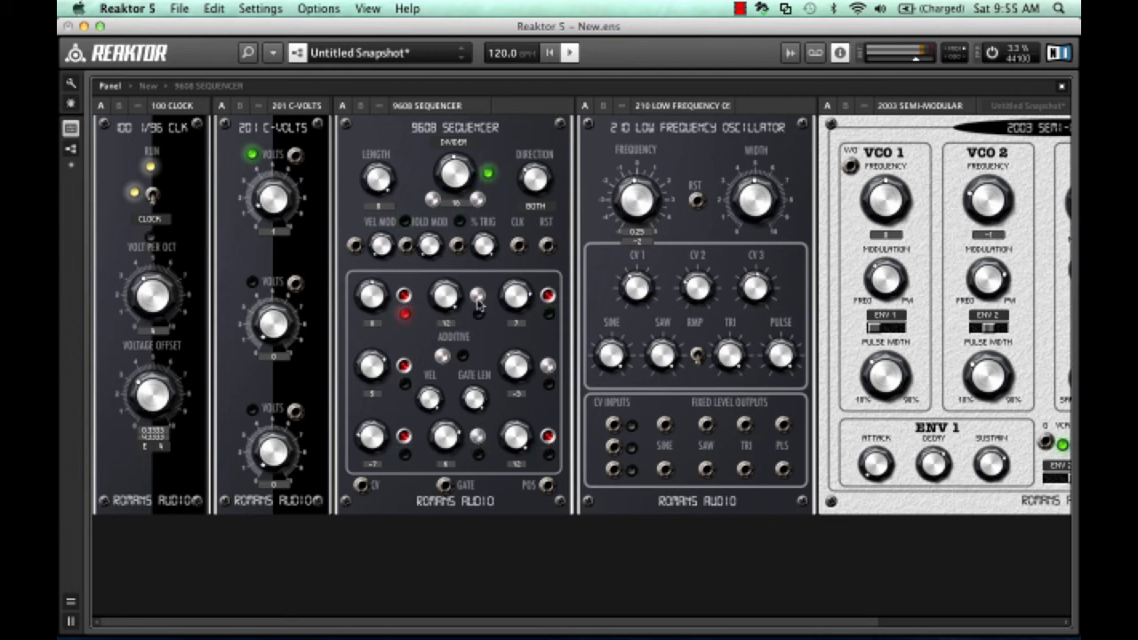
{"action": "left_click", "coordinate": [546, 363]}
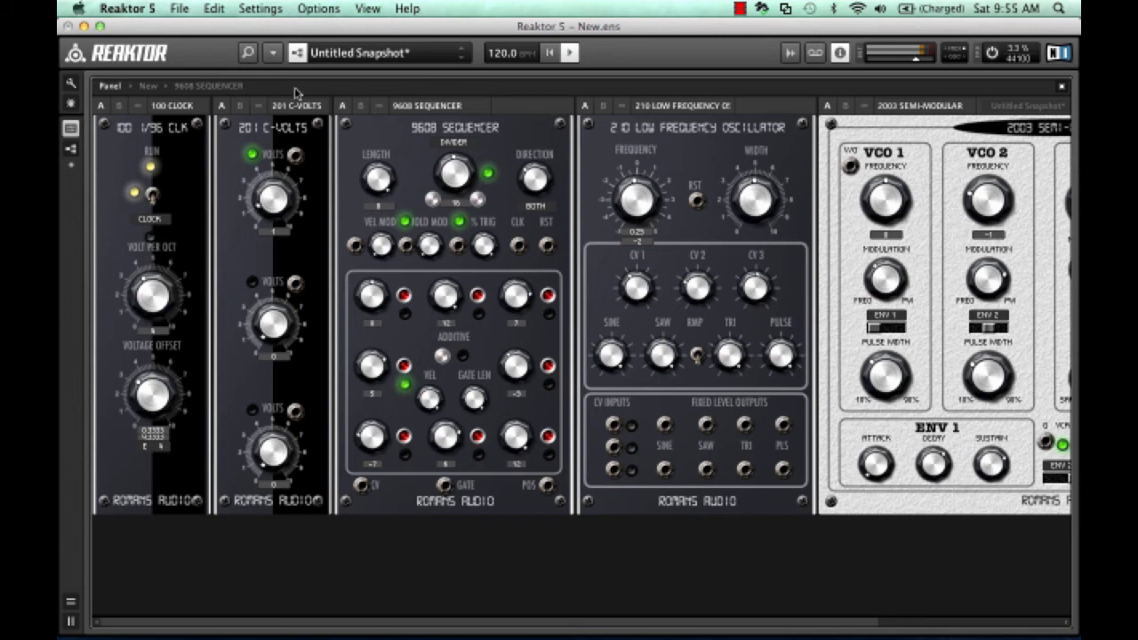
Rearrange the panel so 210 LOW FREQUENCY OSCILLATOR and 201 C-VOLTS sit in a new row below the 100 CLOCK.
{"action": "left_click_drag", "start_coordinate": [298, 106], "coordinate": [177, 524]}
{"action": "left_click_drag", "start_coordinate": [574, 106], "coordinate": [214, 525]}
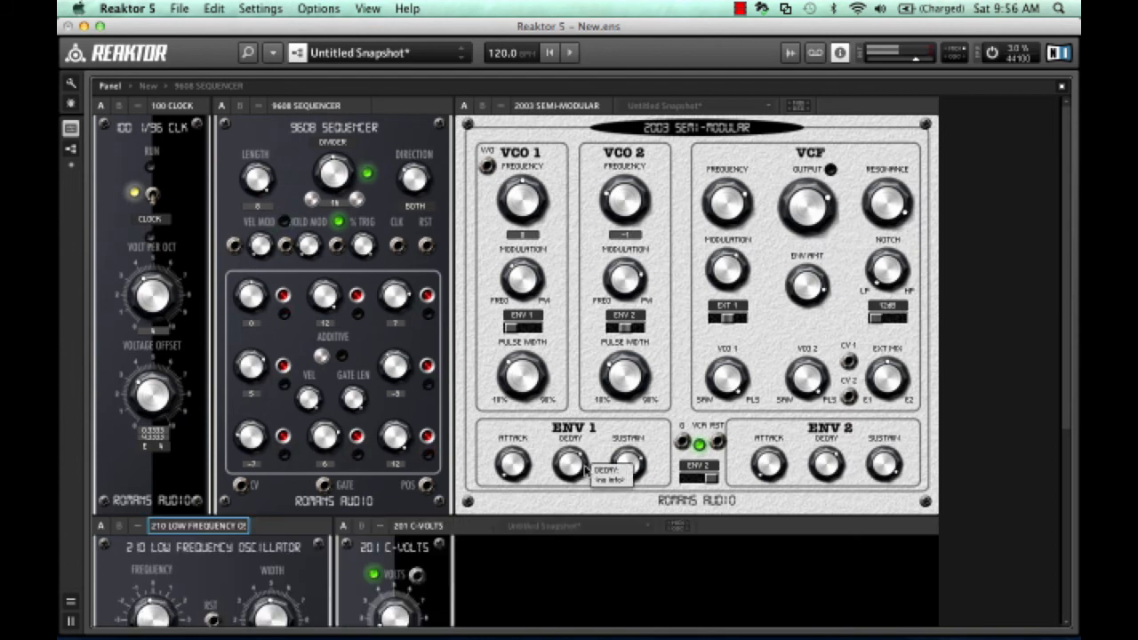
{"action": "left_click", "coordinate": [990, 392]}
Delete the 9608 SEQUENCER and 2003 SEMI-MODULAR instruments from the ensemble structure.
{"action": "key", "text": "F6"}
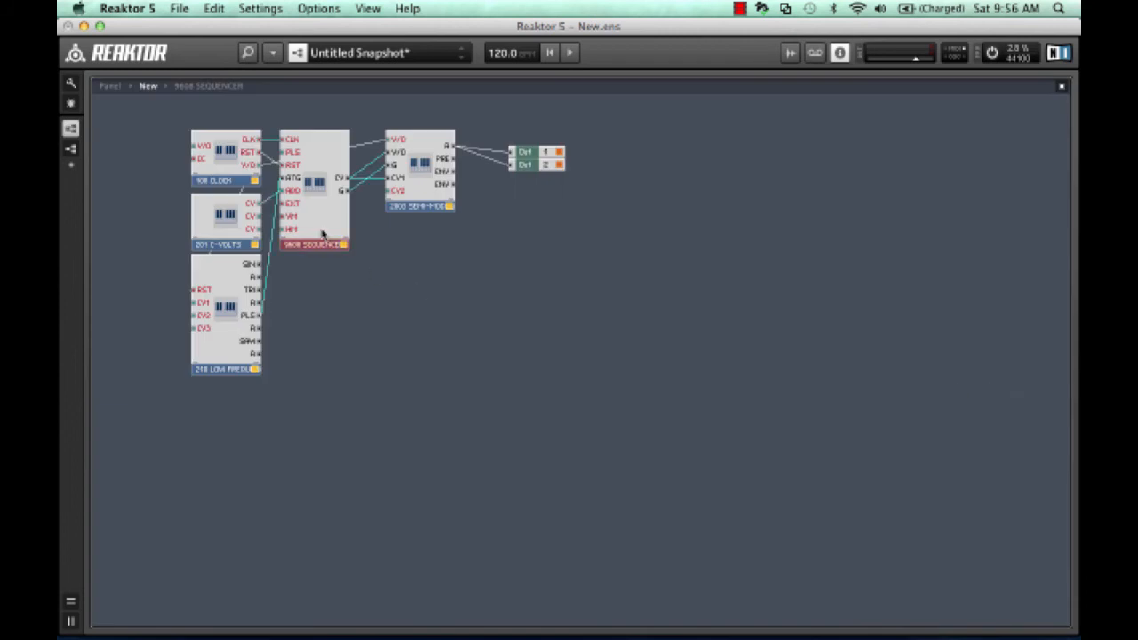
{"action": "key", "text": "Delete"}
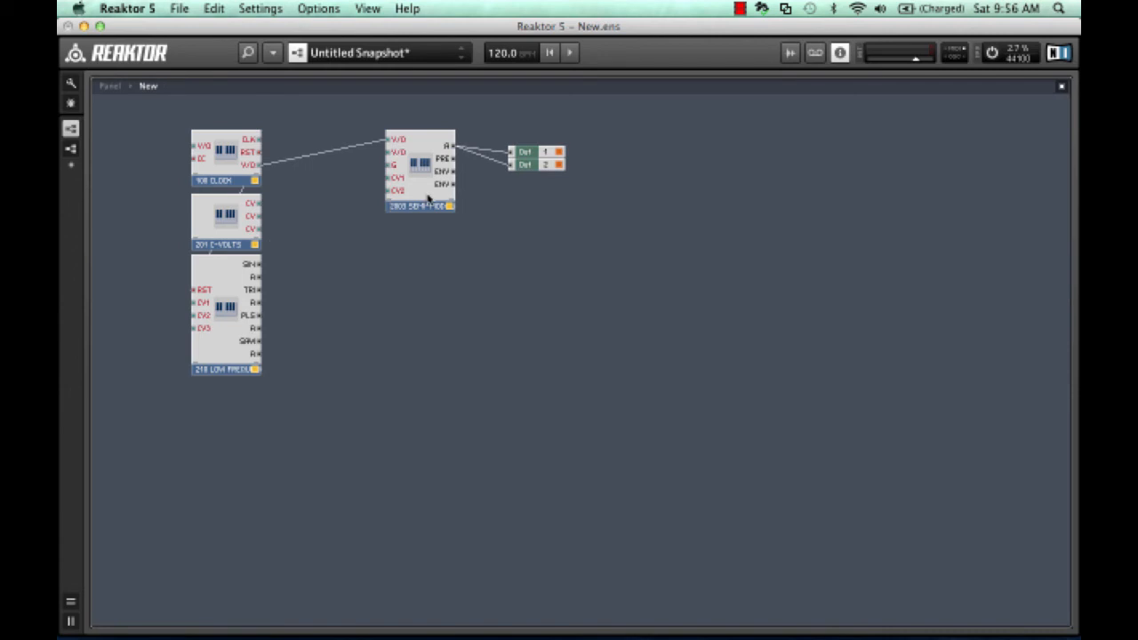
{"action": "left_click_drag", "start_coordinate": [427, 197], "coordinate": [453, 209]}
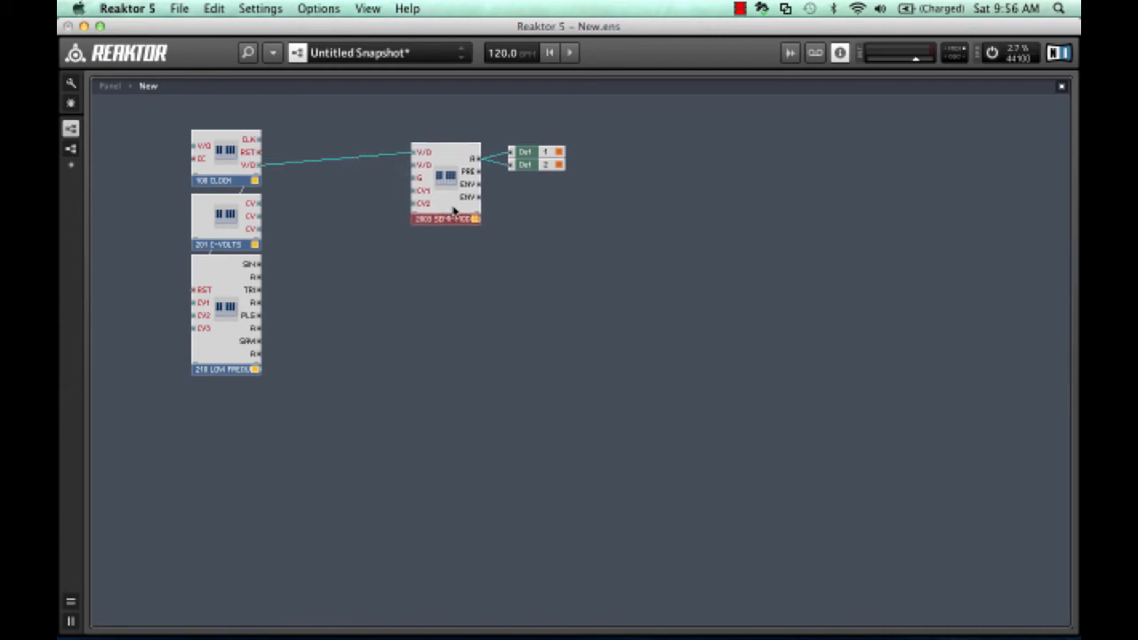
{"action": "key", "text": "Delete"}
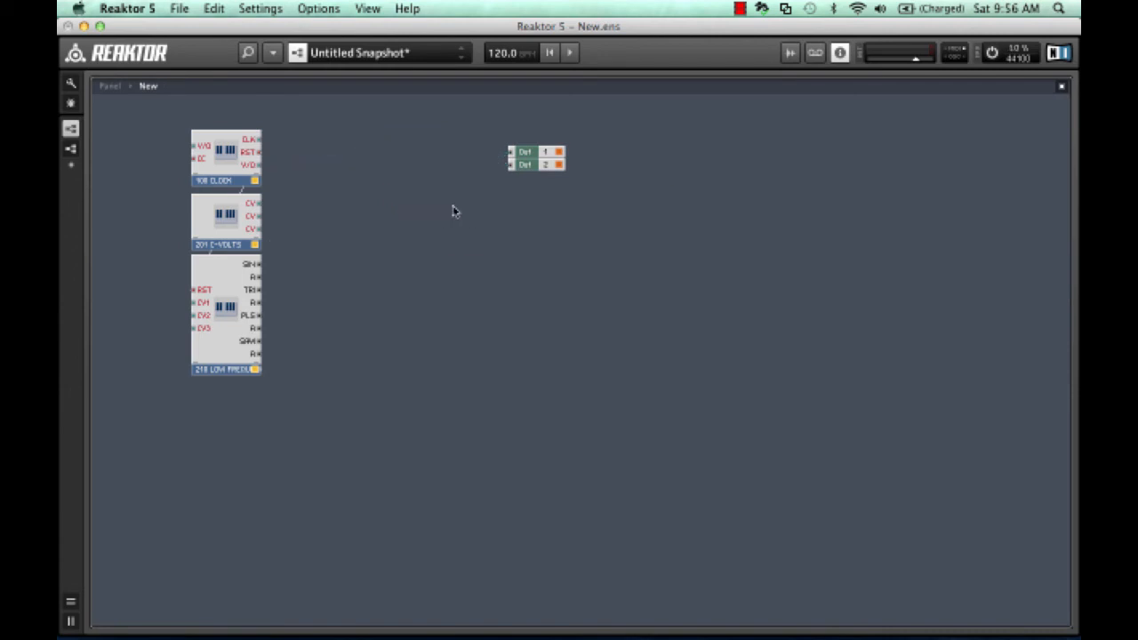
Move the two output ports farther away from the modules and insert the System 63 instrument 9624 SEQUENCER beside the clock.
{"action": "left_click_drag", "start_coordinate": [486, 109], "coordinate": [846, 164]}
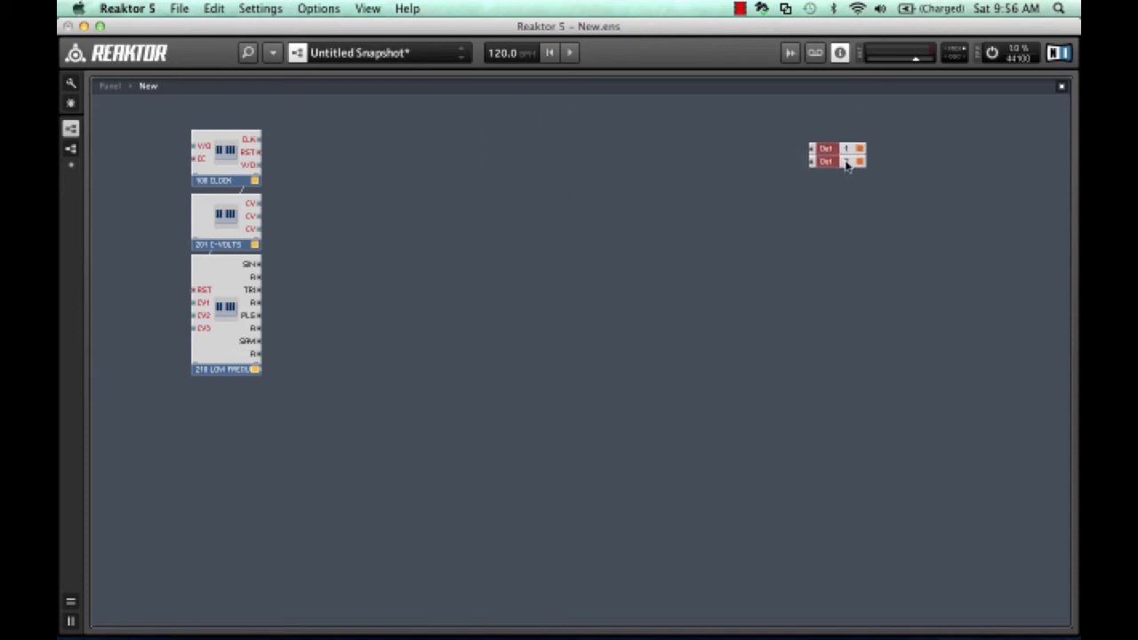
{"action": "right_click", "coordinate": [298, 140]}
{"action": "mouse_move", "coordinate": [360, 185]}
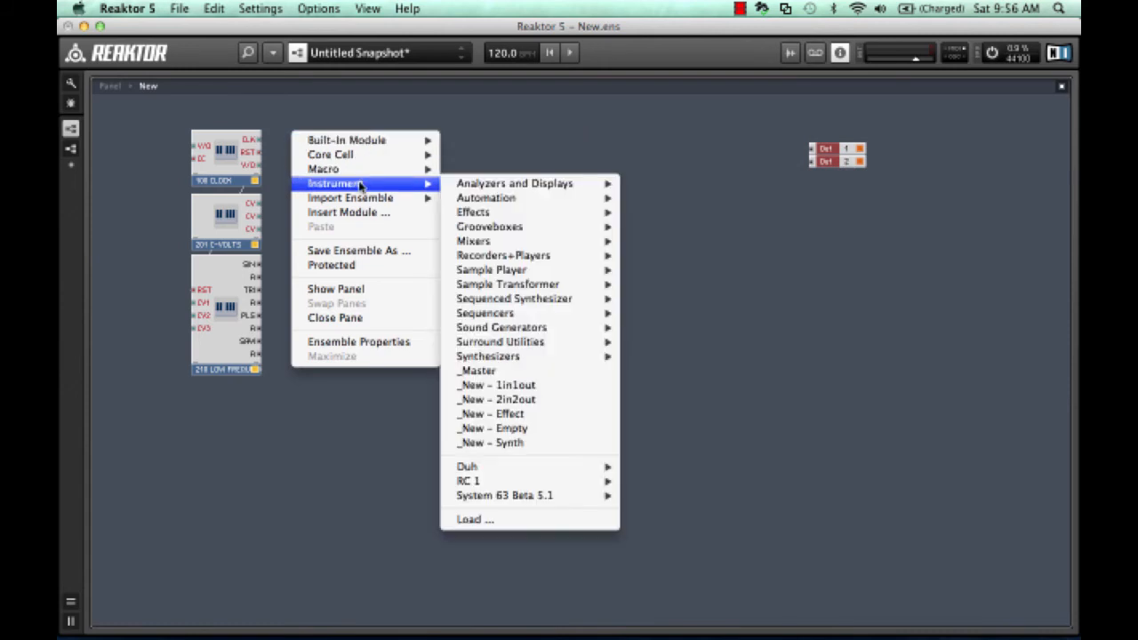
{"action": "mouse_move", "coordinate": [555, 484]}
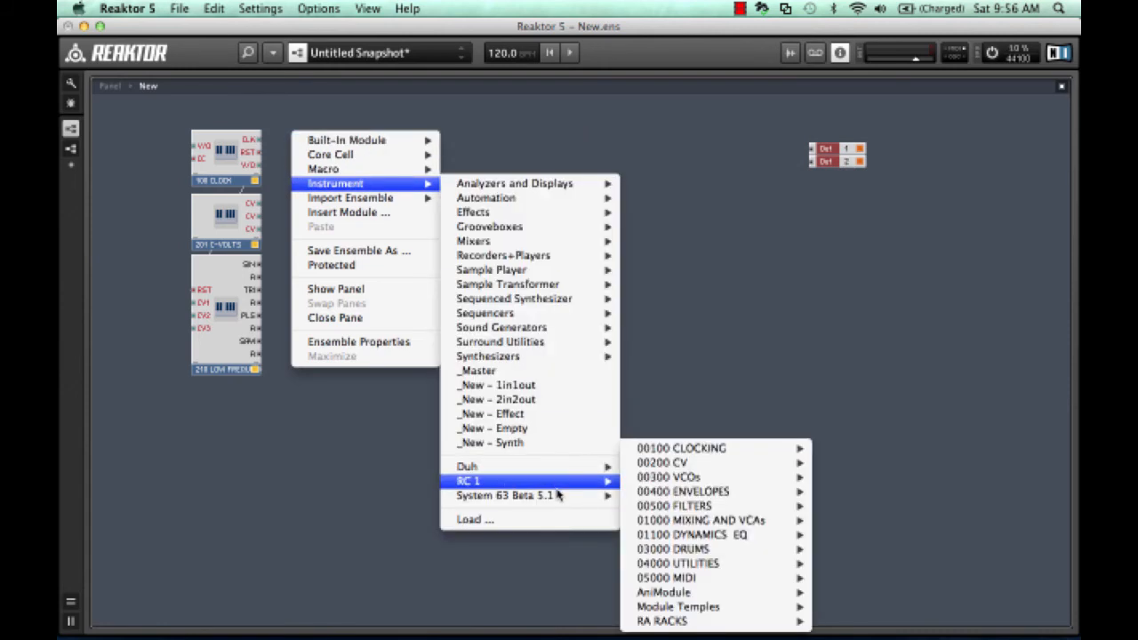
{"action": "mouse_move", "coordinate": [716, 539]}
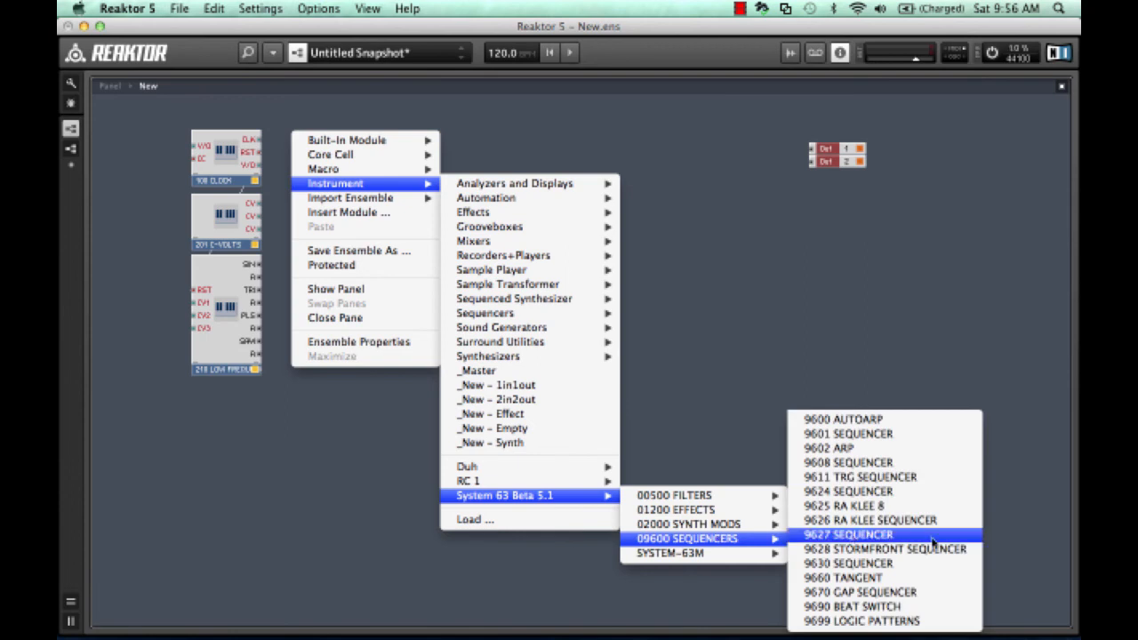
{"action": "left_click", "coordinate": [934, 490]}
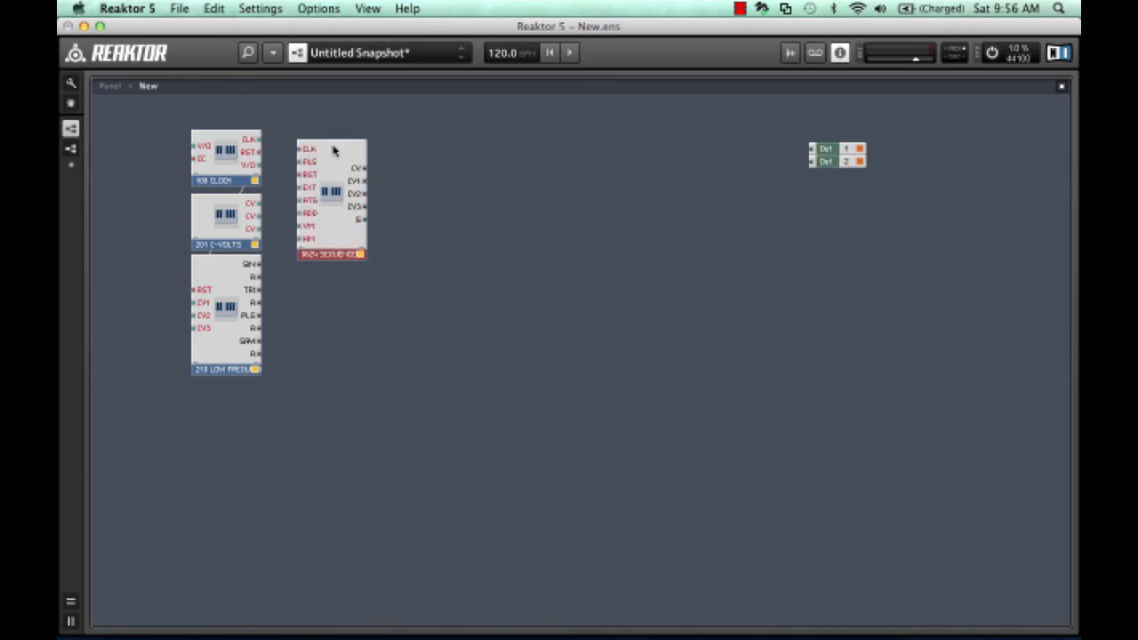
Align the 9624 SEQUENCER with the clock and wire in the clock's CLK and RST, oscillator PLS to ATG, and C-VOLTS CV to ADD.
{"action": "left_click_drag", "start_coordinate": [335, 151], "coordinate": [337, 142]}
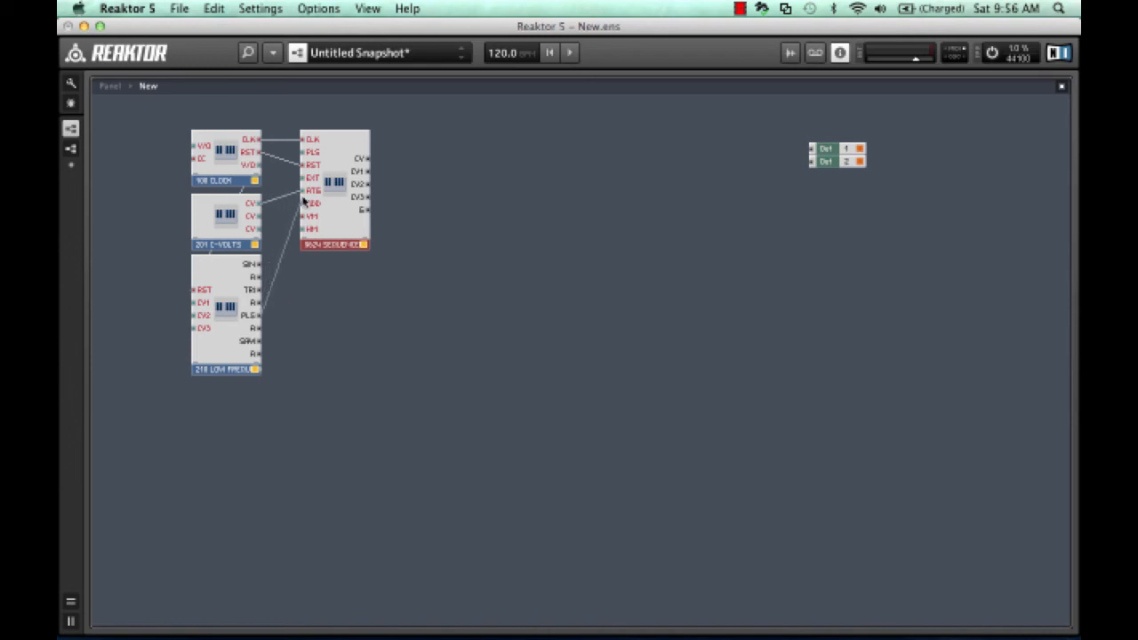
{"action": "left_click_drag", "start_coordinate": [253, 207], "coordinate": [294, 206]}
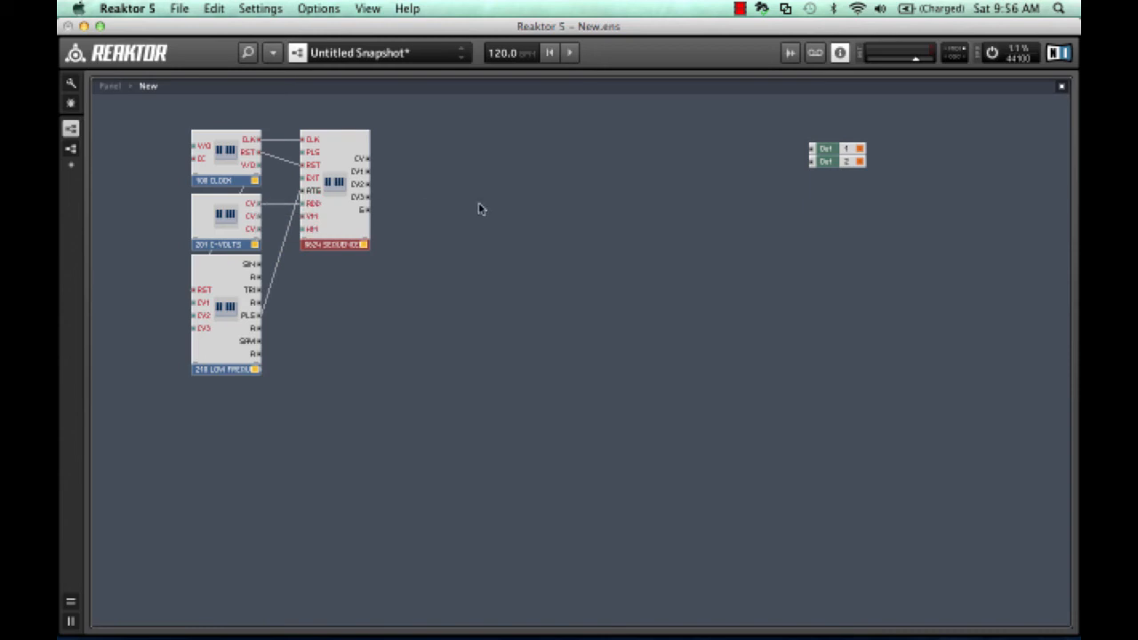
Insert the System 63 synth 2002 MONOTROFF, duplicate it twice and stack the three copies beside the sequencer.
{"action": "right_click", "coordinate": [437, 169]}
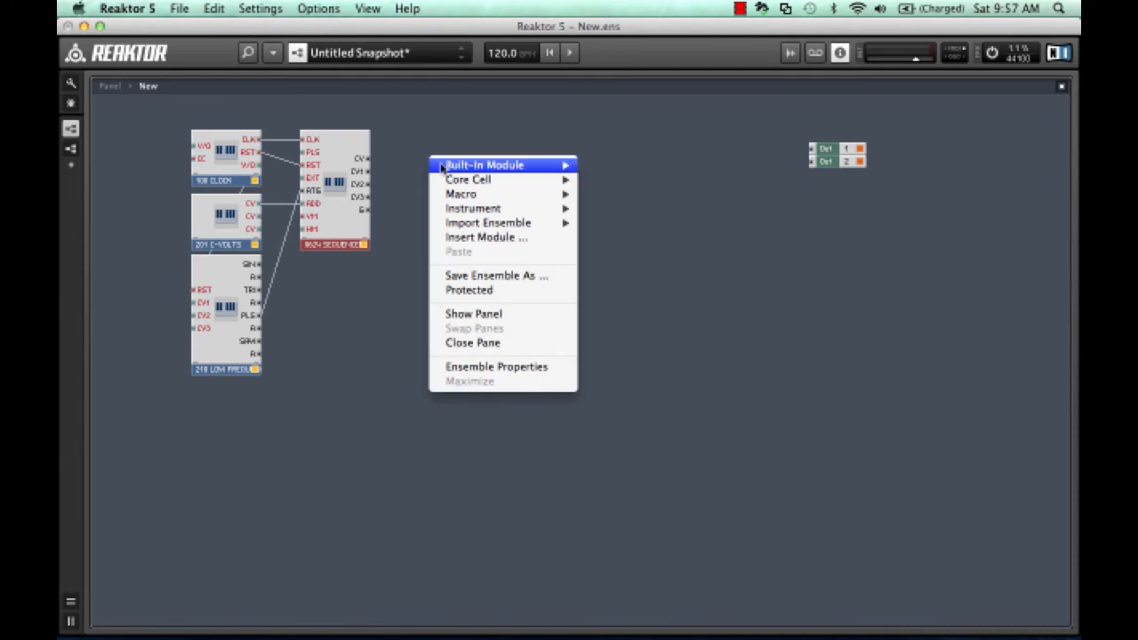
{"action": "mouse_move", "coordinate": [495, 210]}
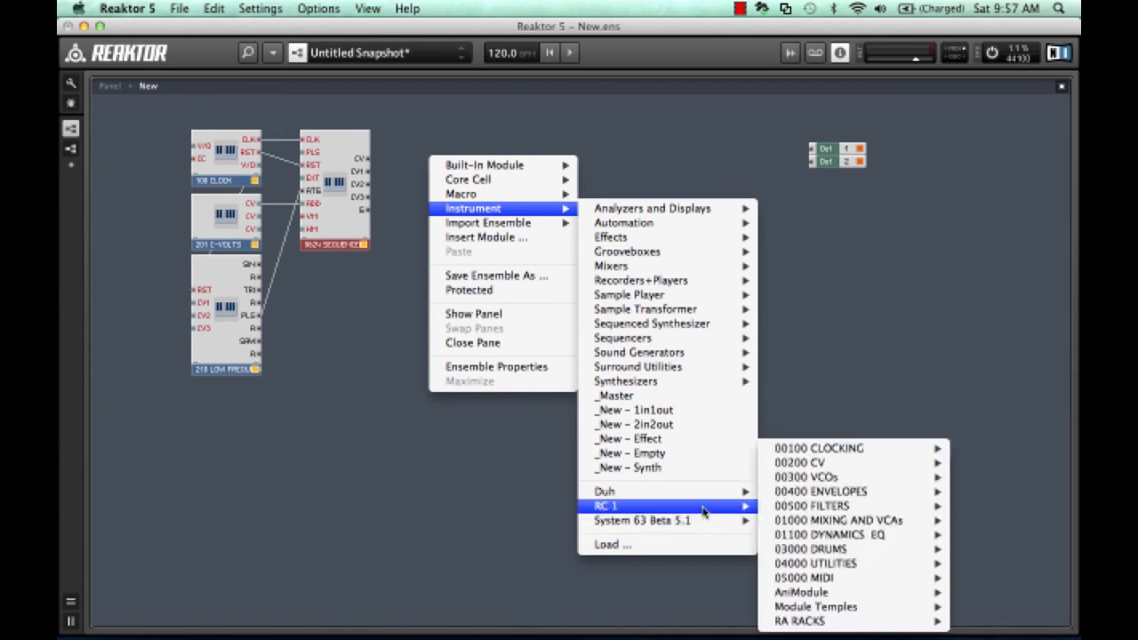
{"action": "mouse_move", "coordinate": [860, 549]}
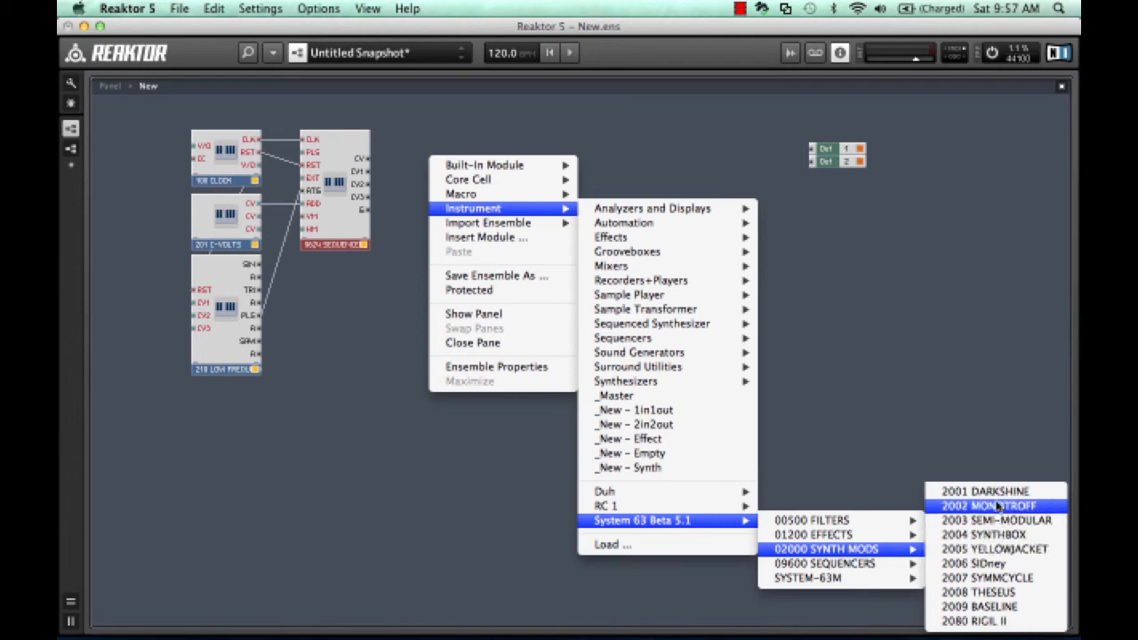
{"action": "left_click", "coordinate": [997, 506]}
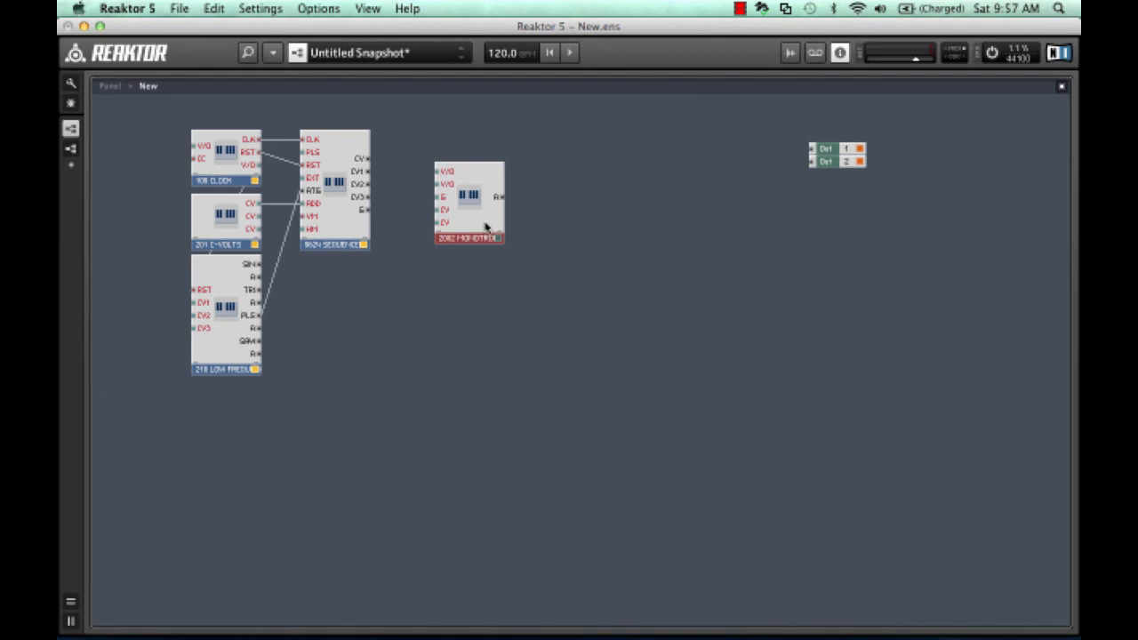
{"action": "left_click_drag", "start_coordinate": [476, 224], "coordinate": [475, 264]}
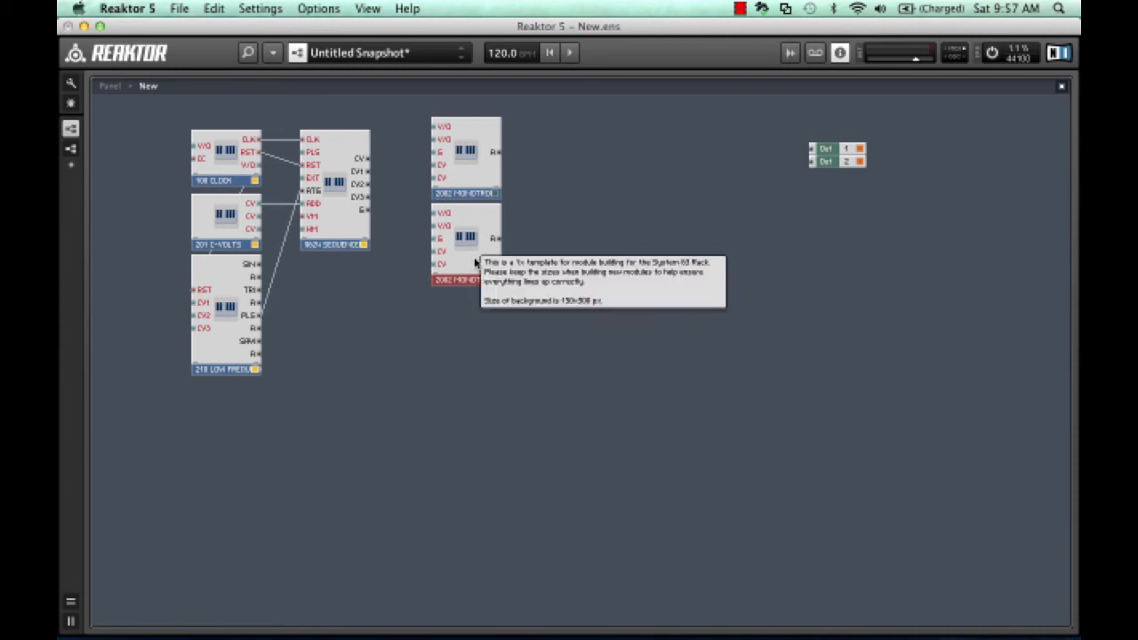
{"action": "left_click_drag", "start_coordinate": [476, 261], "coordinate": [471, 343]}
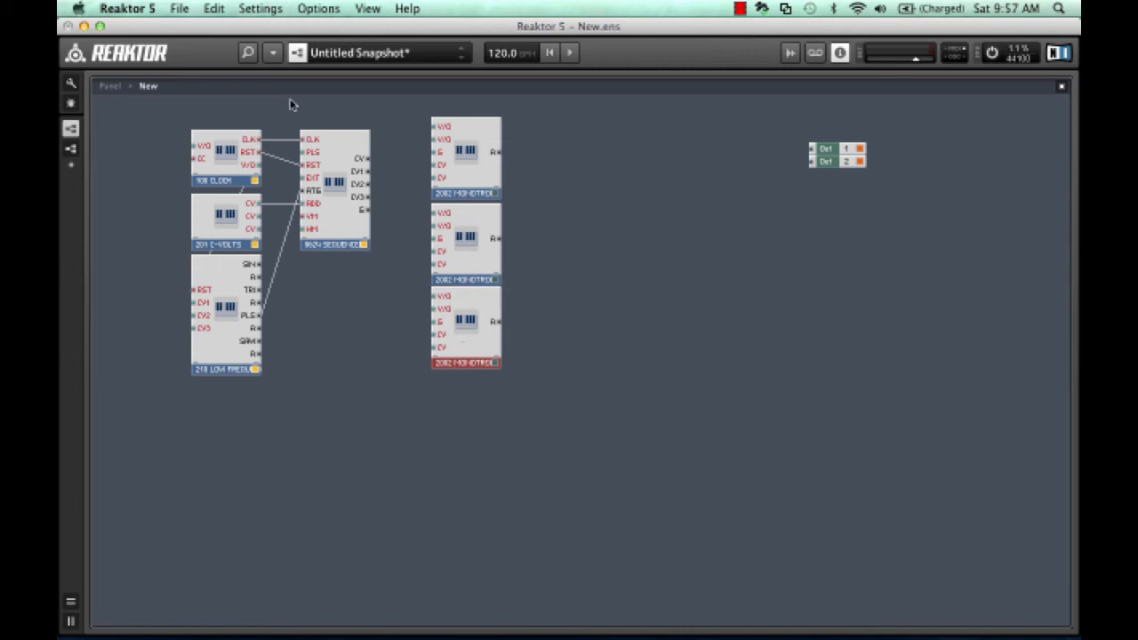
Arrange the three 2002 MONOTROFF modules side by side after the 100 CLOCK in the panel's first row.
{"action": "double_click", "coordinate": [578, 235]}
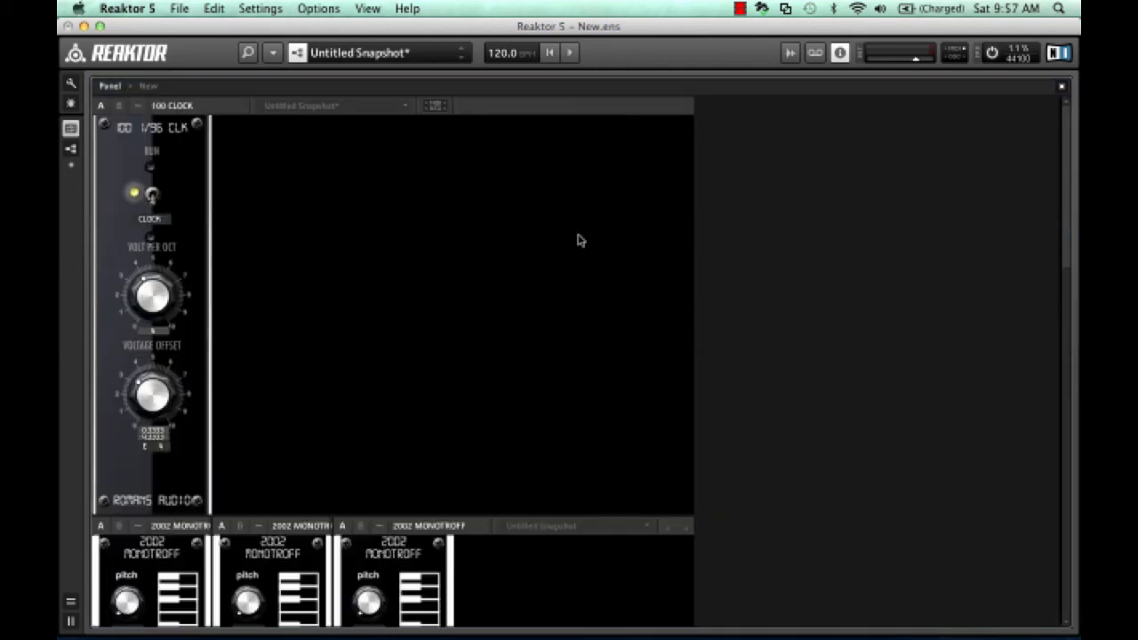
{"action": "left_click_drag", "start_coordinate": [435, 528], "coordinate": [311, 209]}
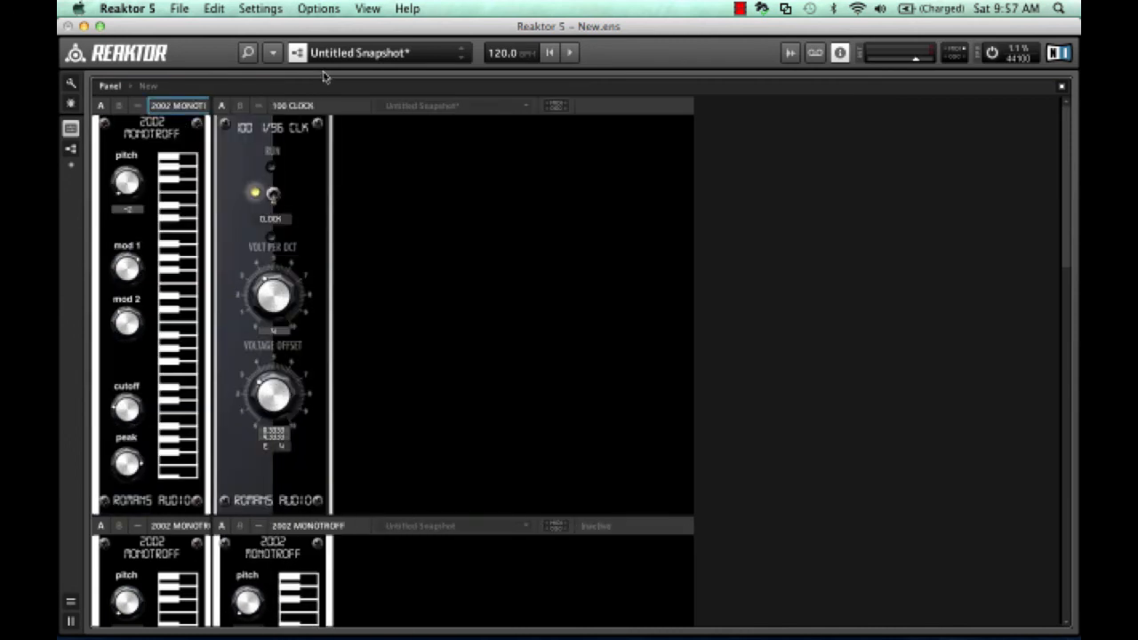
{"action": "left_click_drag", "start_coordinate": [305, 107], "coordinate": [84, 127]}
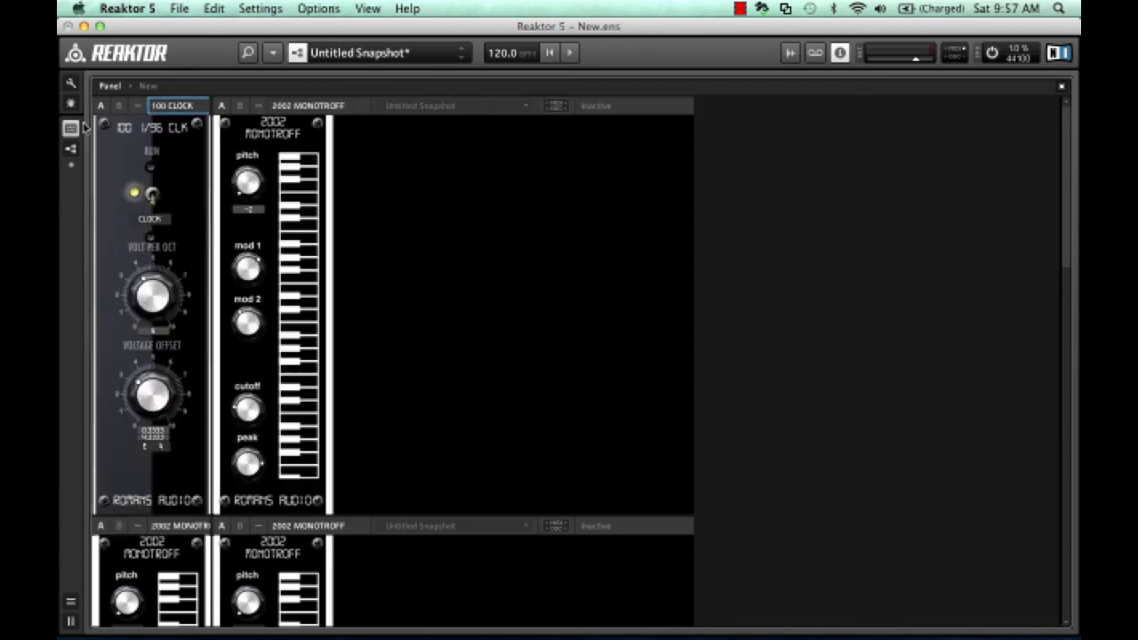
{"action": "left_click_drag", "start_coordinate": [183, 527], "coordinate": [472, 287]}
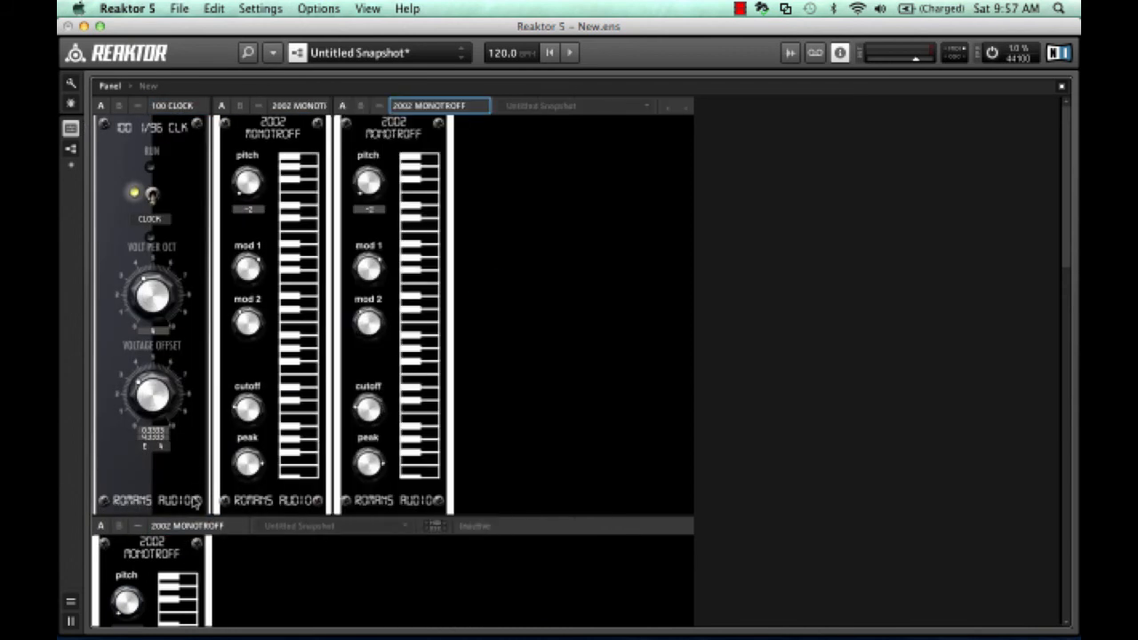
{"action": "left_click_drag", "start_coordinate": [182, 528], "coordinate": [553, 197]}
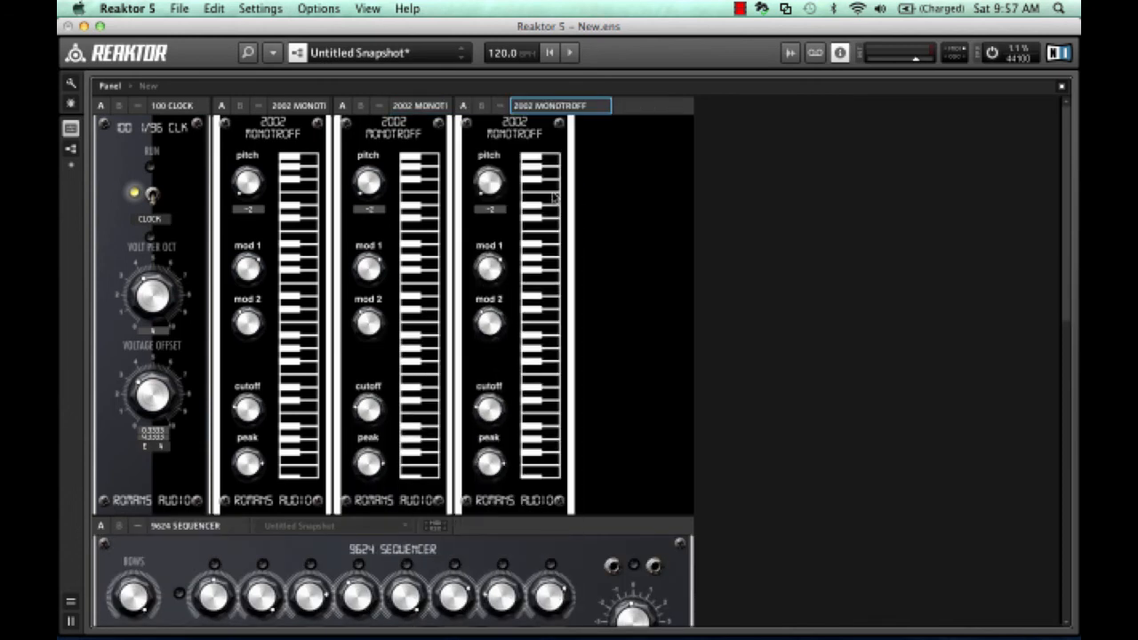
Look over the 9624 SEQUENCER's controls and the panel layout of the surrounding modules.
{"action": "scroll", "coordinate": [745, 385], "scroll_direction": "down", "scroll_amount": 8}
{"action": "scroll", "coordinate": [745, 385], "scroll_direction": "up", "scroll_amount": 3}
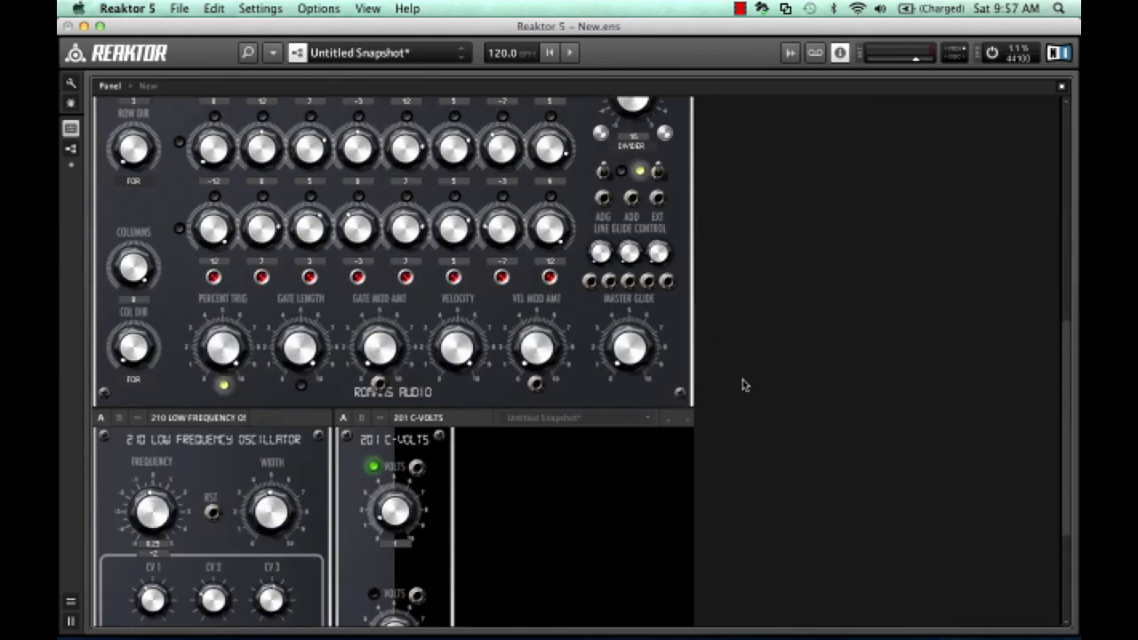
{"action": "scroll", "coordinate": [744, 385], "scroll_direction": "up", "scroll_amount": 1}
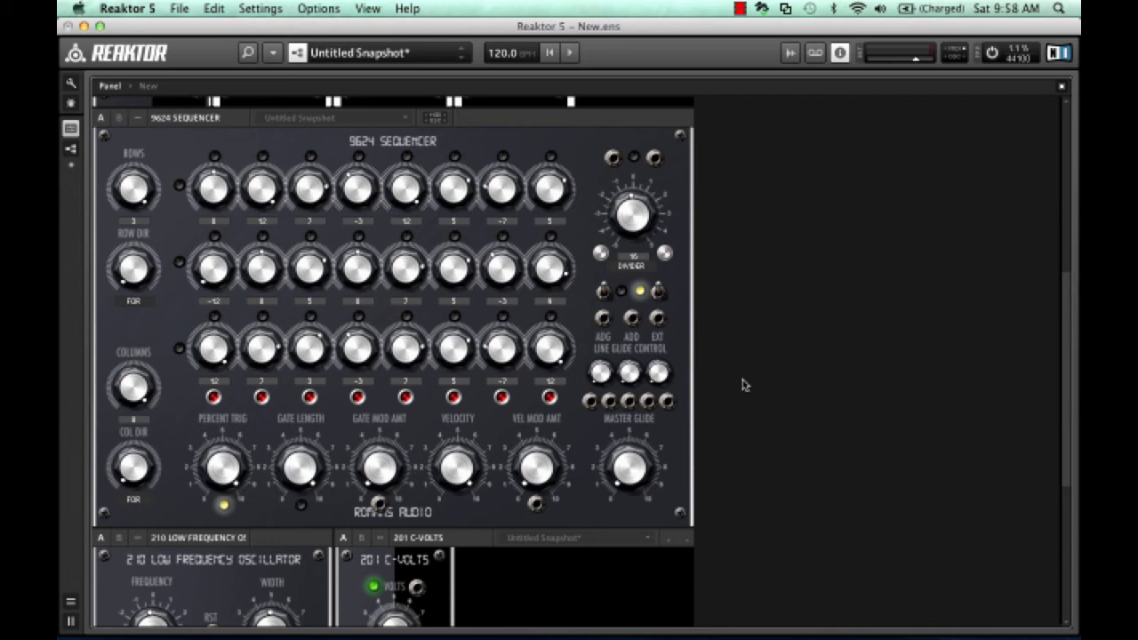
{"action": "scroll", "coordinate": [745, 385], "scroll_direction": "up", "scroll_amount": 1}
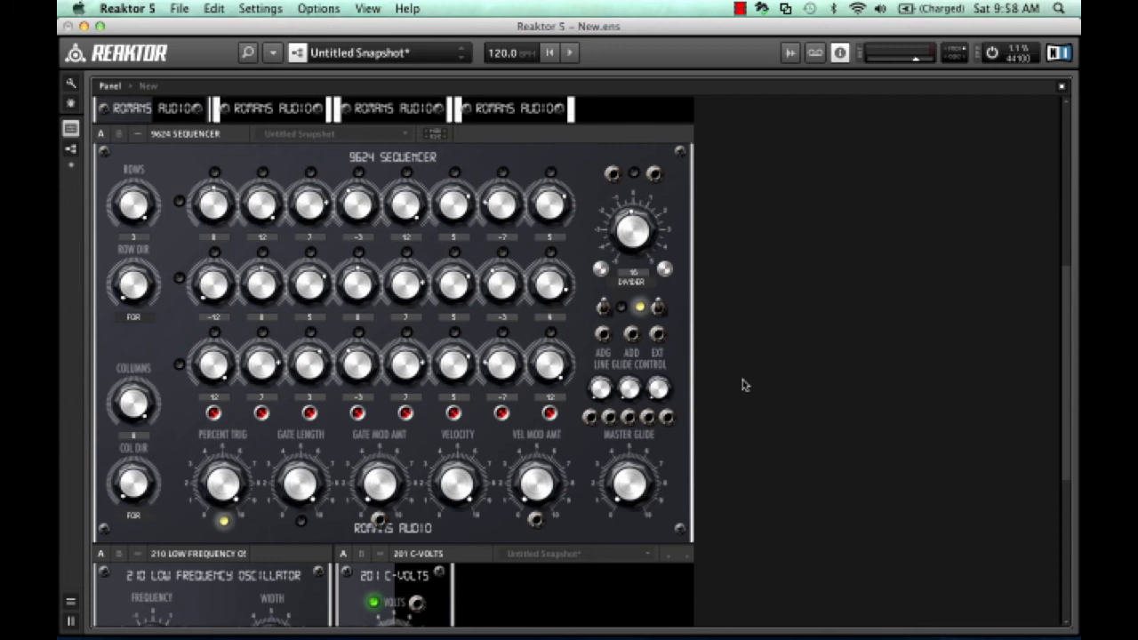
{"action": "scroll", "coordinate": [745, 385], "scroll_direction": "up", "scroll_amount": 10}
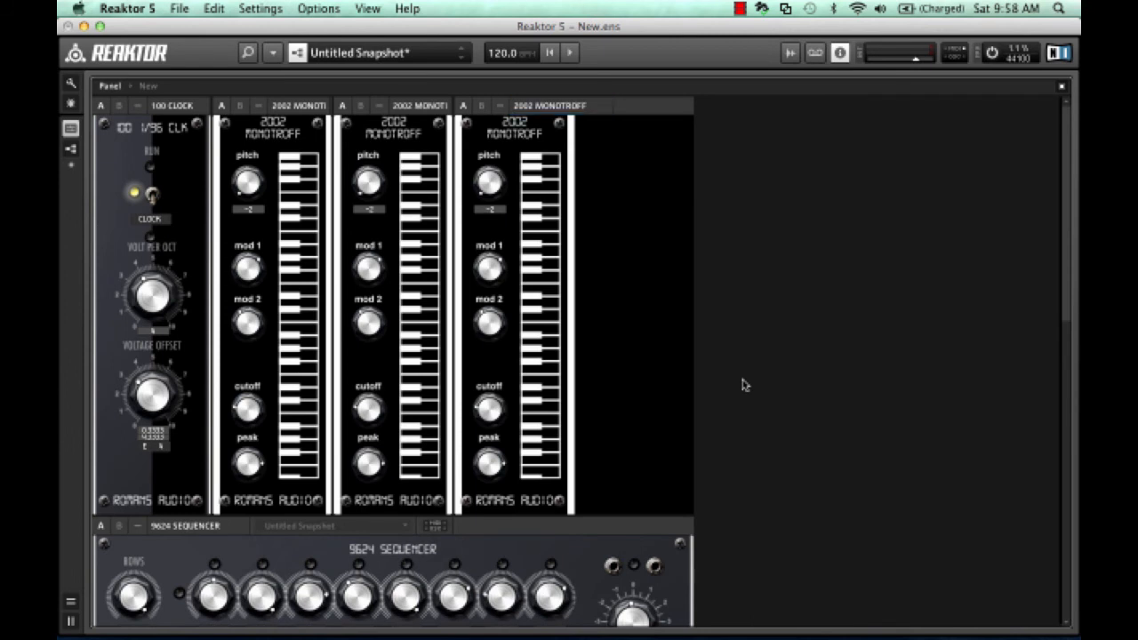
Wire the 100 CLOCK's V/O output to the first V/O input of each of the three 2002 MONOTROFF synths.
{"action": "key", "text": "F6"}
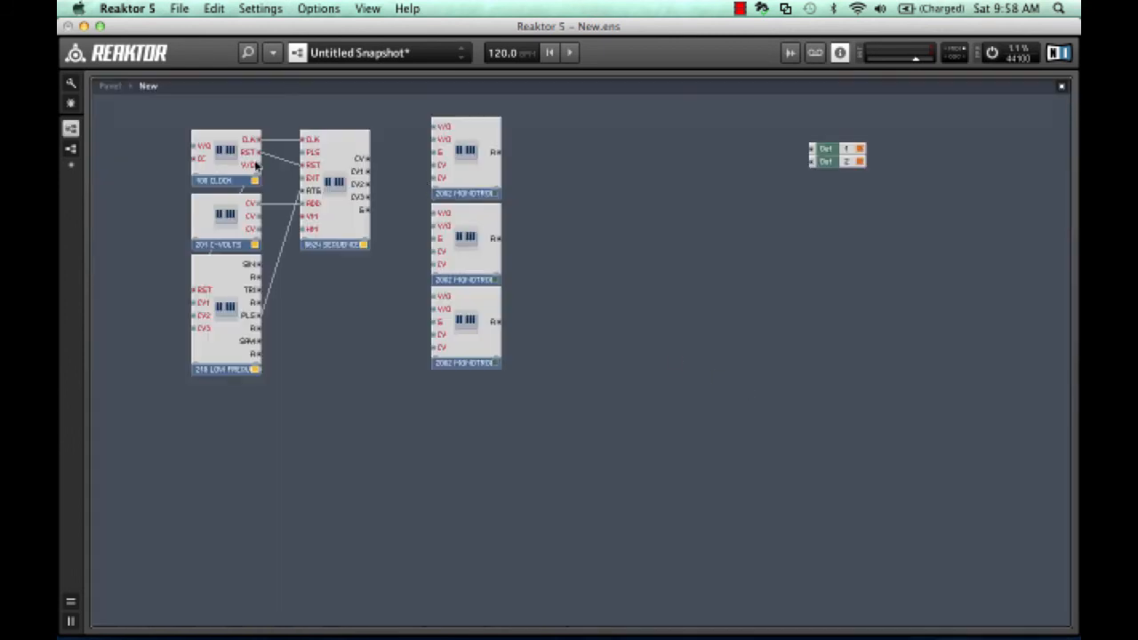
{"action": "left_click_drag", "start_coordinate": [255, 165], "coordinate": [444, 129]}
{"action": "left_click_drag", "start_coordinate": [251, 167], "coordinate": [444, 216]}
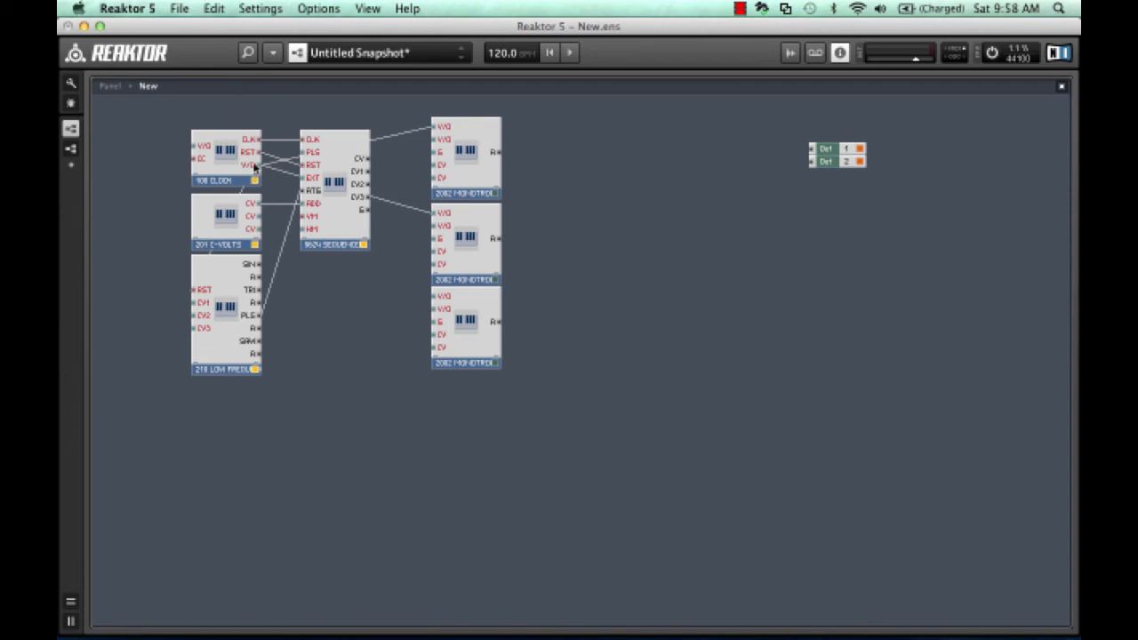
{"action": "left_click_drag", "start_coordinate": [258, 167], "coordinate": [436, 298]}
{"action": "key", "text": "F3"}
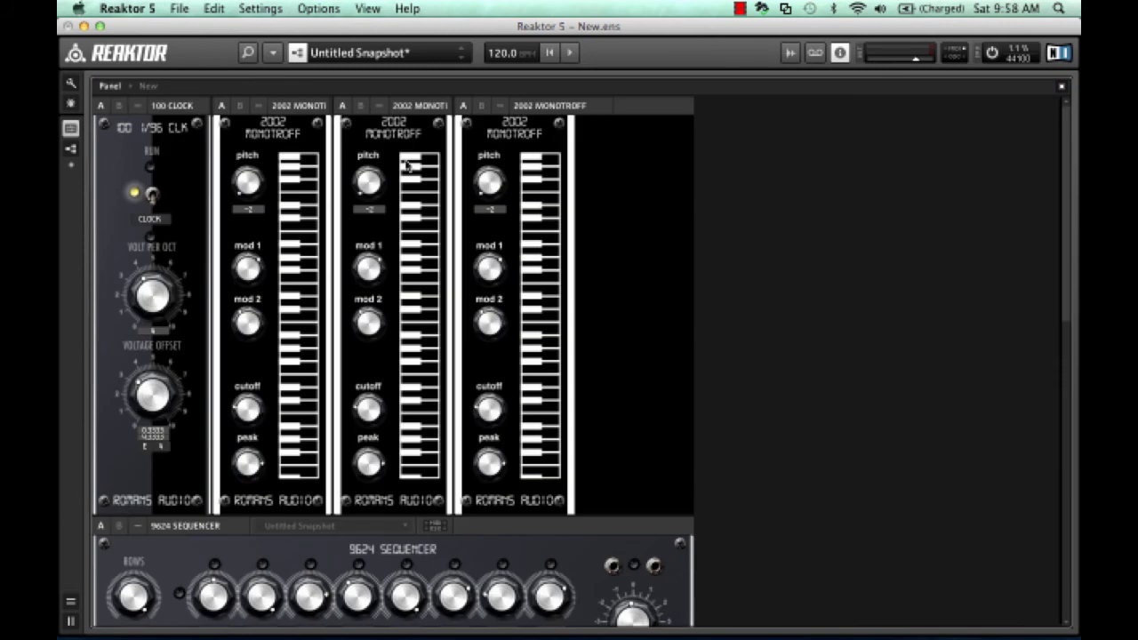
{"action": "scroll", "coordinate": [880, 377], "scroll_direction": "down", "scroll_amount": 5}
{"action": "scroll", "coordinate": [880, 377], "scroll_direction": "up", "scroll_amount": 5}
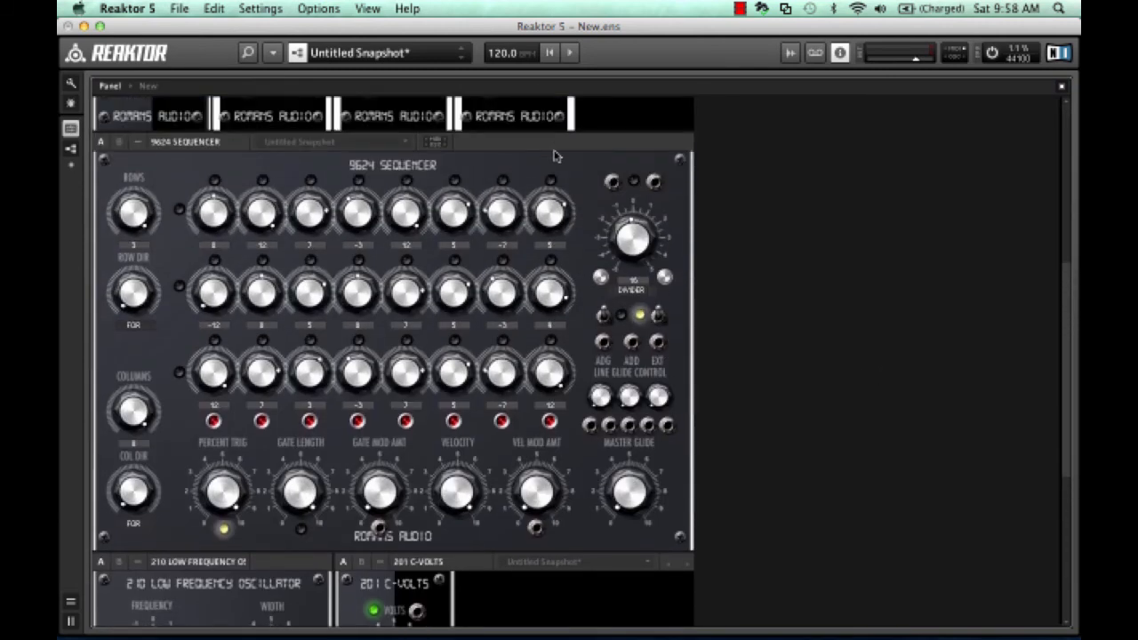
{"action": "left_click", "coordinate": [552, 150]}
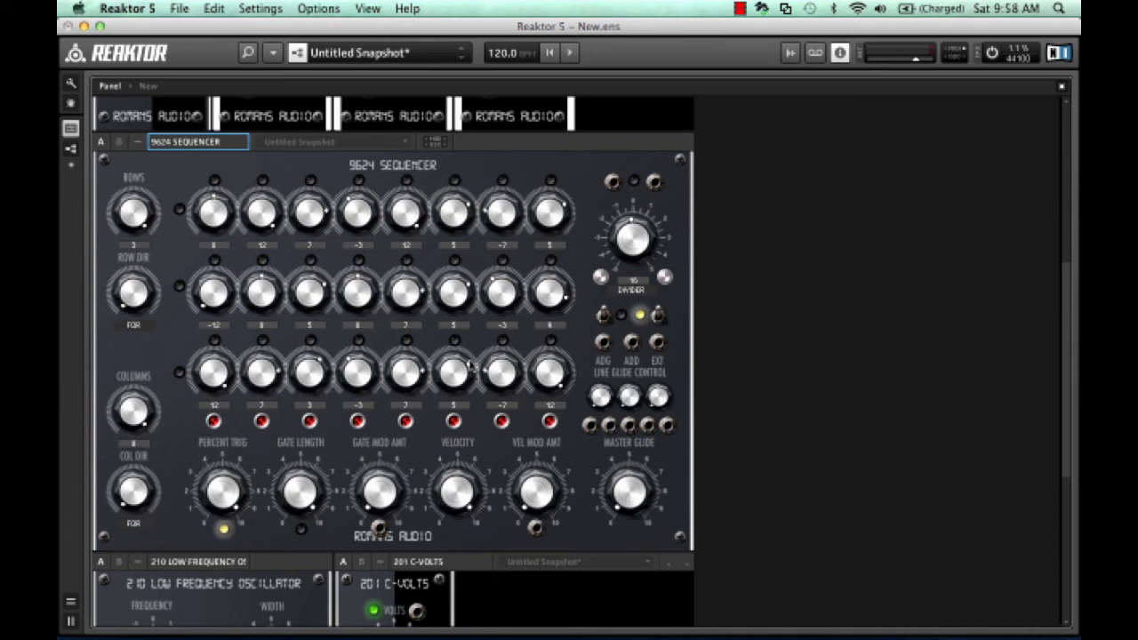
Wire the sequencer's CV and gate outputs to the first 2002 MONOTROFF, and that synth's audio output to Out 1 and 2.
{"action": "double_click", "coordinate": [719, 322]}
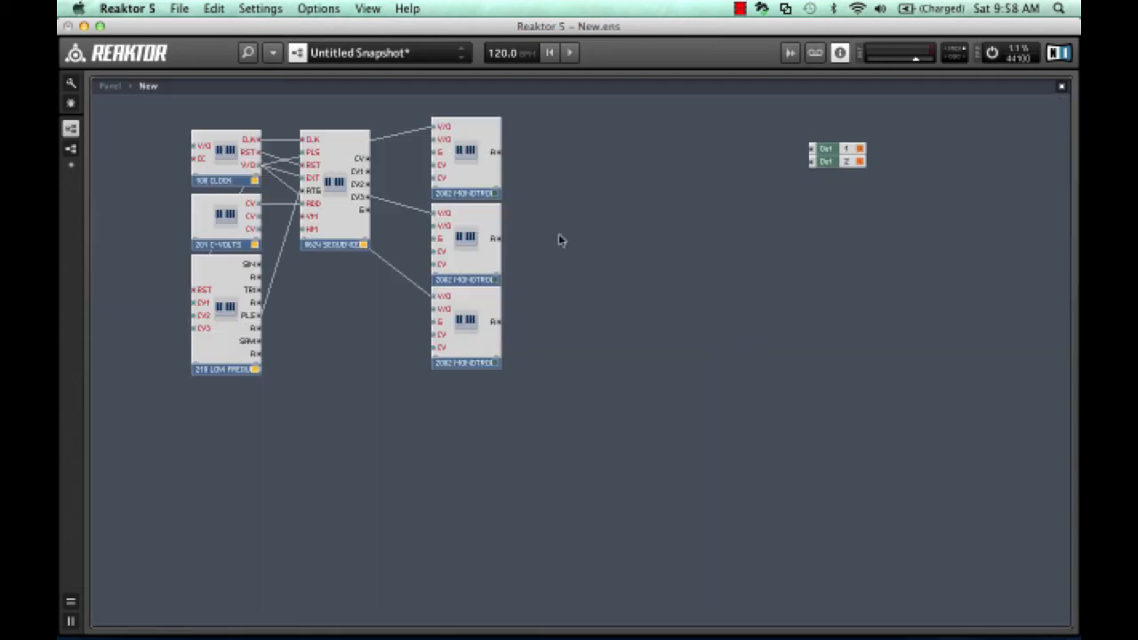
{"action": "left_click_drag", "start_coordinate": [373, 157], "coordinate": [436, 139]}
{"action": "left_click_drag", "start_coordinate": [363, 210], "coordinate": [811, 151]}
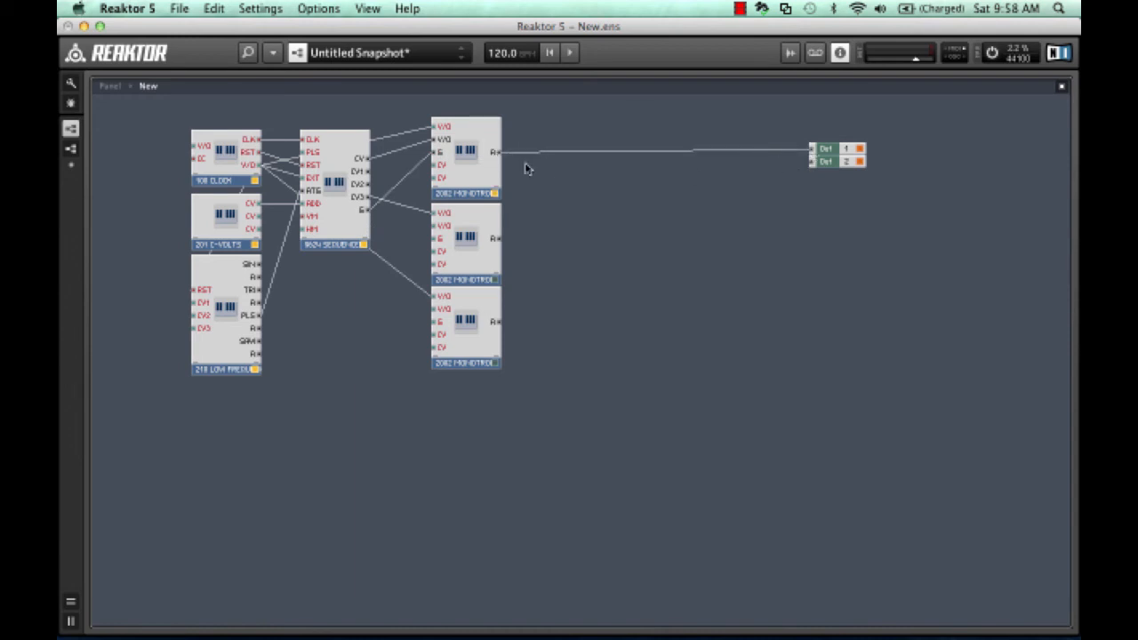
{"action": "left_click_drag", "start_coordinate": [499, 154], "coordinate": [812, 168]}
Start playback and look over the running sequencer and the Monotroff panels.
{"action": "key", "text": "F3"}
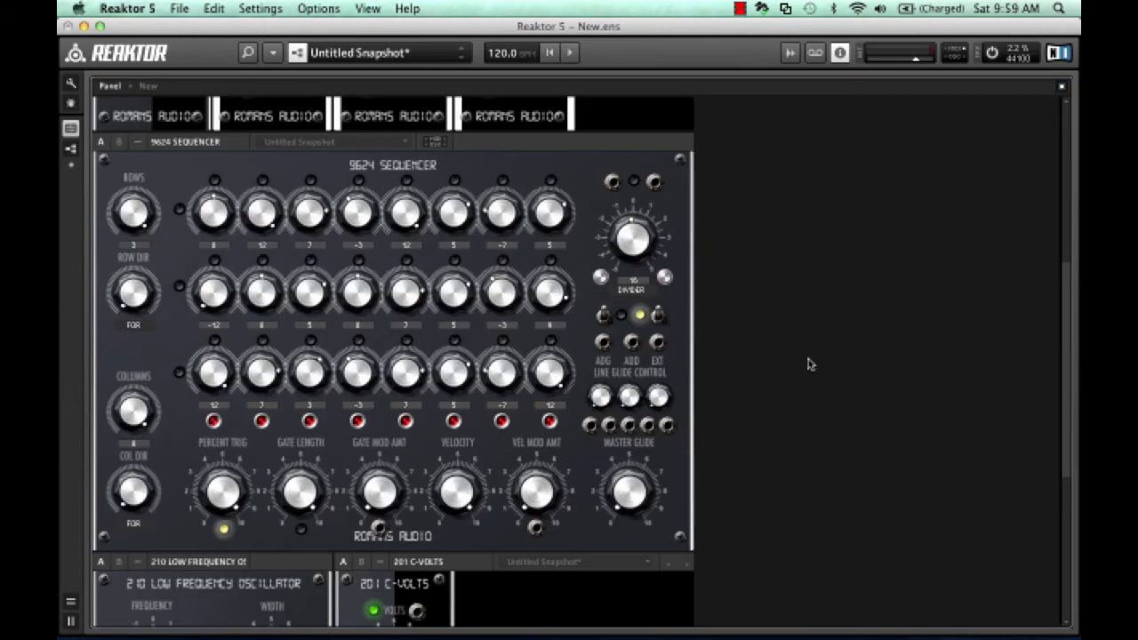
{"action": "key", "text": "space"}
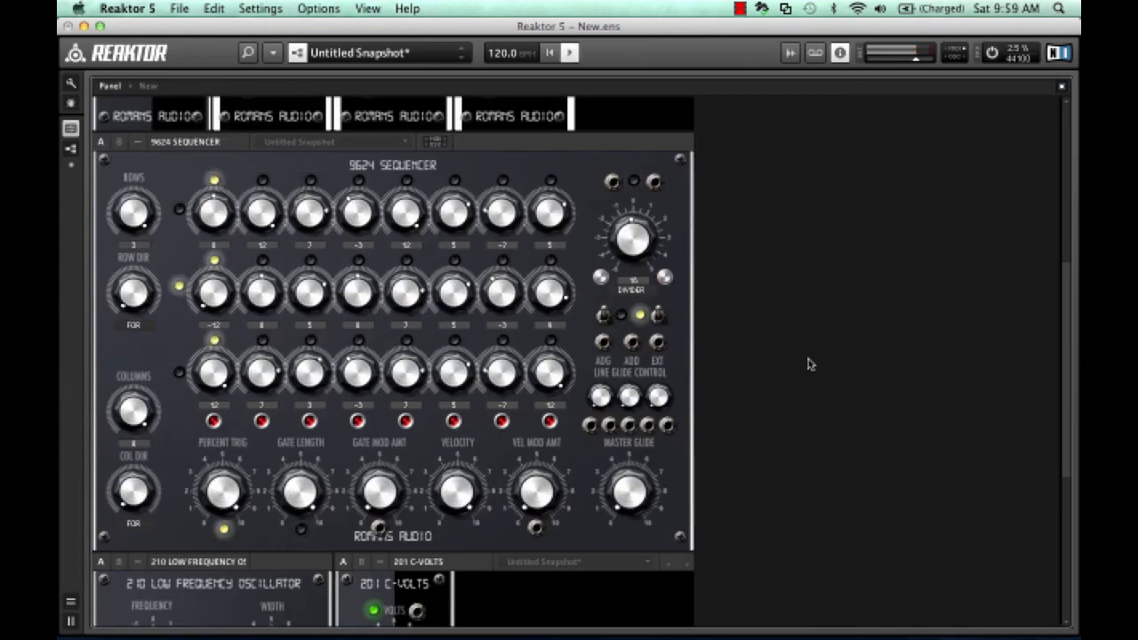
{"action": "scroll", "coordinate": [808, 363], "scroll_direction": "up", "scroll_amount": 8}
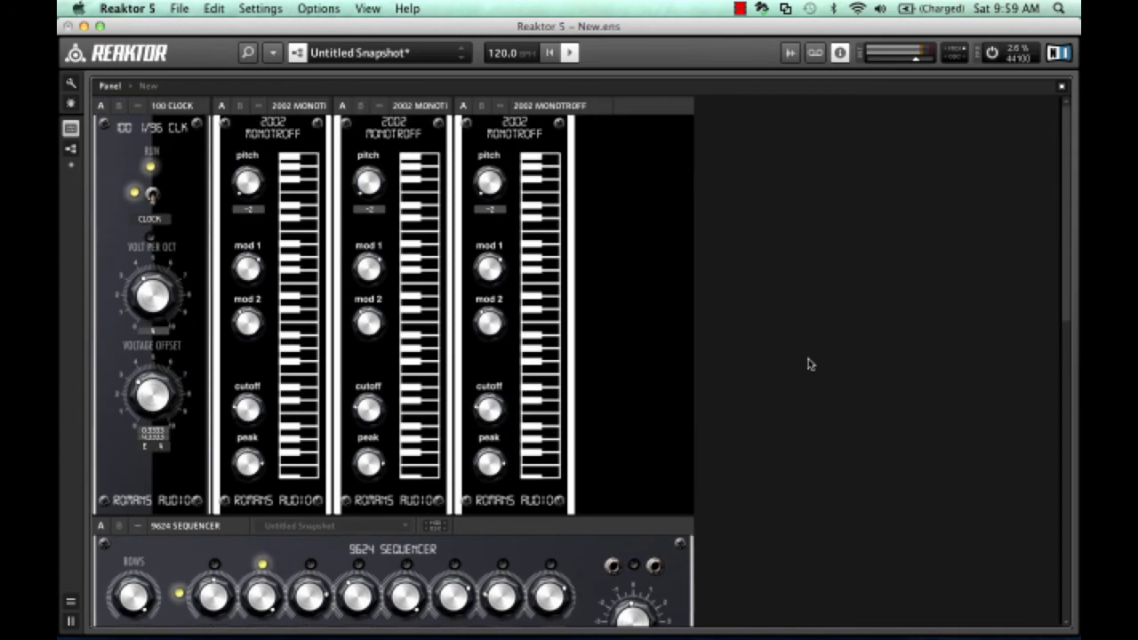
{"action": "scroll", "coordinate": [809, 363], "scroll_direction": "down", "scroll_amount": 4}
{"action": "scroll", "coordinate": [809, 364], "scroll_direction": "up", "scroll_amount": 3}
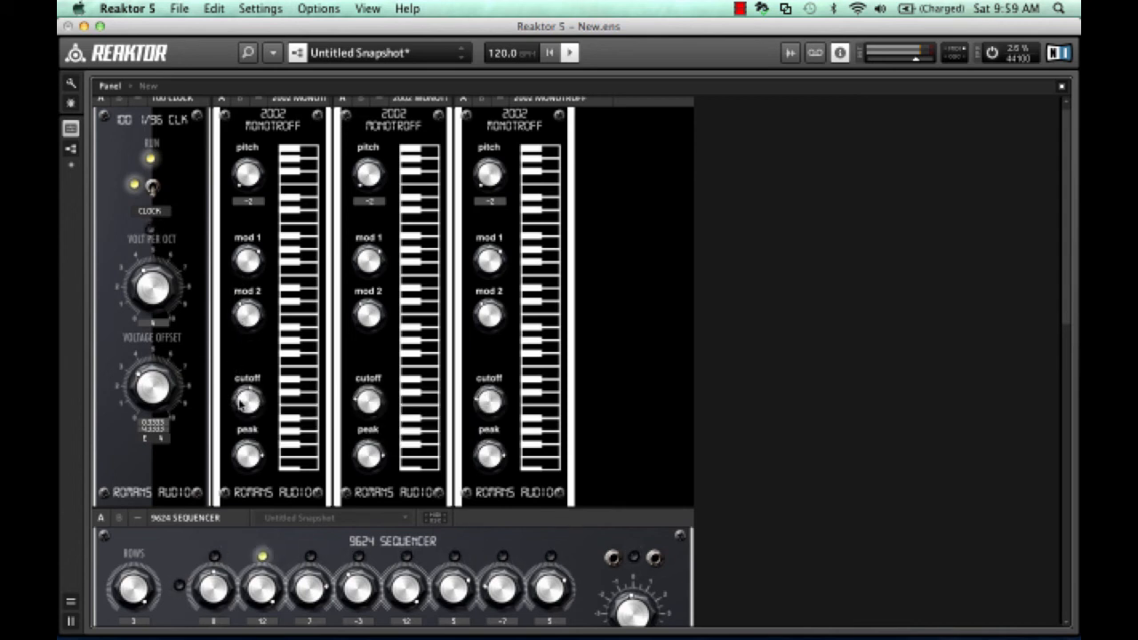
Set the pitch of all three 2002 MONOTROFF modules to 0.
{"action": "left_click_drag", "start_coordinate": [248, 176], "coordinate": [228, 123]}
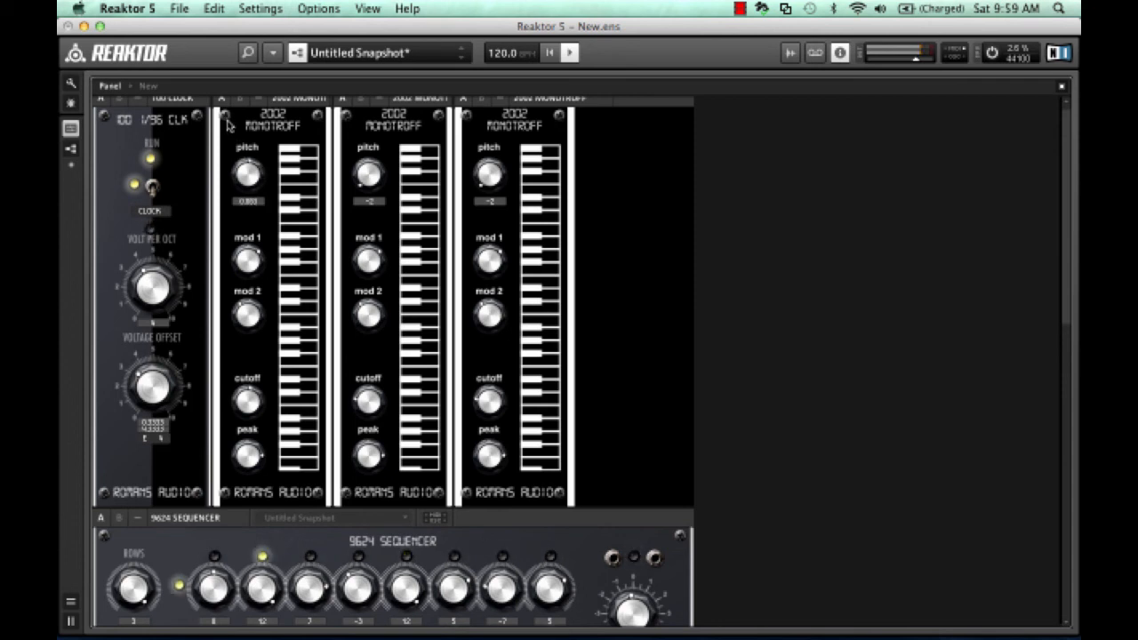
{"action": "left_click", "coordinate": [245, 171], "text": "super"}
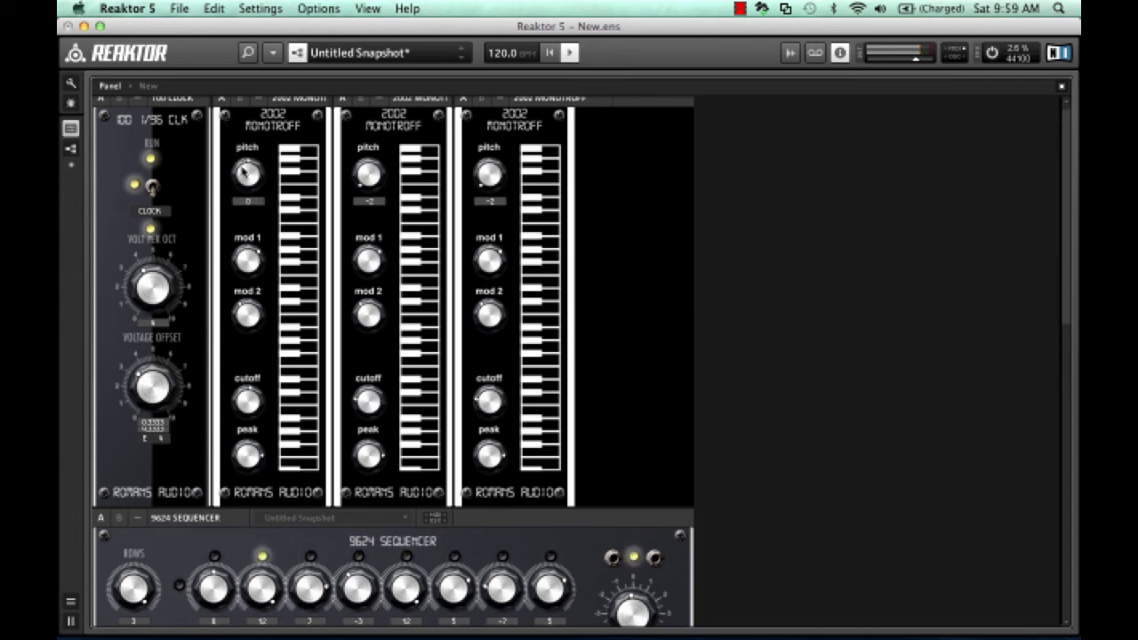
{"action": "left_click_drag", "start_coordinate": [360, 185], "coordinate": [355, 125]}
{"action": "left_click", "coordinate": [368, 174], "text": "super"}
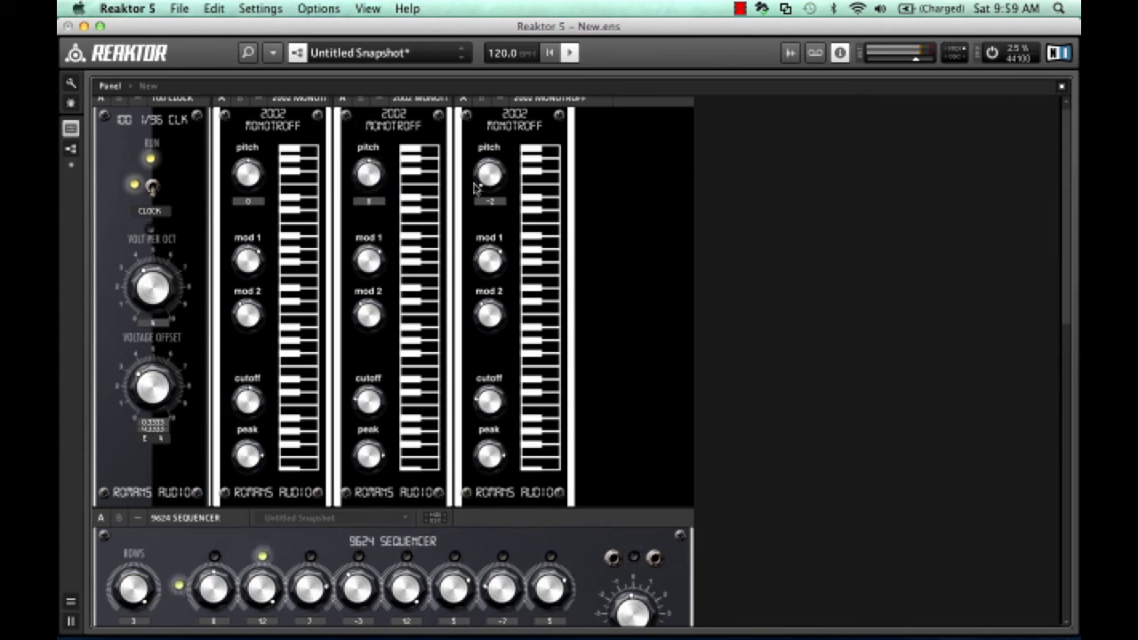
{"action": "left_click_drag", "start_coordinate": [485, 184], "coordinate": [477, 133]}
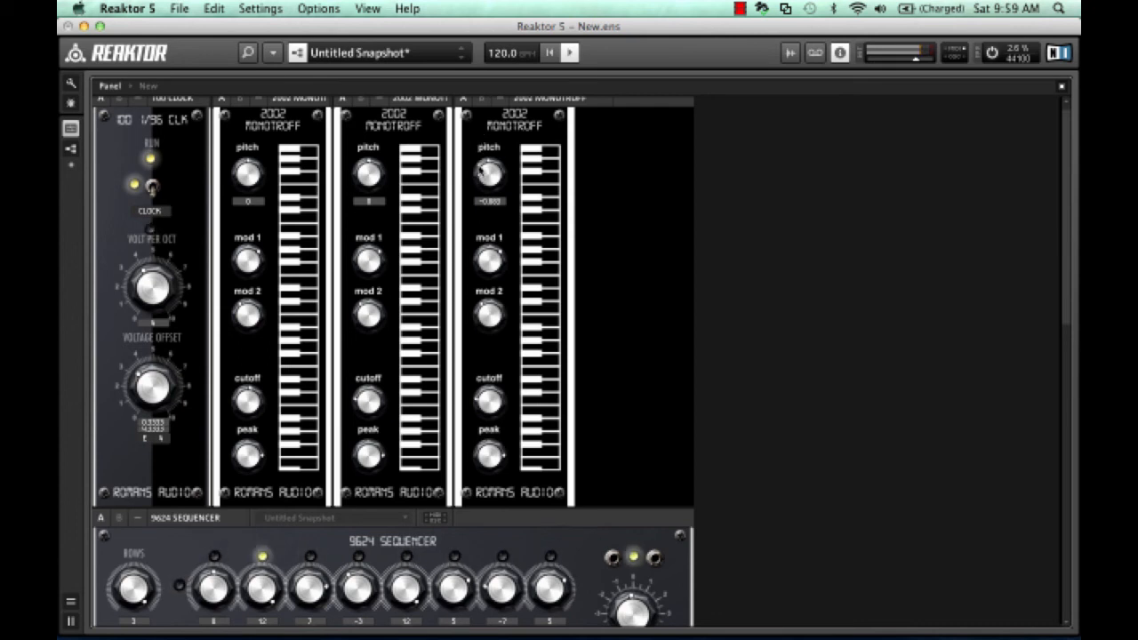
{"action": "left_click", "coordinate": [482, 168], "text": "super"}
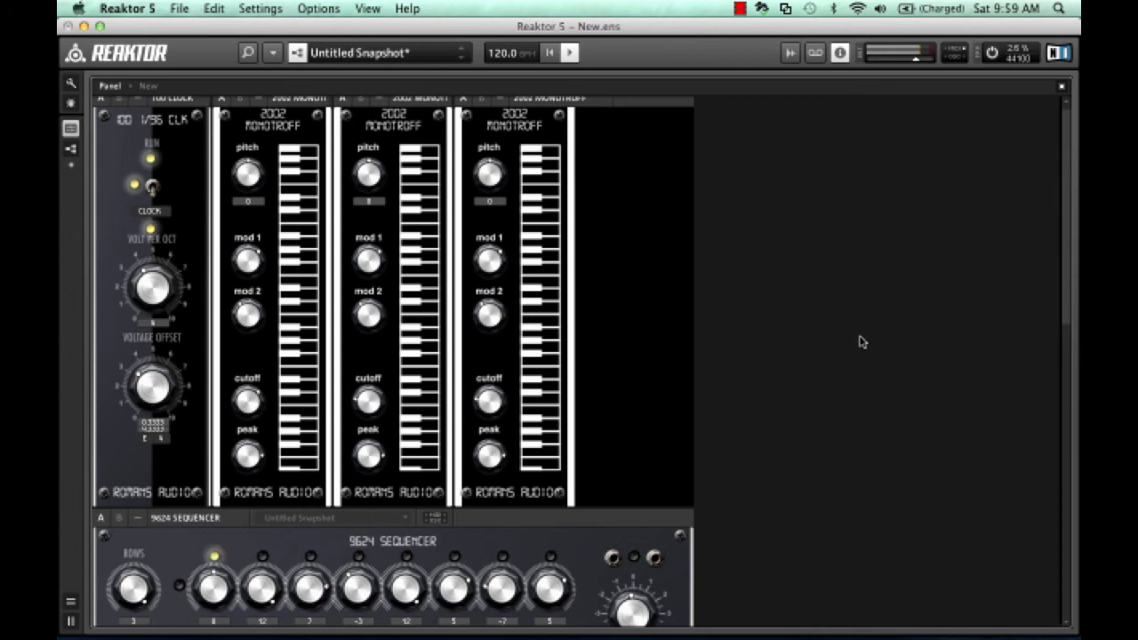
Wire the sequencer's CV1 to the second Monotroff's V/O and CV, the gate to its gate input, and CV to the first Monotroff's CV.
{"action": "key", "text": "Tab"}
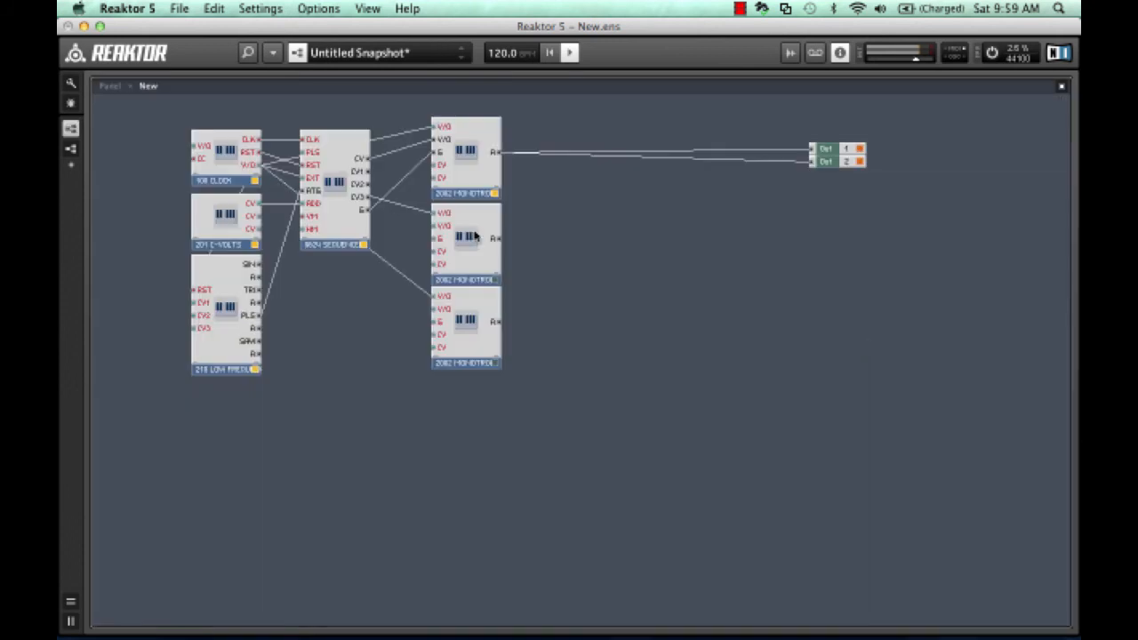
{"action": "left_click_drag", "start_coordinate": [365, 174], "coordinate": [430, 224]}
{"action": "left_click_drag", "start_coordinate": [363, 210], "coordinate": [430, 238]}
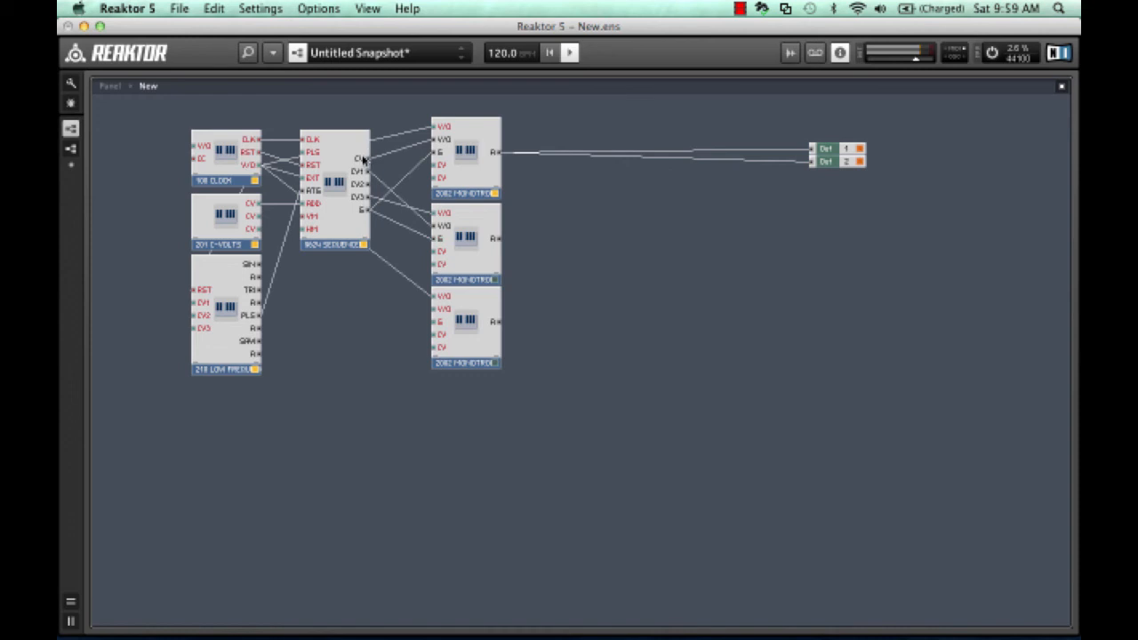
{"action": "left_click_drag", "start_coordinate": [425, 167], "coordinate": [440, 169]}
{"action": "left_click_drag", "start_coordinate": [366, 172], "coordinate": [436, 255]}
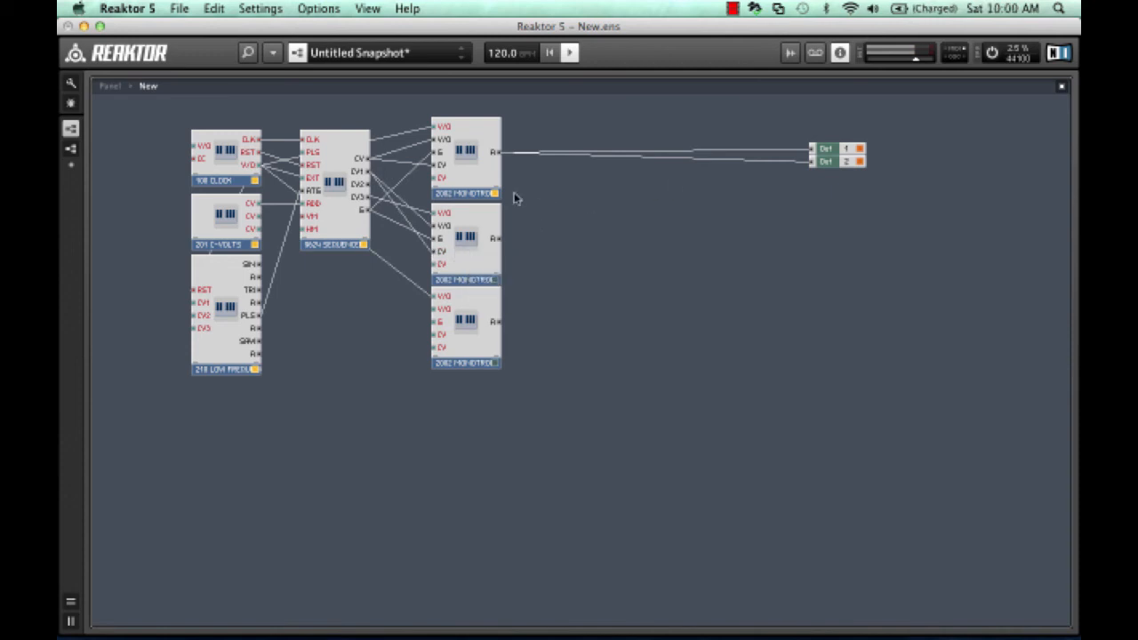
Insert the RC 1 module 1020 OSCILLATOR MIXER and place it between the Monotroffs and the outputs.
{"action": "right_click", "coordinate": [611, 175]}
{"action": "mouse_move", "coordinate": [622, 215]}
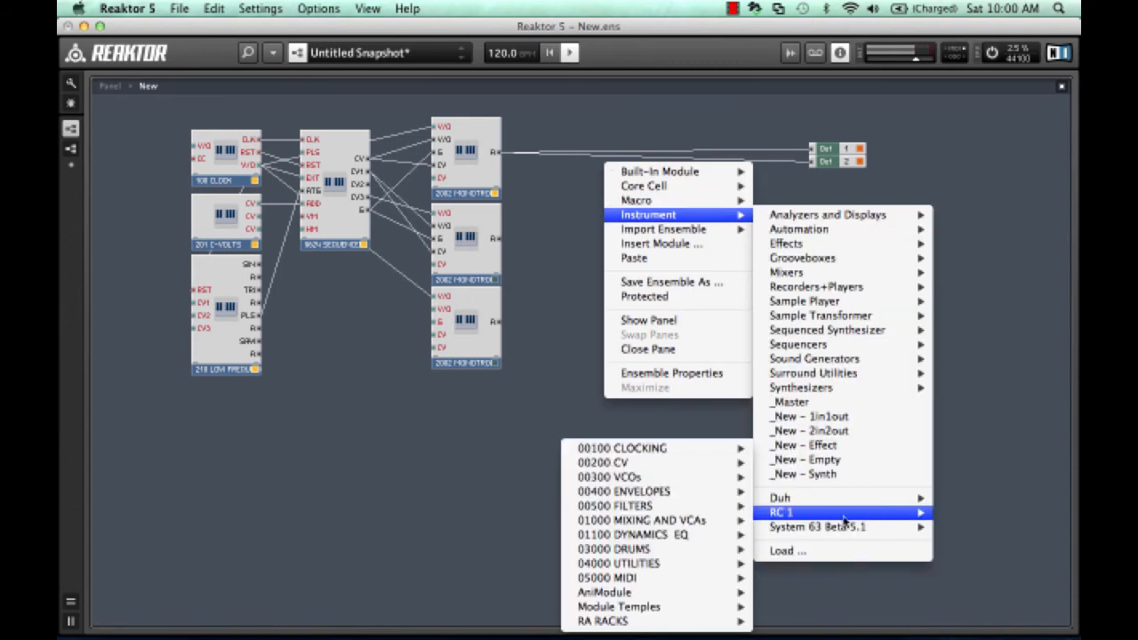
{"action": "mouse_move", "coordinate": [774, 526]}
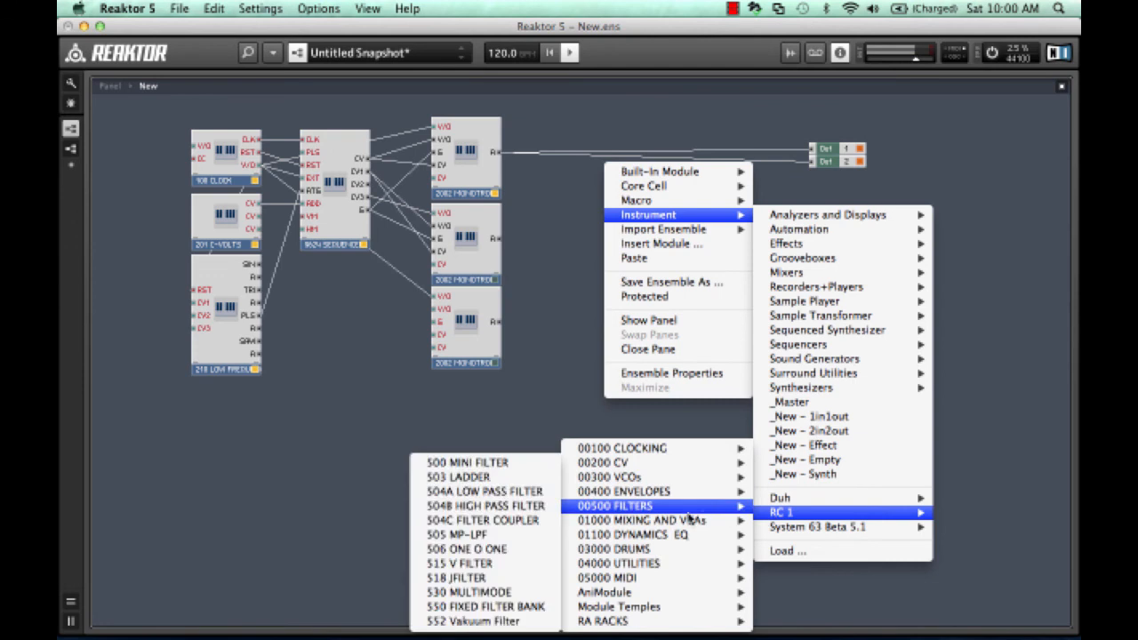
{"action": "mouse_move", "coordinate": [676, 524]}
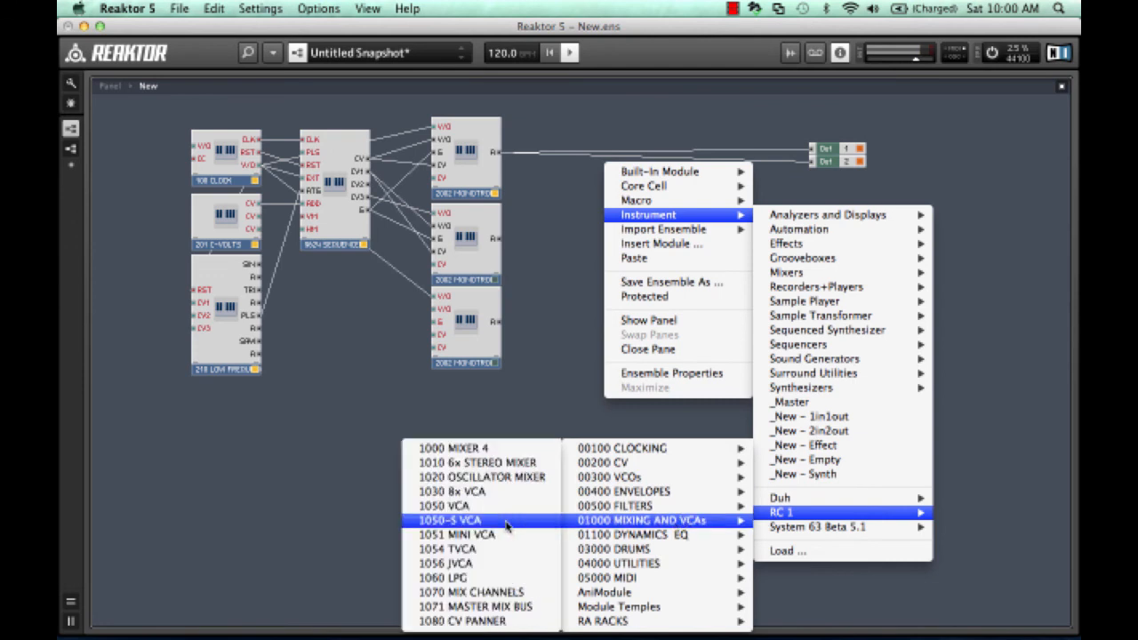
{"action": "left_click", "coordinate": [524, 478]}
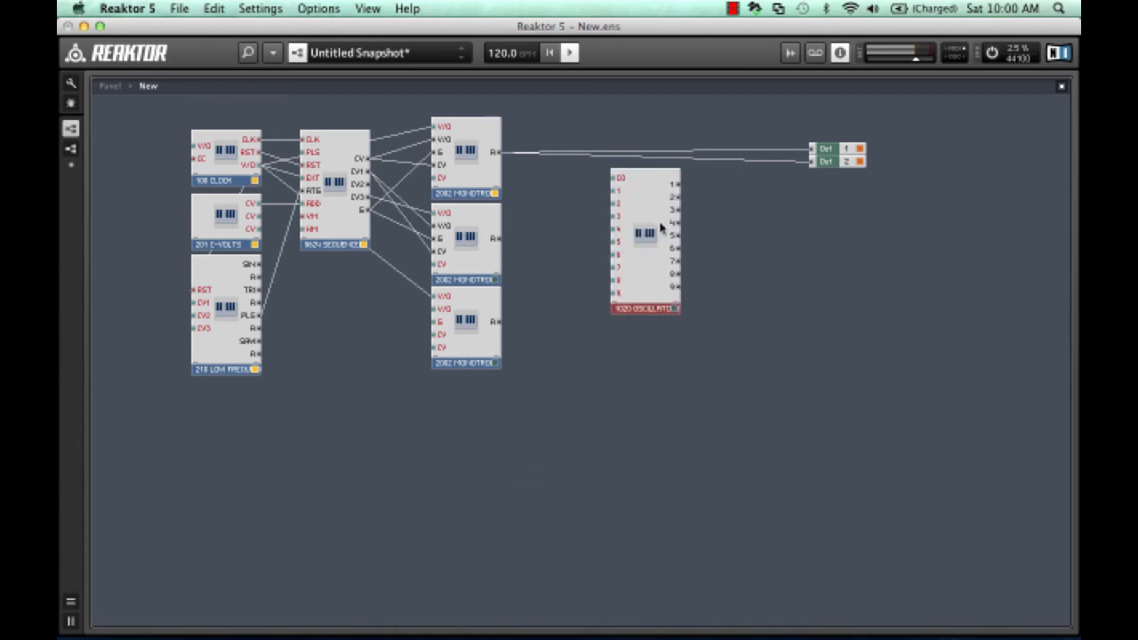
{"action": "left_click_drag", "start_coordinate": [641, 203], "coordinate": [604, 198]}
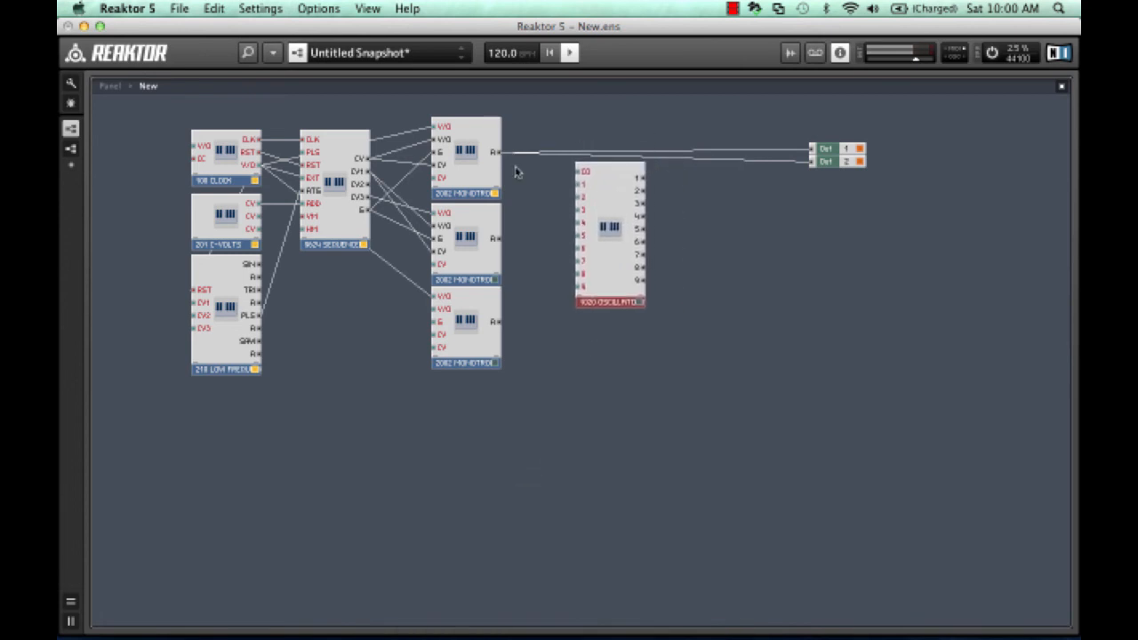
Route the three Monotroffs through mixer inputs 1, 2 and 3 and mixer output 3 to Out 1 and 2, with channel 3's button turned on.
{"action": "left_click_drag", "start_coordinate": [497, 154], "coordinate": [576, 184]}
{"action": "left_click_drag", "start_coordinate": [494, 238], "coordinate": [576, 201]}
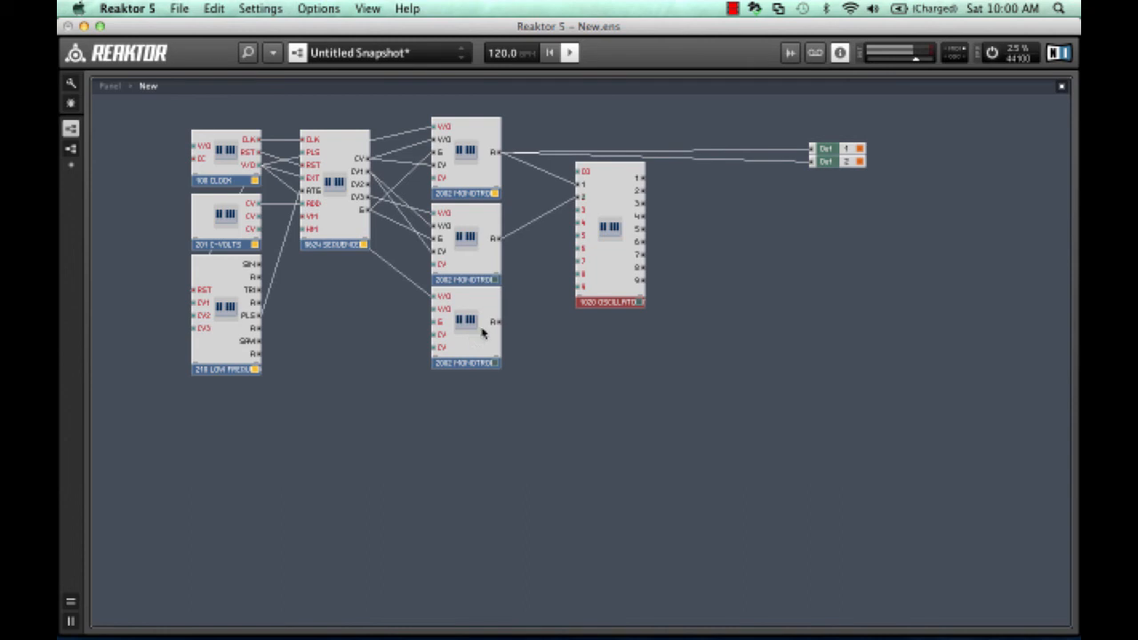
{"action": "left_click_drag", "start_coordinate": [494, 322], "coordinate": [581, 212]}
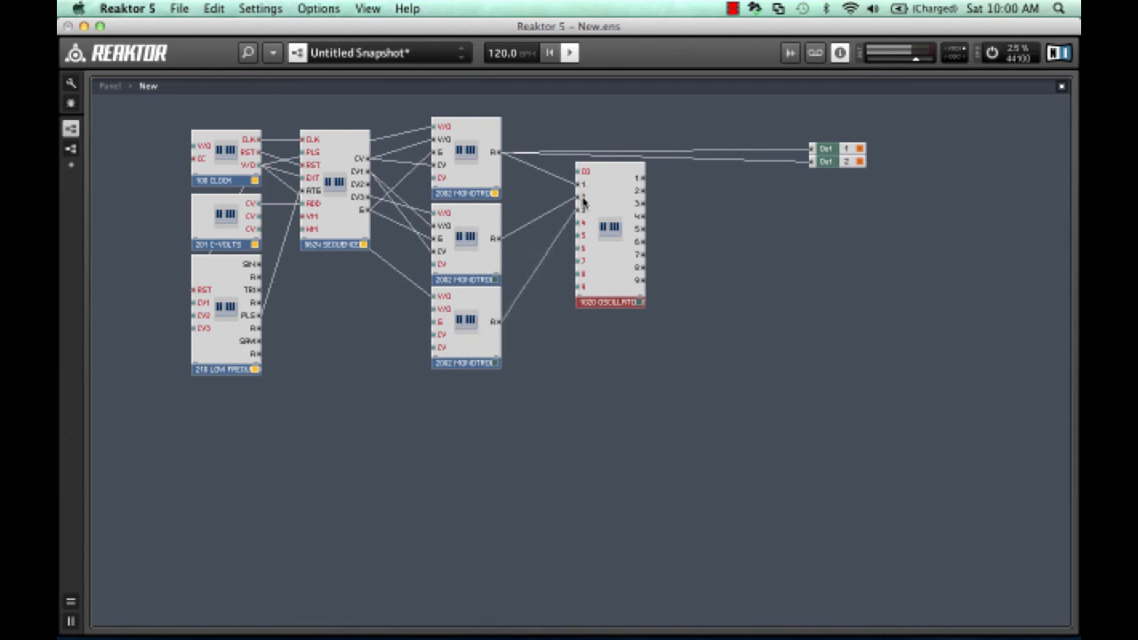
{"action": "left_click_drag", "start_coordinate": [642, 207], "coordinate": [808, 153]}
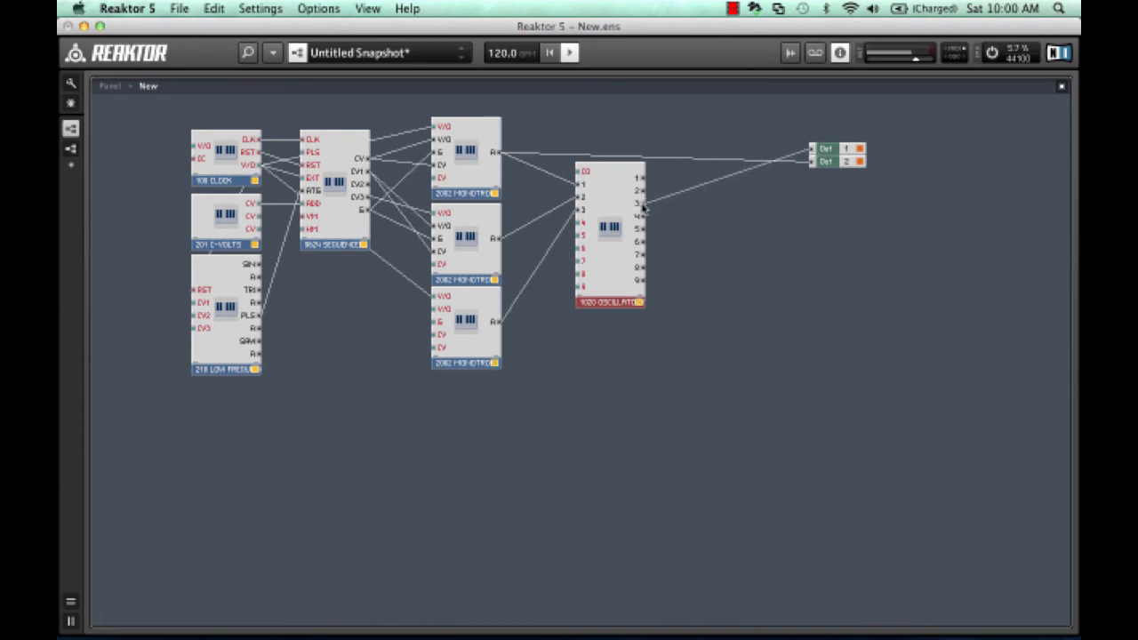
{"action": "left_click_drag", "start_coordinate": [644, 207], "coordinate": [810, 162]}
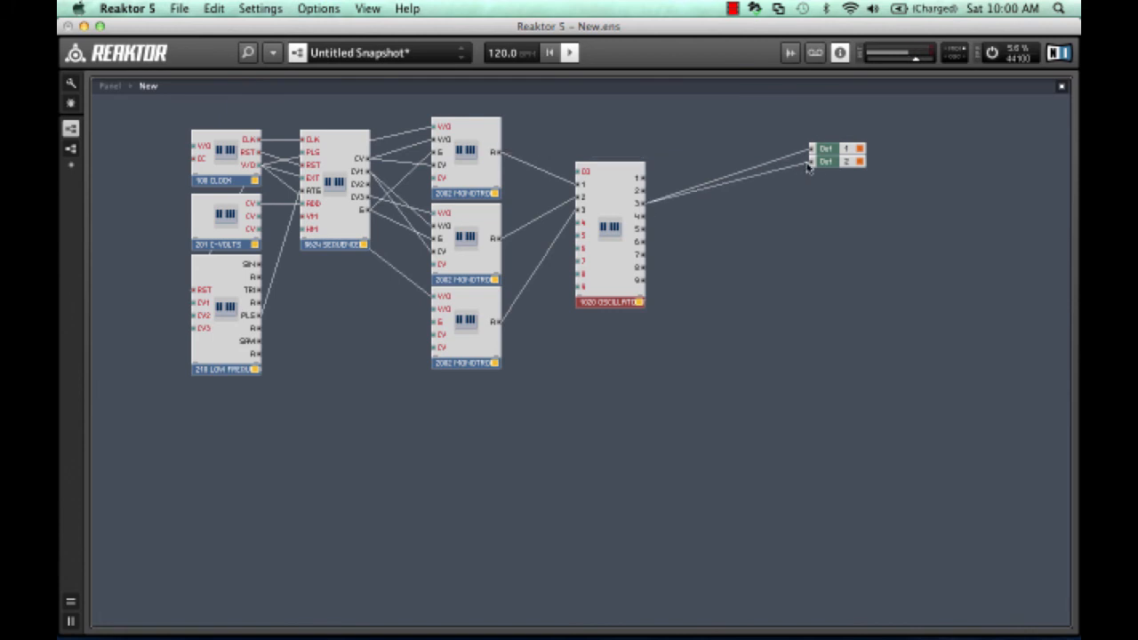
{"action": "key", "text": "F3"}
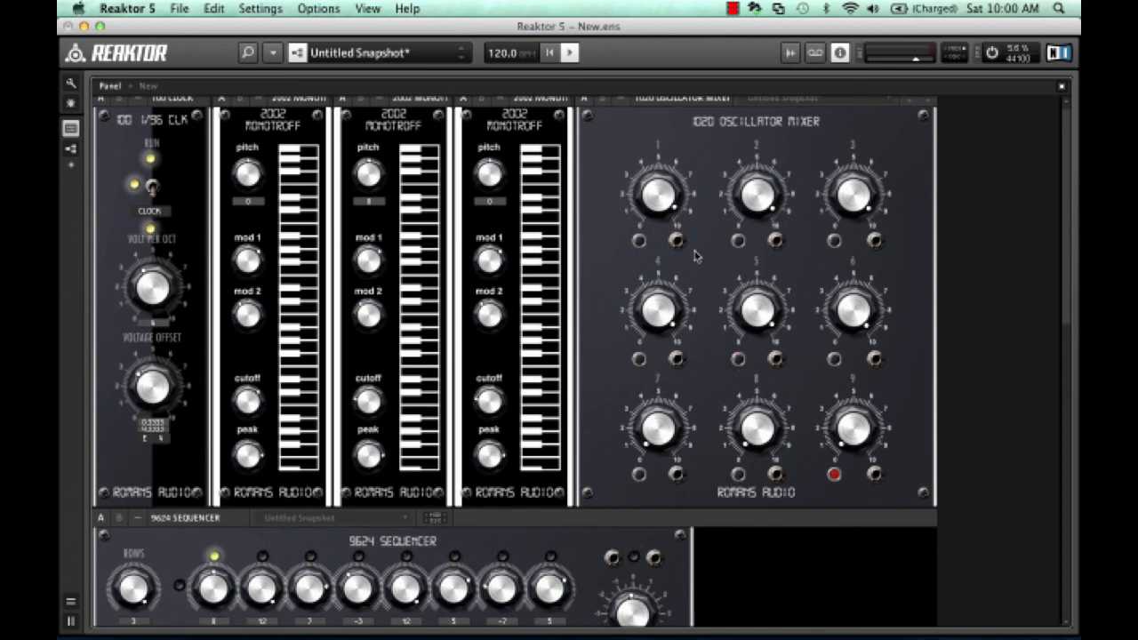
{"action": "left_click", "coordinate": [834, 241]}
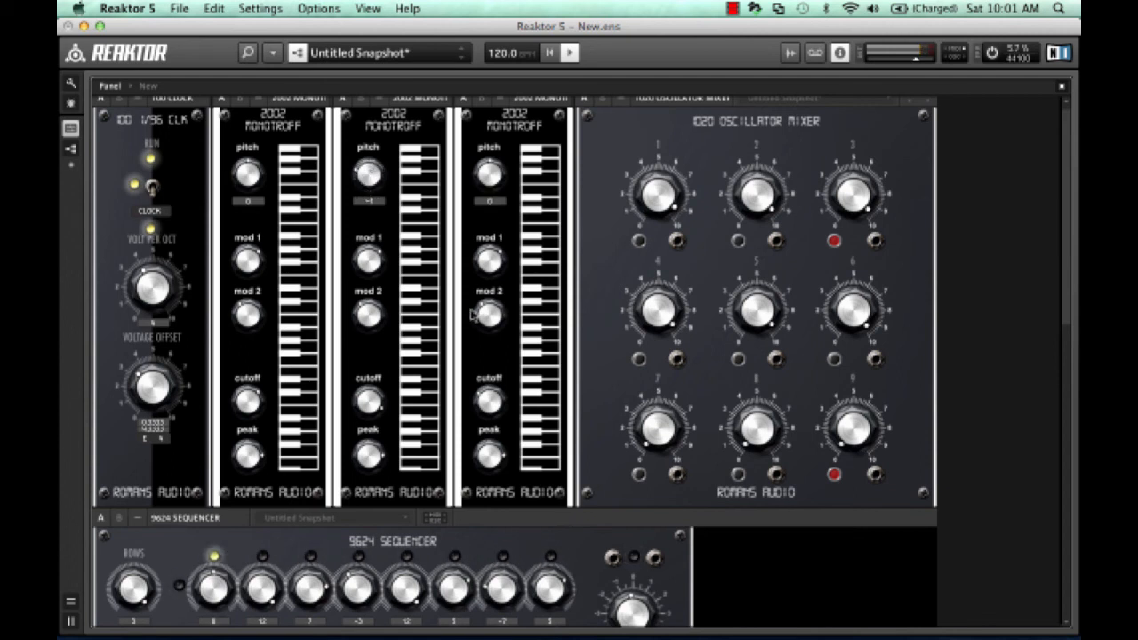
Turn off the button of the fifth step column in the 9624 SEQUENCER.
{"action": "scroll", "coordinate": [525, 312], "scroll_direction": "down", "scroll_amount": 5}
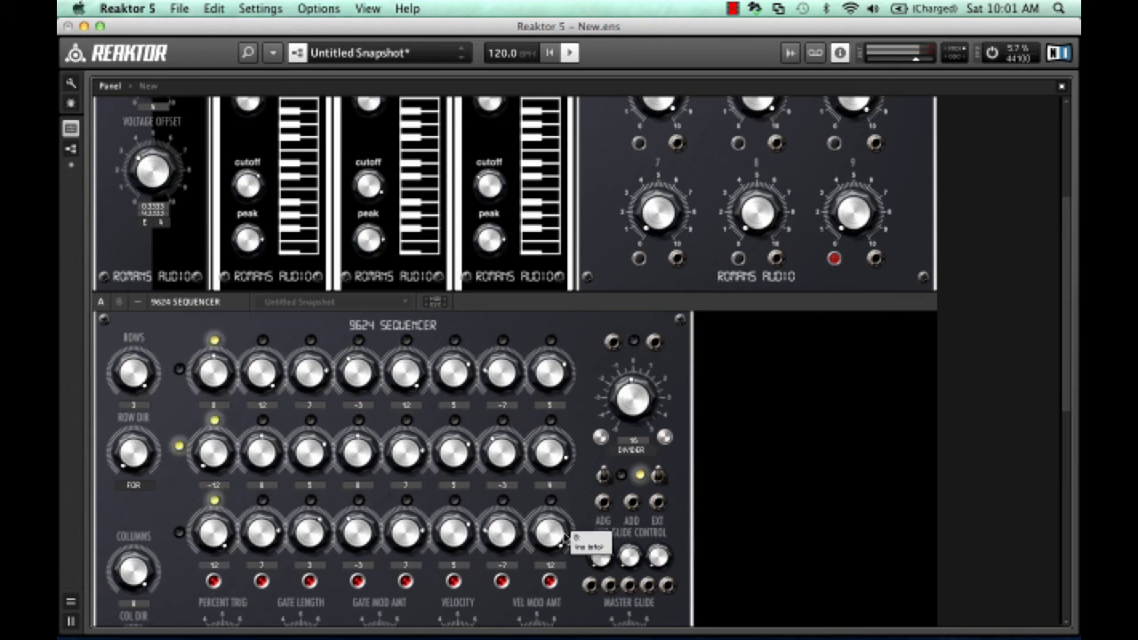
{"action": "scroll", "coordinate": [569, 537], "scroll_direction": "down", "scroll_amount": 3}
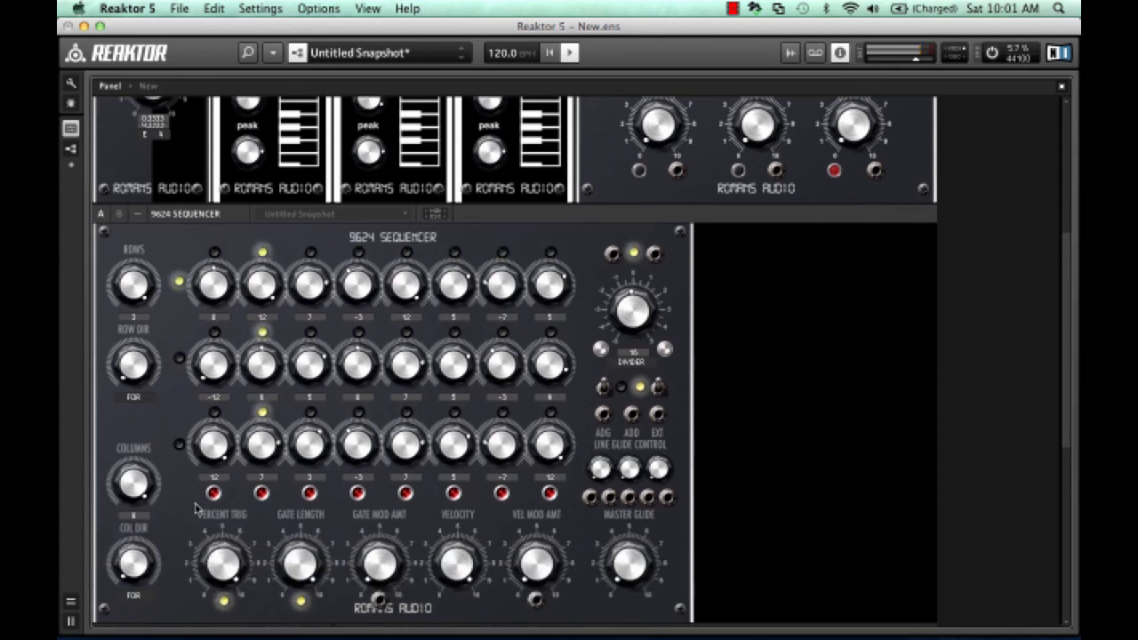
{"action": "left_click", "coordinate": [406, 494]}
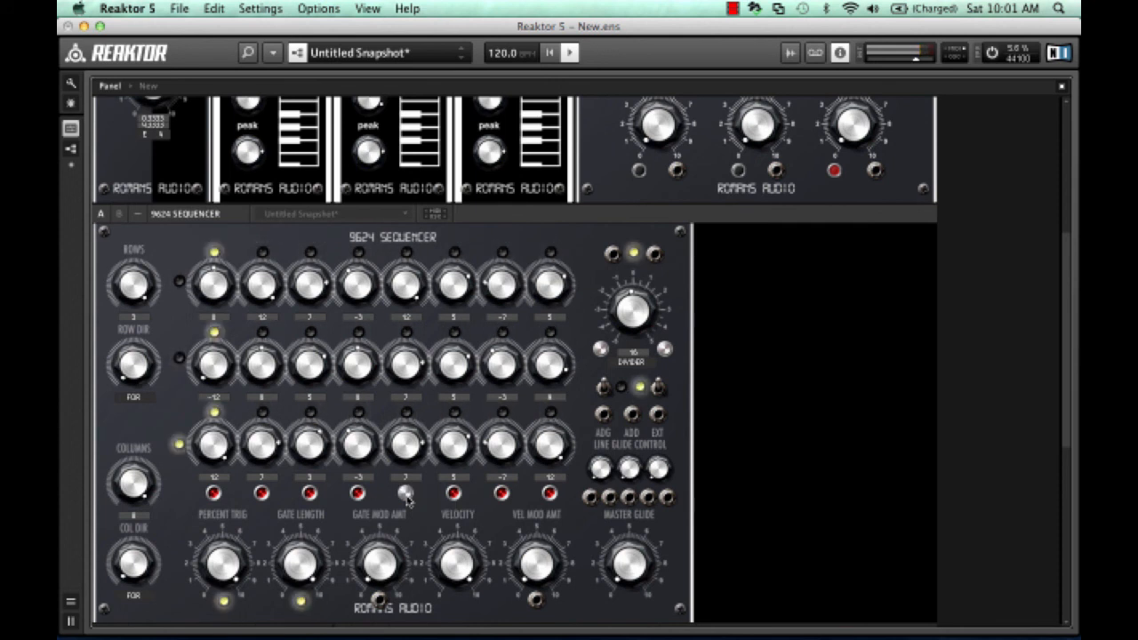
Flip the first toggle below the sequencer's divider and set the column direction to BOTH.
{"action": "left_click", "coordinate": [604, 388]}
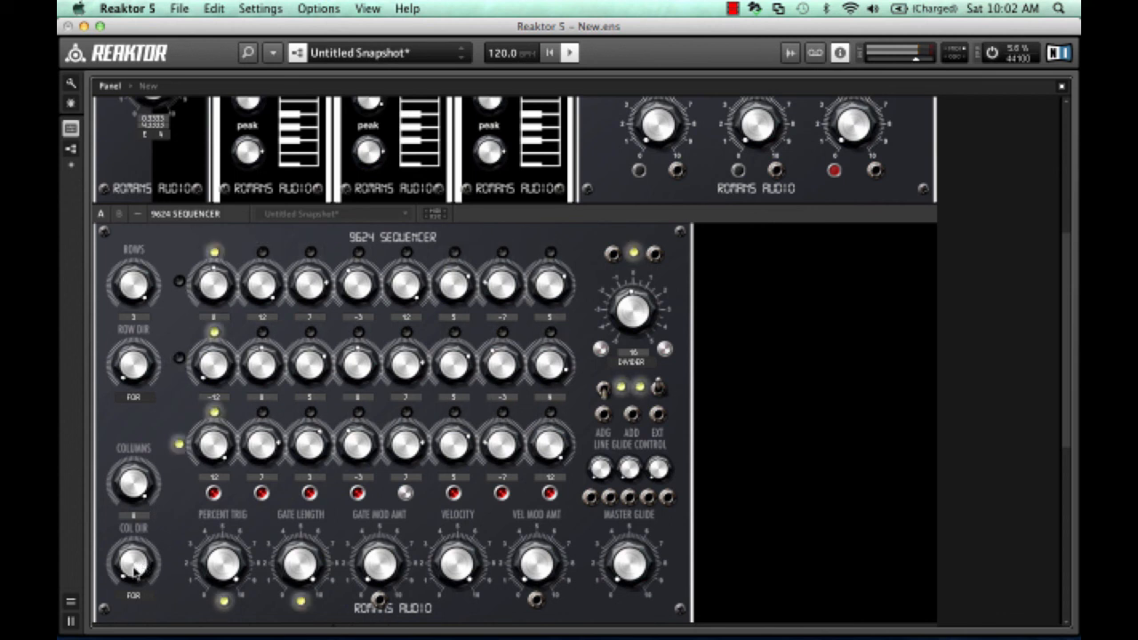
{"action": "left_click_drag", "start_coordinate": [136, 568], "coordinate": [108, 532]}
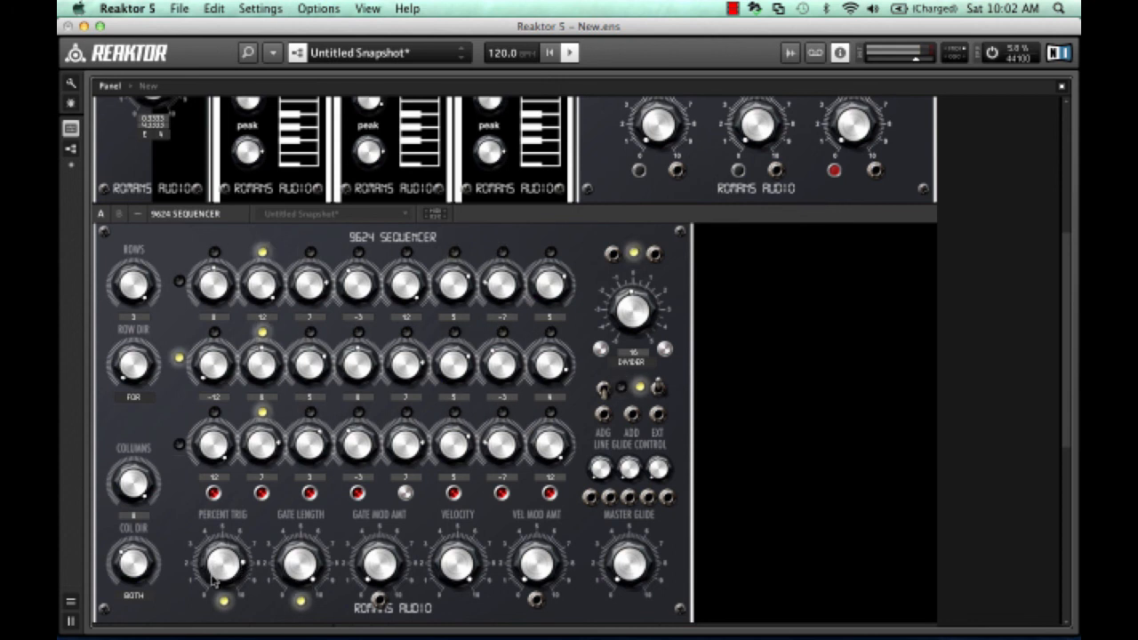
Turn on the button of the fifth step column in the 9624 SEQUENCER.
{"action": "left_click", "coordinate": [406, 494]}
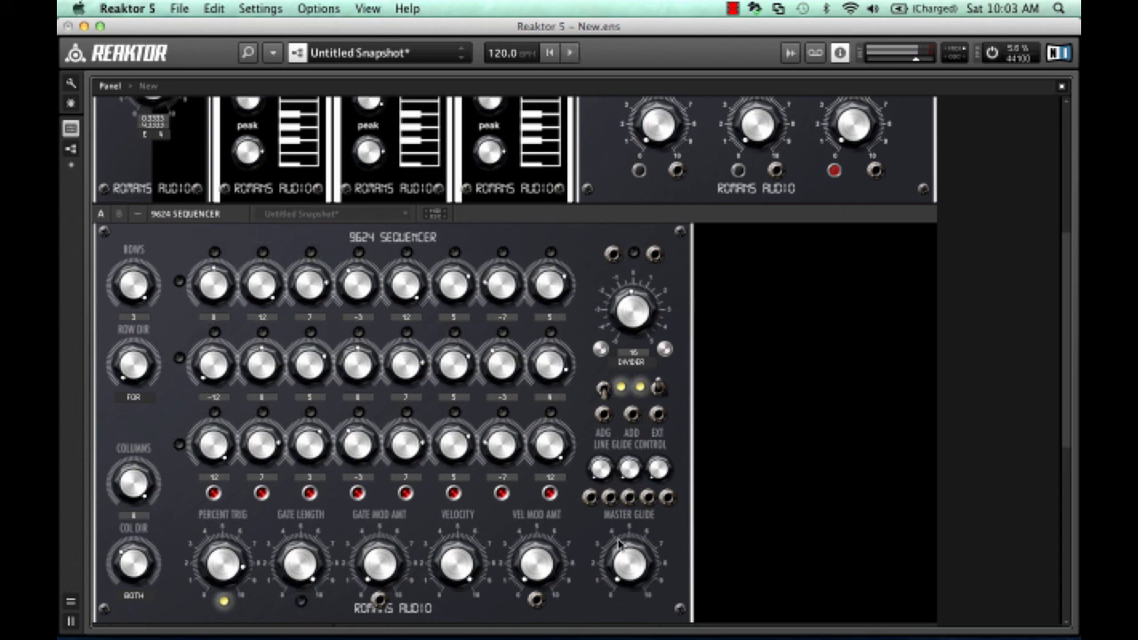
Delete the 1020 OSCILLATOR MIXER from the ensemble structure.
{"action": "scroll", "coordinate": [931, 327], "scroll_direction": "down", "scroll_amount": 5}
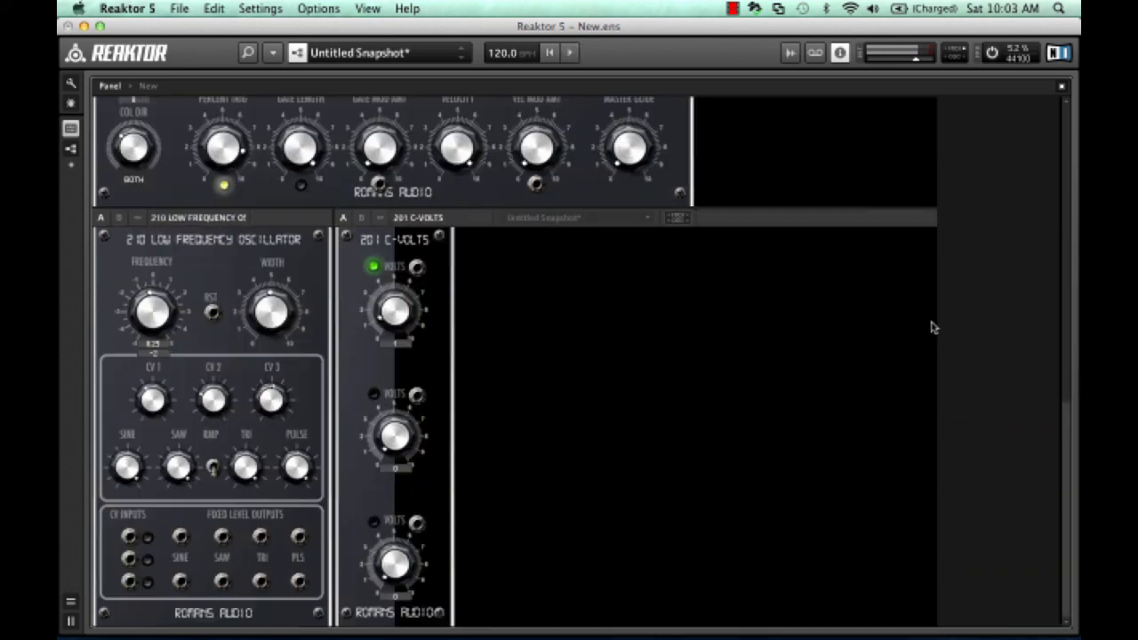
{"action": "scroll", "coordinate": [932, 327], "scroll_direction": "up", "scroll_amount": 5}
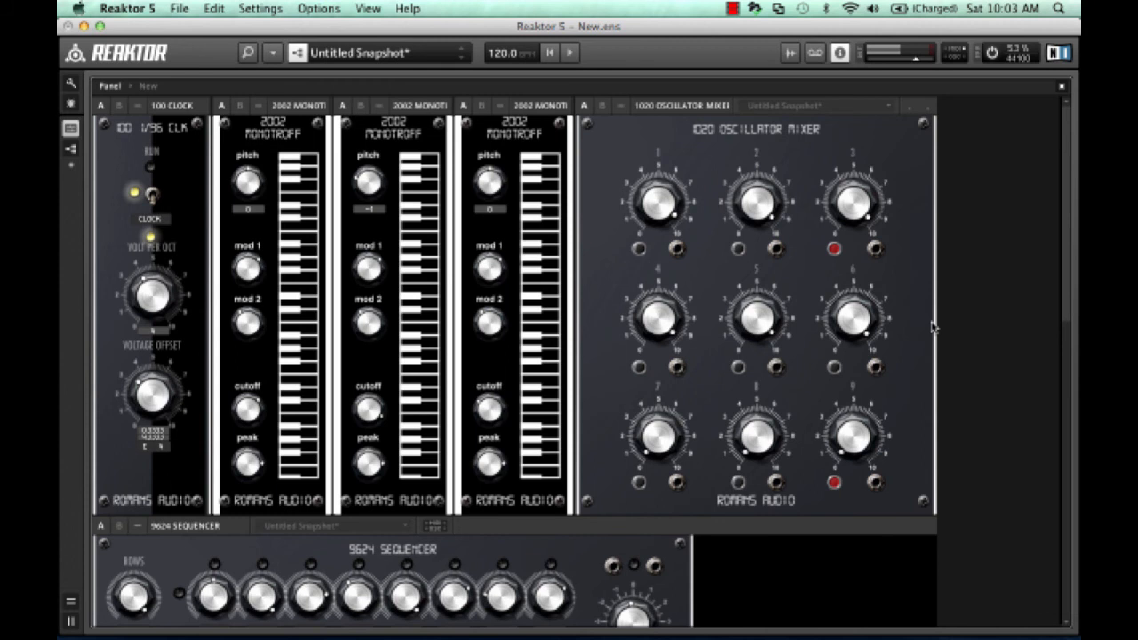
{"action": "scroll", "coordinate": [931, 327], "scroll_direction": "down", "scroll_amount": 6}
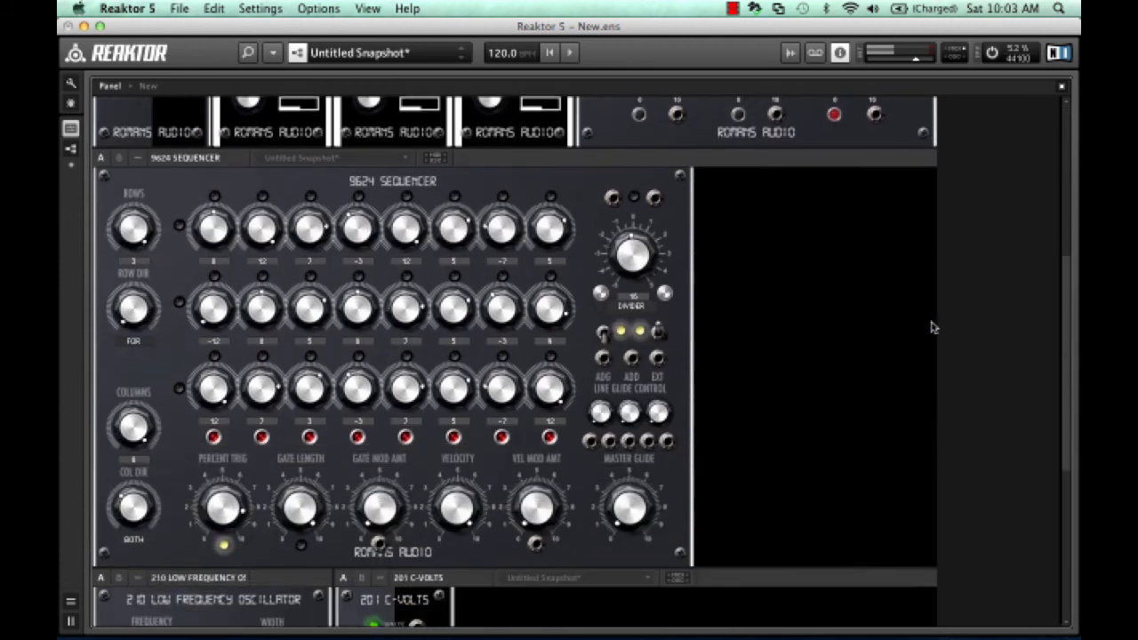
{"action": "scroll", "coordinate": [959, 351], "scroll_direction": "up", "scroll_amount": 2}
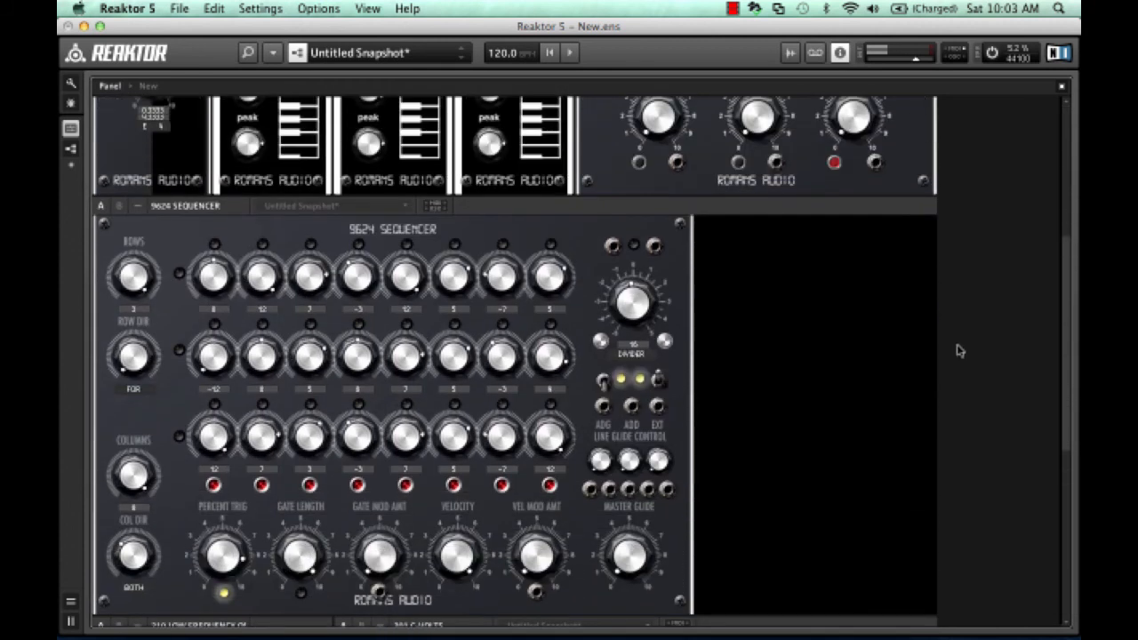
{"action": "double_click", "coordinate": [959, 351]}
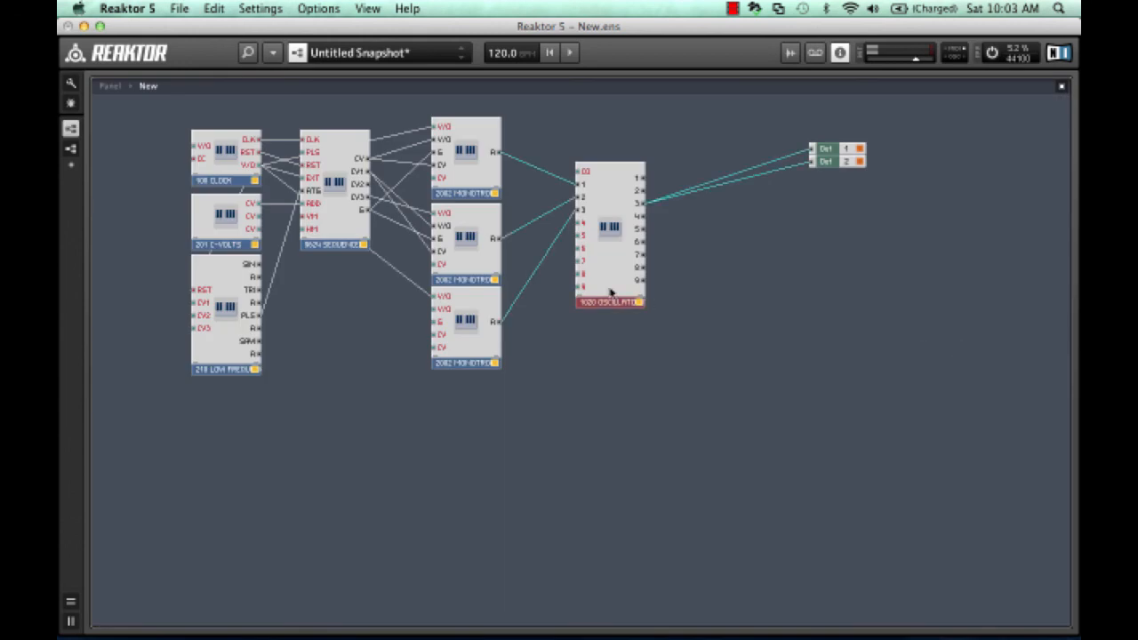
{"action": "key", "text": "Delete"}
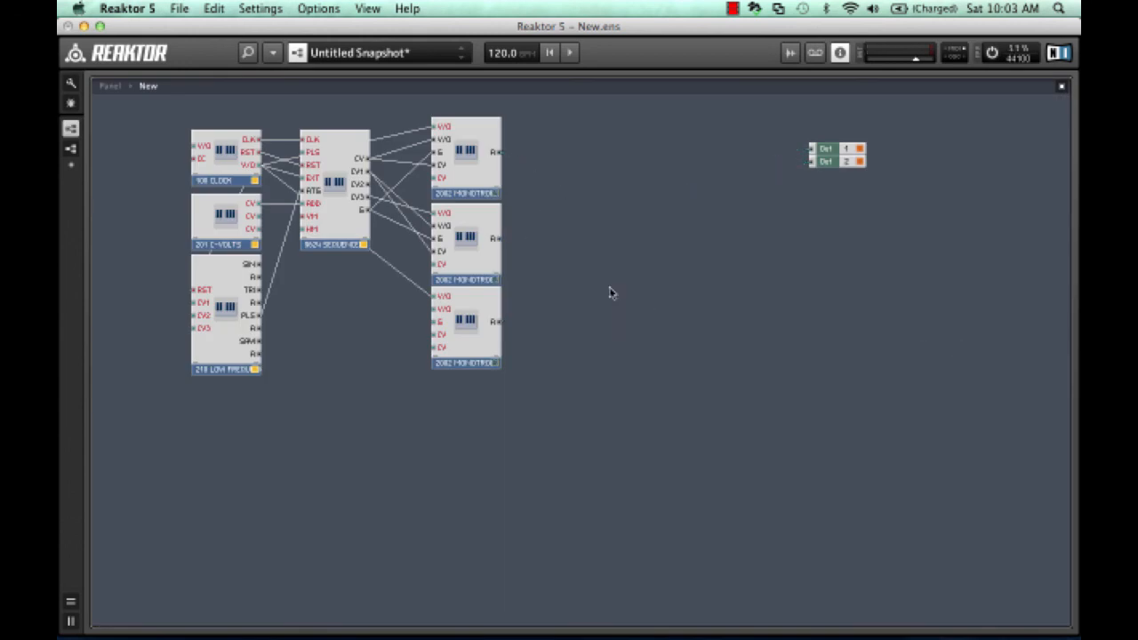
Insert the RC 1 module 1071 MASTER MIX BUS, wired from L and R to Out 1 and 2, and place the group well clear of the Monotroffs.
{"action": "right_click", "coordinate": [714, 133]}
{"action": "mouse_move", "coordinate": [729, 183]}
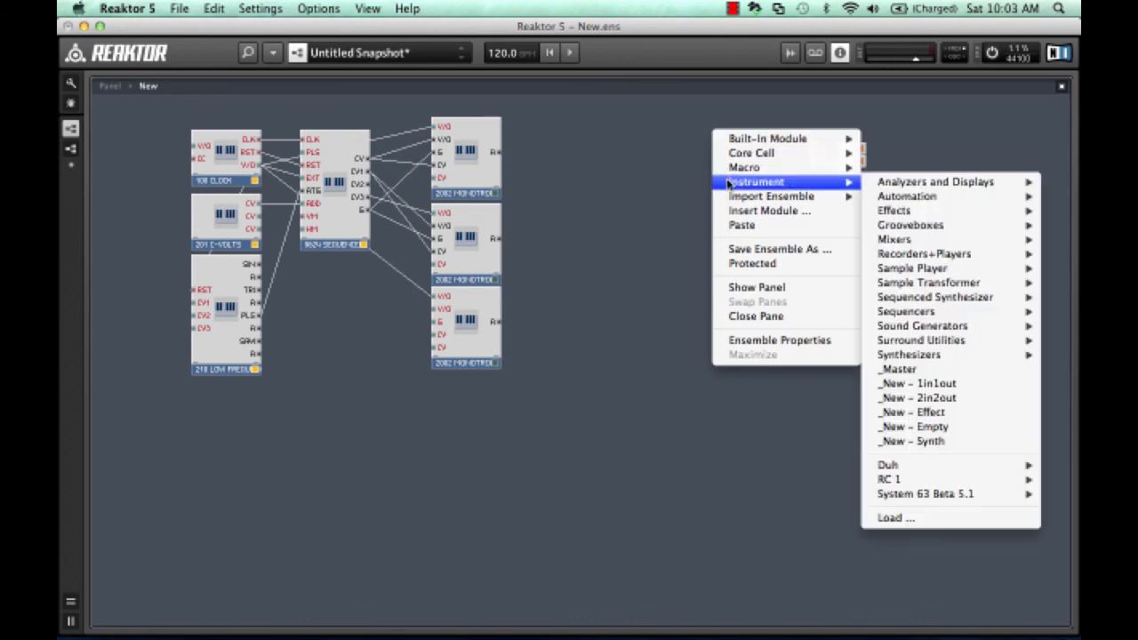
{"action": "mouse_move", "coordinate": [969, 484]}
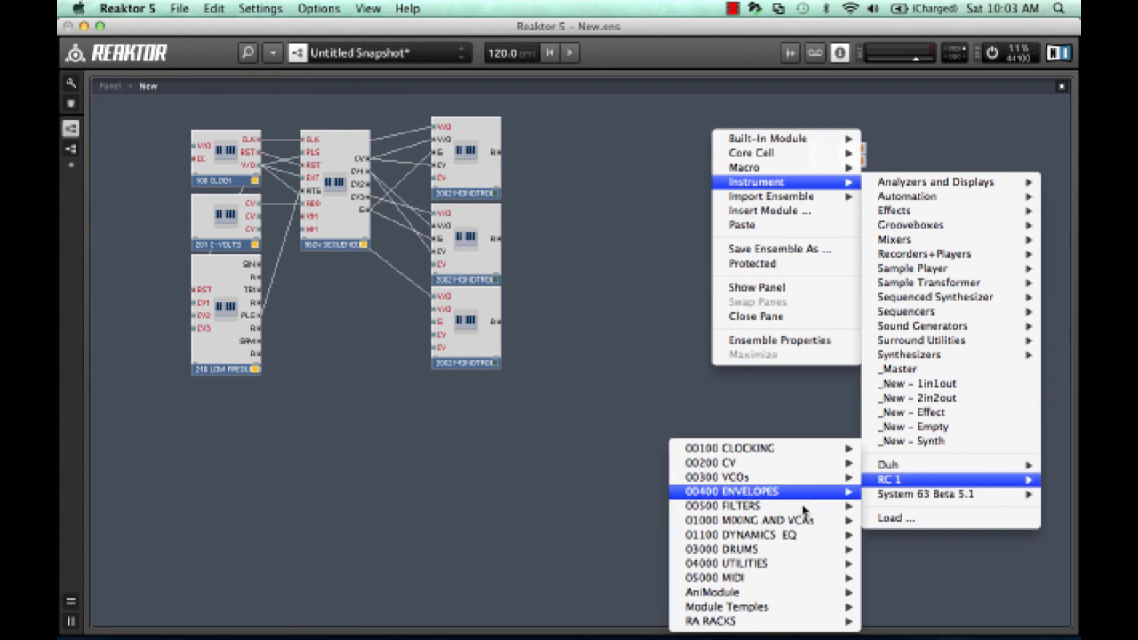
{"action": "mouse_move", "coordinate": [788, 525]}
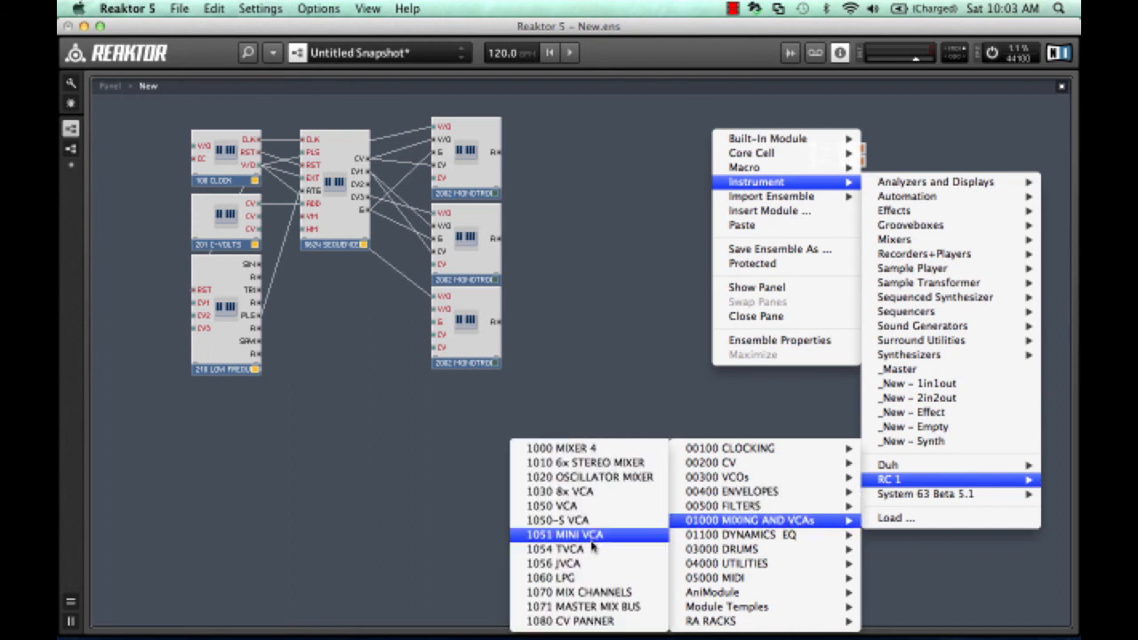
{"action": "left_click", "coordinate": [604, 608]}
{"action": "left_click_drag", "start_coordinate": [763, 213], "coordinate": [777, 185]}
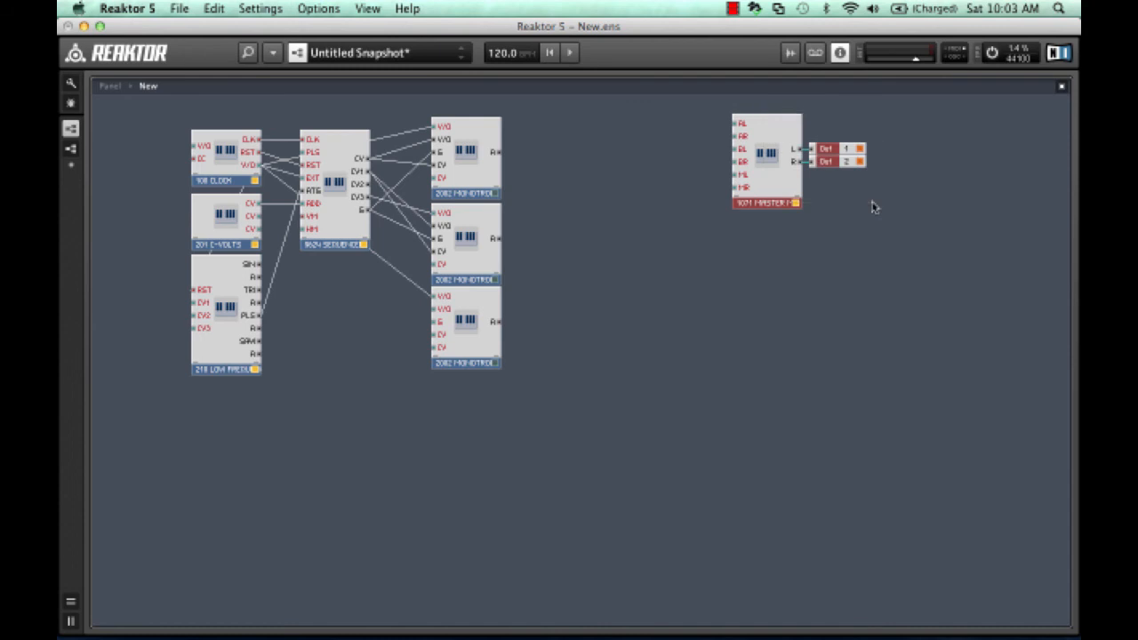
{"action": "left_click_drag", "start_coordinate": [779, 194], "coordinate": [932, 269]}
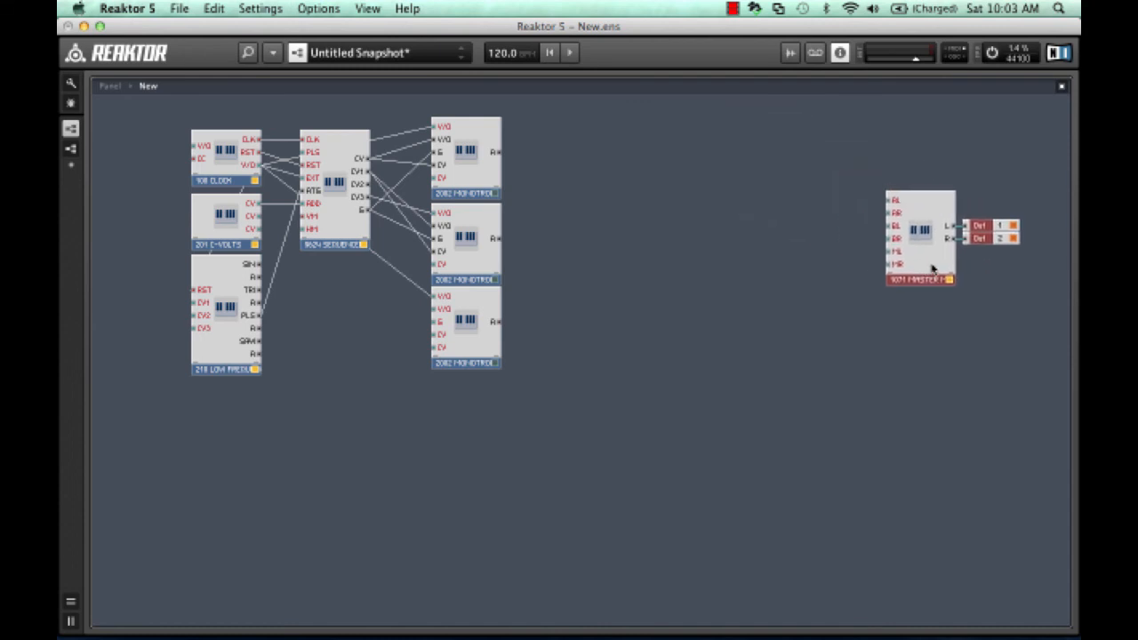
Insert the RC 1 module 1070 MIX CHANNELS between the Monotroffs and the master mix bus, with ML and MR wired to the bus's ML and MR inputs.
{"action": "right_click", "coordinate": [695, 206]}
{"action": "mouse_move", "coordinate": [707, 262]}
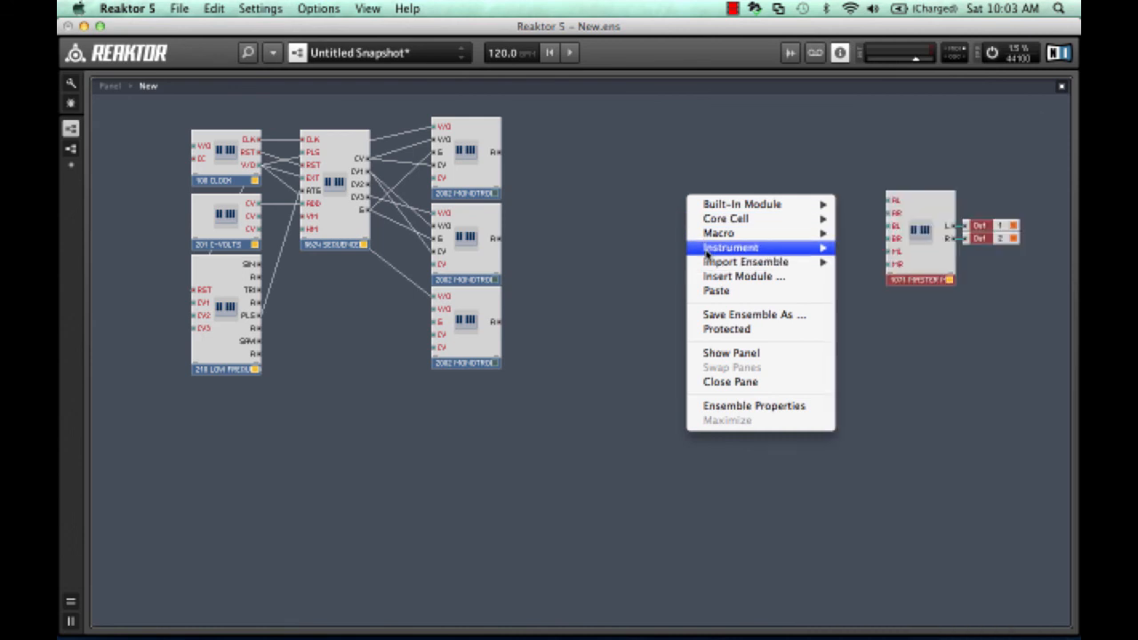
{"action": "mouse_move", "coordinate": [883, 548]}
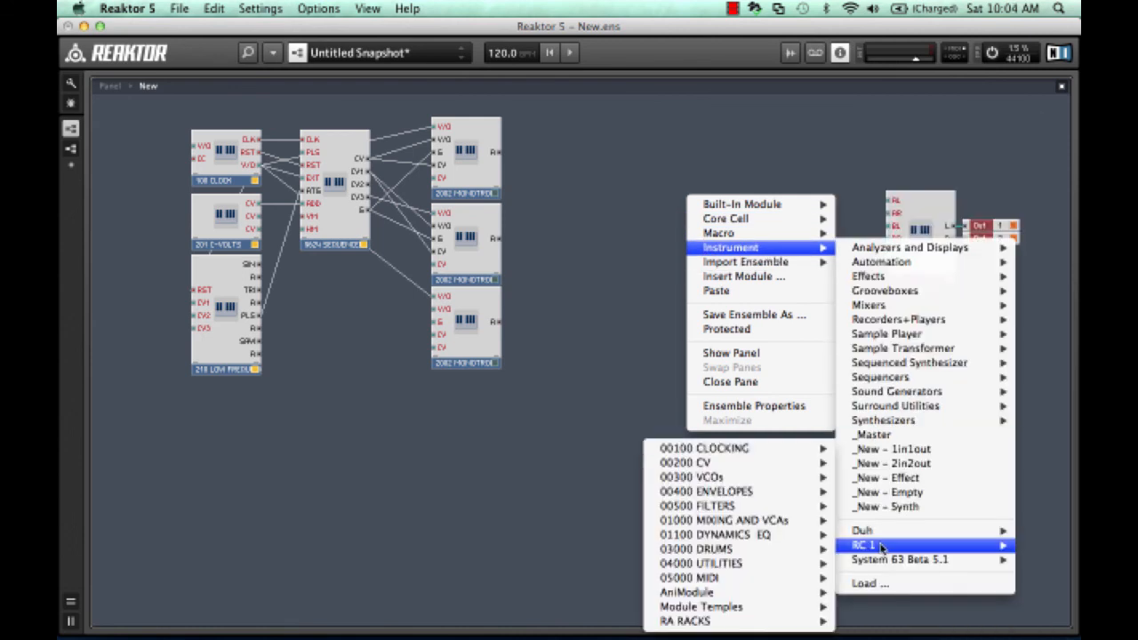
{"action": "mouse_move", "coordinate": [780, 579]}
{"action": "mouse_move", "coordinate": [775, 521]}
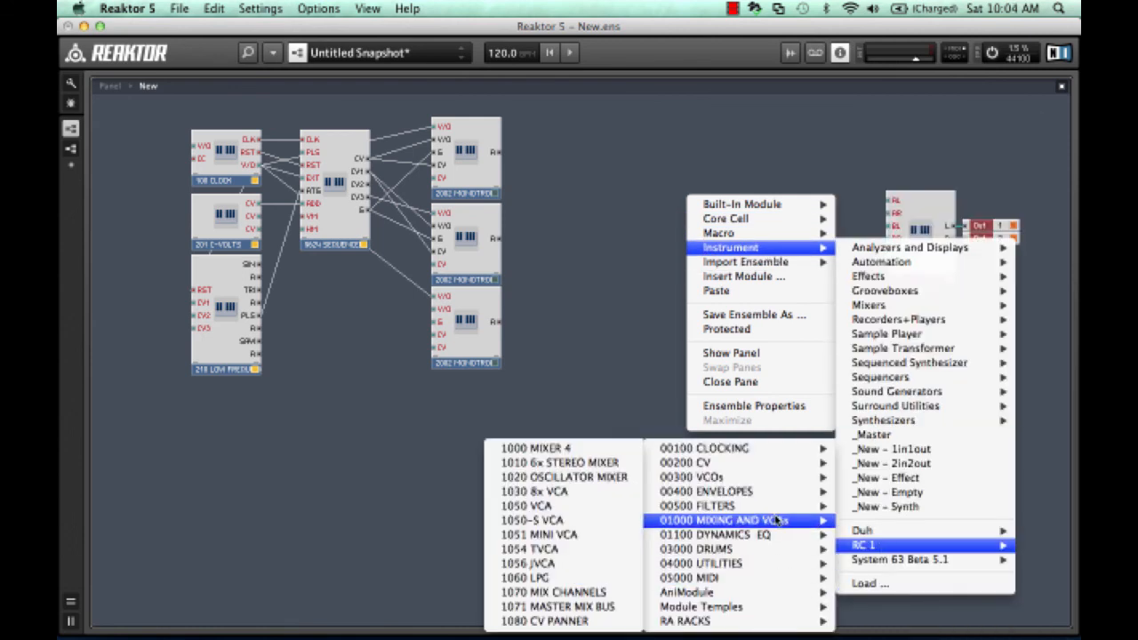
{"action": "left_click", "coordinate": [549, 593]}
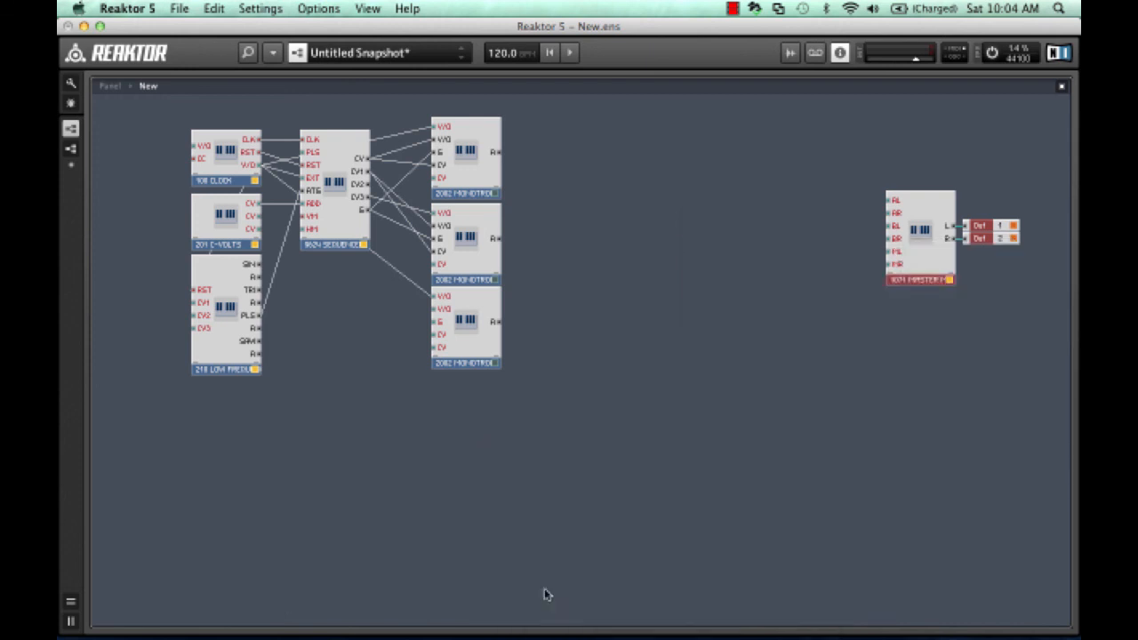
{"action": "left_click_drag", "start_coordinate": [748, 246], "coordinate": [758, 172]}
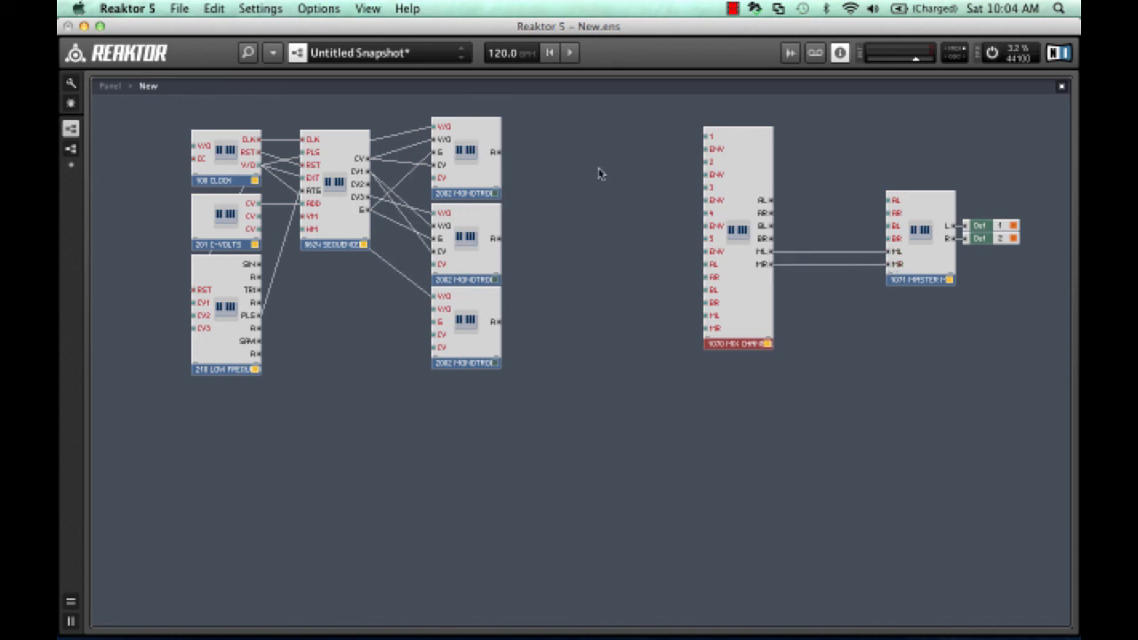
Route the outputs of the three Monotroffs to inputs 1, 2 and 3 of the 1070 MIX CHANNELS module.
{"action": "left_click_drag", "start_coordinate": [495, 154], "coordinate": [707, 137]}
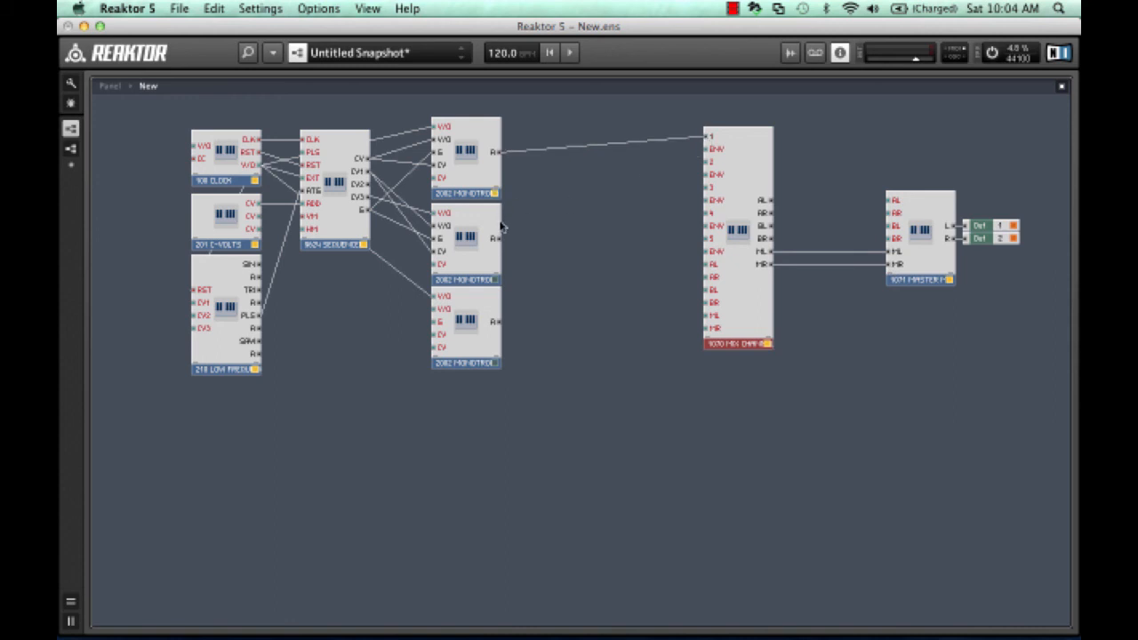
{"action": "left_click_drag", "start_coordinate": [500, 239], "coordinate": [707, 161]}
{"action": "left_click_drag", "start_coordinate": [495, 322], "coordinate": [707, 188]}
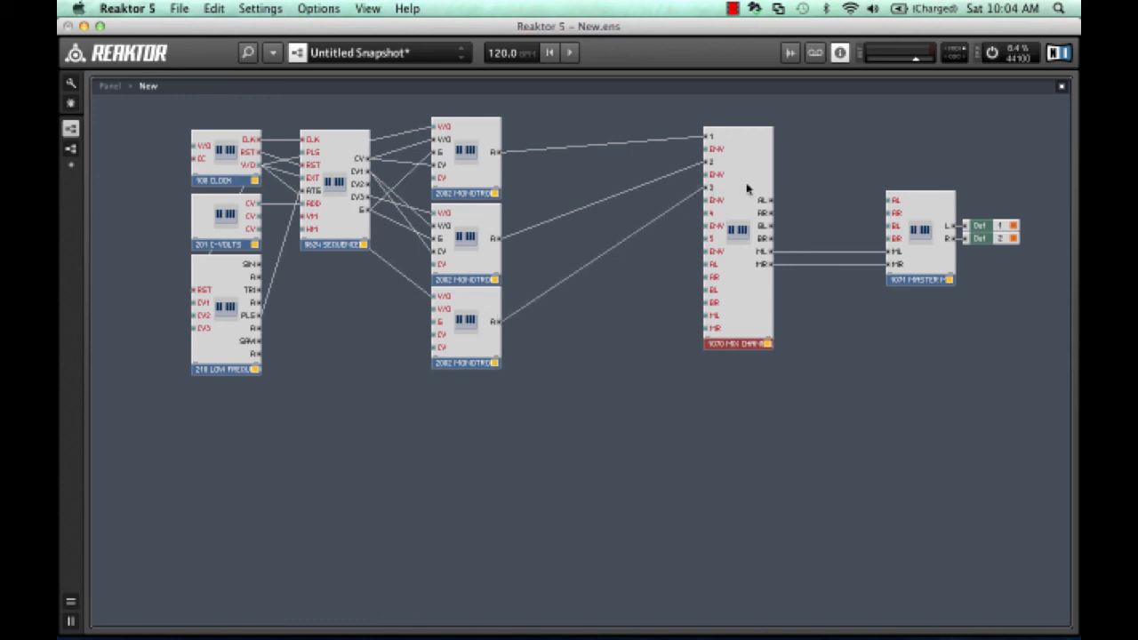
Duplicate the 1070 MIX CHANNELS module, place the copy next to the original, and delete the copy.
{"action": "left_click", "coordinate": [748, 186]}
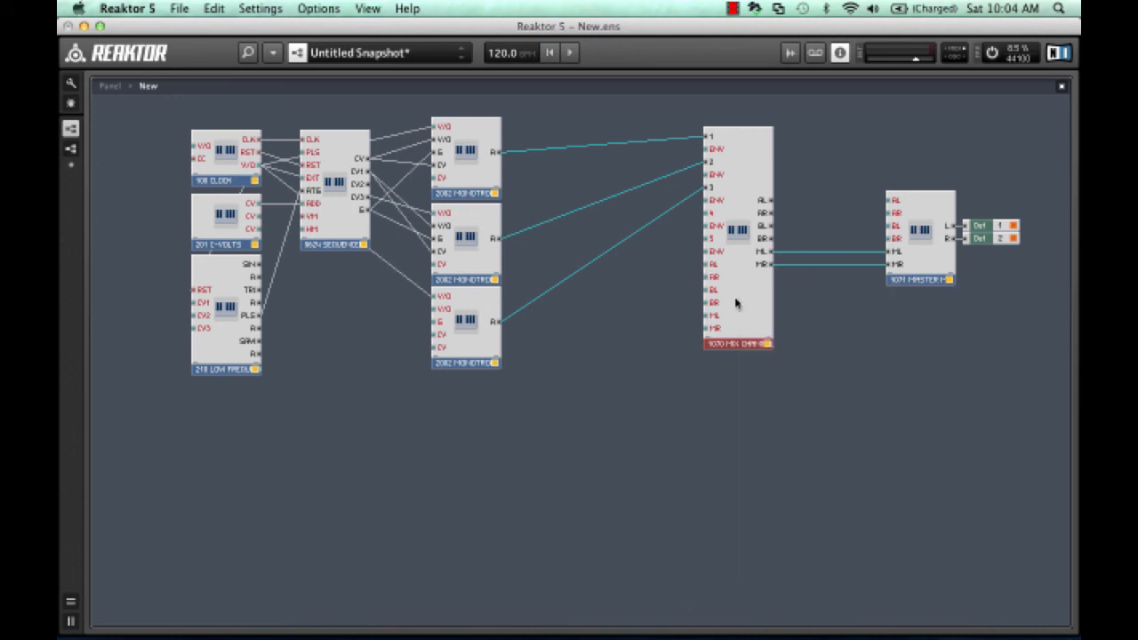
{"action": "key", "text": "super+d"}
{"action": "left_click_drag", "start_coordinate": [750, 304], "coordinate": [667, 370]}
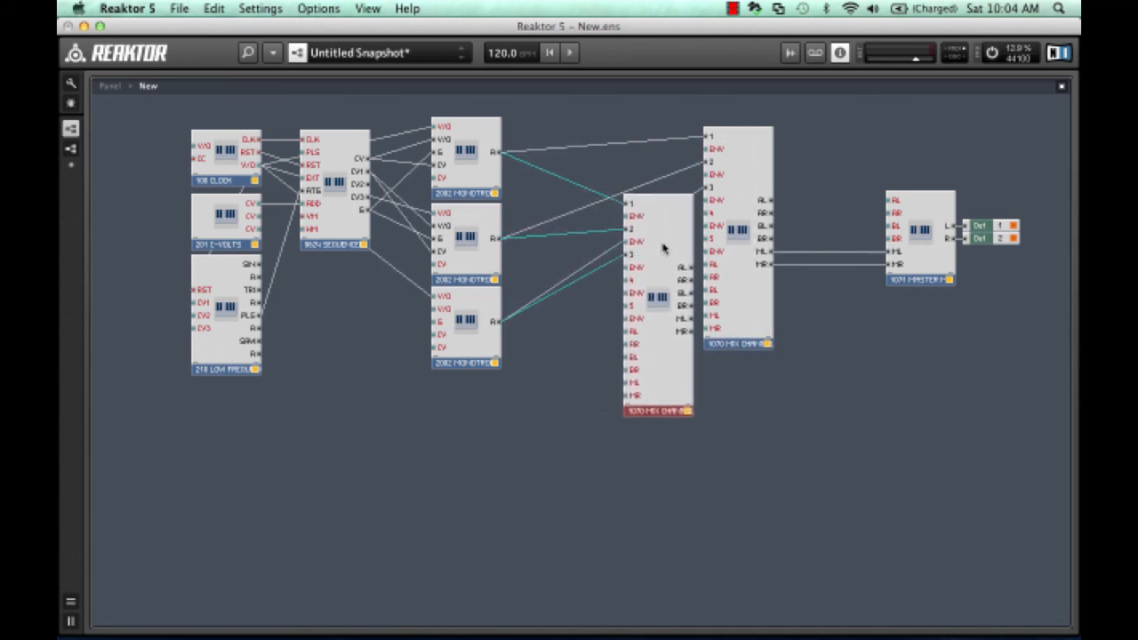
{"action": "left_click_drag", "start_coordinate": [663, 244], "coordinate": [663, 240]}
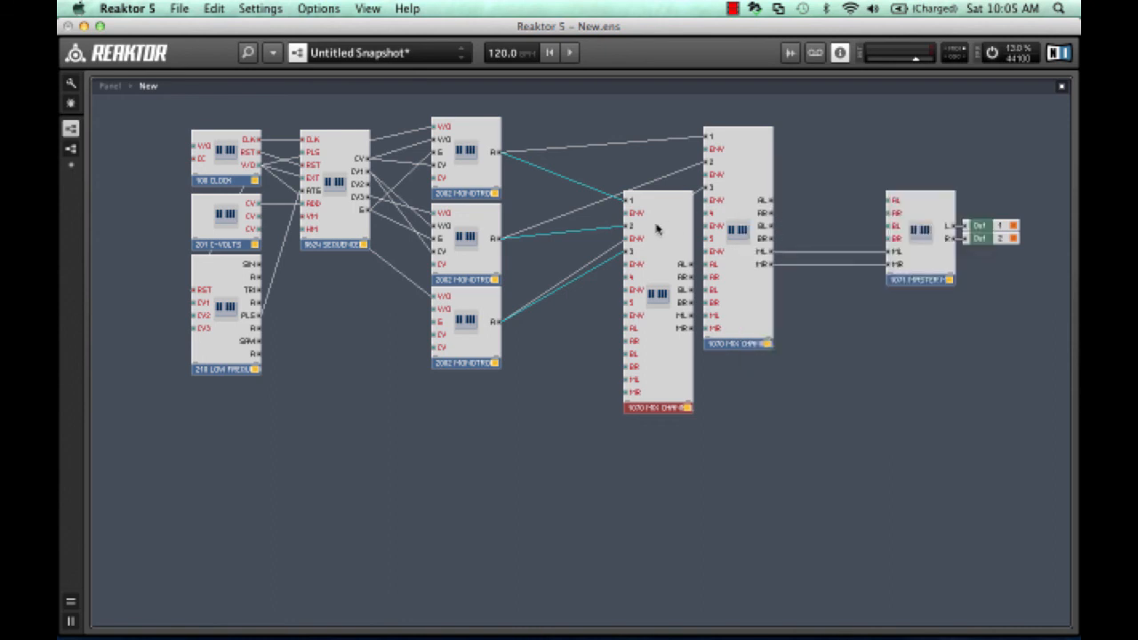
{"action": "key", "text": "Delete"}
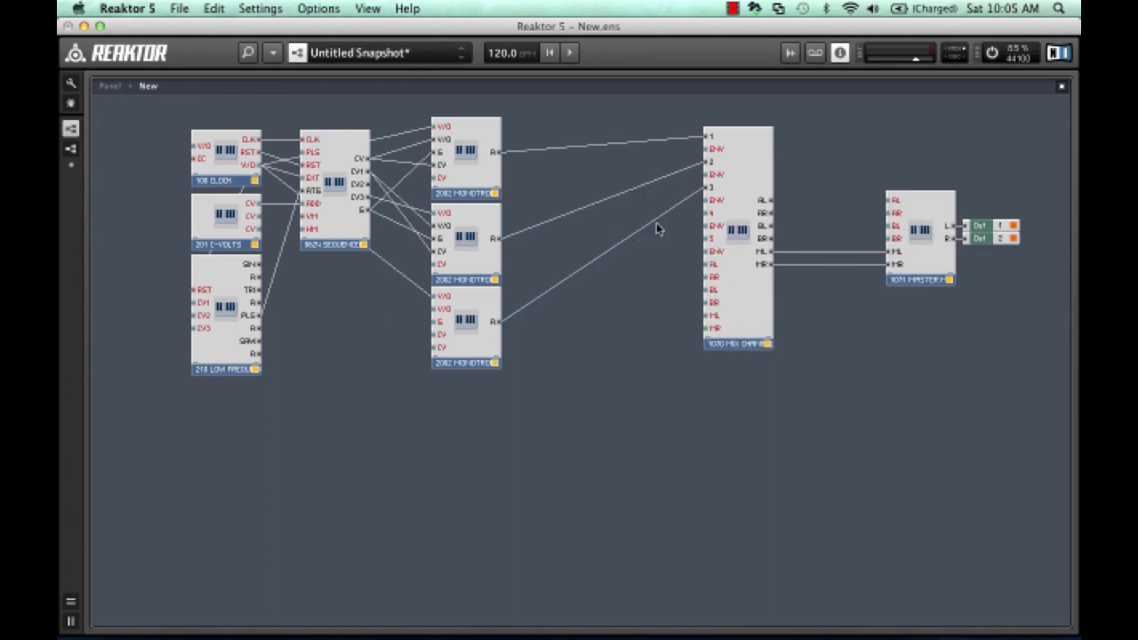
Arrange the instrument panels so 1070 MIX CHANNELS sits below the 9624 SEQUENCER with 1071 MASTER MIX BUS beside it.
{"action": "double_click", "coordinate": [660, 342]}
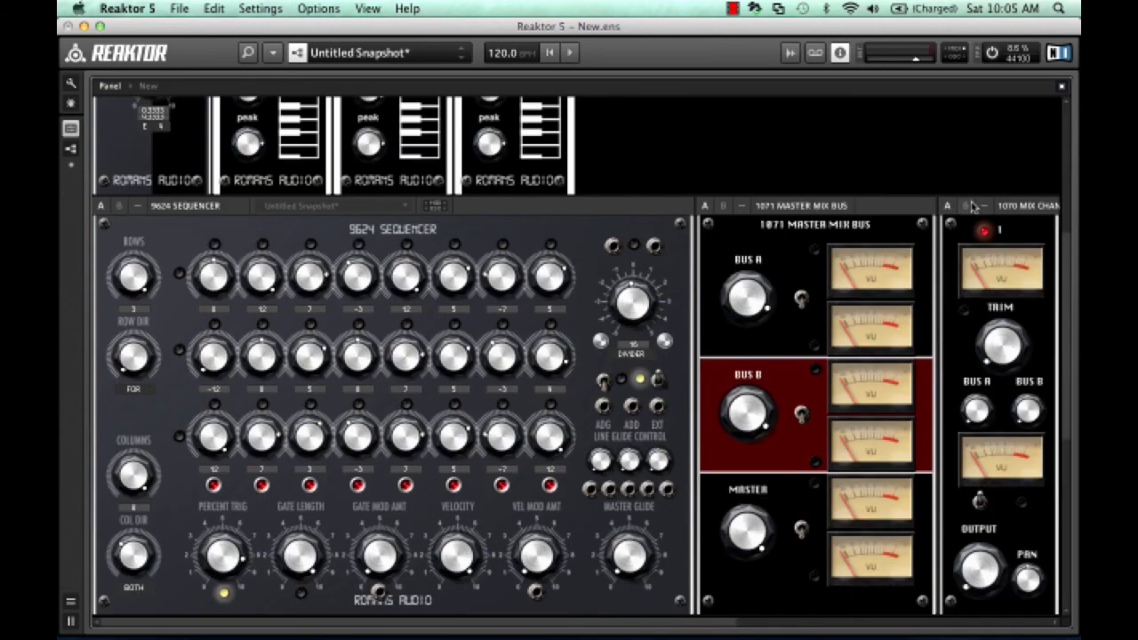
{"action": "left_click_drag", "start_coordinate": [1060, 207], "coordinate": [202, 626]}
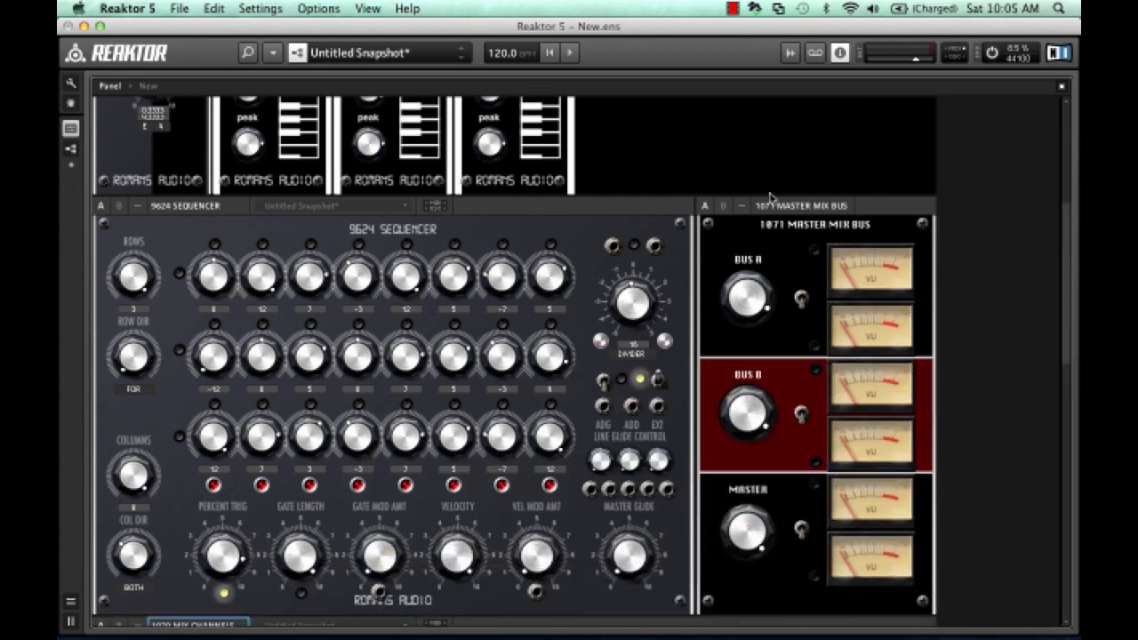
{"action": "left_click_drag", "start_coordinate": [801, 211], "coordinate": [801, 622]}
{"action": "scroll", "coordinate": [672, 491], "scroll_direction": "down", "scroll_amount": 10}
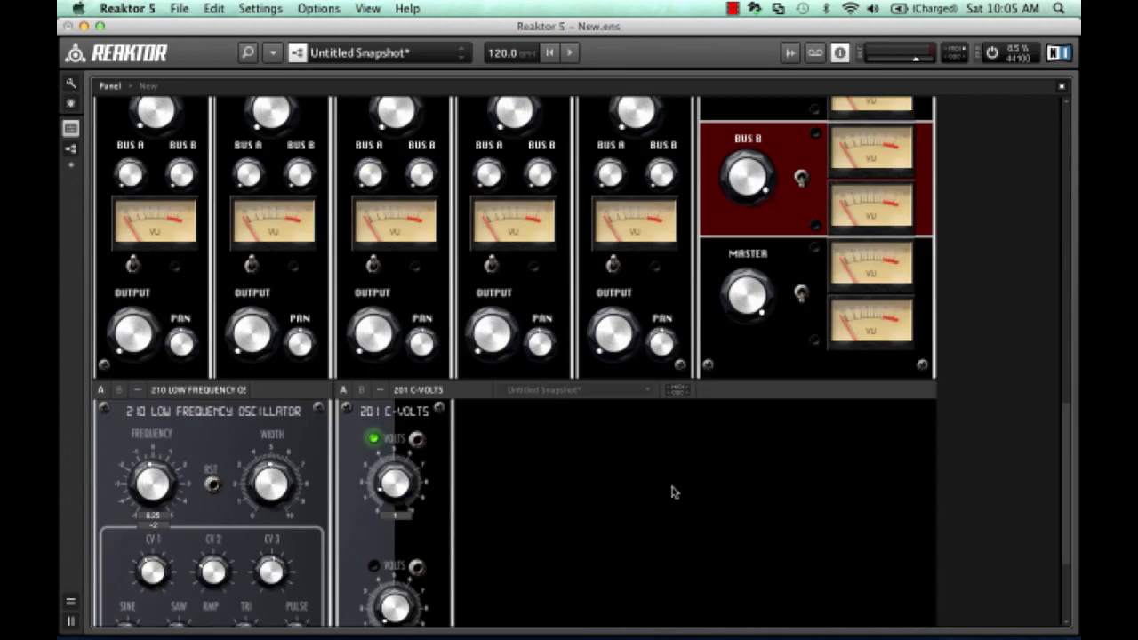
{"action": "scroll", "coordinate": [673, 492], "scroll_direction": "up", "scroll_amount": 5}
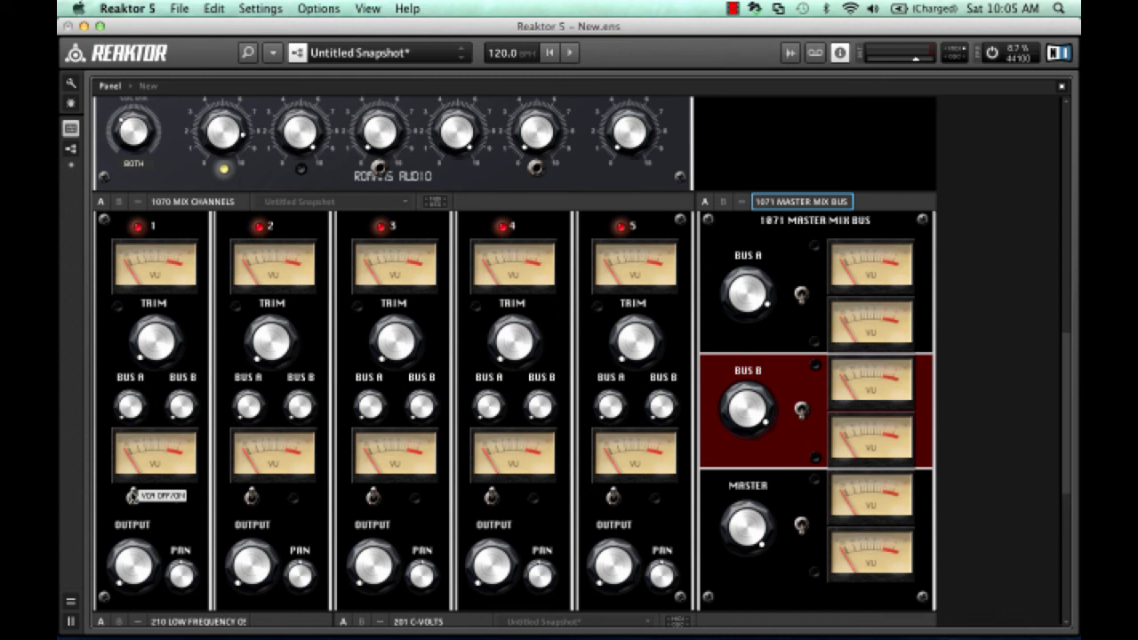
Flip the VCA off/on switches of mix channels 1, 2 and 3.
{"action": "left_click", "coordinate": [132, 496]}
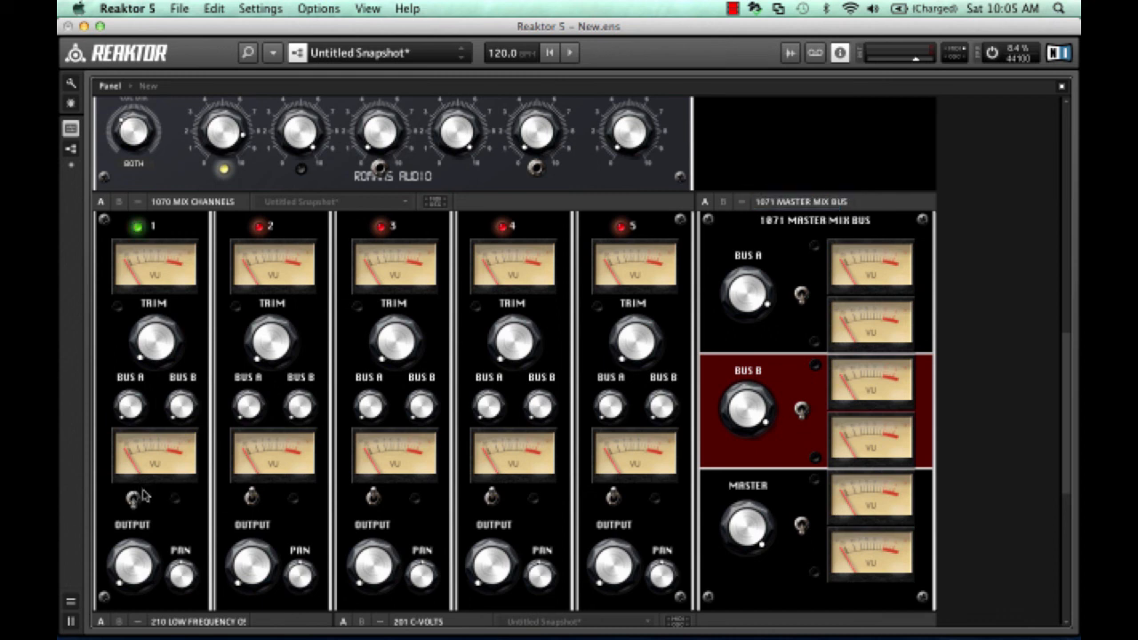
{"action": "left_click", "coordinate": [251, 498]}
{"action": "left_click", "coordinate": [374, 498]}
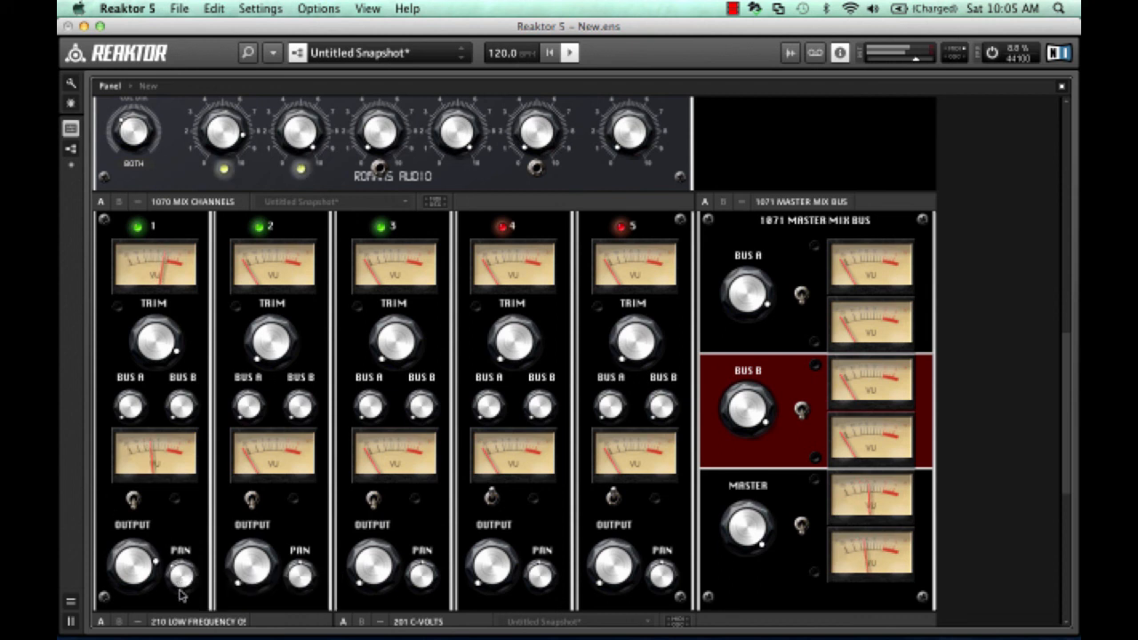
Raise the TRIM of mix channels 2 and 3 in the 1070 MIX CHANNELS module.
{"action": "left_click_drag", "start_coordinate": [269, 342], "coordinate": [231, 273]}
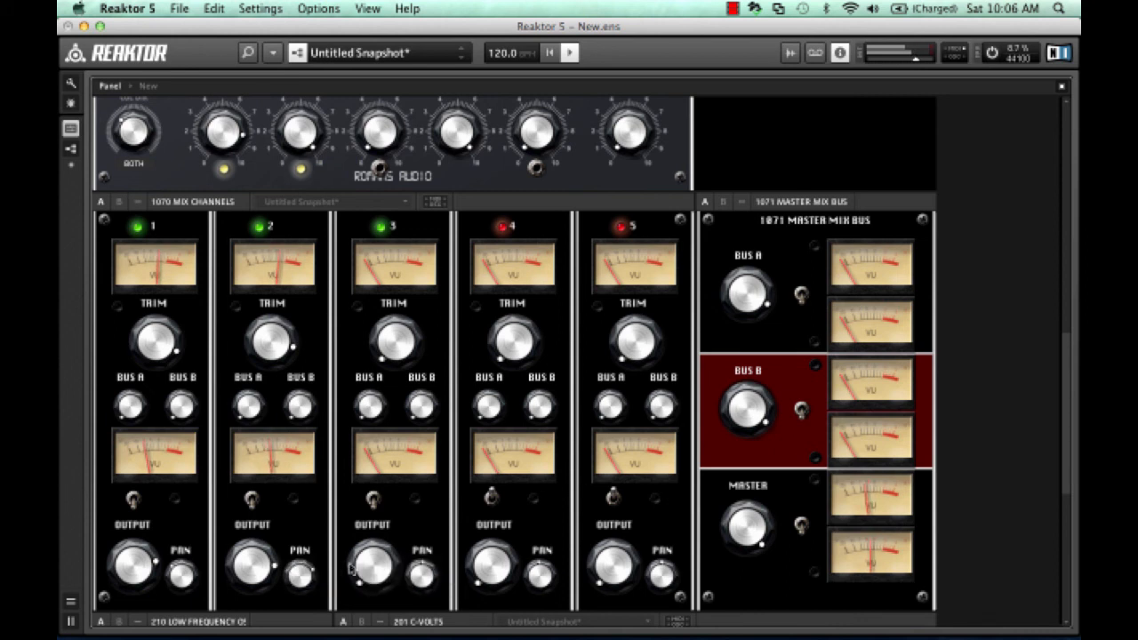
{"action": "left_click_drag", "start_coordinate": [391, 352], "coordinate": [371, 283]}
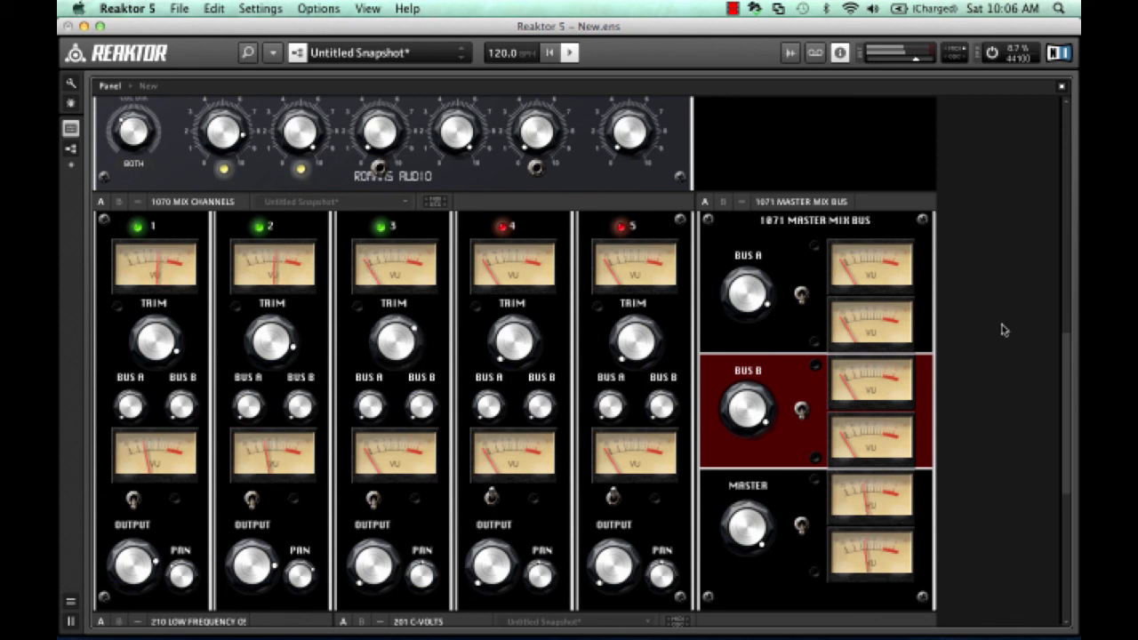
Wire the sequencer's CV3 output to the third Monotroff's second V/O input and its G output to that Monotroff's G input.
{"action": "key", "text": "F6"}
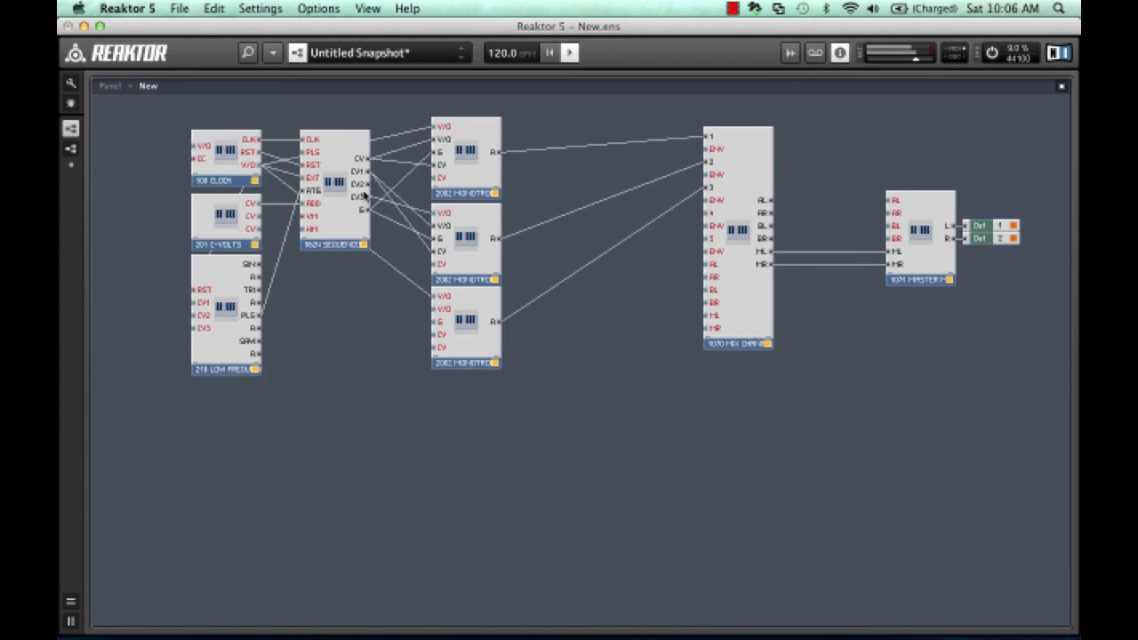
{"action": "left_click_drag", "start_coordinate": [364, 198], "coordinate": [438, 307]}
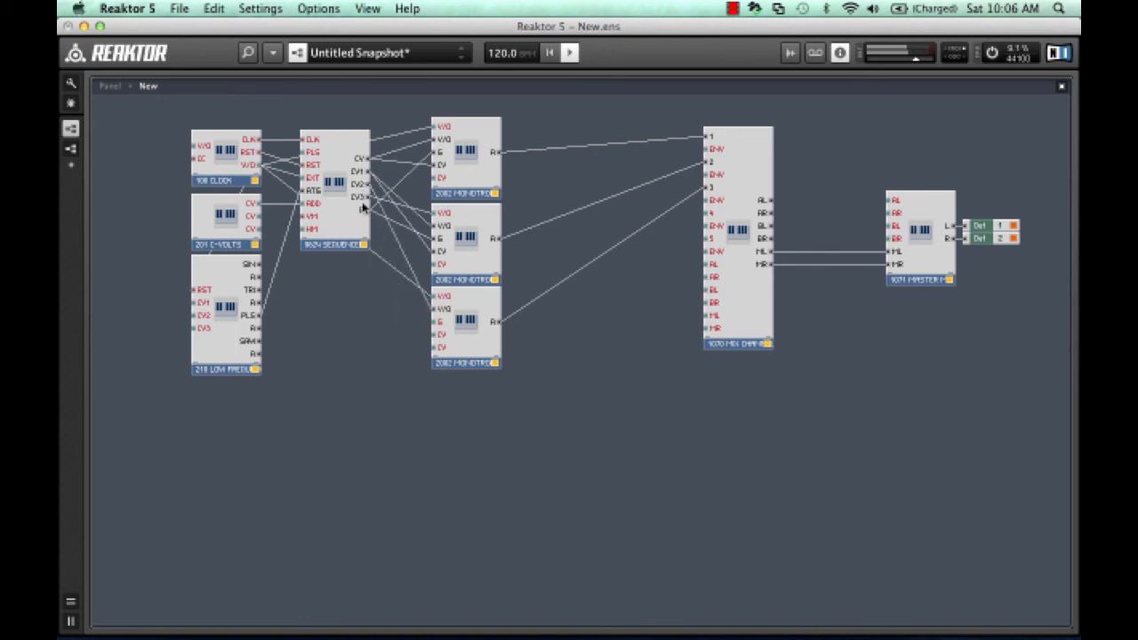
{"action": "left_click_drag", "start_coordinate": [364, 211], "coordinate": [437, 321]}
{"action": "left_click_drag", "start_coordinate": [364, 198], "coordinate": [446, 343]}
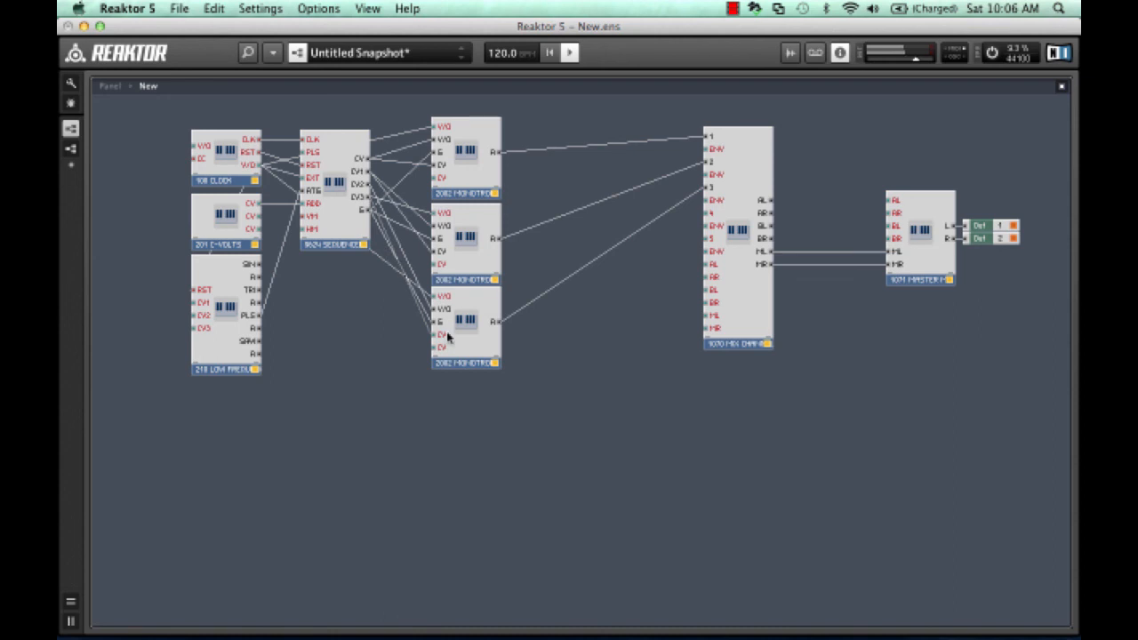
{"action": "key", "text": "F5"}
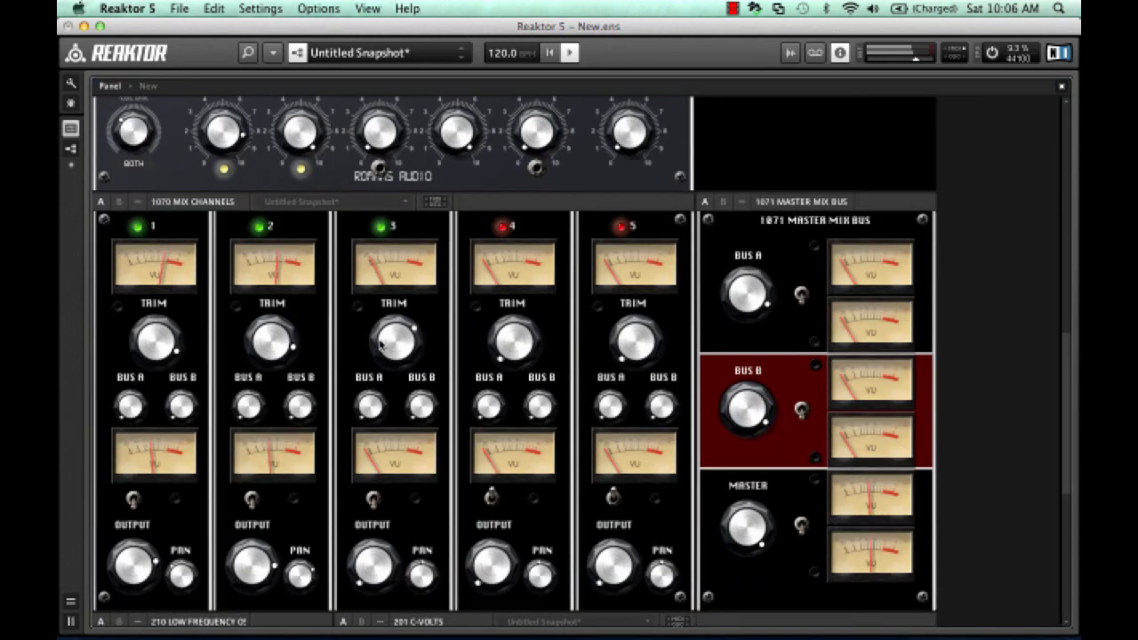
Raise the TRIM of mix channel 3 in the 1070 MIX CHANNELS module.
{"action": "left_click_drag", "start_coordinate": [381, 345], "coordinate": [371, 315]}
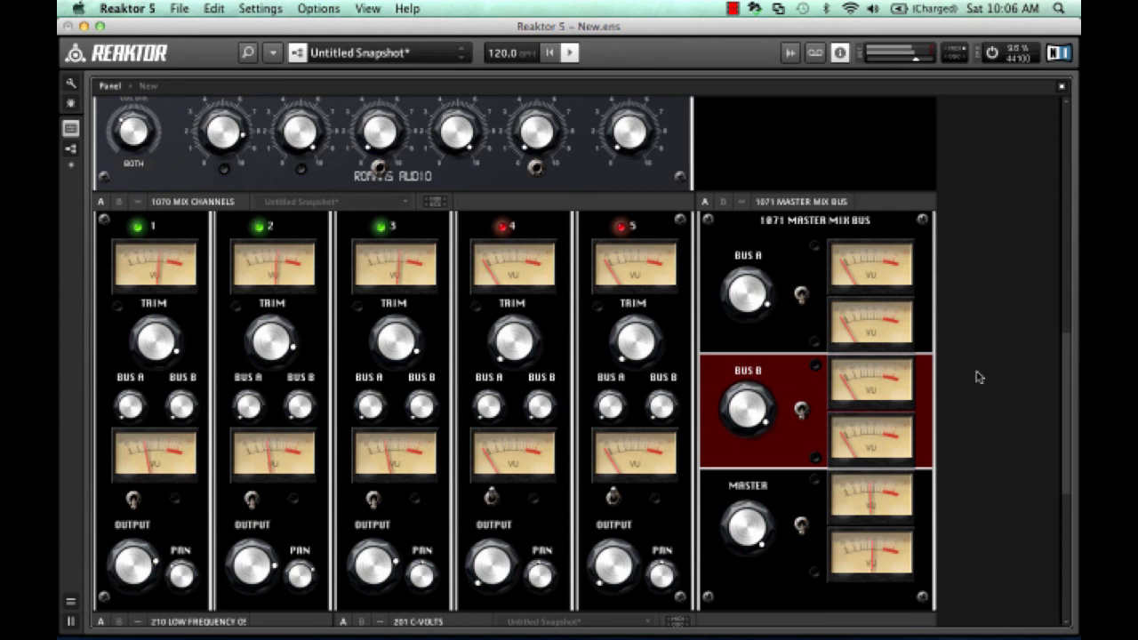
Move 1070 MIX CHANNELS closer to the Monotroffs and add a 1202 CHORUS between it and the master mix bus.
{"action": "key", "text": "ctrl+Tab"}
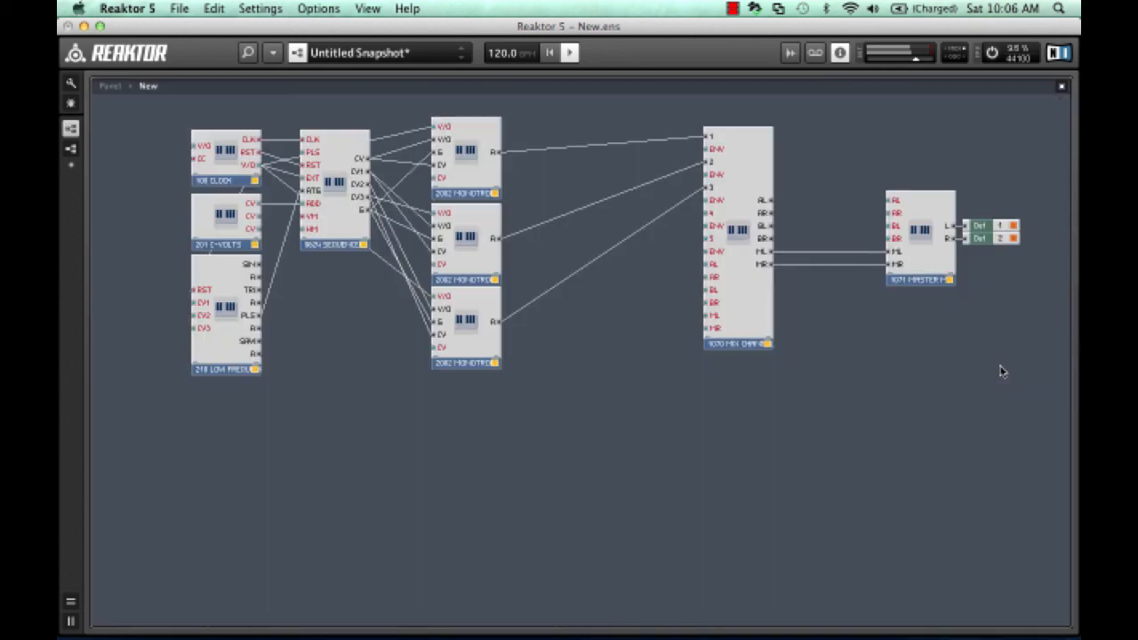
{"action": "left_click_drag", "start_coordinate": [733, 324], "coordinate": [681, 322]}
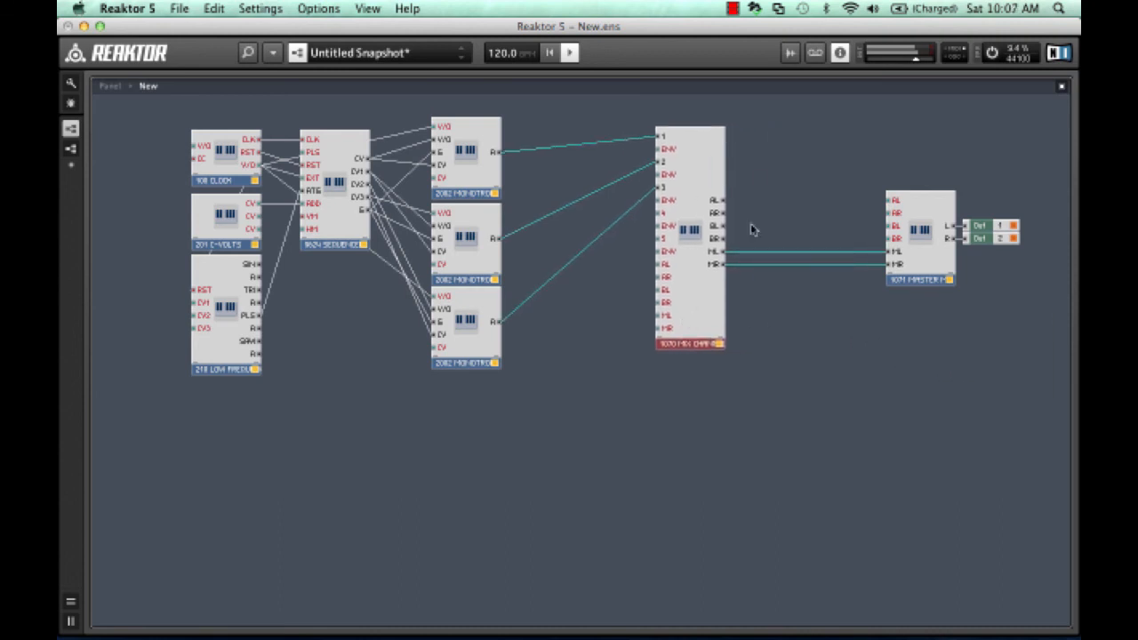
{"action": "right_click", "coordinate": [785, 140]}
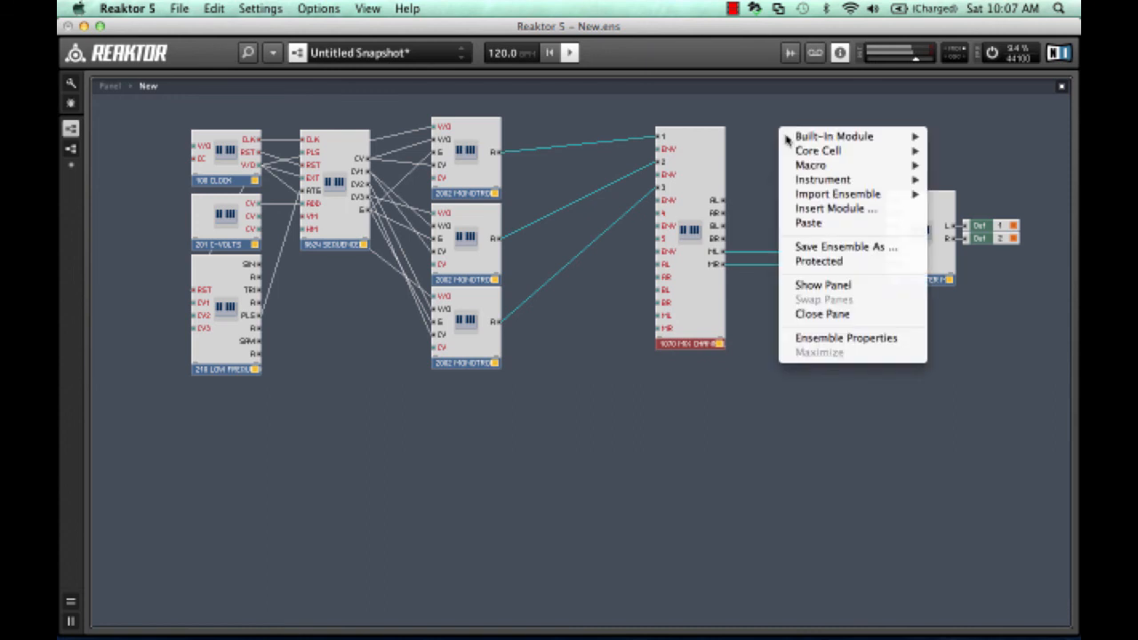
{"action": "mouse_move", "coordinate": [851, 183]}
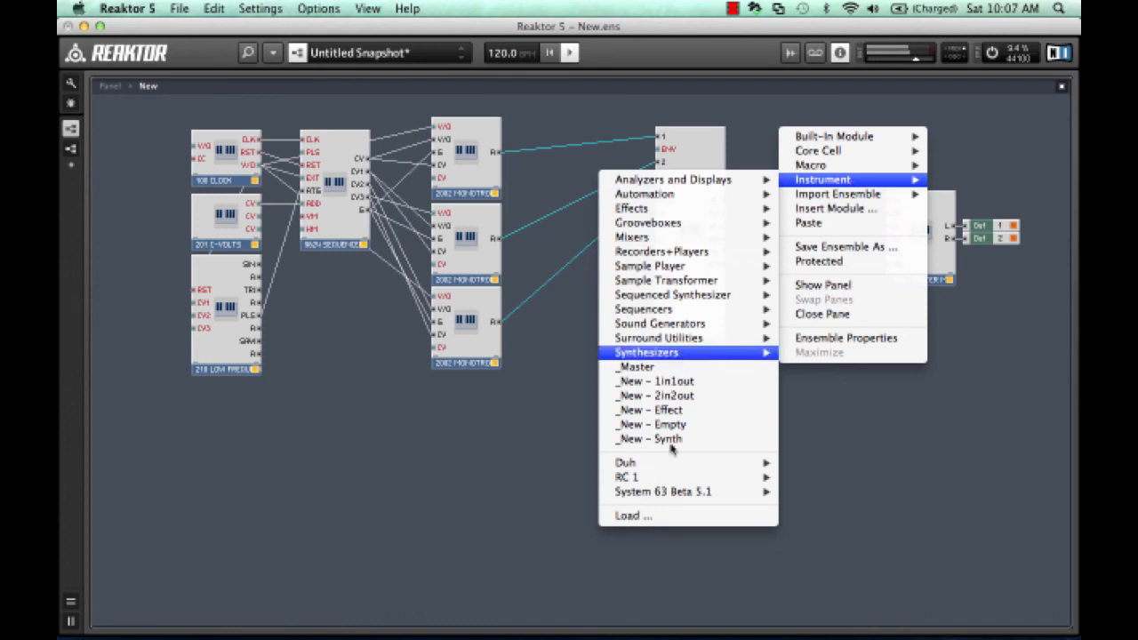
{"action": "mouse_move", "coordinate": [673, 493]}
{"action": "mouse_move", "coordinate": [558, 511]}
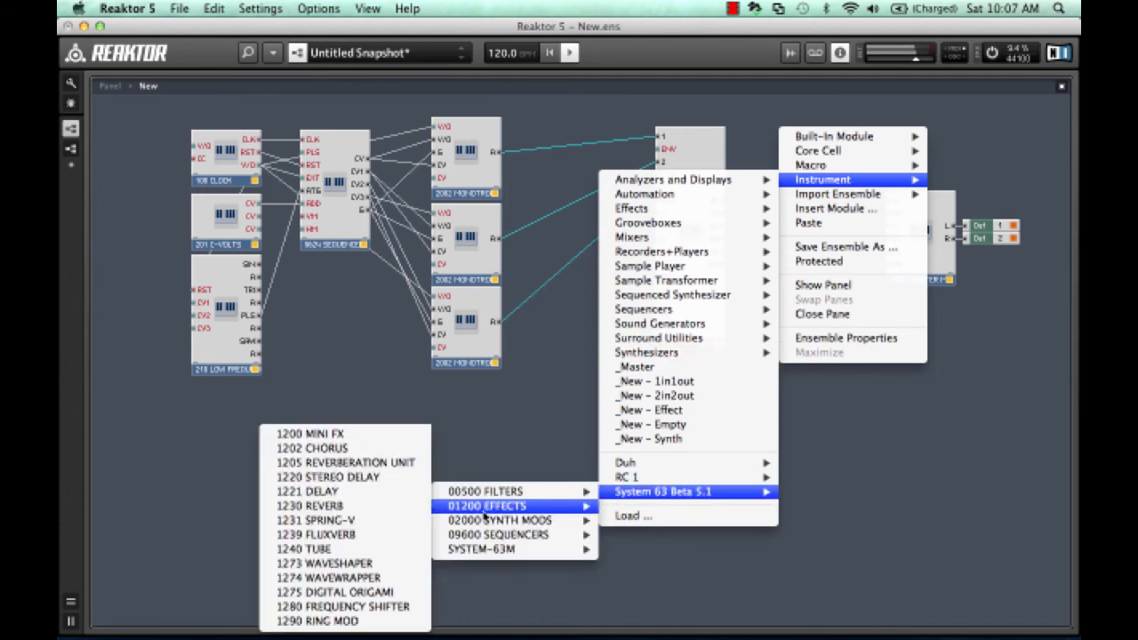
{"action": "left_click", "coordinate": [368, 452]}
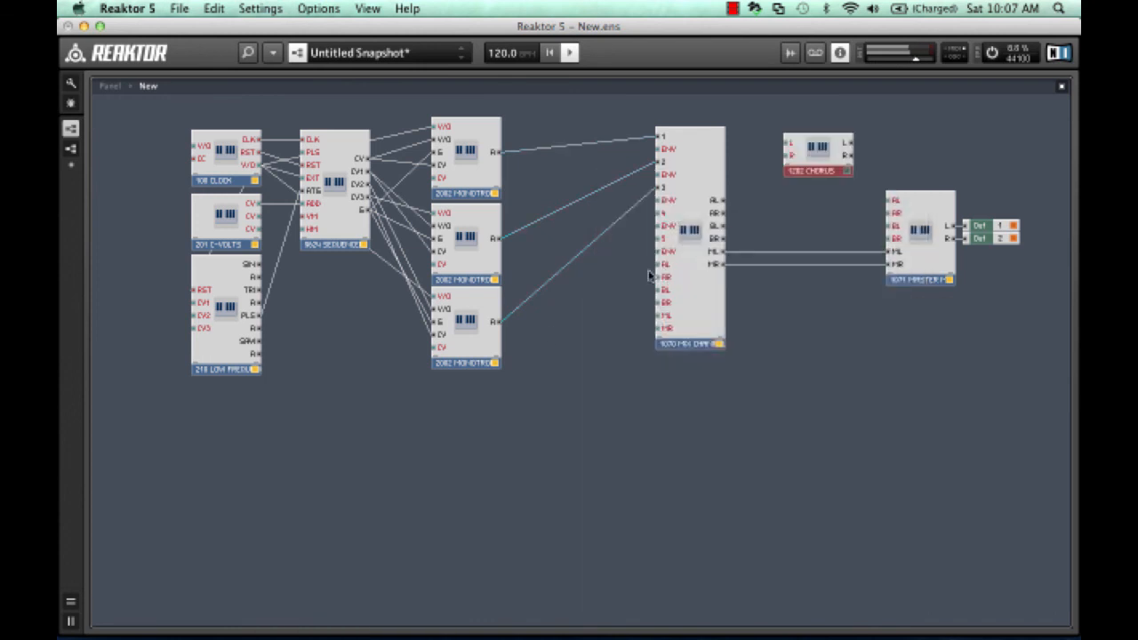
Wire the mix channels' AL and AR outputs through the 1202 CHORUS into the master mix bus's AL and AR inputs.
{"action": "left_click_drag", "start_coordinate": [721, 202], "coordinate": [786, 145]}
{"action": "left_click_drag", "start_coordinate": [725, 218], "coordinate": [791, 165]}
{"action": "left_click_drag", "start_coordinate": [848, 142], "coordinate": [890, 201]}
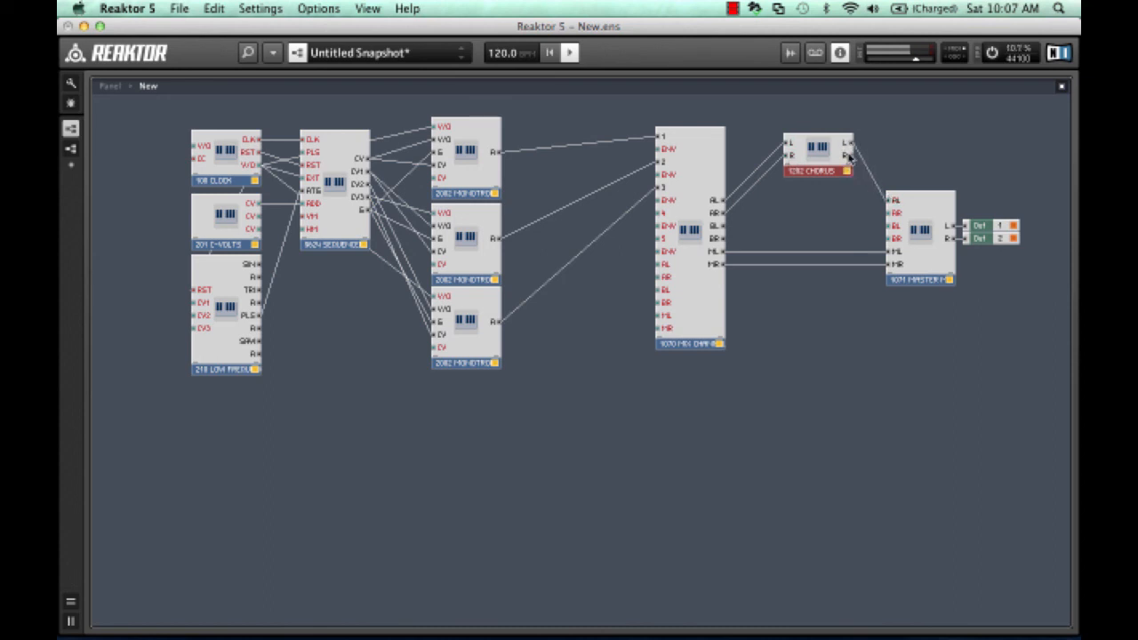
{"action": "left_click_drag", "start_coordinate": [848, 155], "coordinate": [889, 213]}
{"action": "left_click_drag", "start_coordinate": [827, 168], "coordinate": [811, 177]}
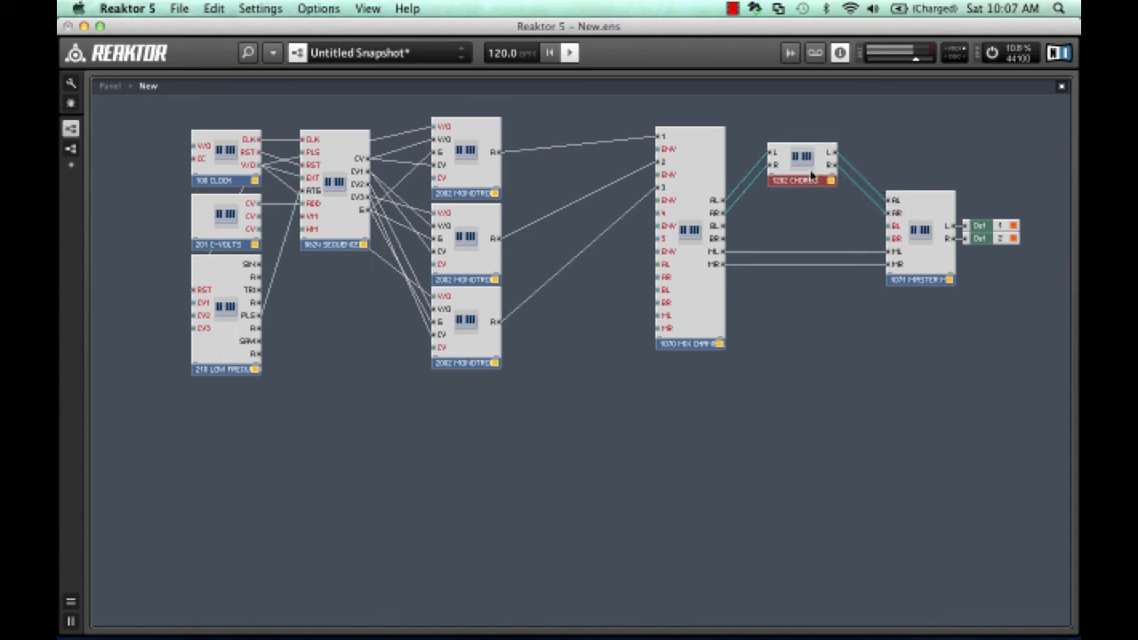
{"action": "double_click", "coordinate": [876, 524]}
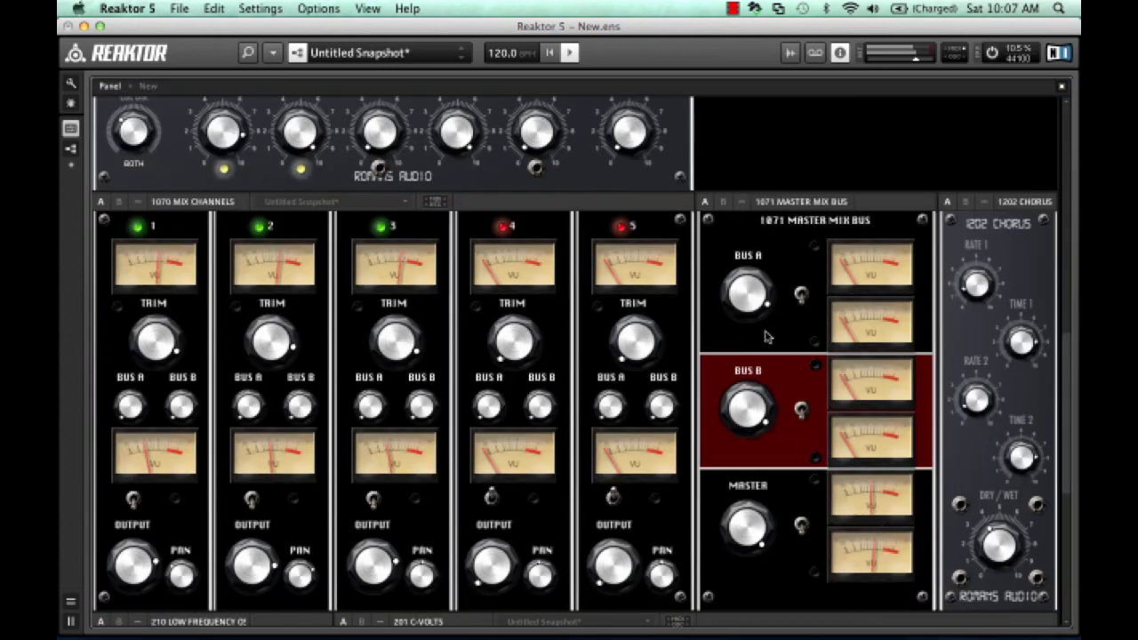
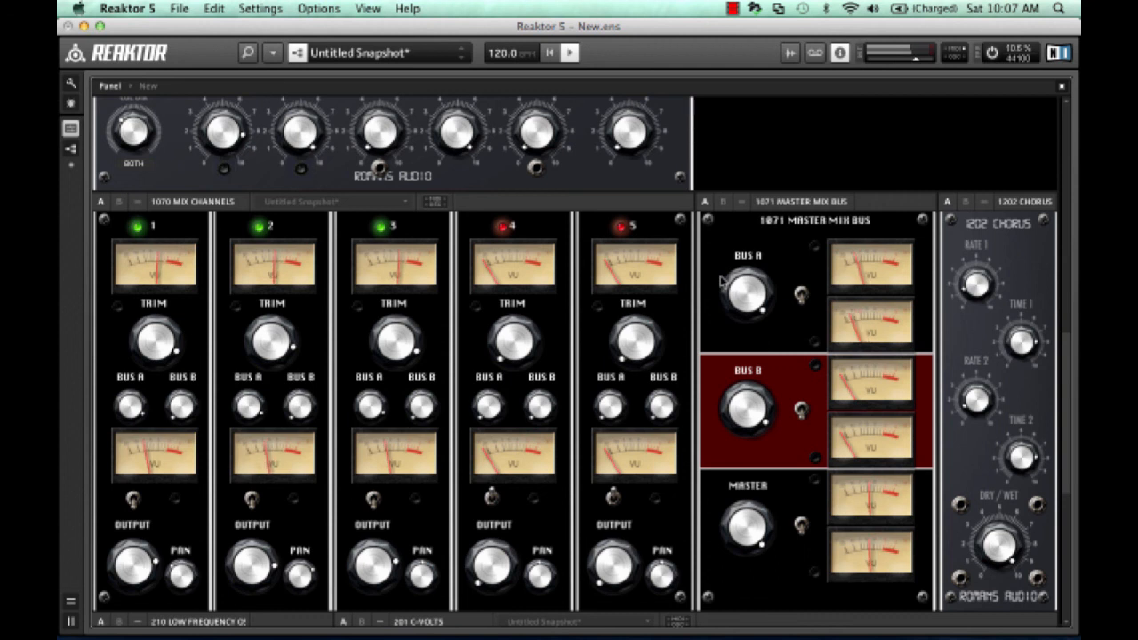
Add a 1221 DELAY and wire it between the mix channels' BL and BR outputs and the master bus's BL and BR inputs.
{"action": "double_click", "coordinate": [796, 167]}
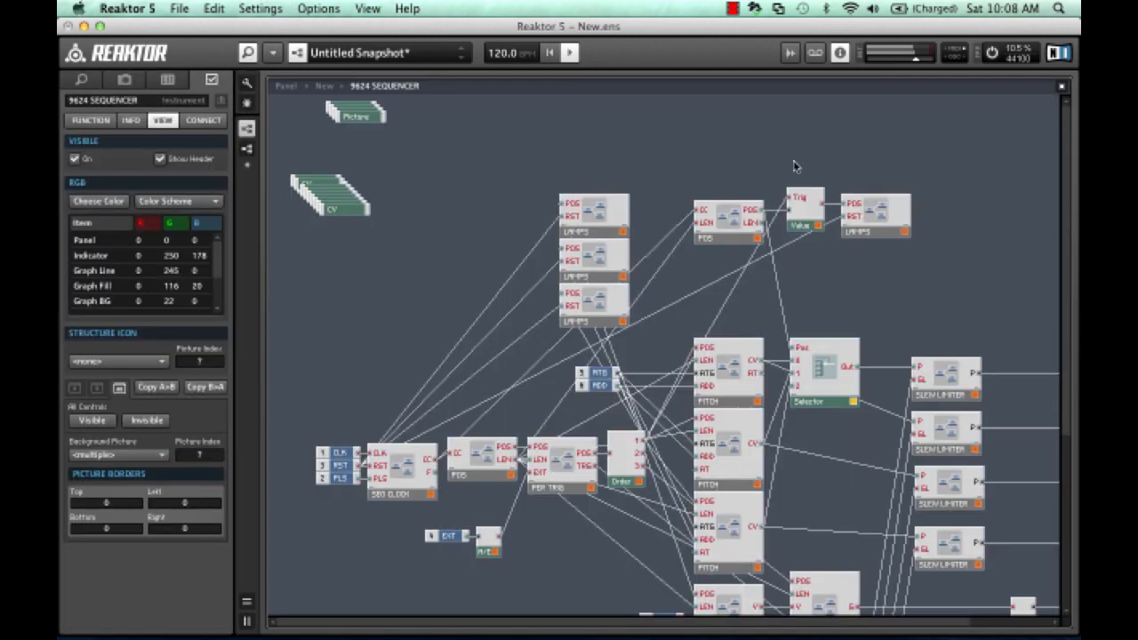
{"action": "double_click", "coordinate": [797, 156]}
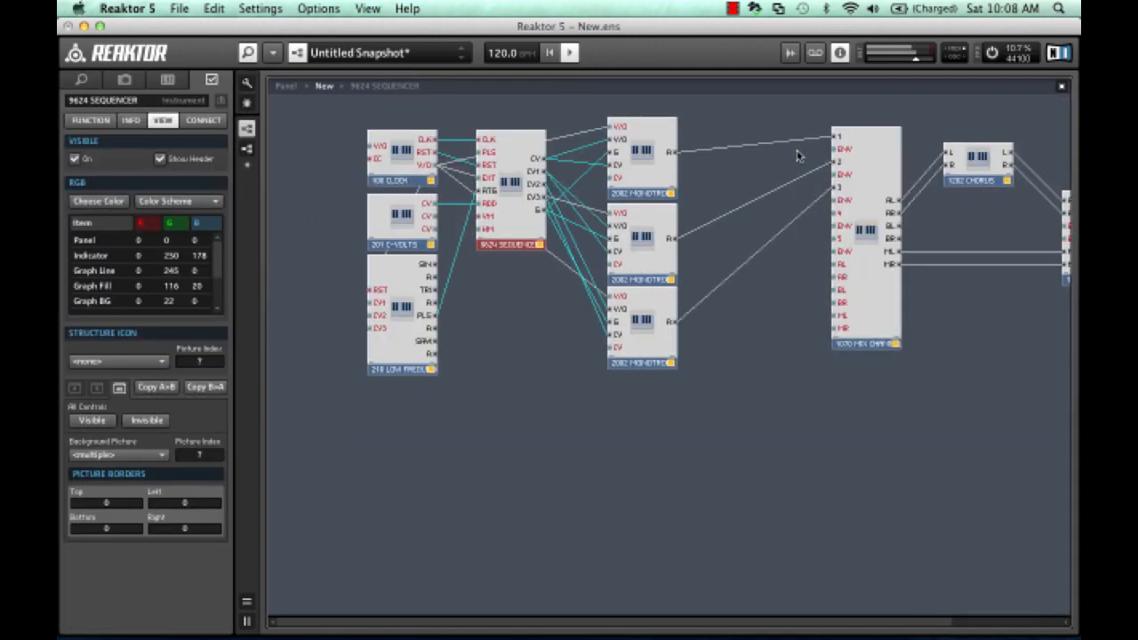
{"action": "scroll", "coordinate": [952, 230], "scroll_direction": "right", "scroll_amount": 5}
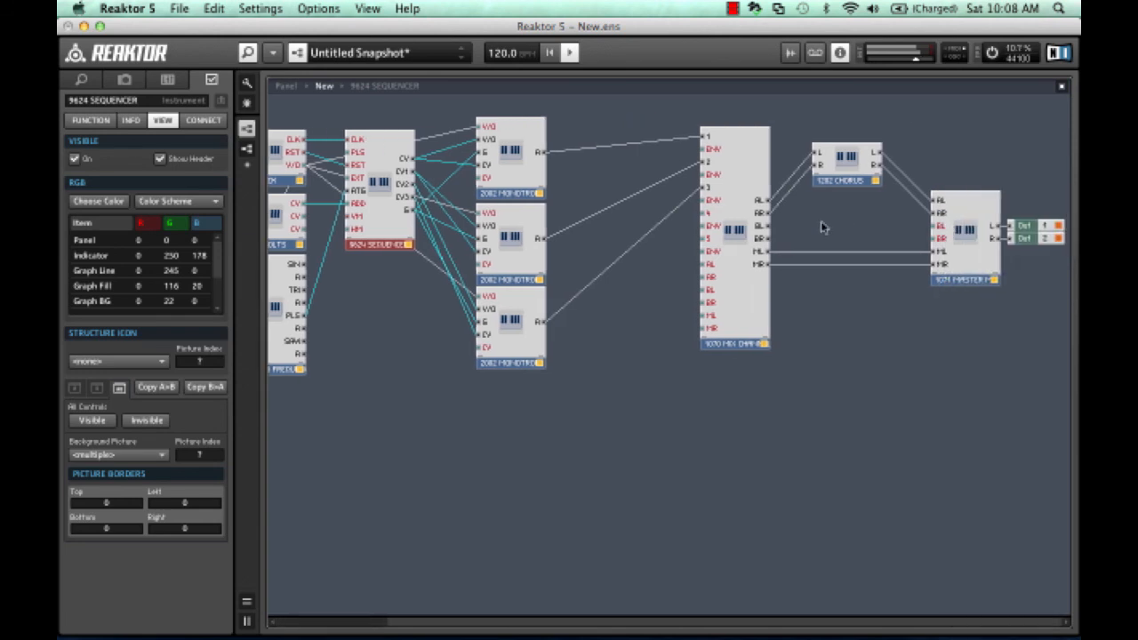
{"action": "right_click", "coordinate": [820, 200]}
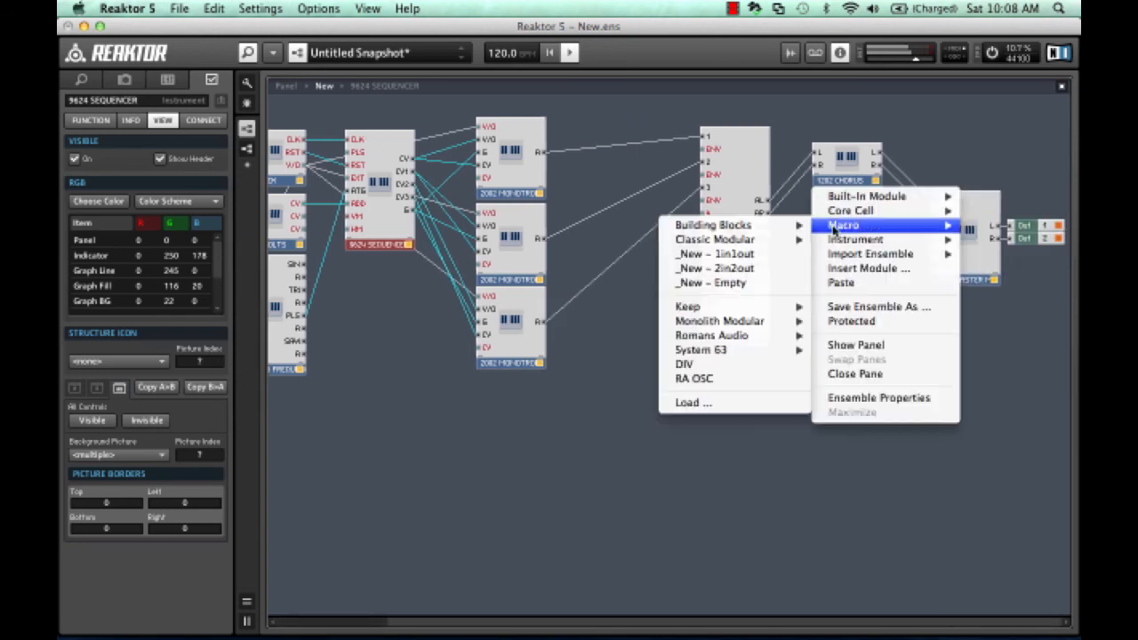
{"action": "mouse_move", "coordinate": [835, 242]}
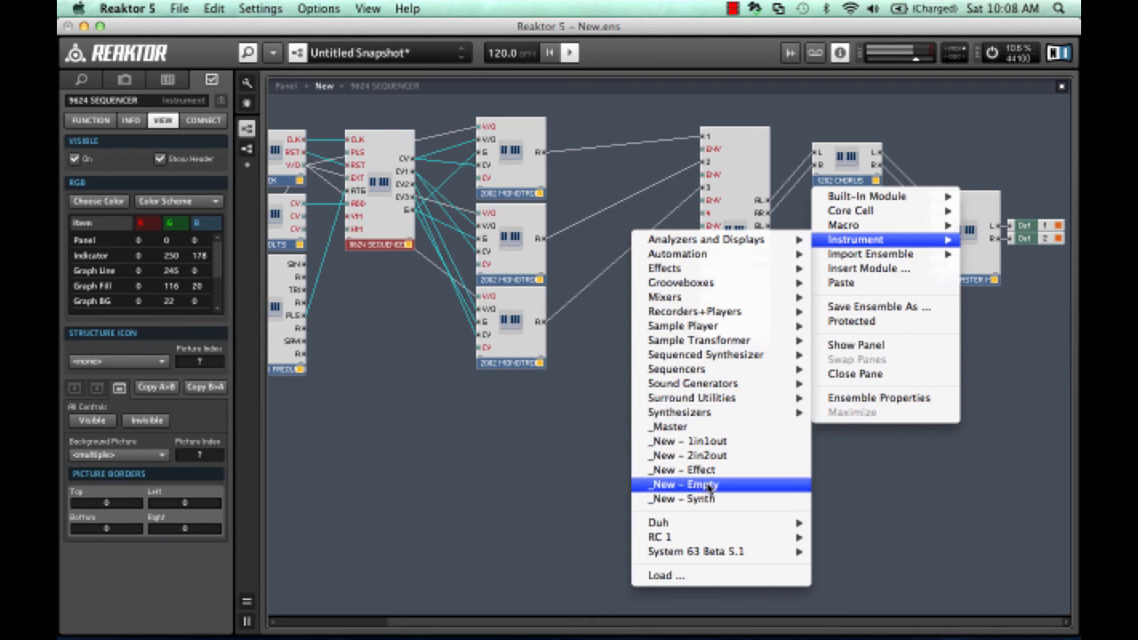
{"action": "mouse_move", "coordinate": [680, 539]}
{"action": "mouse_move", "coordinate": [576, 539]}
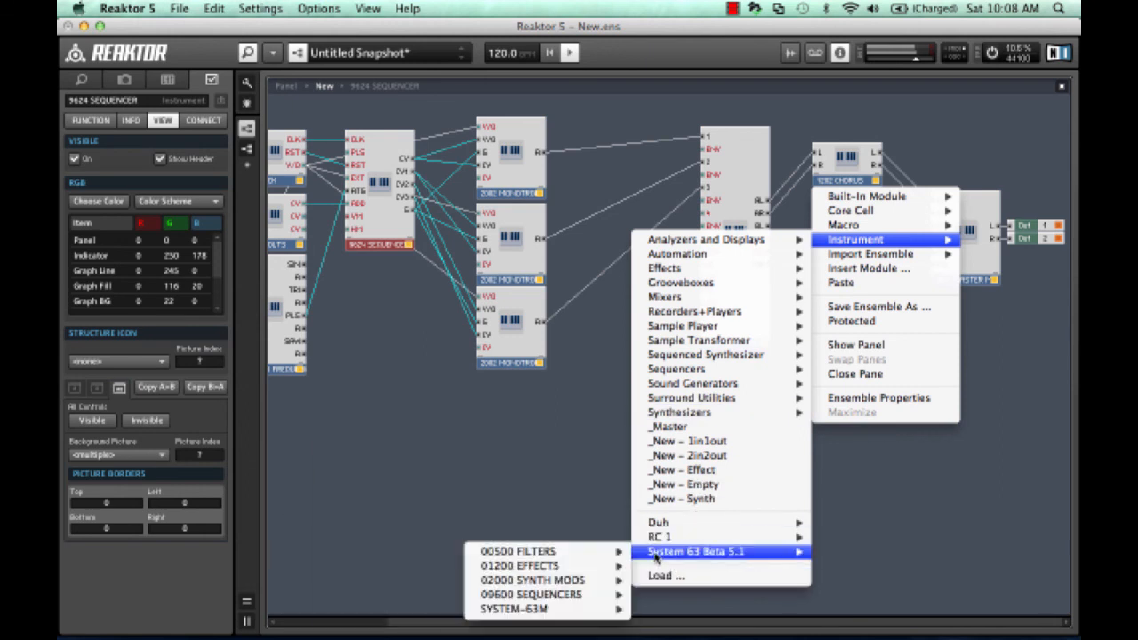
{"action": "mouse_move", "coordinate": [527, 585]}
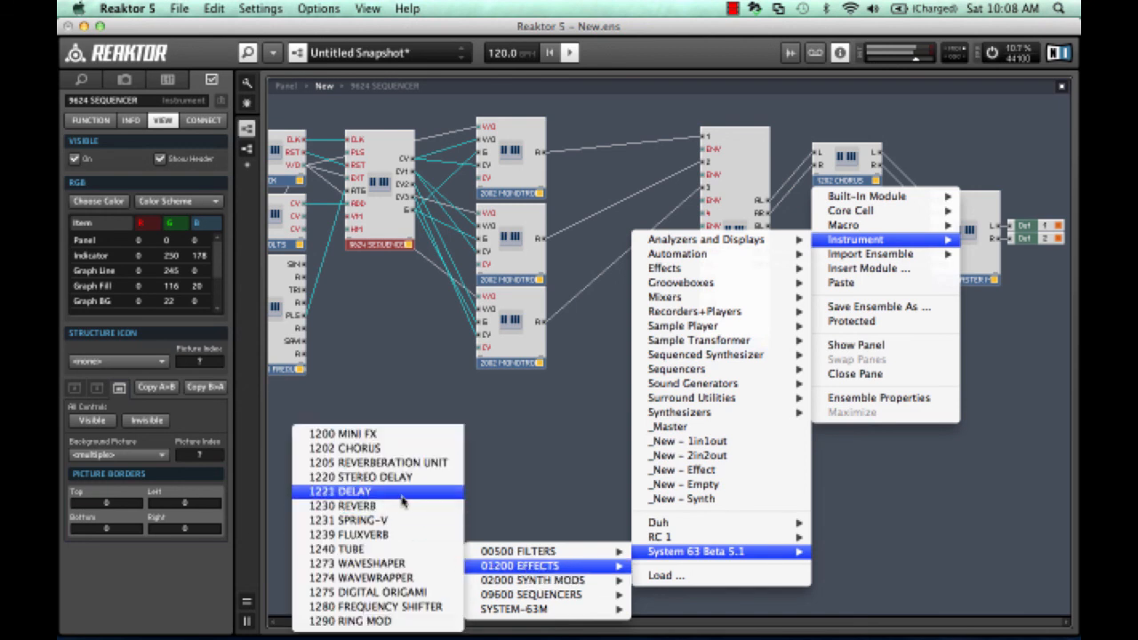
{"action": "left_click", "coordinate": [401, 493]}
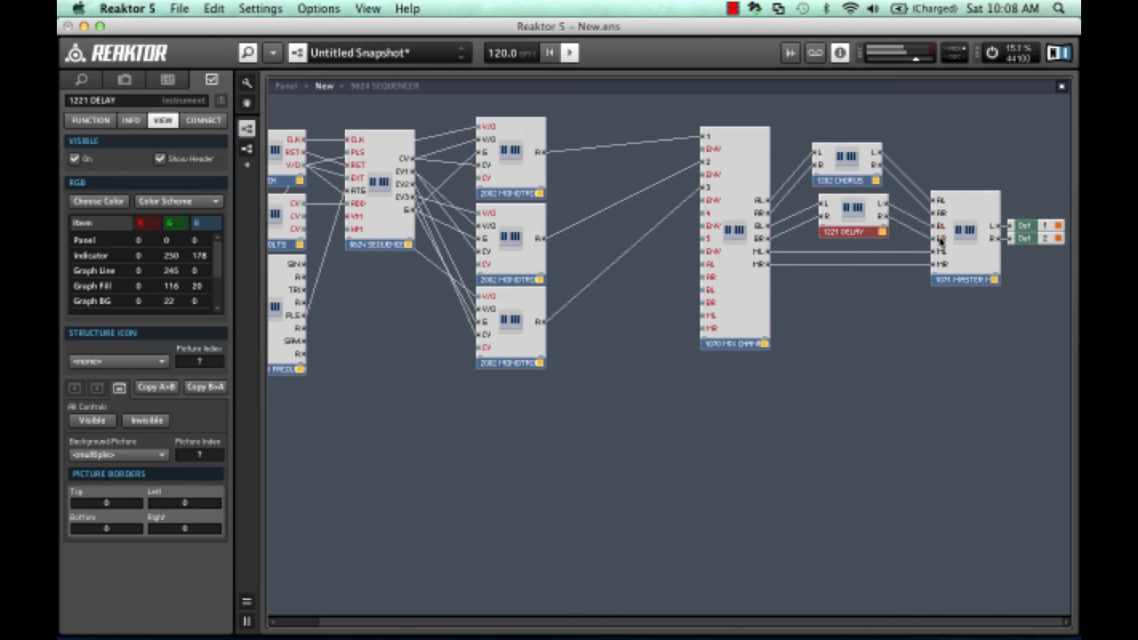
Place the 1221 DELAY panel beside the 9624 SEQUENCER and raise its DRY/WET.
{"action": "double_click", "coordinate": [819, 373]}
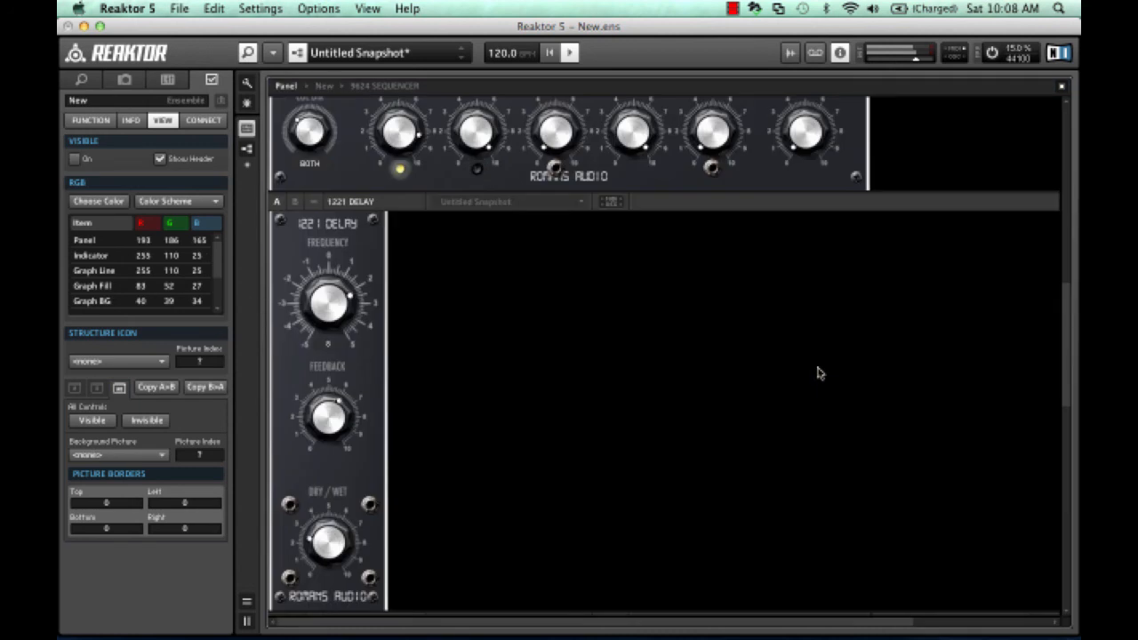
{"action": "left_click", "coordinate": [354, 202]}
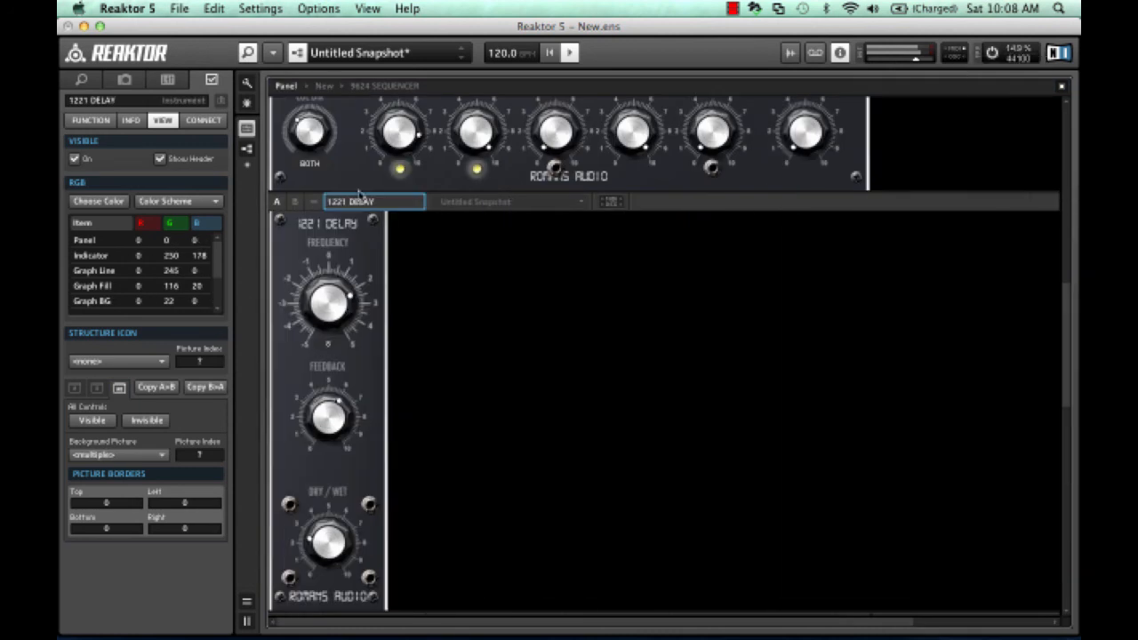
{"action": "scroll", "coordinate": [412, 255], "scroll_direction": "up", "scroll_amount": 5}
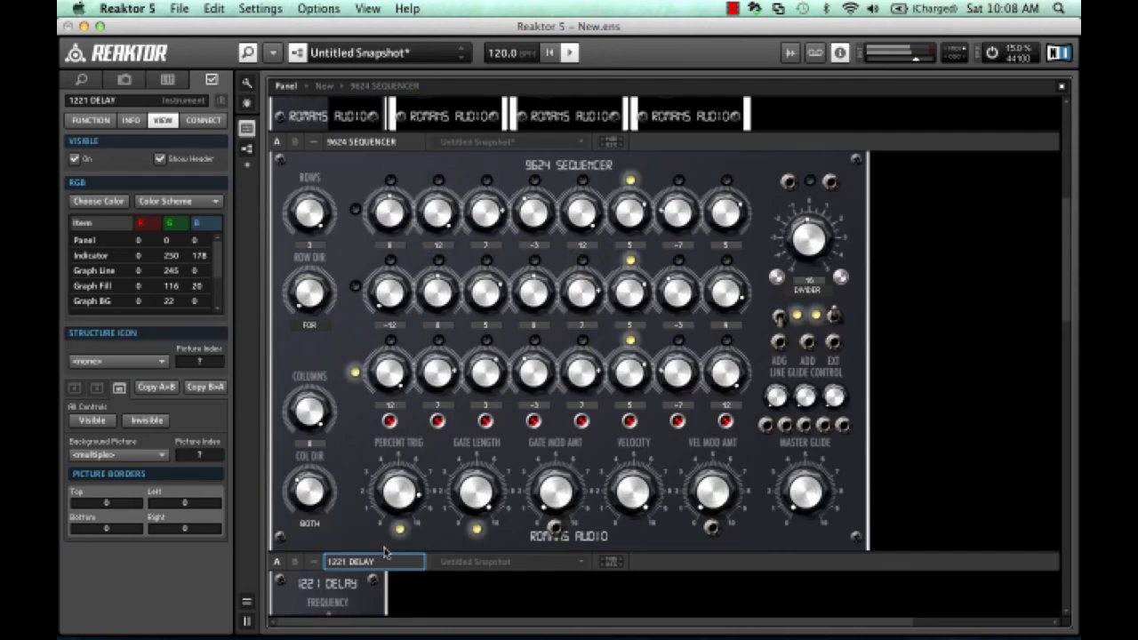
{"action": "left_click_drag", "start_coordinate": [384, 565], "coordinate": [986, 146]}
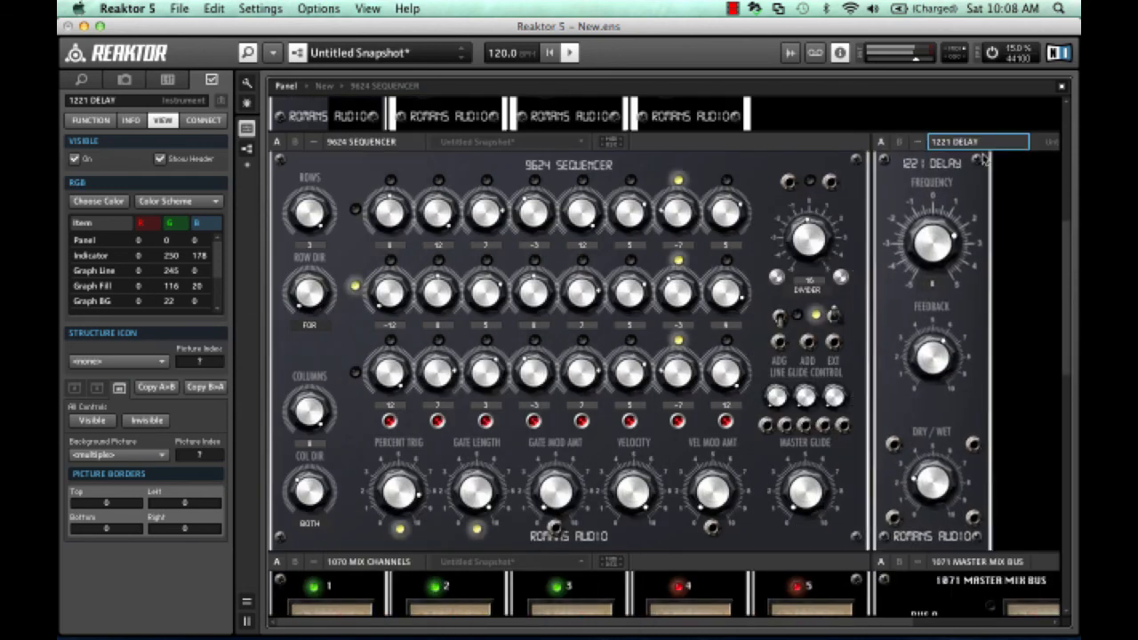
{"action": "left_click_drag", "start_coordinate": [934, 498], "coordinate": [920, 391]}
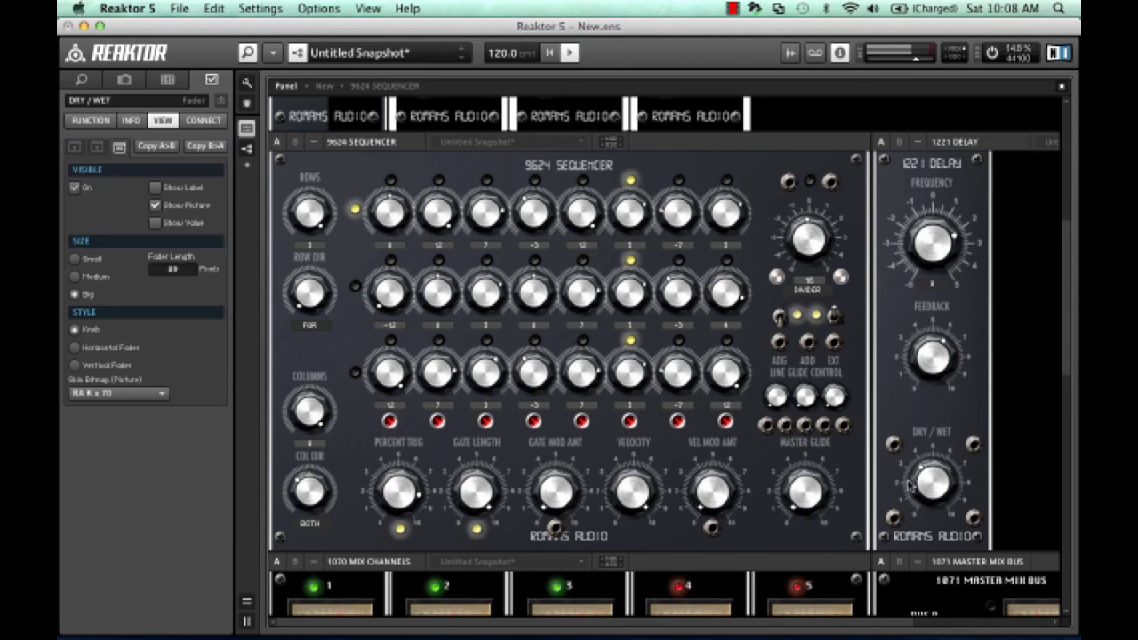
Raise the BUS B send of mix channel 1 and select the BUS B level knob on the 1071 MASTER MIX BUS.
{"action": "scroll", "coordinate": [896, 250], "scroll_direction": "down", "scroll_amount": 6}
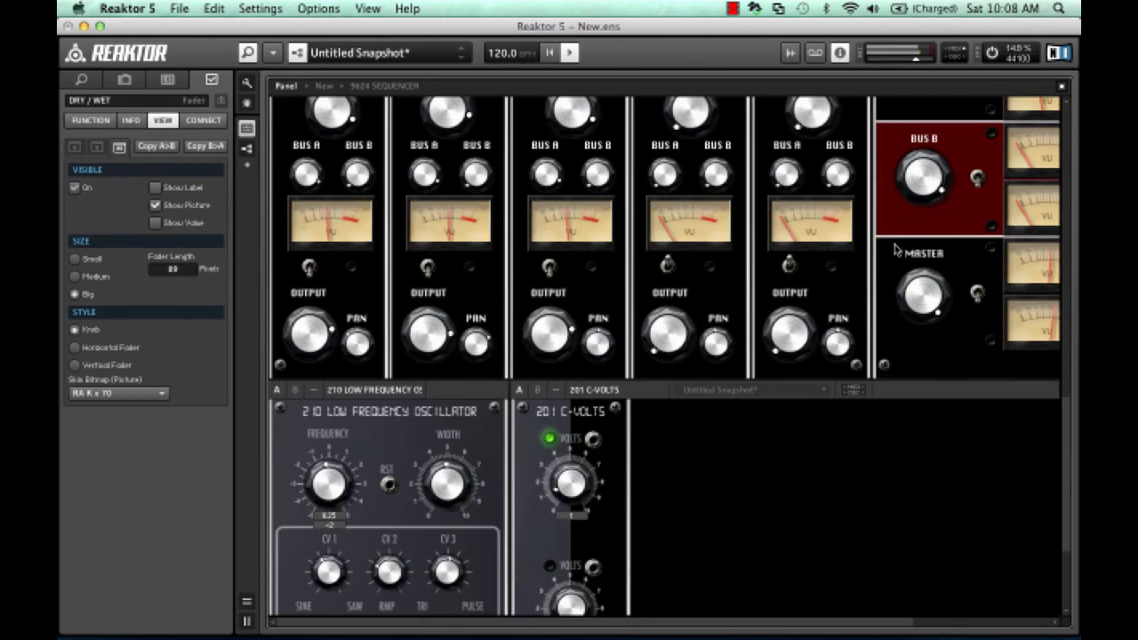
{"action": "scroll", "coordinate": [896, 250], "scroll_direction": "up", "scroll_amount": 1}
{"action": "scroll", "coordinate": [896, 250], "scroll_direction": "right", "scroll_amount": 2}
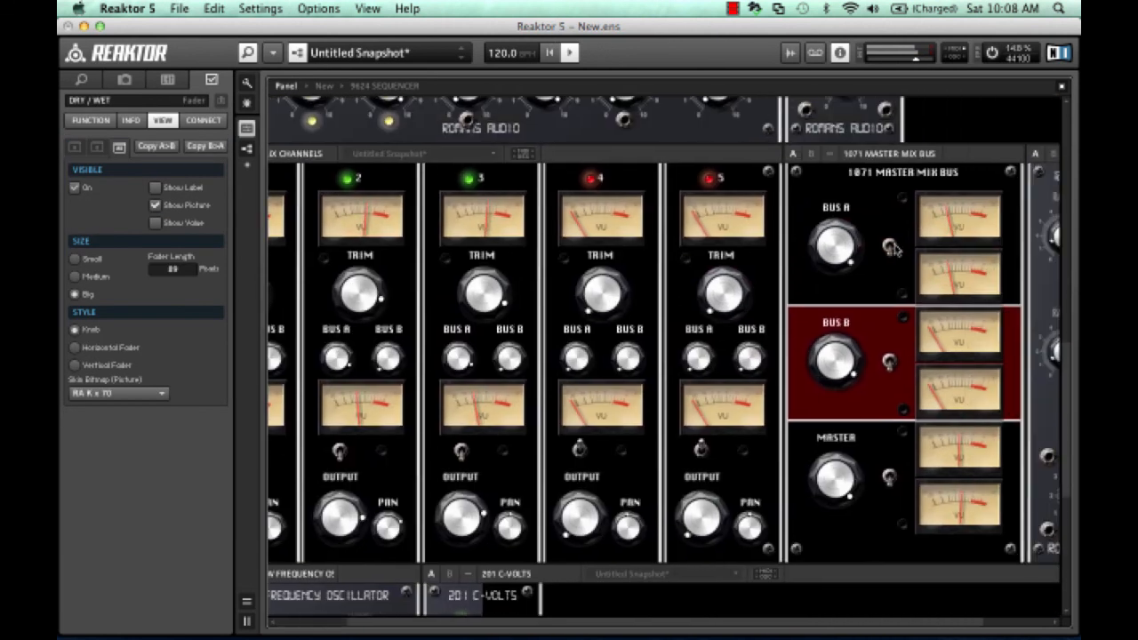
{"action": "scroll", "coordinate": [896, 251], "scroll_direction": "left", "scroll_amount": 2}
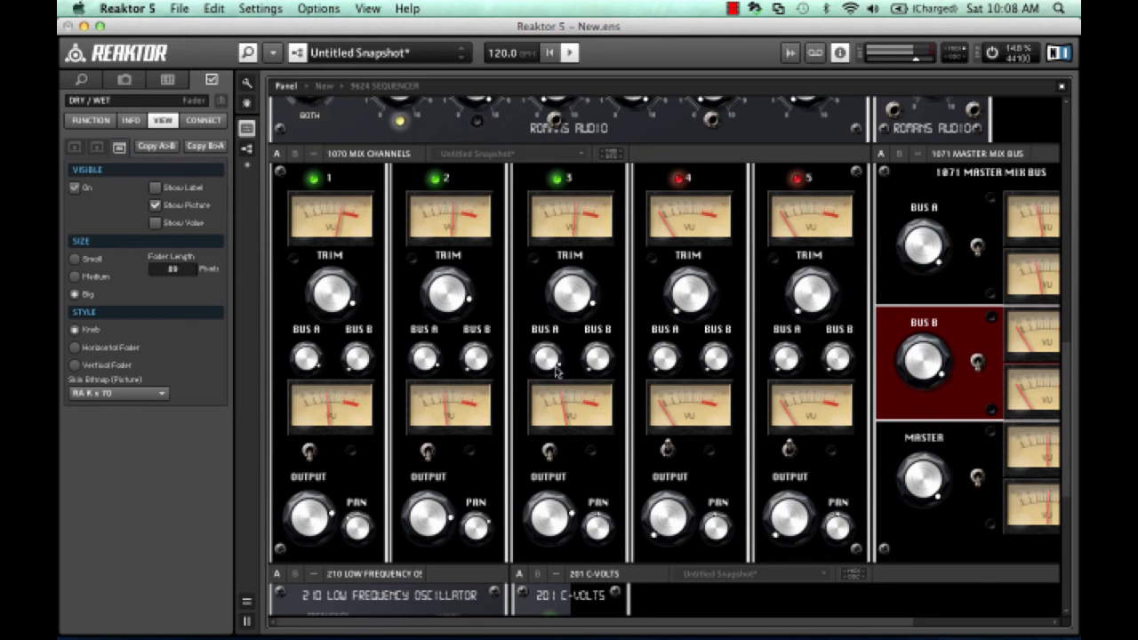
{"action": "left_click", "coordinate": [357, 360]}
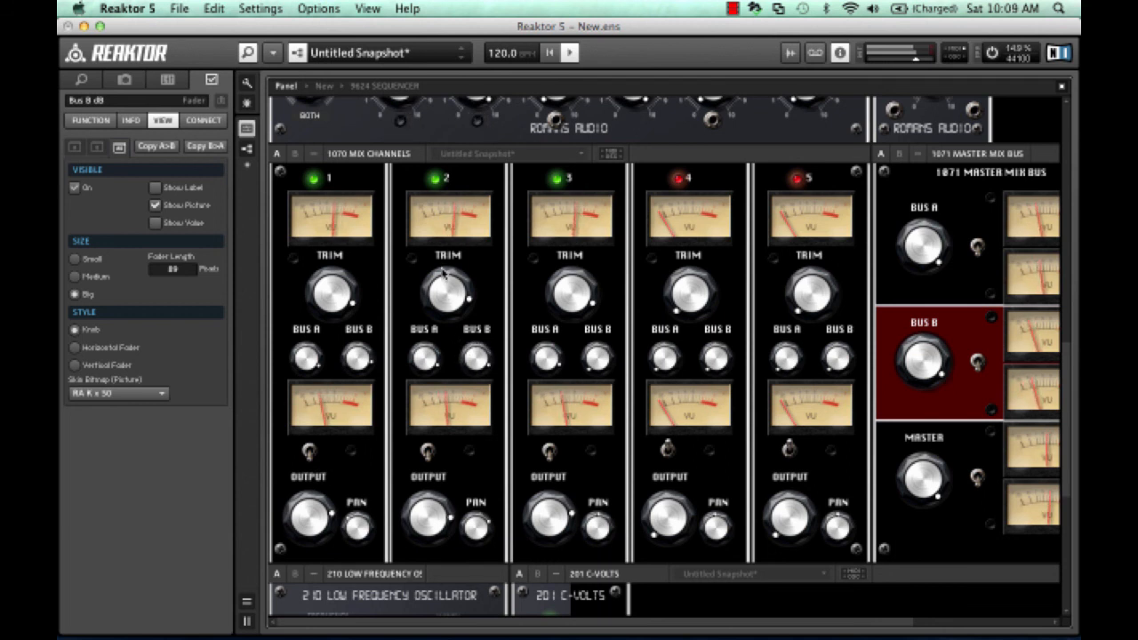
{"action": "scroll", "coordinate": [443, 276], "scroll_direction": "right", "scroll_amount": 5}
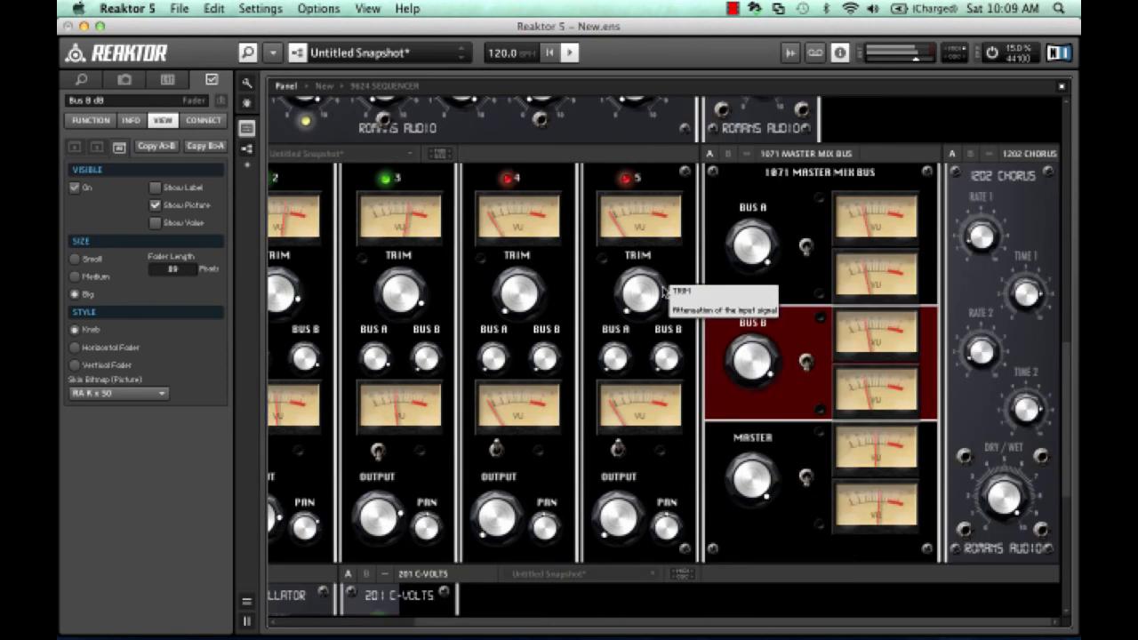
{"action": "left_click", "coordinate": [733, 356]}
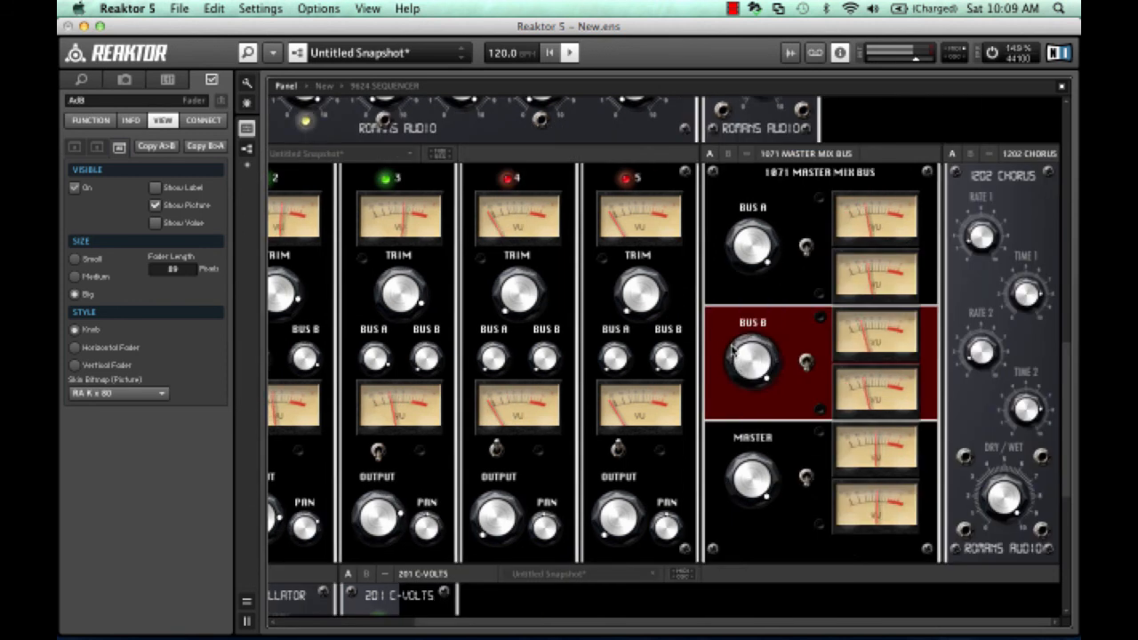
Switch off mix channels 2 and 3 in the 1070 MIX CHANNELS module.
{"action": "scroll", "coordinate": [734, 353], "scroll_direction": "left", "scroll_amount": 4}
{"action": "scroll", "coordinate": [733, 353], "scroll_direction": "right", "scroll_amount": 3}
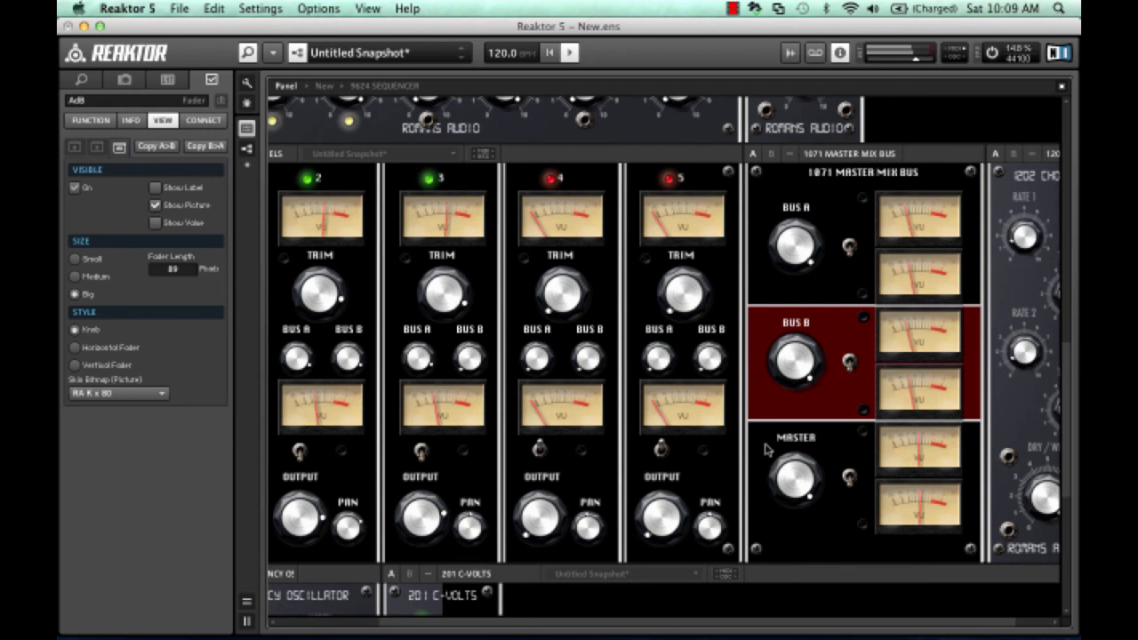
{"action": "scroll", "coordinate": [766, 450], "scroll_direction": "left", "scroll_amount": 4}
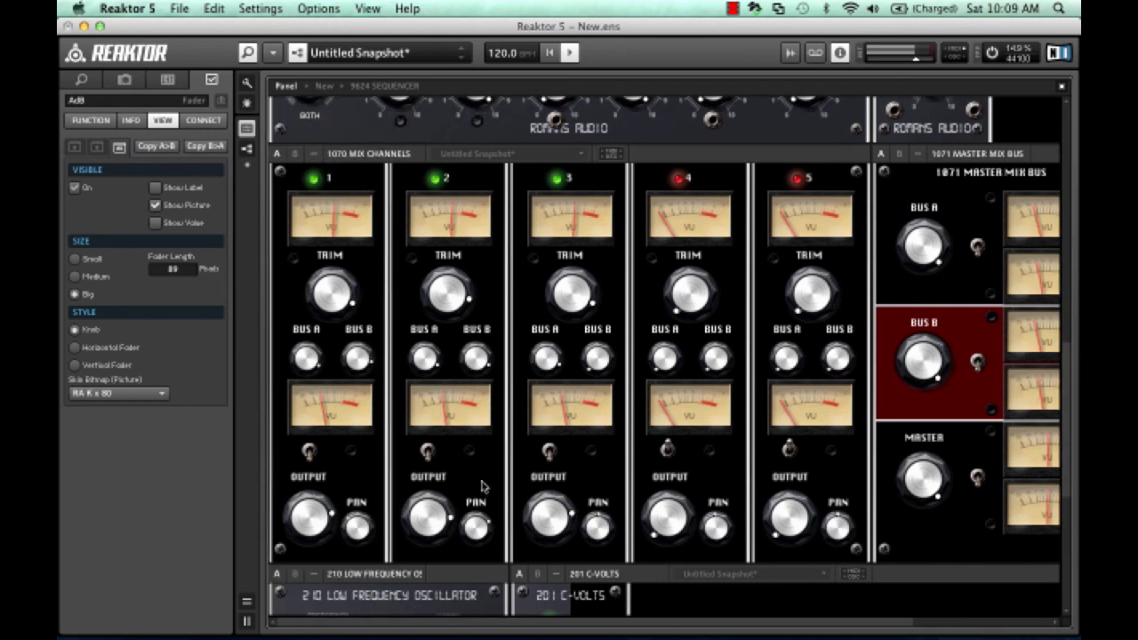
{"action": "scroll", "coordinate": [455, 500], "scroll_direction": "down", "scroll_amount": 10}
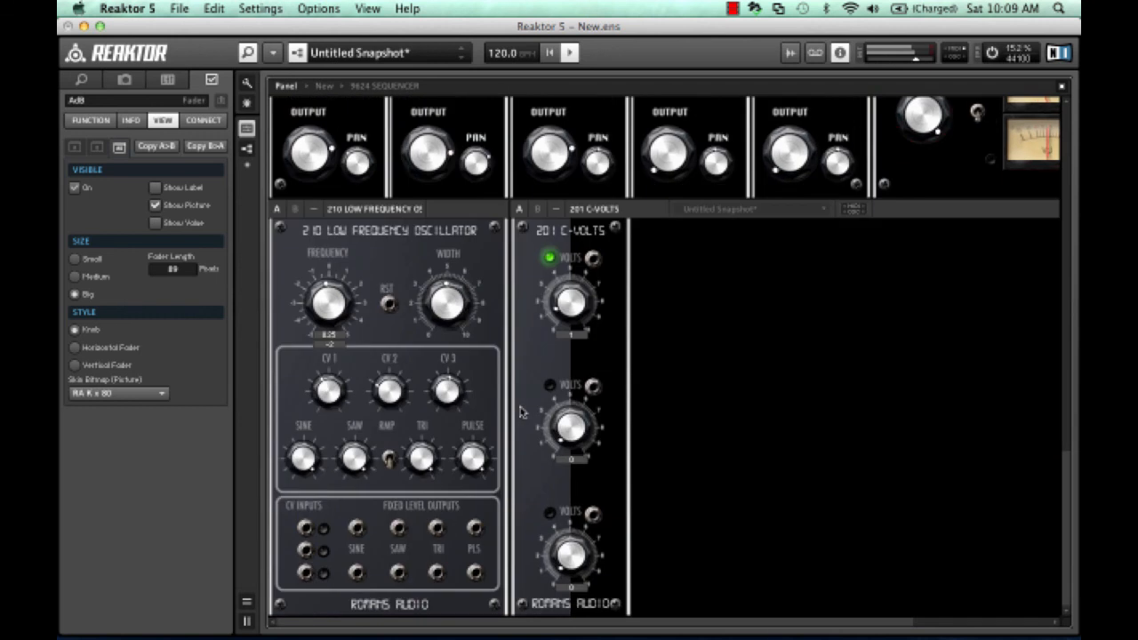
{"action": "scroll", "coordinate": [523, 412], "scroll_direction": "up", "scroll_amount": 10}
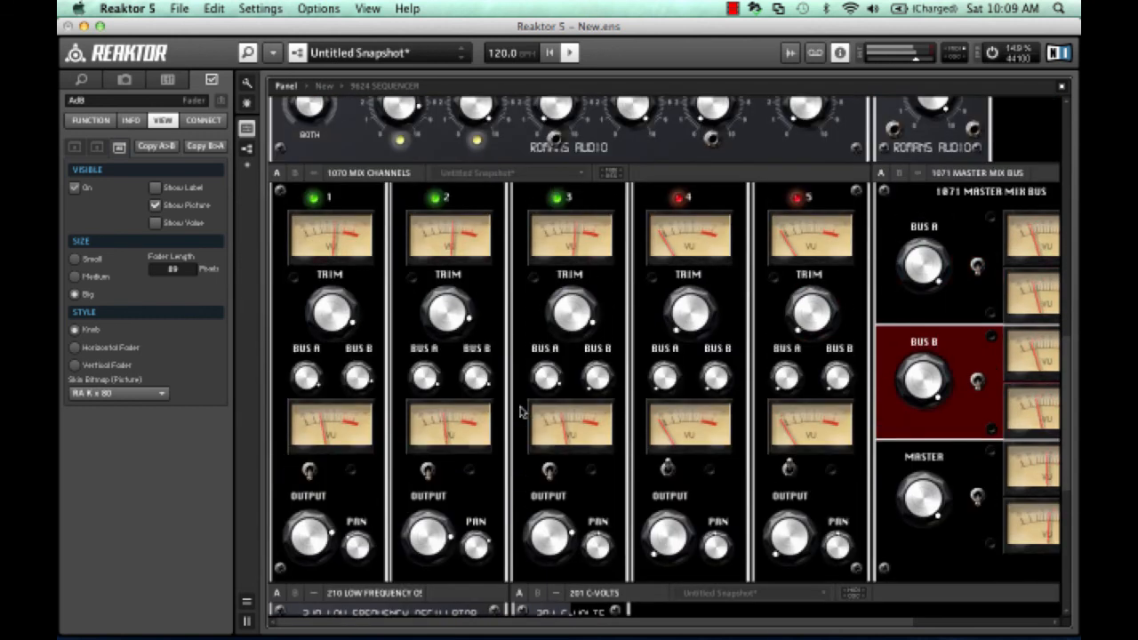
{"action": "left_click", "coordinate": [429, 471]}
{"action": "left_click", "coordinate": [547, 472]}
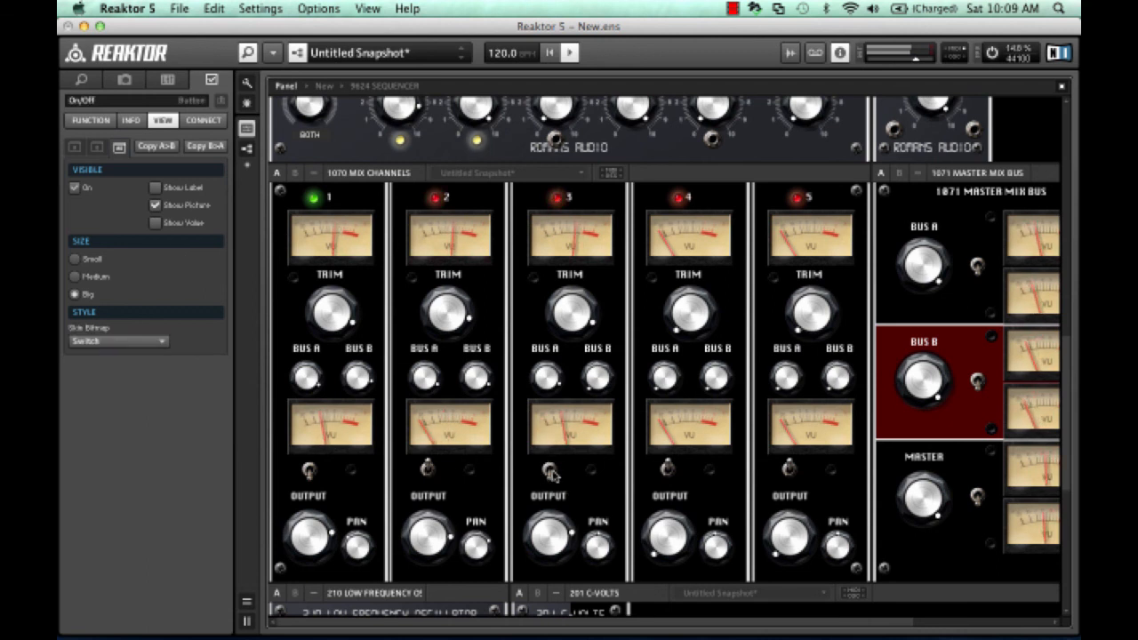
Select the OUTPUT and BUS B knobs of mix channel 1 and stop playback.
{"action": "left_click", "coordinate": [303, 524]}
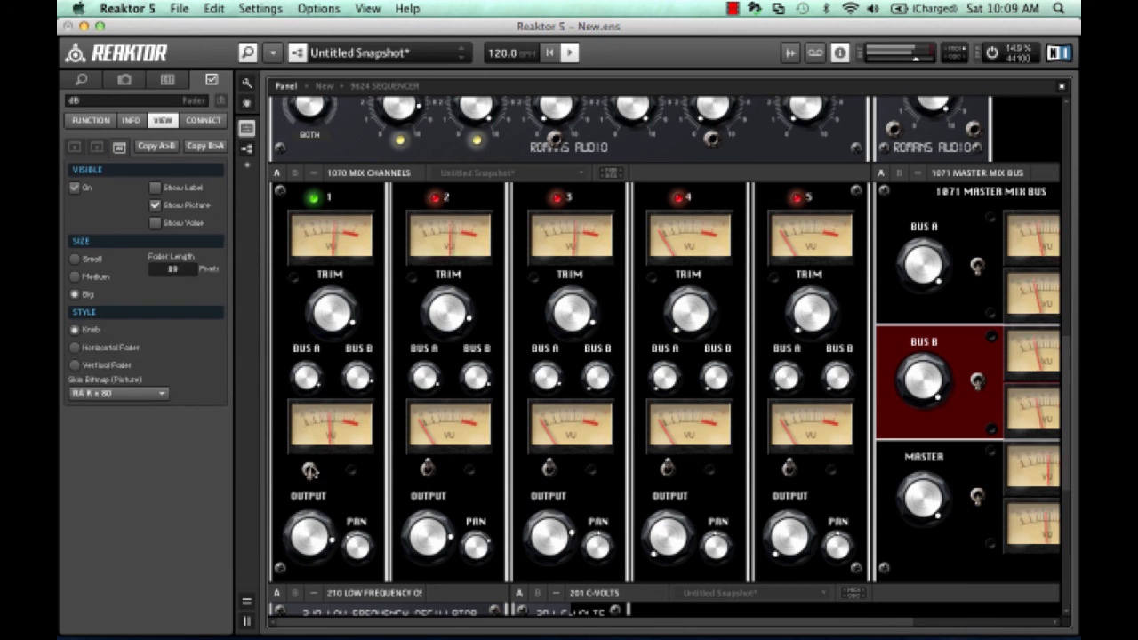
{"action": "left_click", "coordinate": [359, 378]}
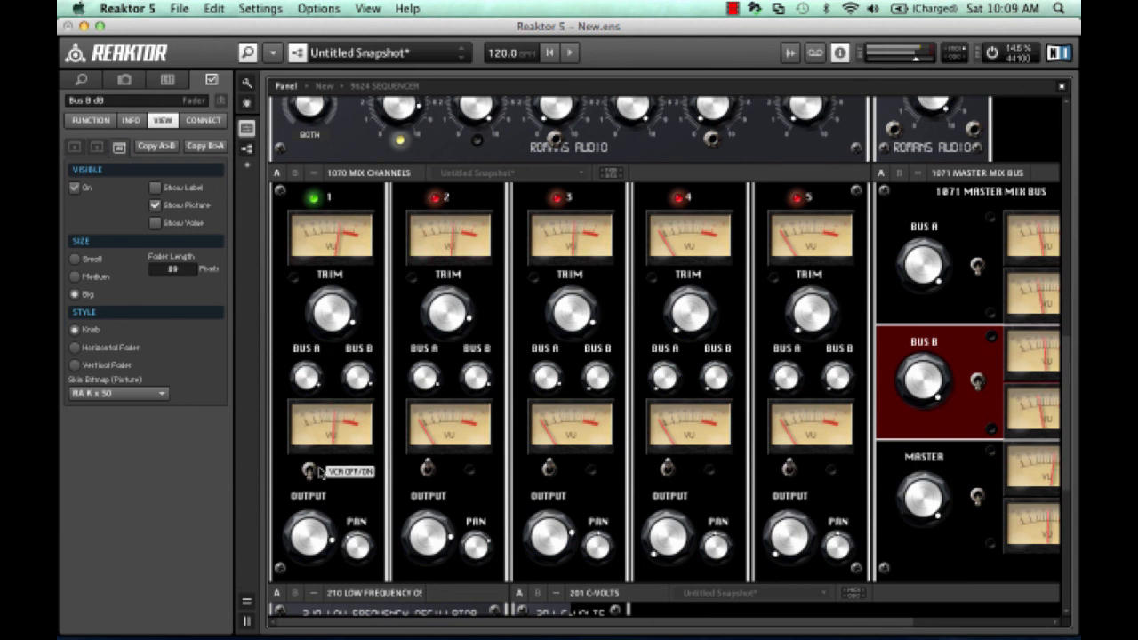
Open the ensemble structure and delete all three 2002 MONOTROFF modules.
{"action": "scroll", "coordinate": [704, 282], "scroll_direction": "up", "scroll_amount": 5}
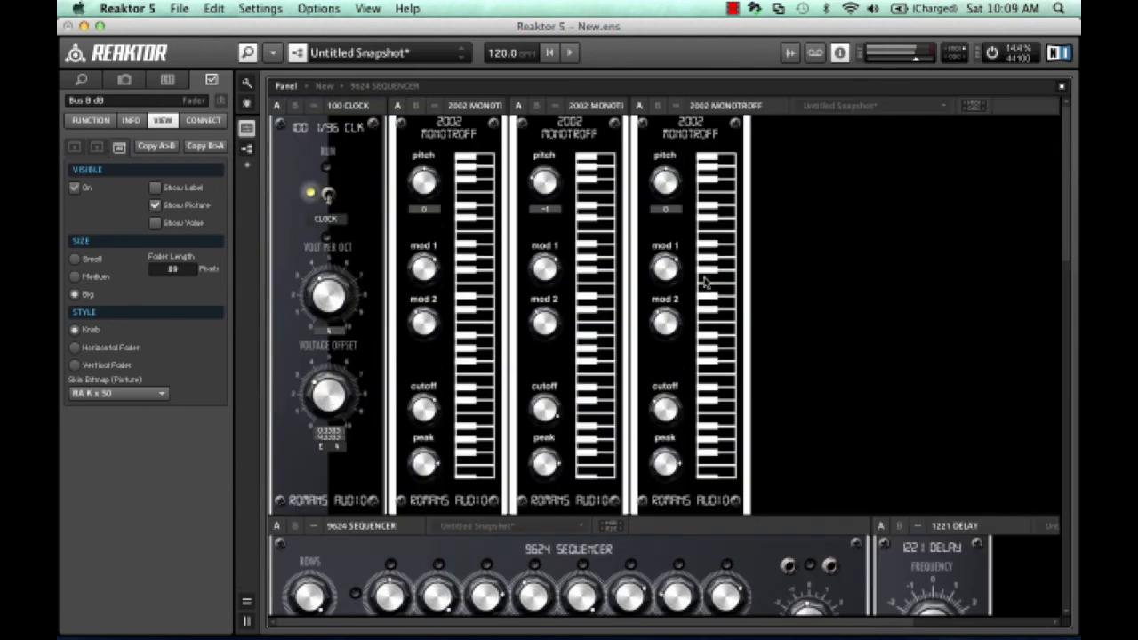
{"action": "scroll", "coordinate": [705, 282], "scroll_direction": "down", "scroll_amount": 10}
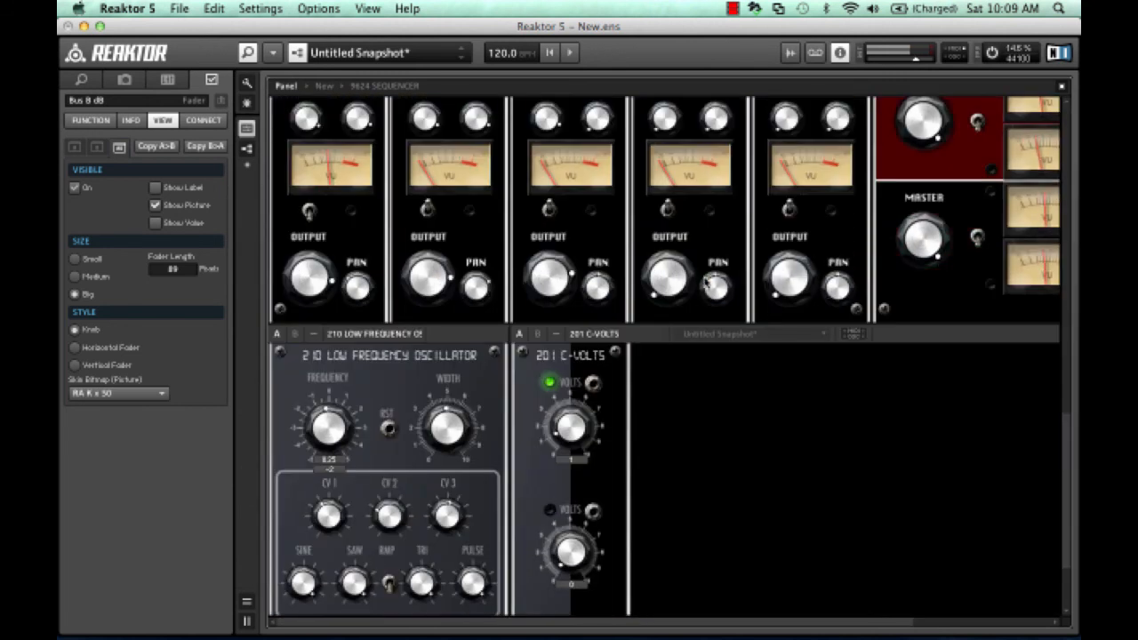
{"action": "scroll", "coordinate": [704, 283], "scroll_direction": "right", "scroll_amount": 1}
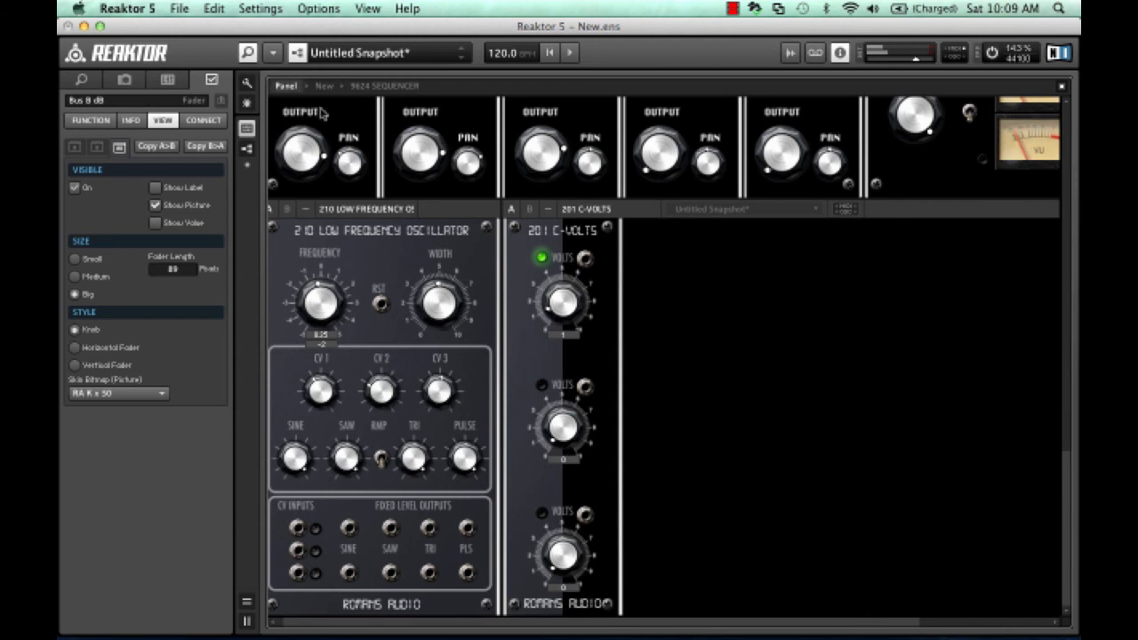
{"action": "left_click", "coordinate": [248, 54]}
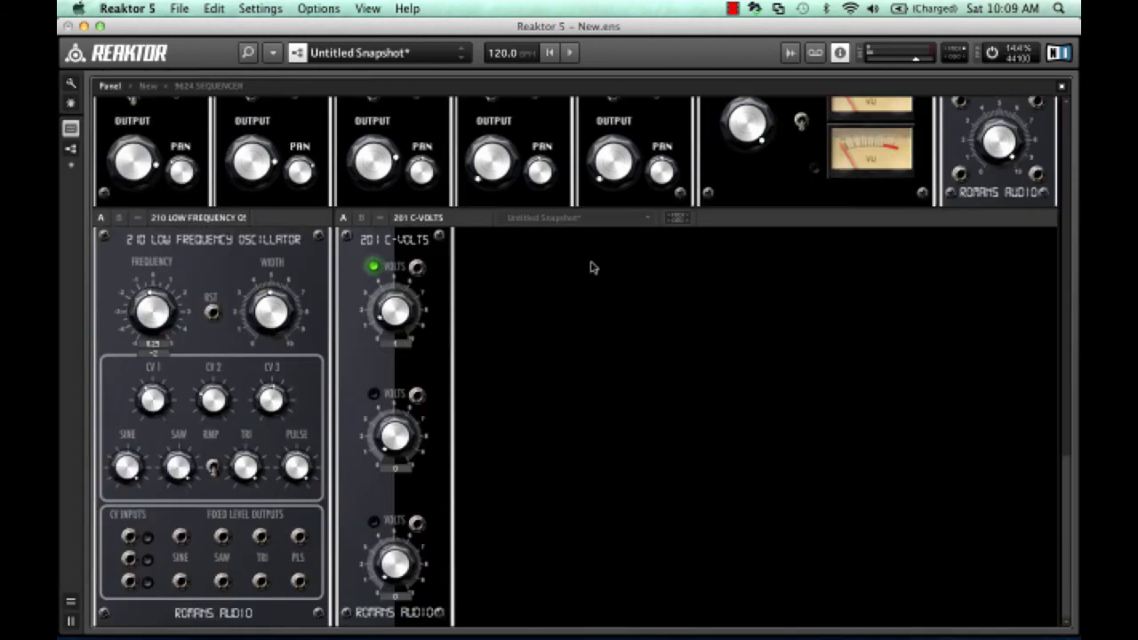
{"action": "double_click", "coordinate": [628, 288]}
{"action": "double_click", "coordinate": [629, 285]}
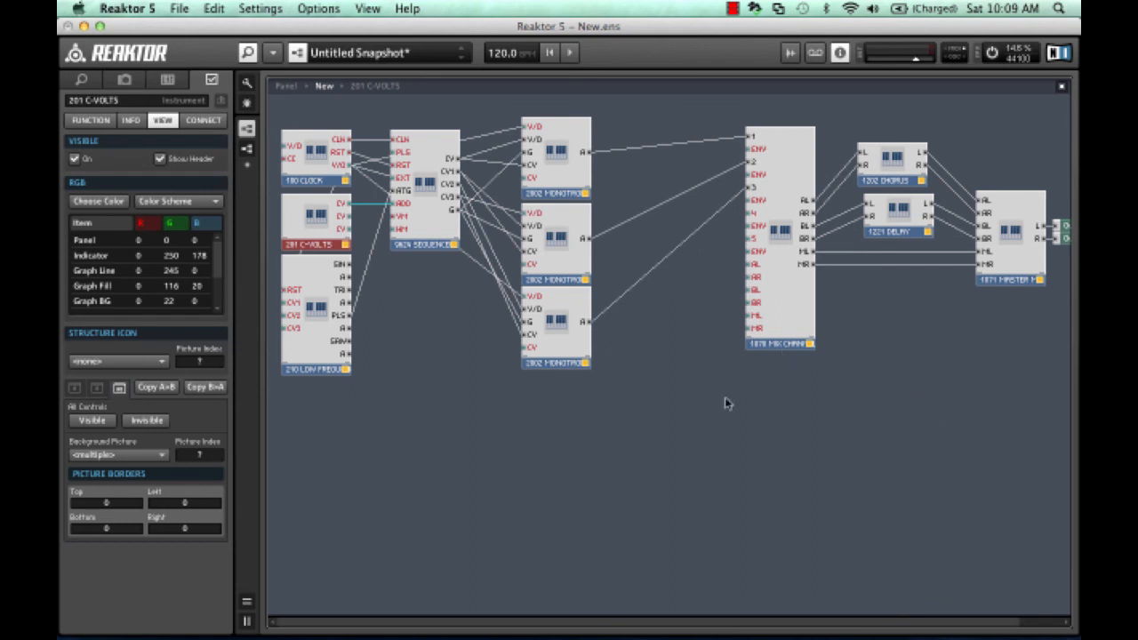
{"action": "left_click_drag", "start_coordinate": [552, 391], "coordinate": [548, 254]}
{"action": "key", "text": "Delete"}
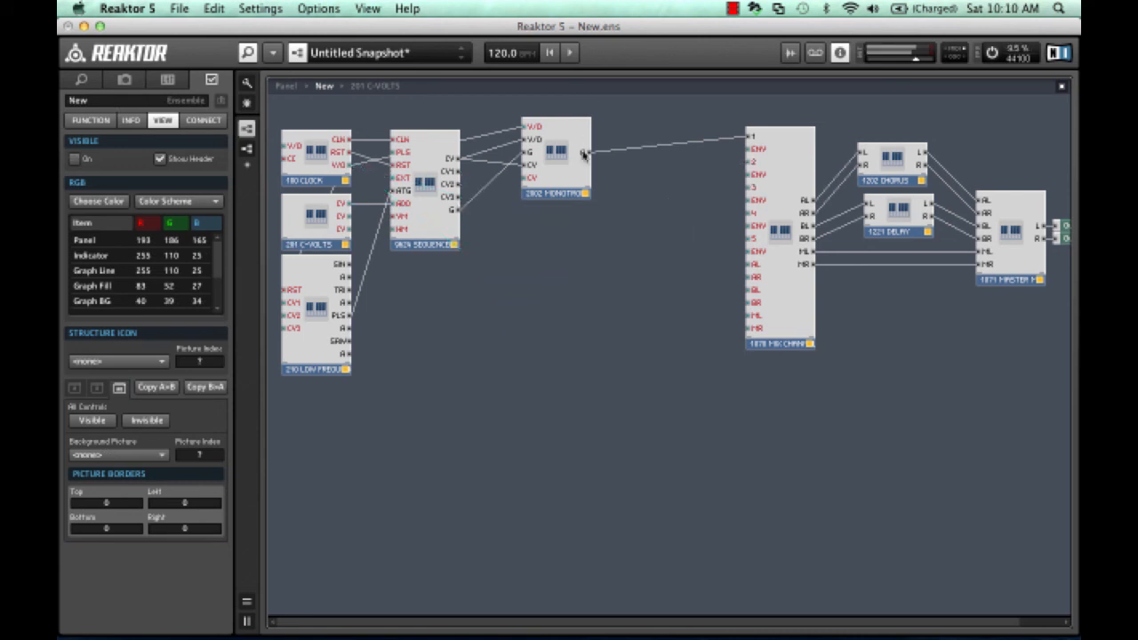
{"action": "left_click", "coordinate": [569, 181]}
{"action": "key", "text": "Delete"}
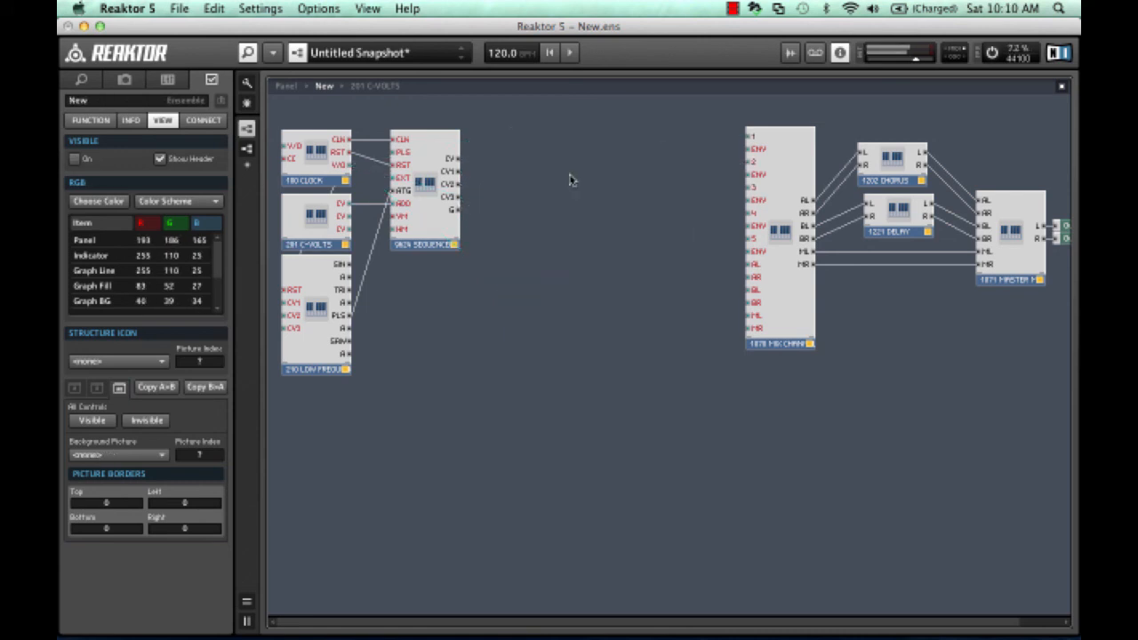
Add a 303 VCO beside the sequencer and feed its two V/O inputs from the clock's V/O and the sequencer's CV outputs.
{"action": "right_click", "coordinate": [495, 122]}
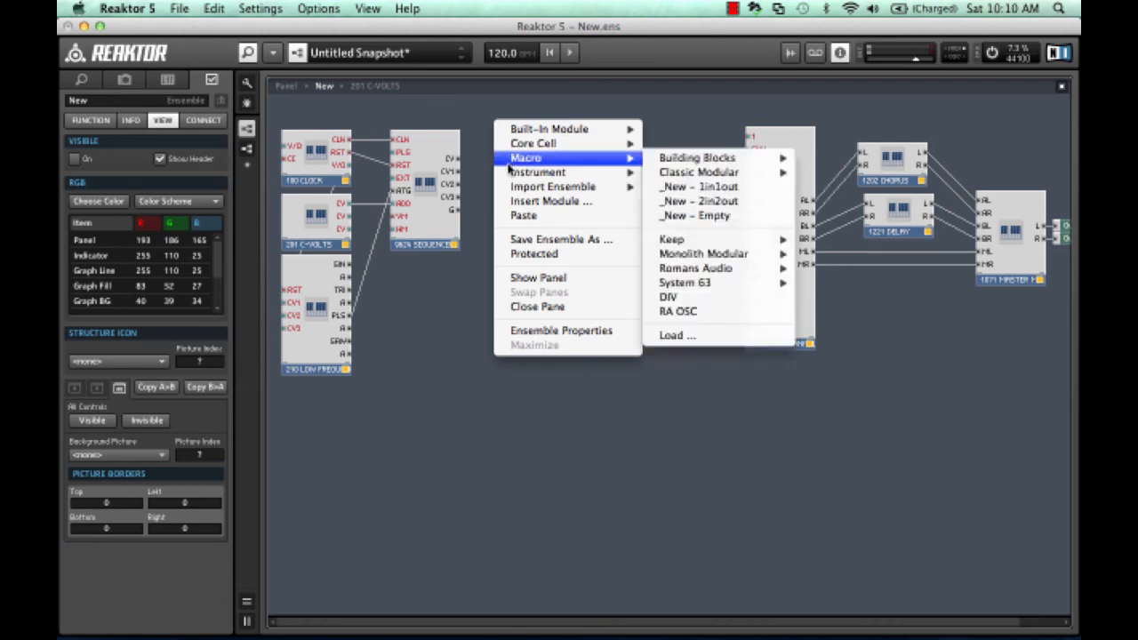
{"action": "mouse_move", "coordinate": [510, 176]}
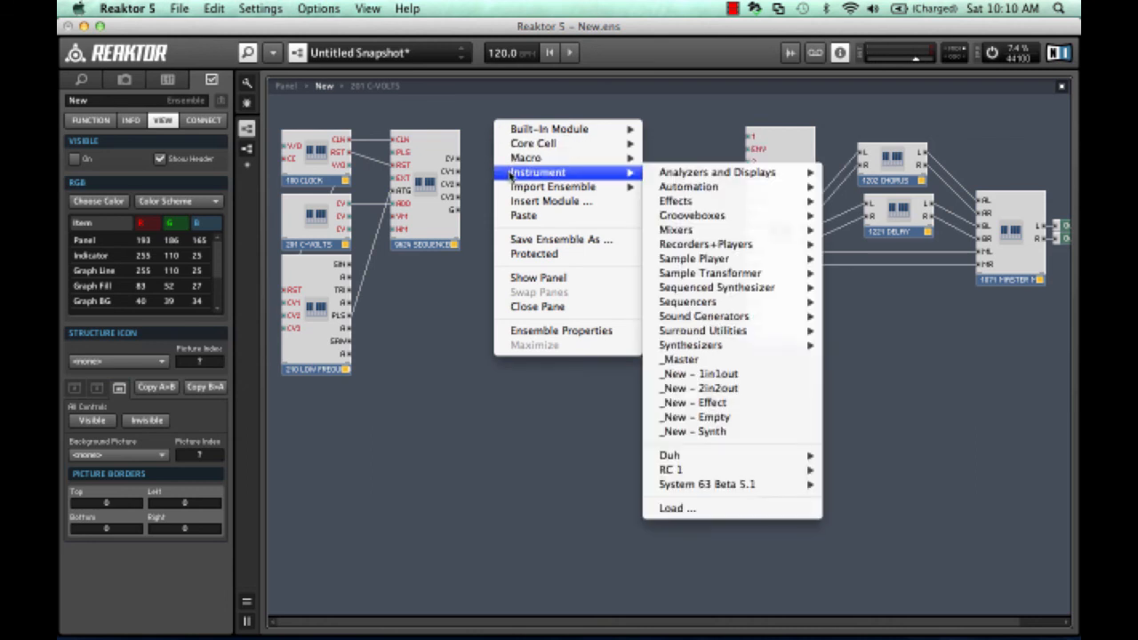
{"action": "mouse_move", "coordinate": [734, 473]}
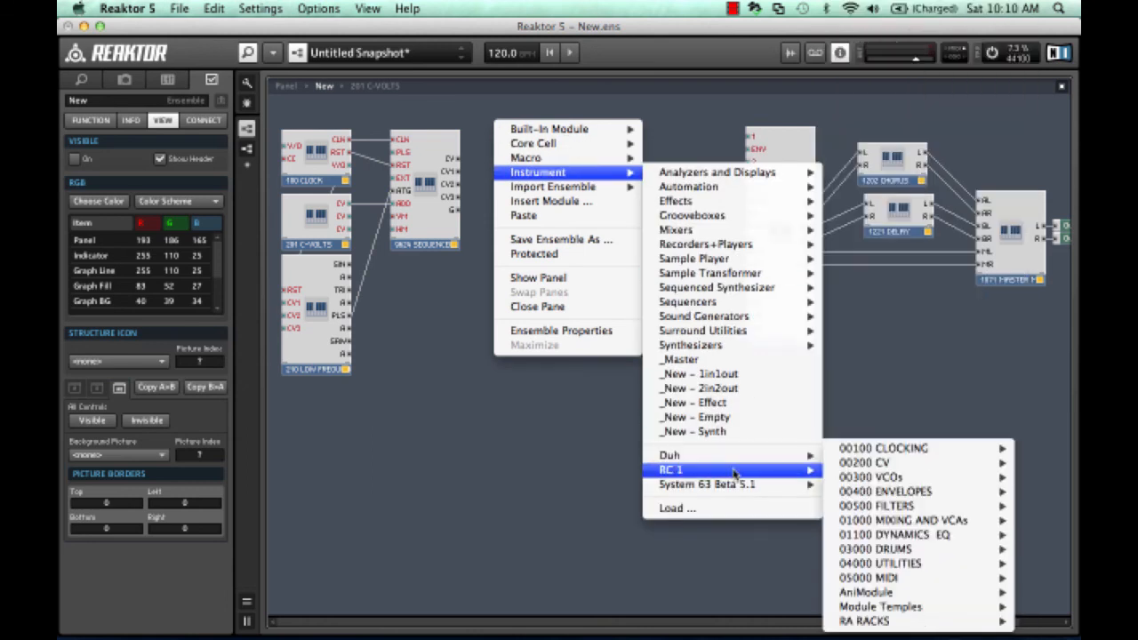
{"action": "mouse_move", "coordinate": [885, 461]}
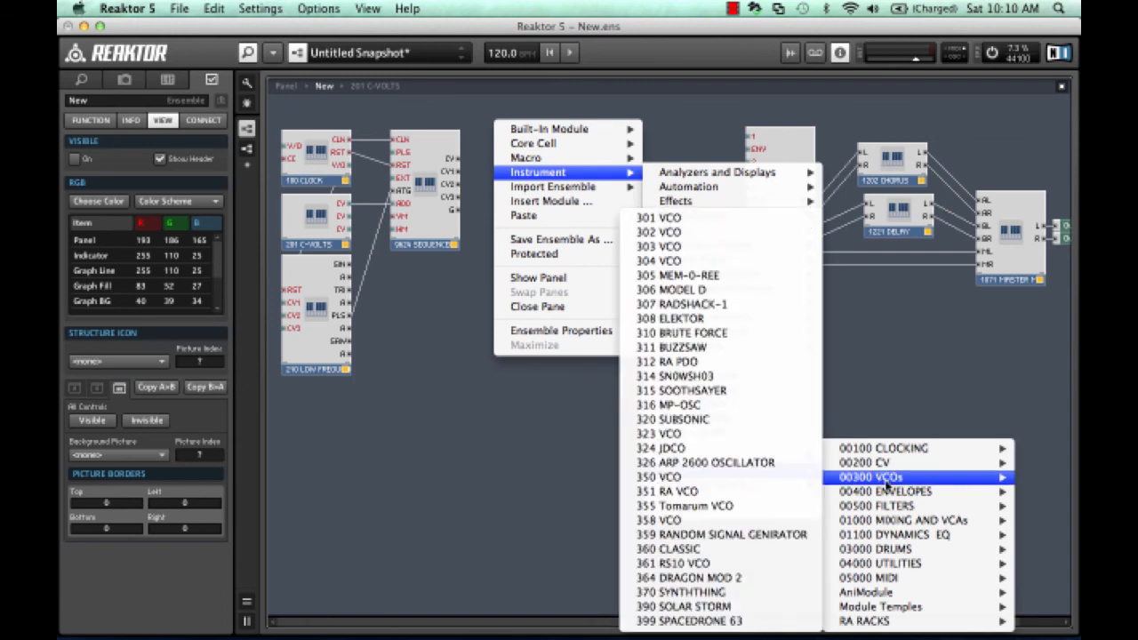
{"action": "left_click", "coordinate": [759, 250]}
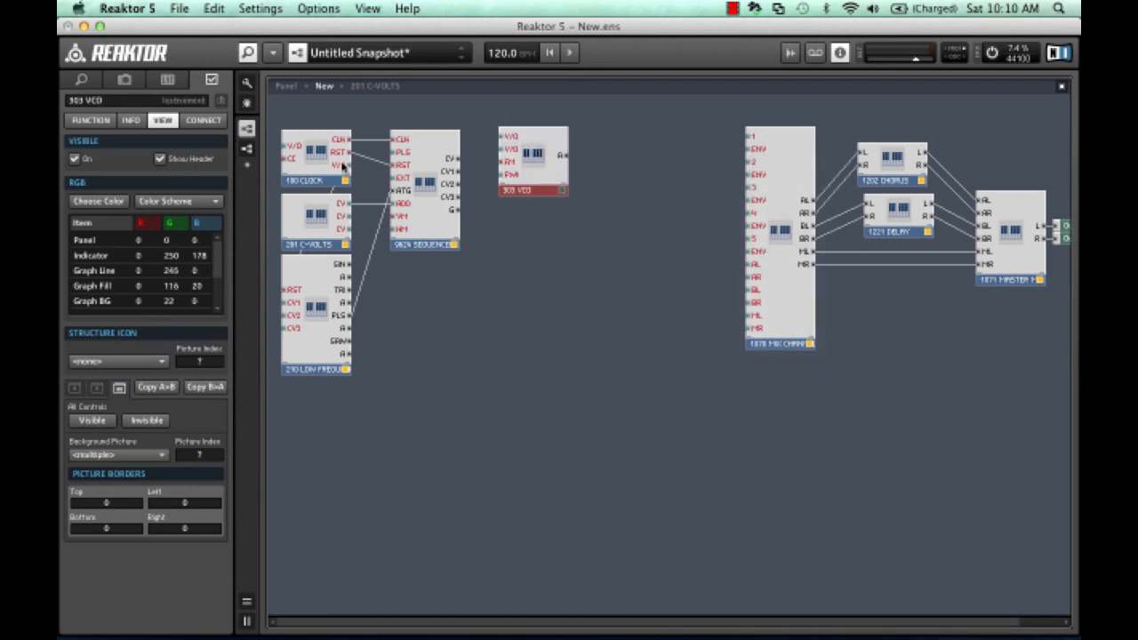
{"action": "left_click_drag", "start_coordinate": [488, 128], "coordinate": [509, 136]}
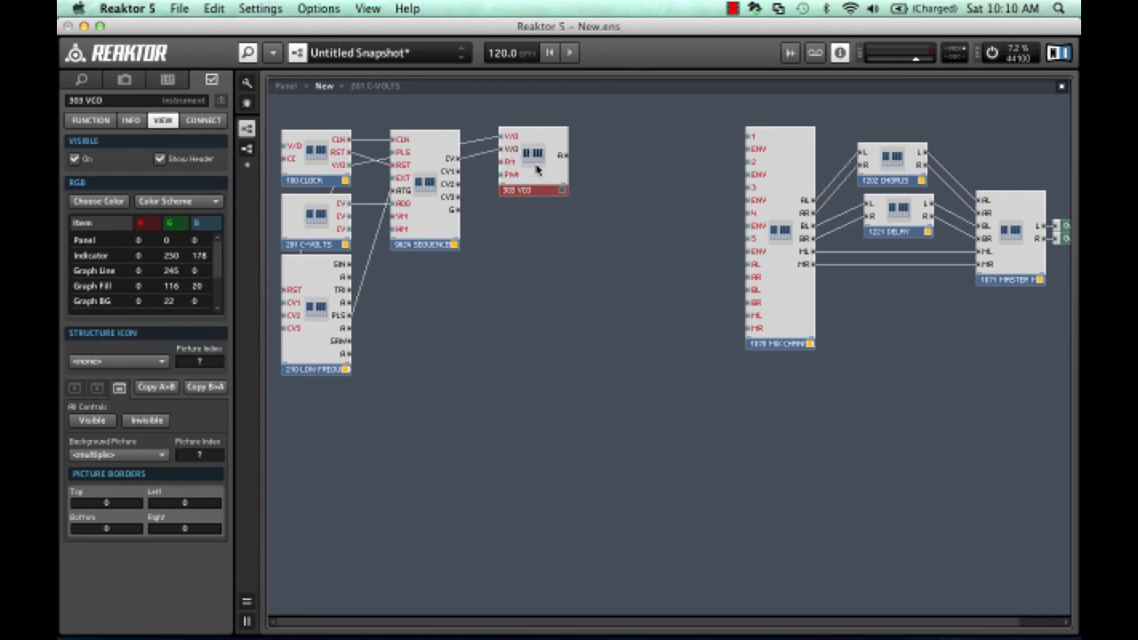
{"action": "left_click_drag", "start_coordinate": [540, 174], "coordinate": [537, 158]}
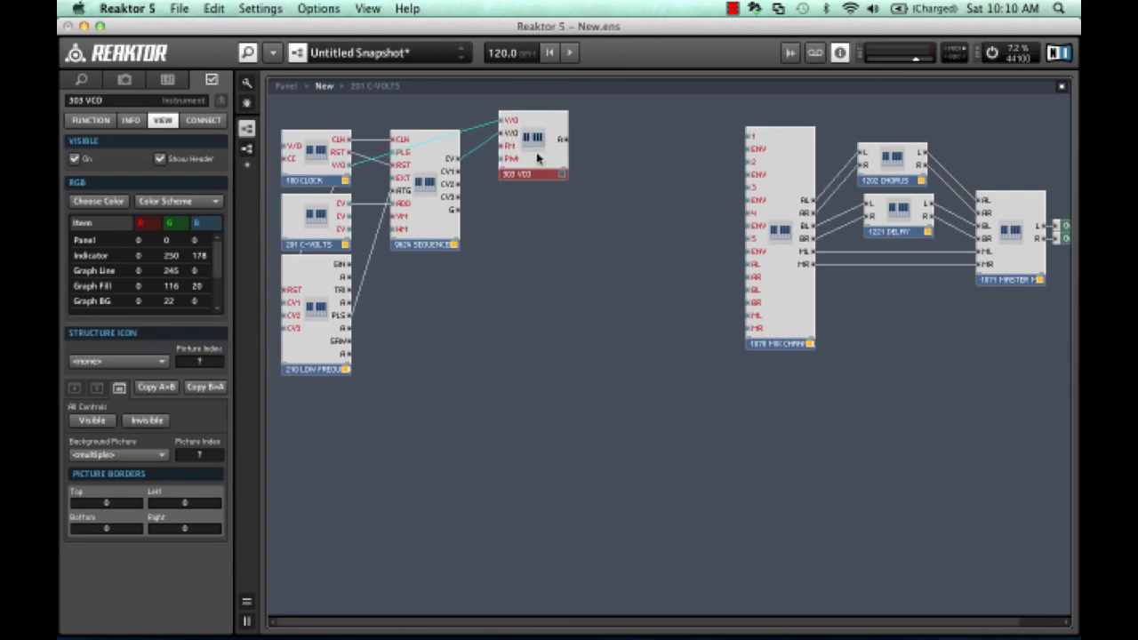
Add a 409 RA ADSR below the 303 VCO and wire the sequencer's G output to its G input.
{"action": "right_click", "coordinate": [506, 194]}
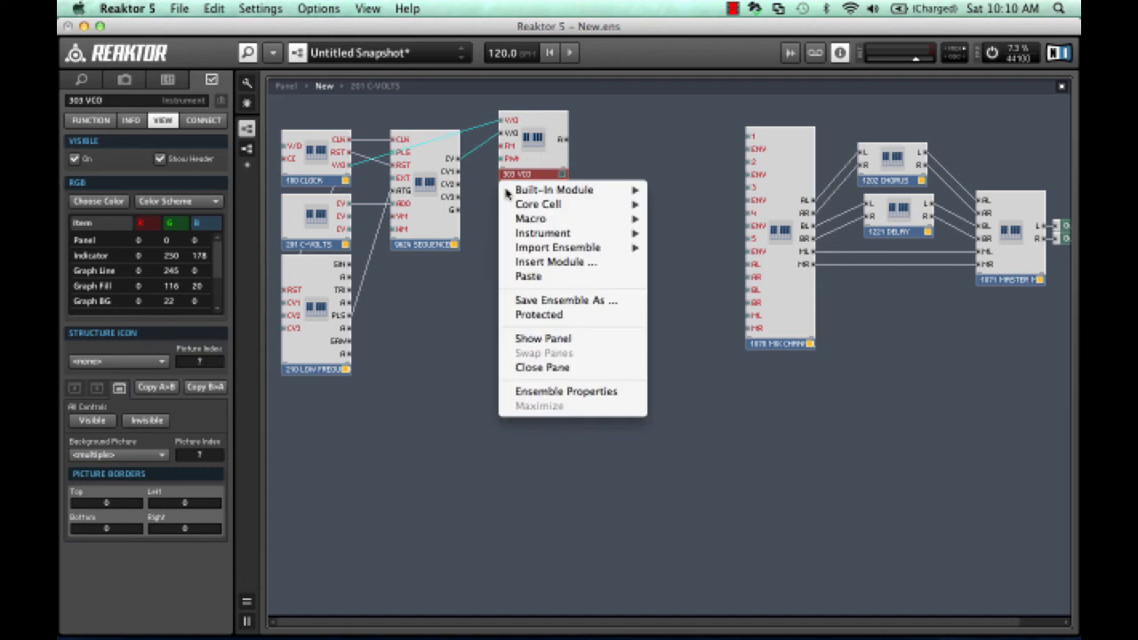
{"action": "mouse_move", "coordinate": [561, 226]}
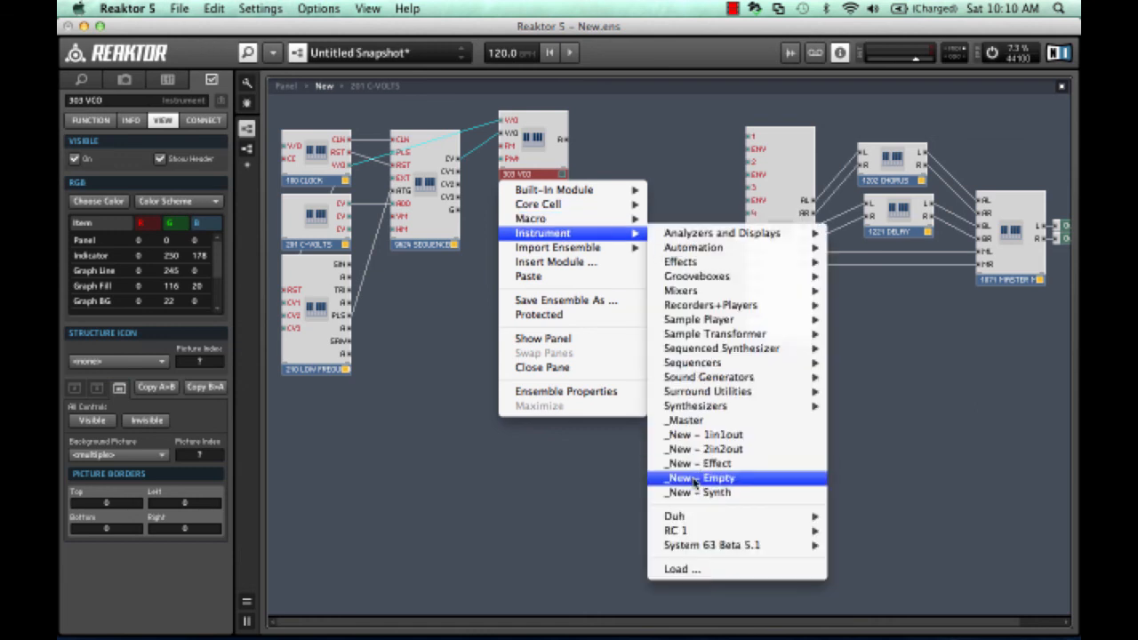
{"action": "mouse_move", "coordinate": [701, 524]}
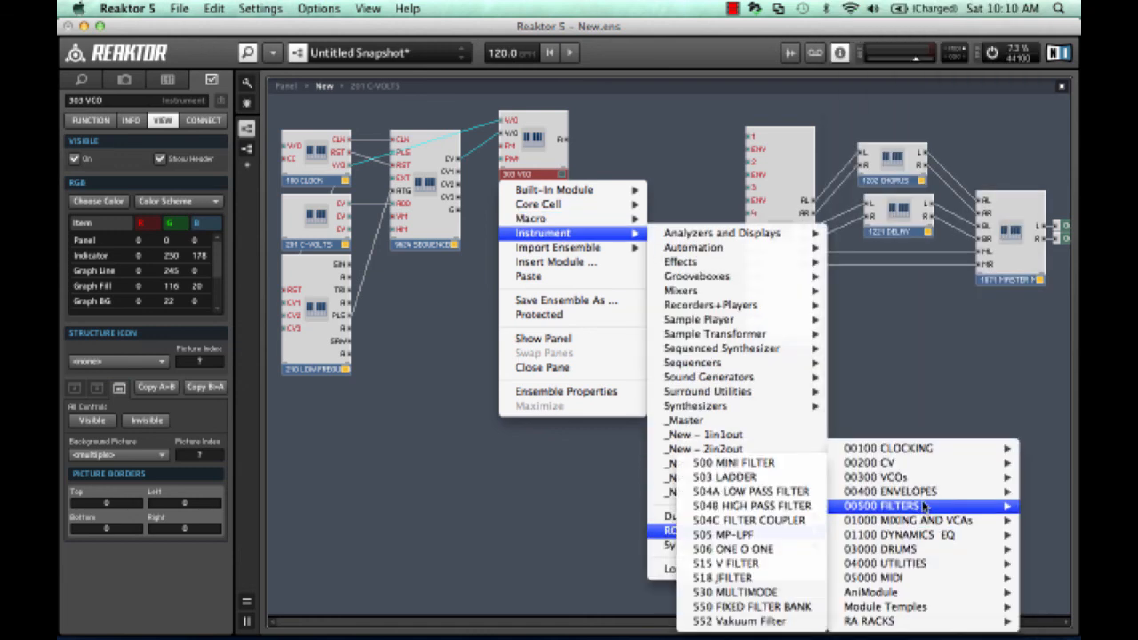
{"action": "mouse_move", "coordinate": [924, 498]}
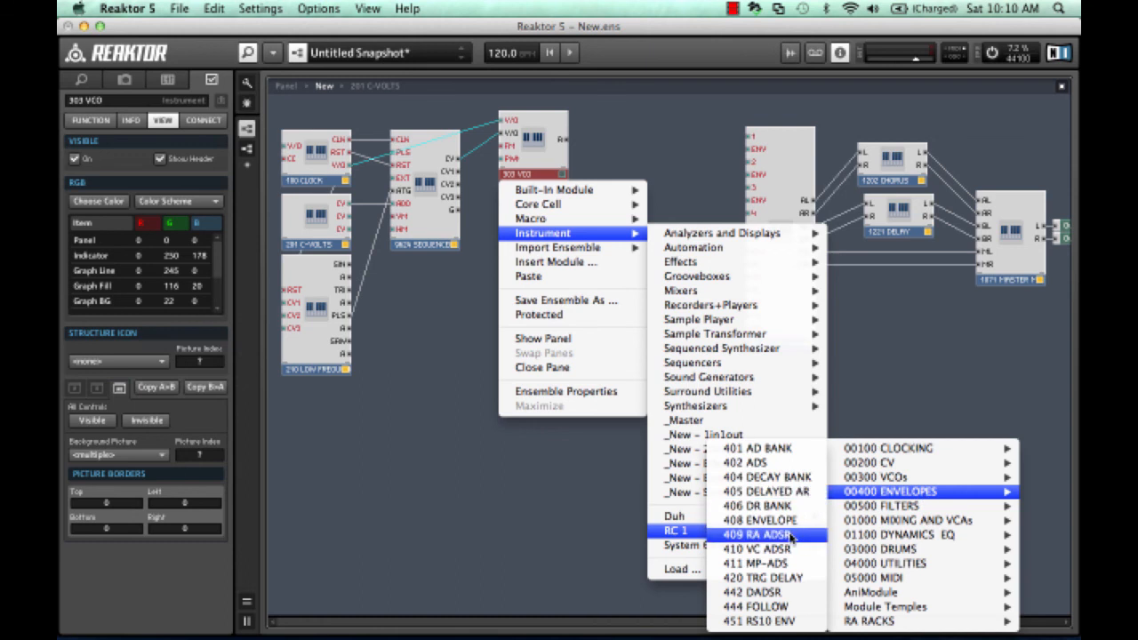
{"action": "left_click", "coordinate": [789, 536]}
{"action": "left_click_drag", "start_coordinate": [537, 224], "coordinate": [530, 218]}
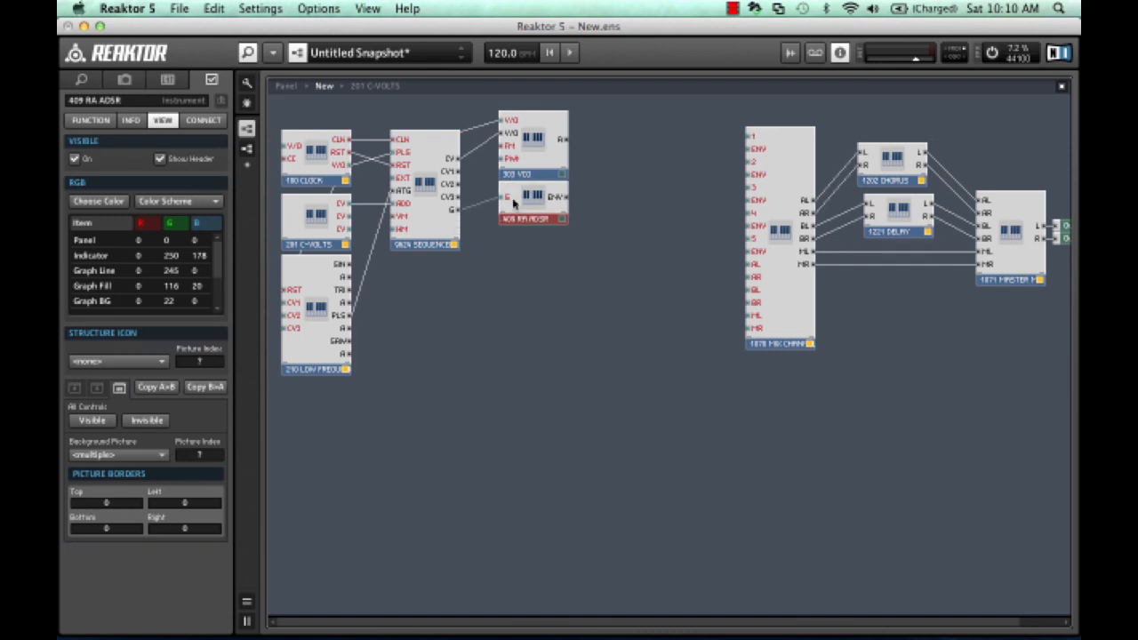
Add a 504A LOW PASS FILTER, wiring the VCO to its A input and the ADSR's ENV and sequencer's CV to its CV inputs.
{"action": "right_click", "coordinate": [604, 124]}
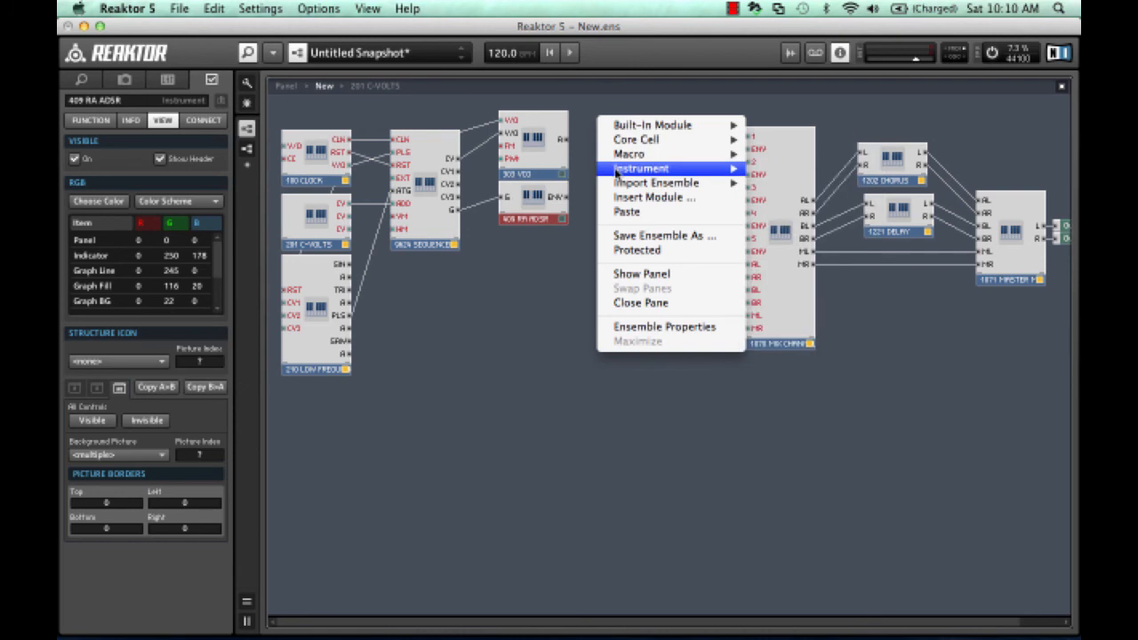
{"action": "mouse_move", "coordinate": [618, 172]}
{"action": "mouse_move", "coordinate": [800, 482]}
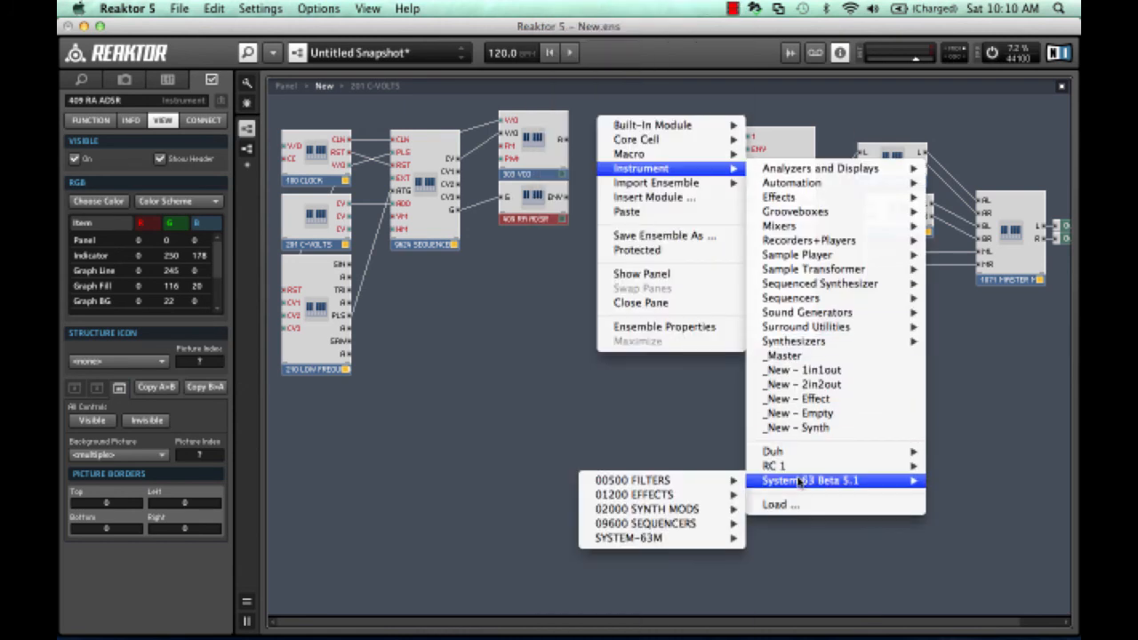
{"action": "mouse_move", "coordinate": [639, 493]}
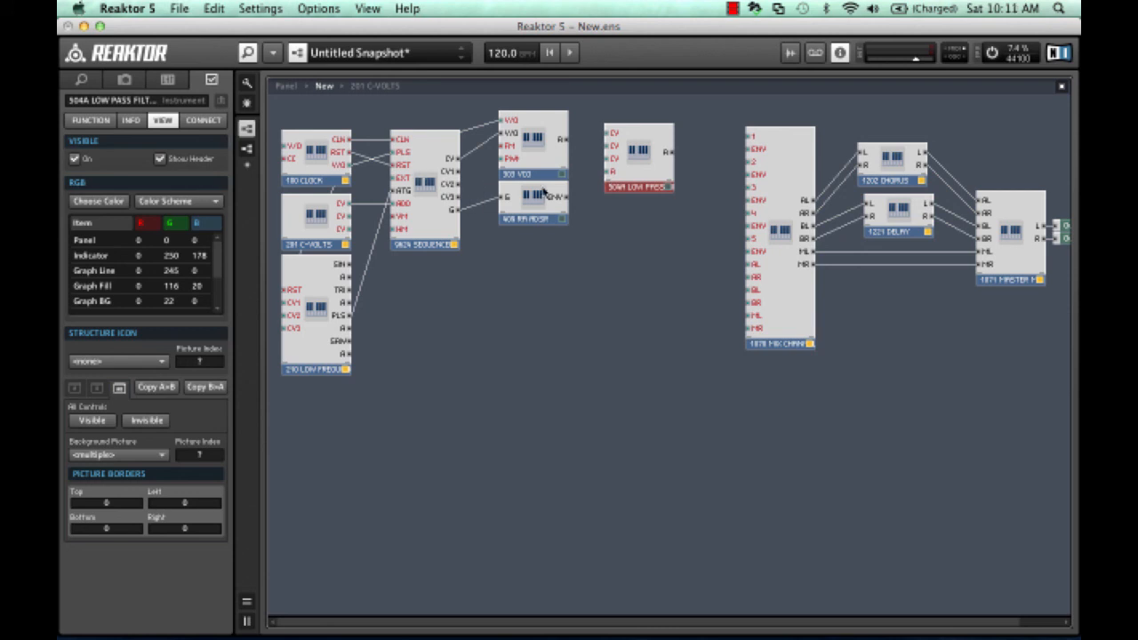
{"action": "left_click_drag", "start_coordinate": [589, 143], "coordinate": [606, 130]}
{"action": "left_click_drag", "start_coordinate": [602, 150], "coordinate": [608, 155]}
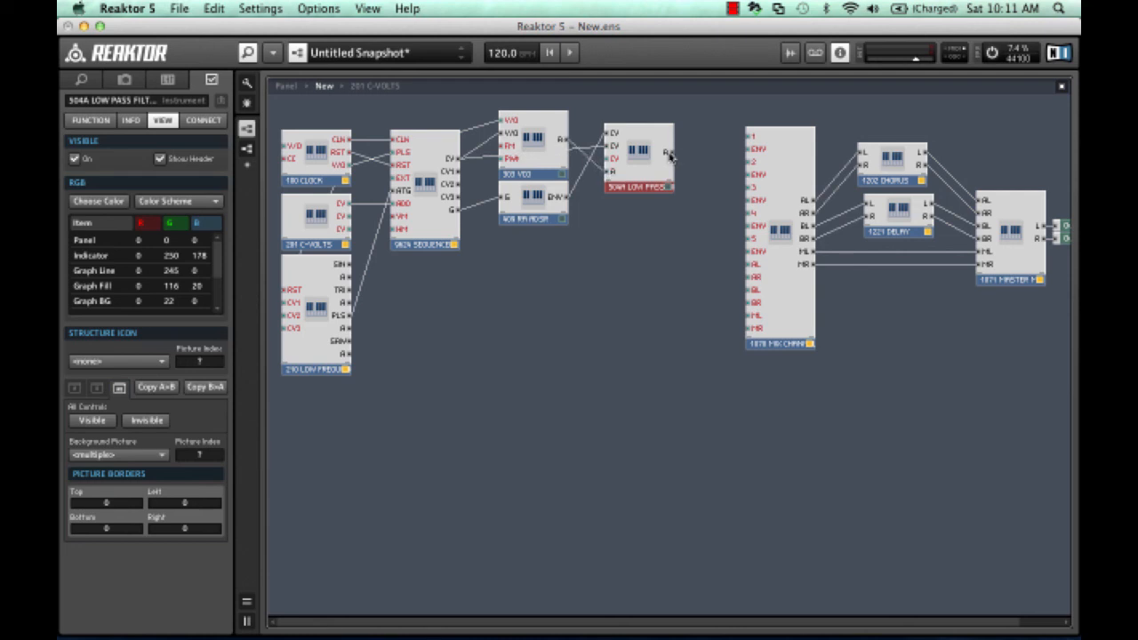
Wire the low pass filter's output to mix channel 1 and the ADSR's ENV output to that channel's ENV input.
{"action": "left_click_drag", "start_coordinate": [796, 147], "coordinate": [756, 140]}
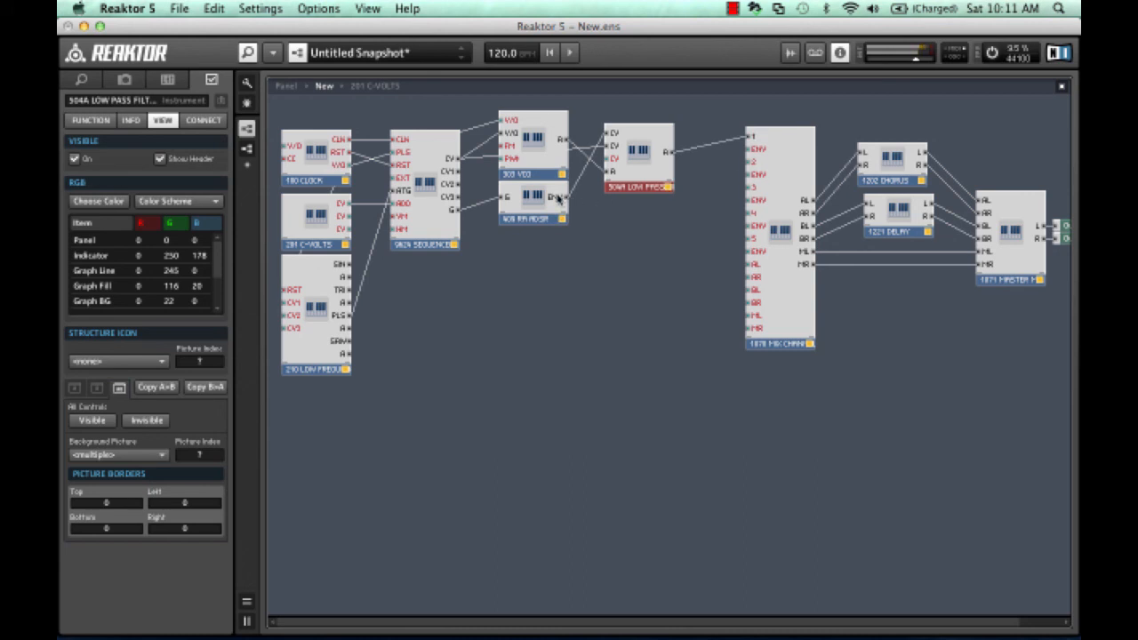
{"action": "left_click_drag", "start_coordinate": [630, 189], "coordinate": [749, 157]}
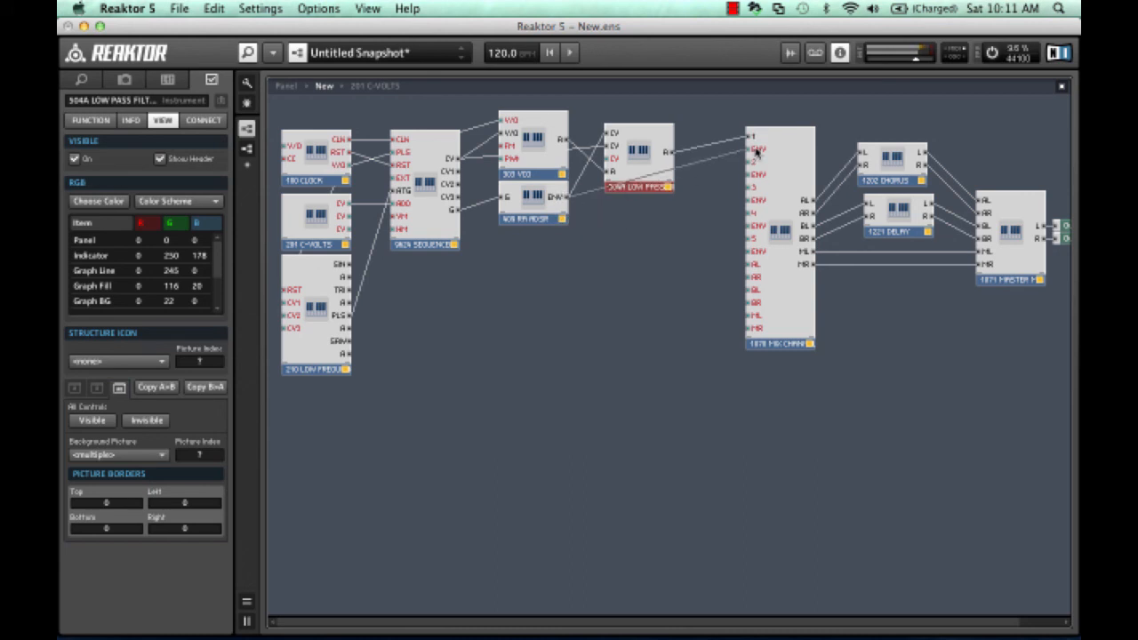
{"action": "left_click", "coordinate": [654, 325]}
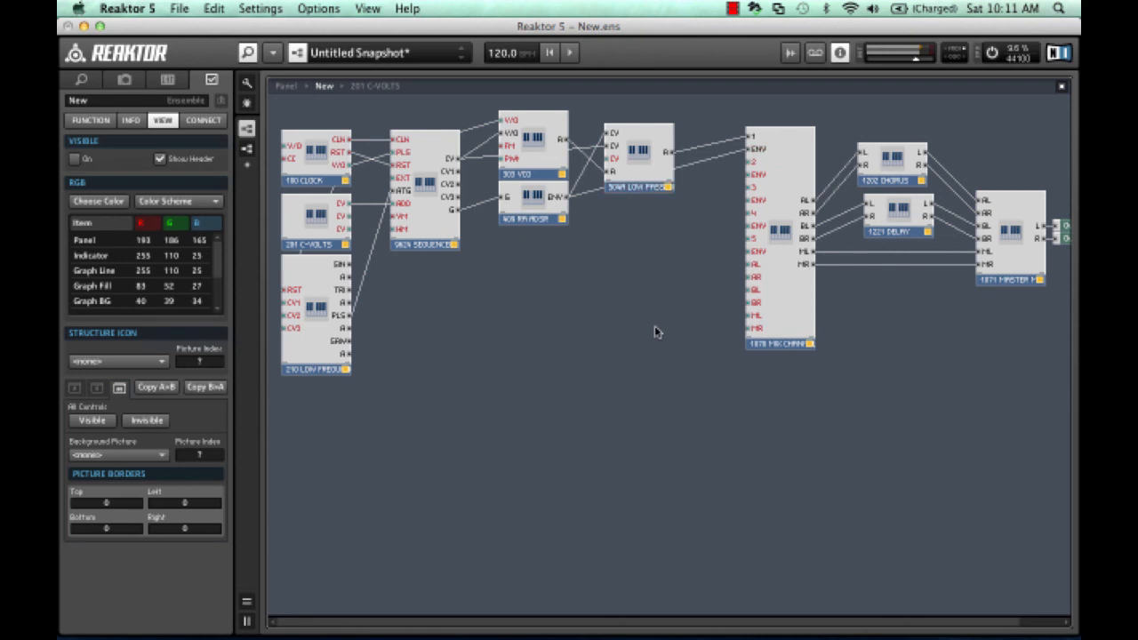
Show the ensemble panel, flip mix channel 1's VCA OFF/ON switch, and start playback.
{"action": "key", "text": "F5"}
{"action": "scroll", "coordinate": [656, 332], "scroll_direction": "up", "scroll_amount": 8}
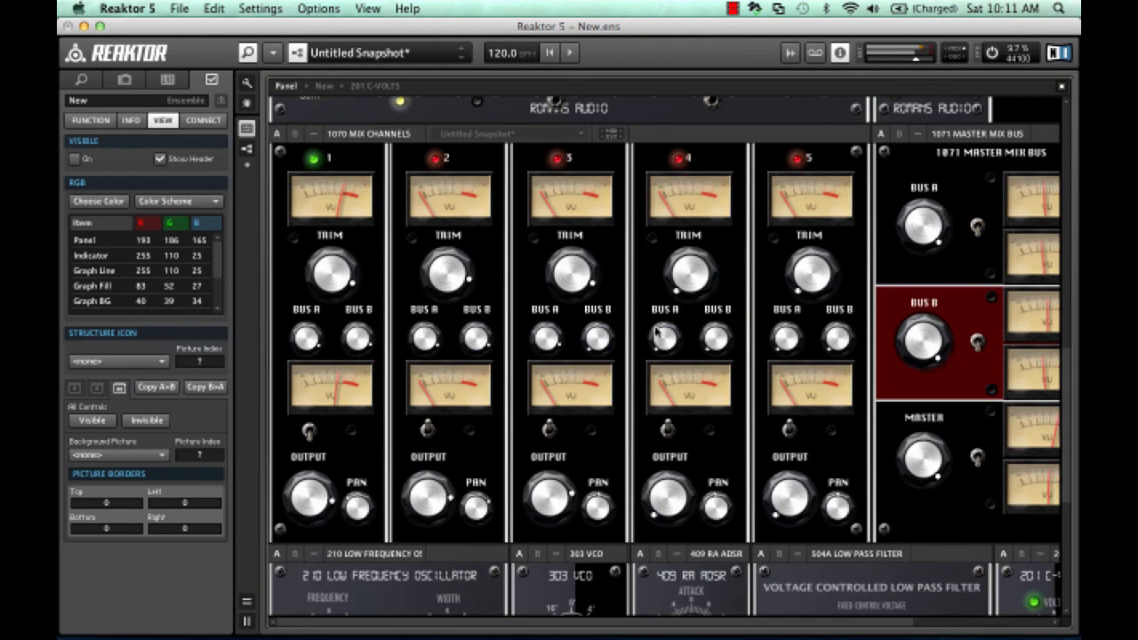
{"action": "left_click", "coordinate": [307, 431]}
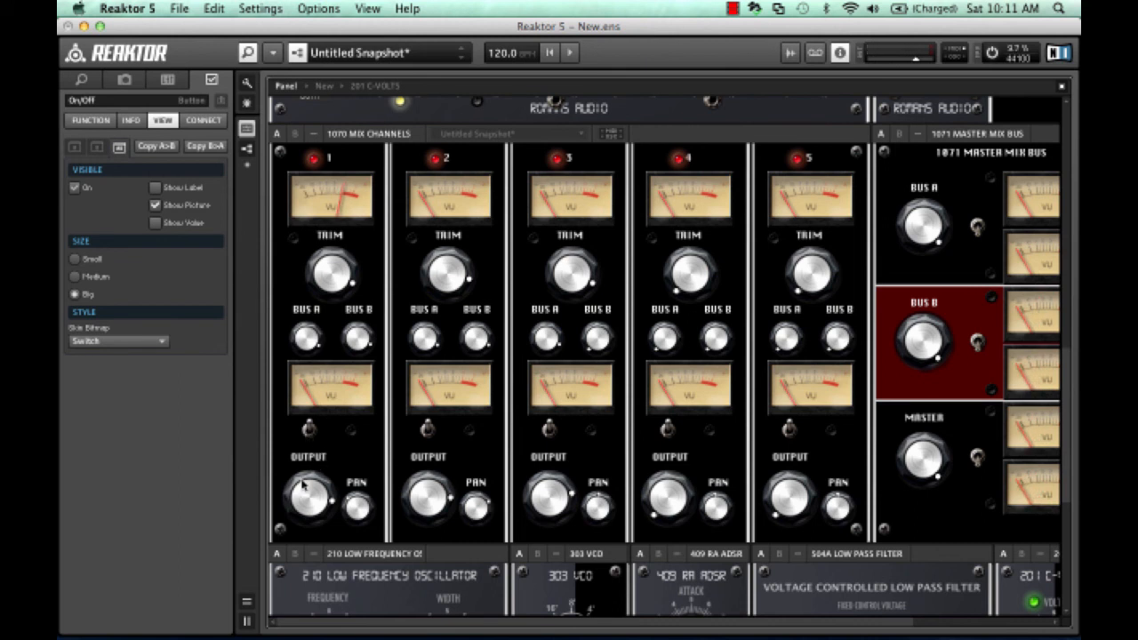
{"action": "left_click", "coordinate": [301, 485]}
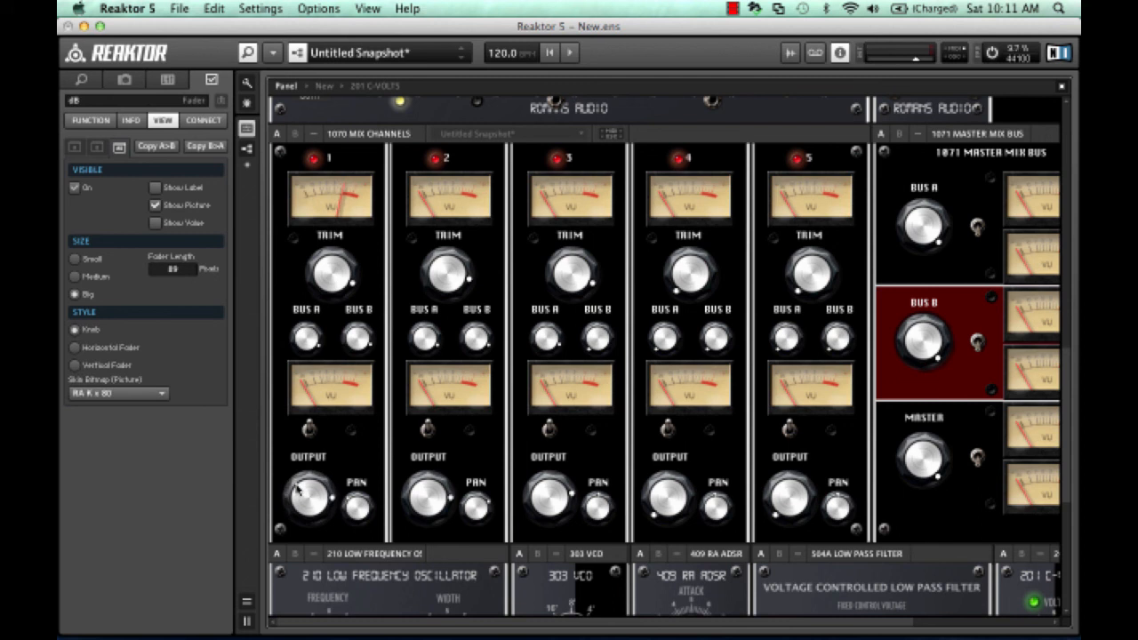
{"action": "key", "text": "space"}
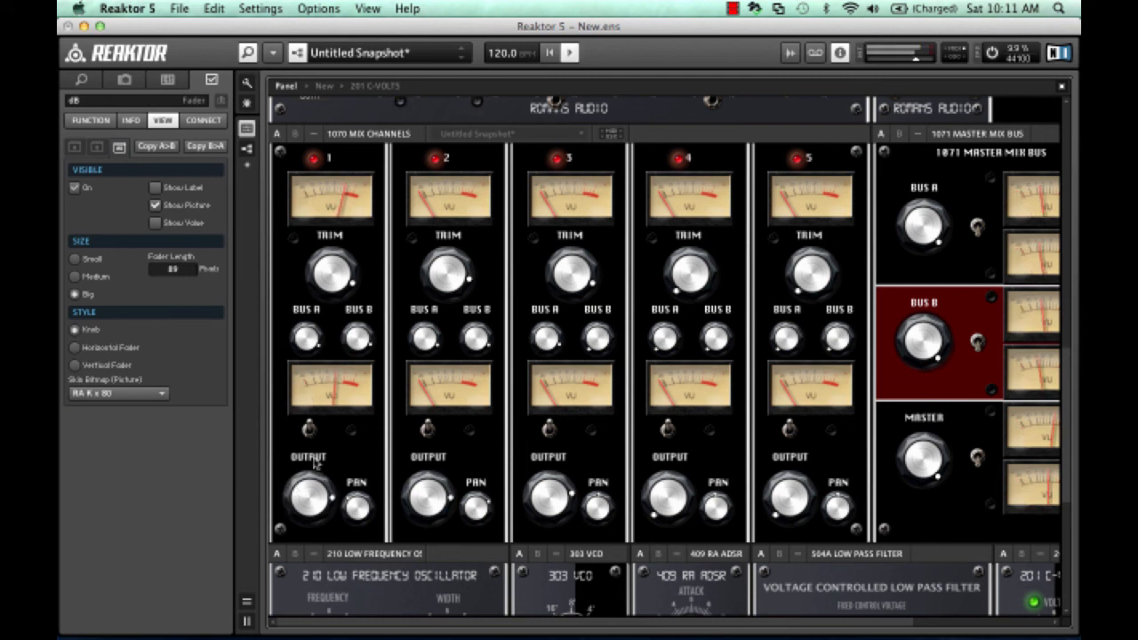
Turn the 504A LOW PASS FILTER's FIXED CONTROL VOLTAGE slightly below 0.
{"action": "scroll", "coordinate": [579, 185], "scroll_direction": "up", "scroll_amount": 10}
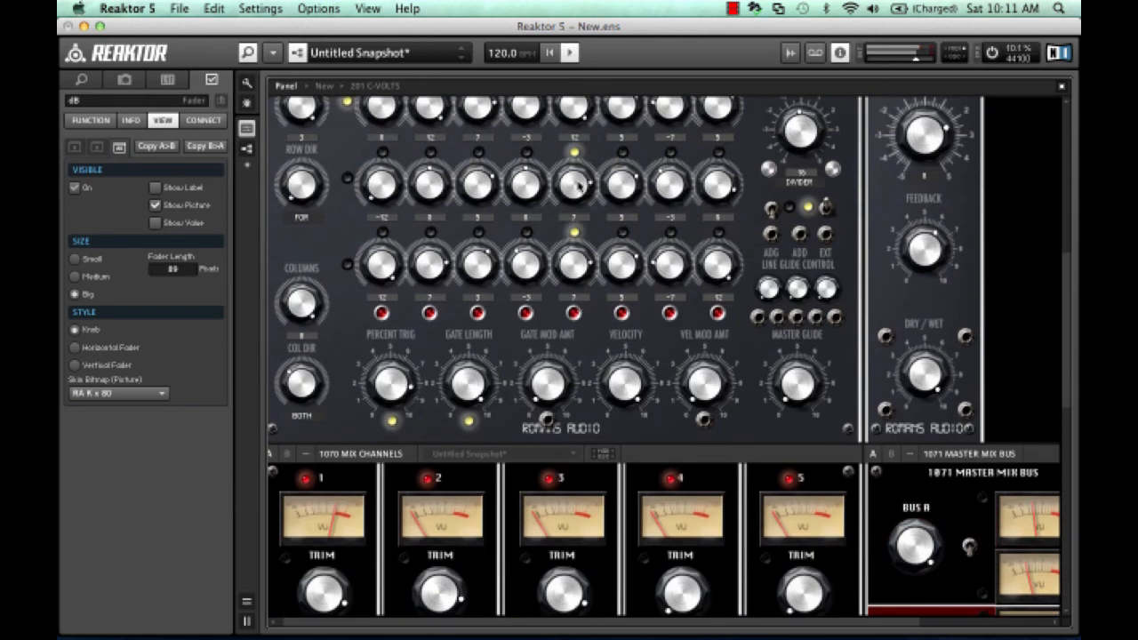
{"action": "scroll", "coordinate": [579, 185], "scroll_direction": "down", "scroll_amount": 12}
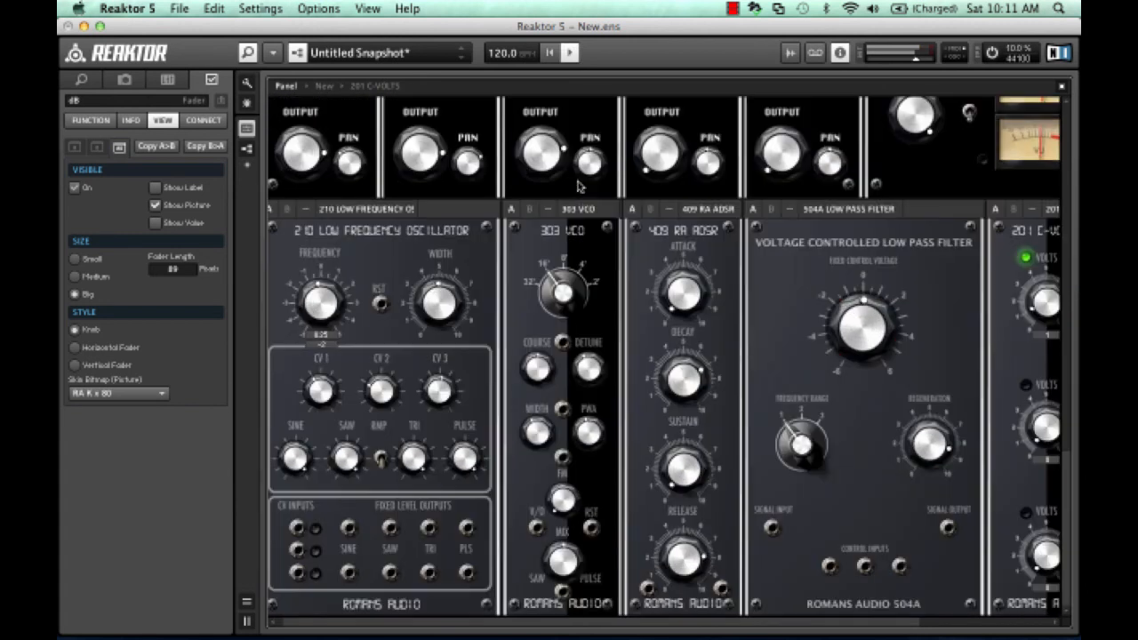
{"action": "left_click_drag", "start_coordinate": [846, 313], "coordinate": [806, 311]}
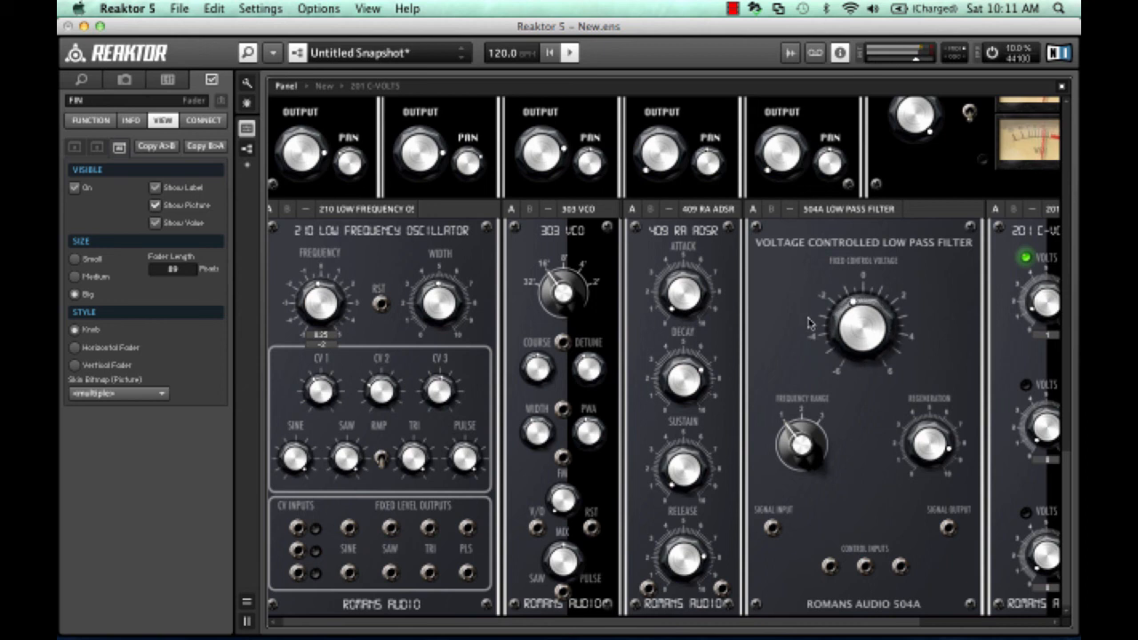
Raise the OUTPUT level of mix channel 1 slightly.
{"action": "scroll", "coordinate": [809, 323], "scroll_direction": "up", "scroll_amount": 10}
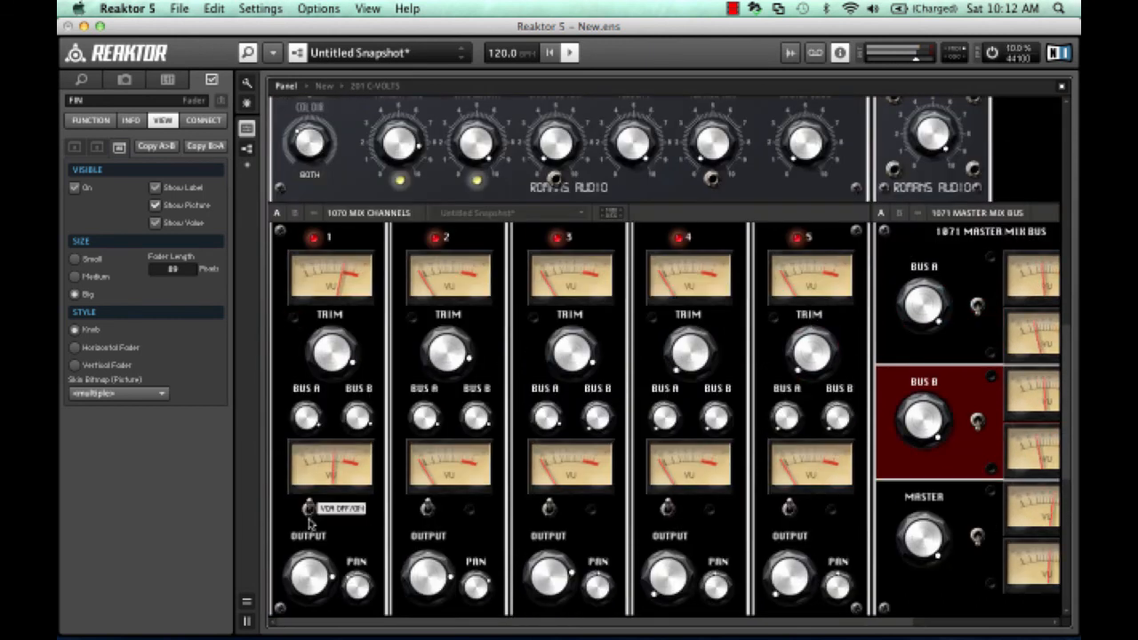
{"action": "left_click", "coordinate": [300, 559]}
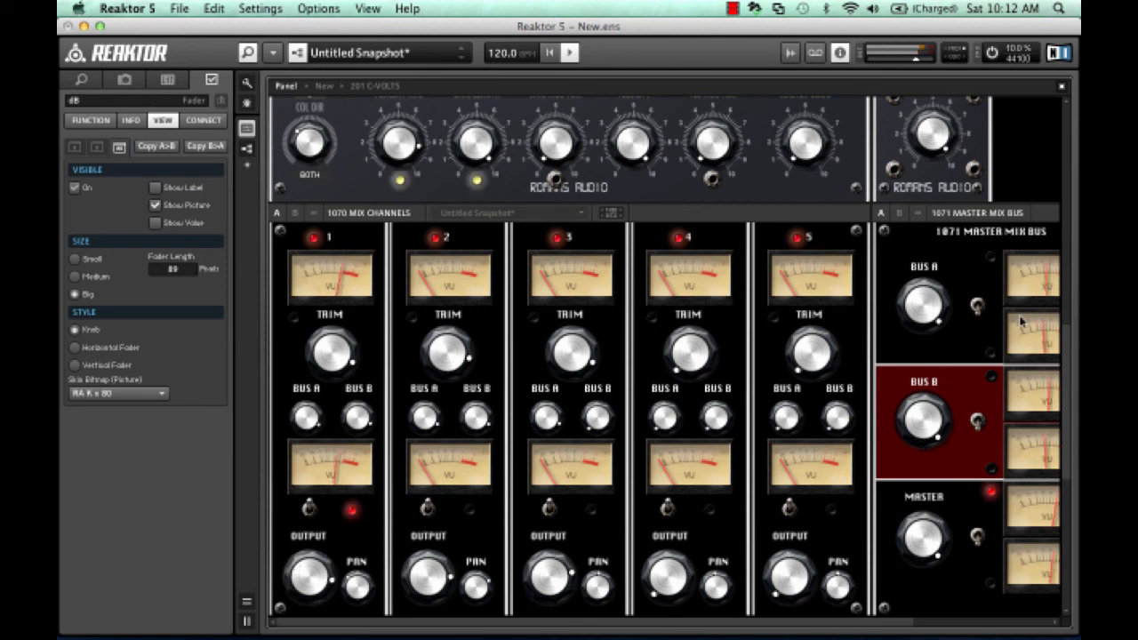
Move the 100 CLOCK panel down into the 9624 SEQUENCER's row so that it sits directly beside the sequencer.
{"action": "scroll", "coordinate": [1031, 322], "scroll_direction": "right", "scroll_amount": 5}
{"action": "scroll", "coordinate": [1020, 321], "scroll_direction": "left", "scroll_amount": 5}
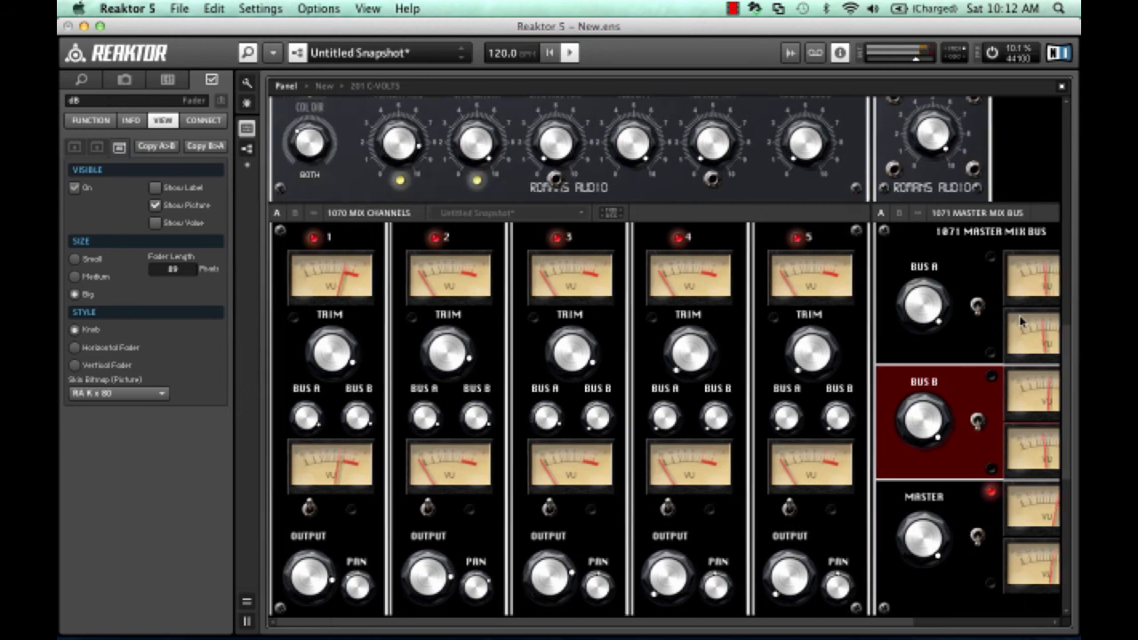
{"action": "scroll", "coordinate": [1021, 321], "scroll_direction": "down", "scroll_amount": 5}
{"action": "scroll", "coordinate": [1020, 322], "scroll_direction": "down", "scroll_amount": 5}
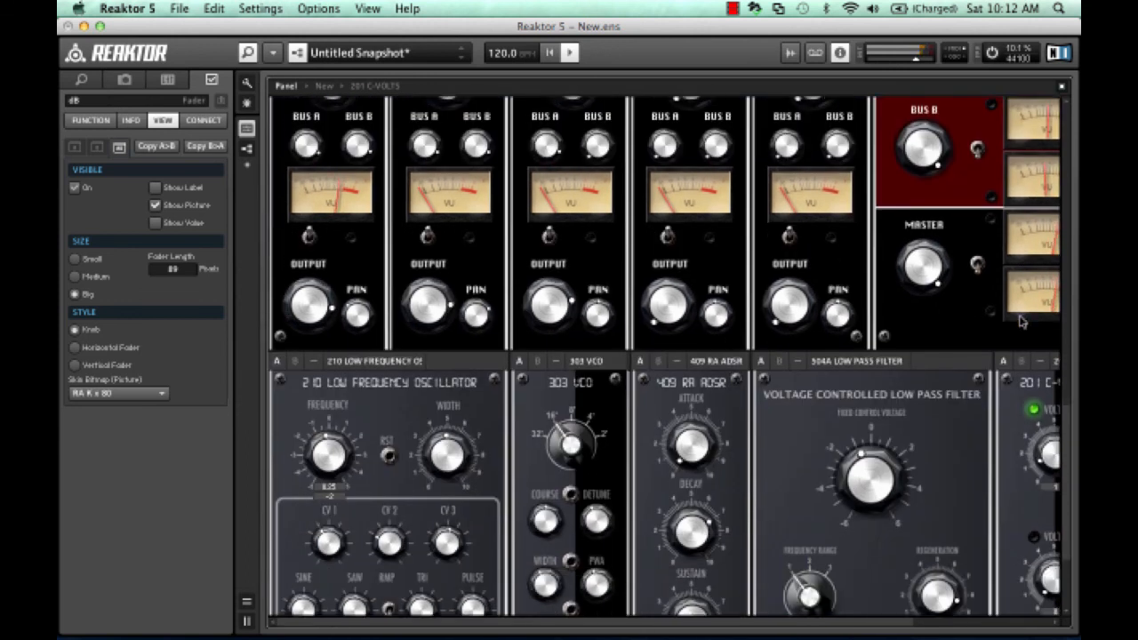
{"action": "scroll", "coordinate": [1020, 321], "scroll_direction": "right", "scroll_amount": 5}
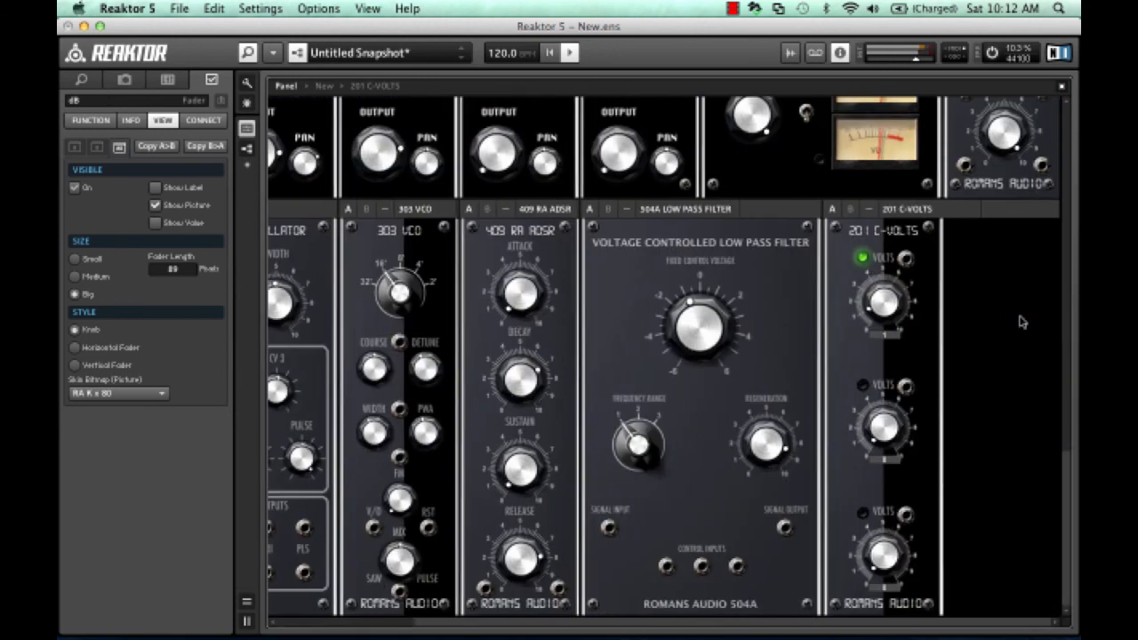
{"action": "scroll", "coordinate": [1020, 322], "scroll_direction": "up", "scroll_amount": 6}
{"action": "scroll", "coordinate": [1020, 321], "scroll_direction": "up", "scroll_amount": 8}
{"action": "scroll", "coordinate": [1022, 322], "scroll_direction": "up", "scroll_amount": 10}
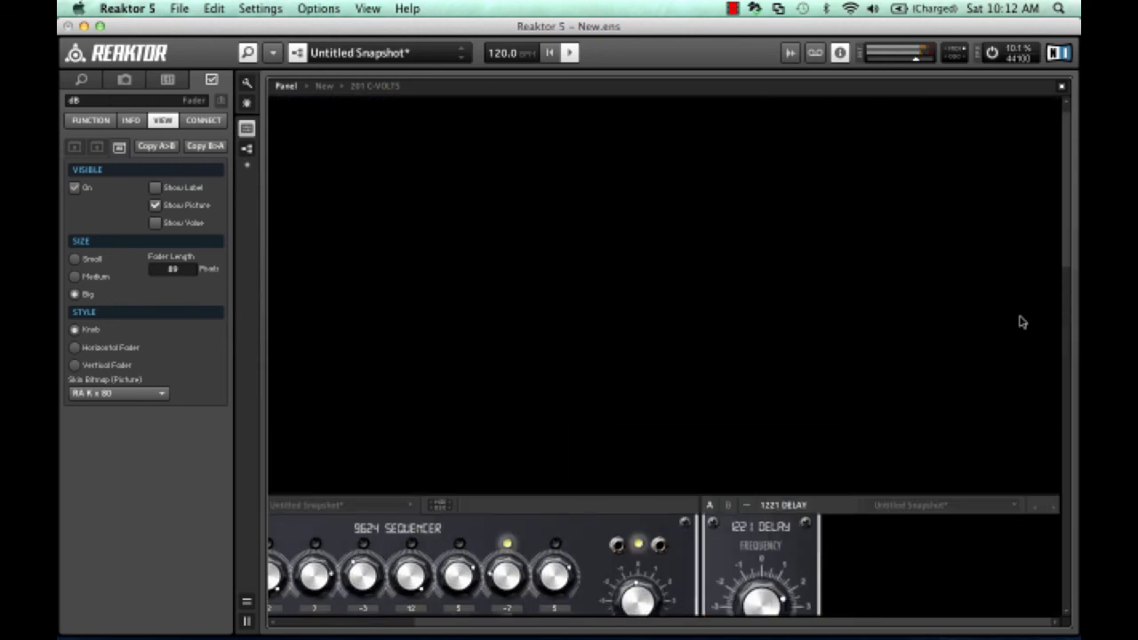
{"action": "scroll", "coordinate": [1022, 321], "scroll_direction": "up", "scroll_amount": 3}
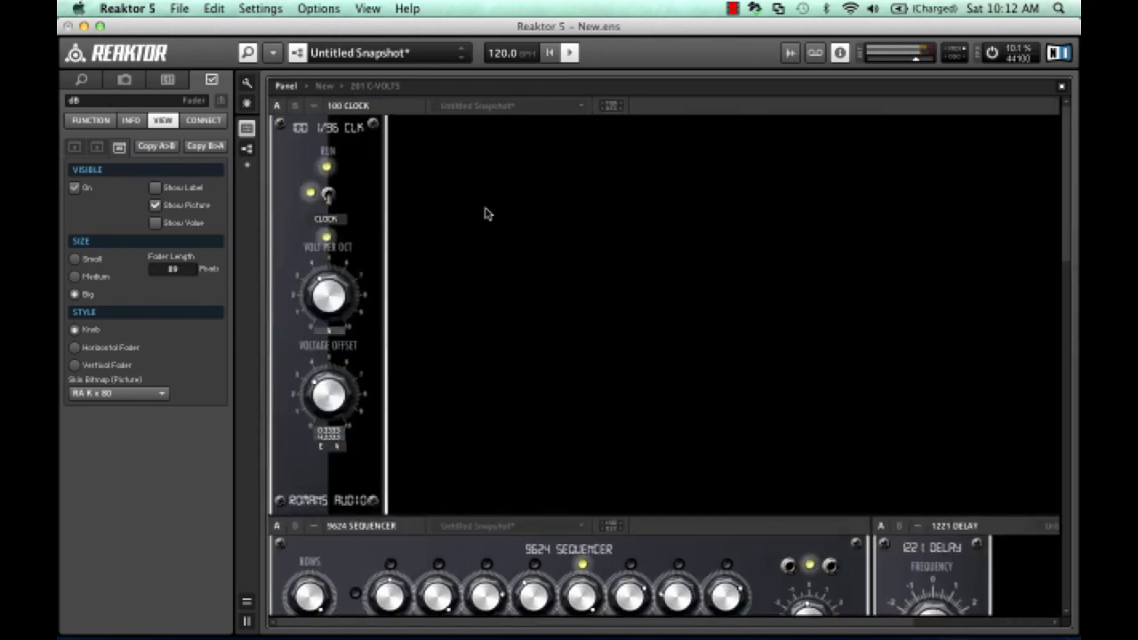
{"action": "mouse_move", "coordinate": [348, 105]}
{"action": "left_mouse_down"}
{"action": "mouse_move", "coordinate": [348, 391]}
{"action": "mouse_move", "coordinate": [348, 111]}
{"action": "left_mouse_up"}
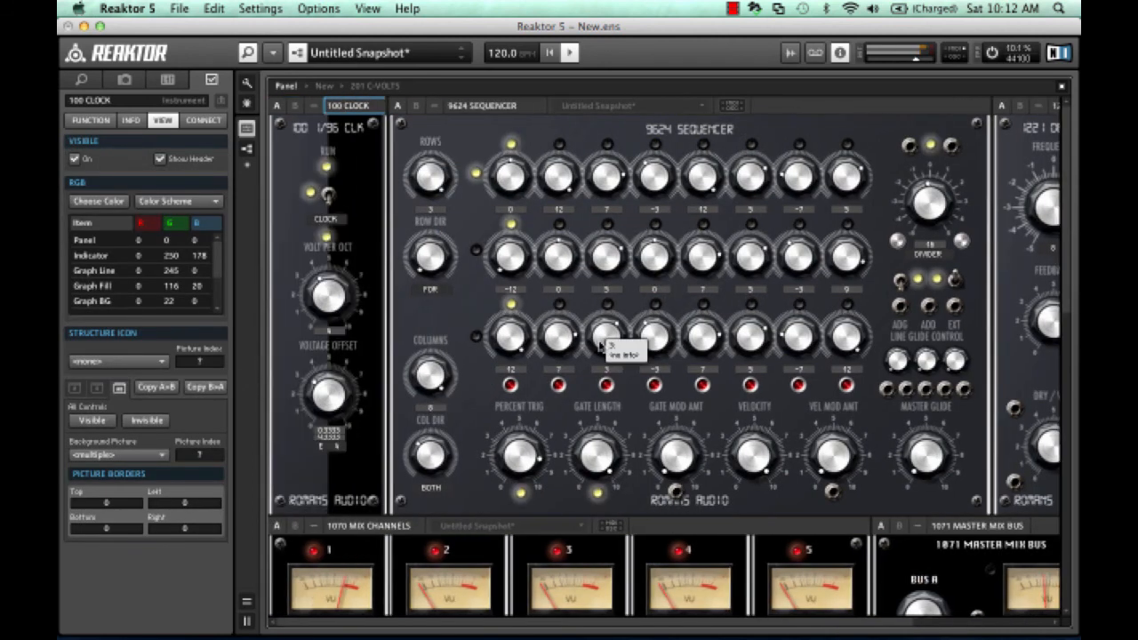
Stop playback and select the RELEASE knob of the 409 RA ADSR.
{"action": "scroll", "coordinate": [602, 347], "scroll_direction": "down", "scroll_amount": 5}
{"action": "scroll", "coordinate": [603, 346], "scroll_direction": "up", "scroll_amount": 4}
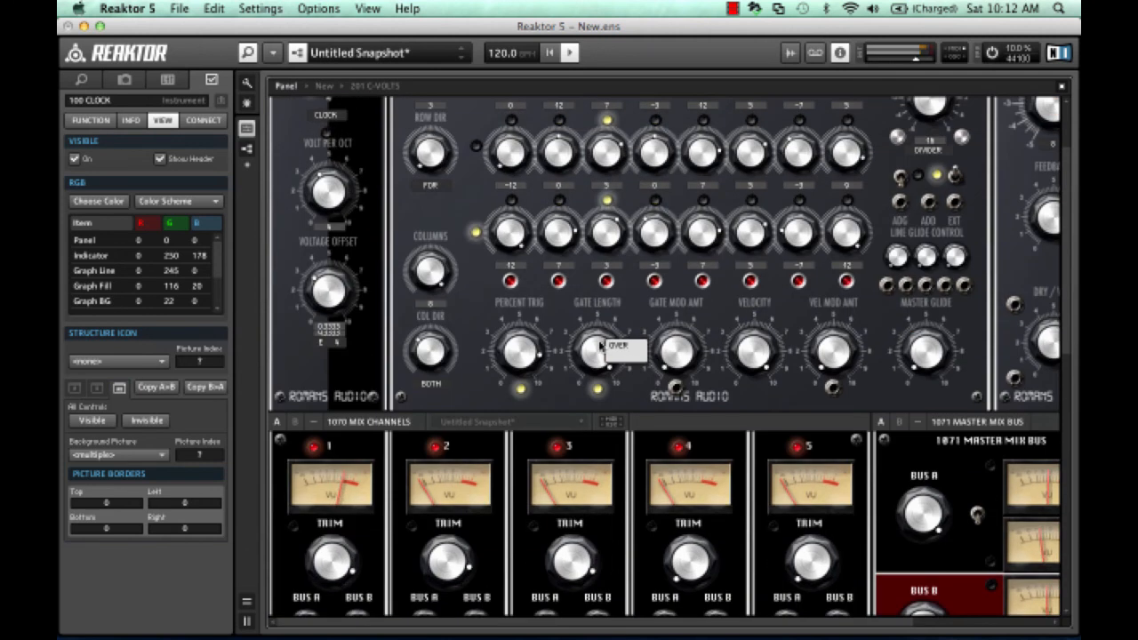
{"action": "scroll", "coordinate": [601, 344], "scroll_direction": "up", "scroll_amount": 1}
{"action": "scroll", "coordinate": [601, 346], "scroll_direction": "down", "scroll_amount": 4}
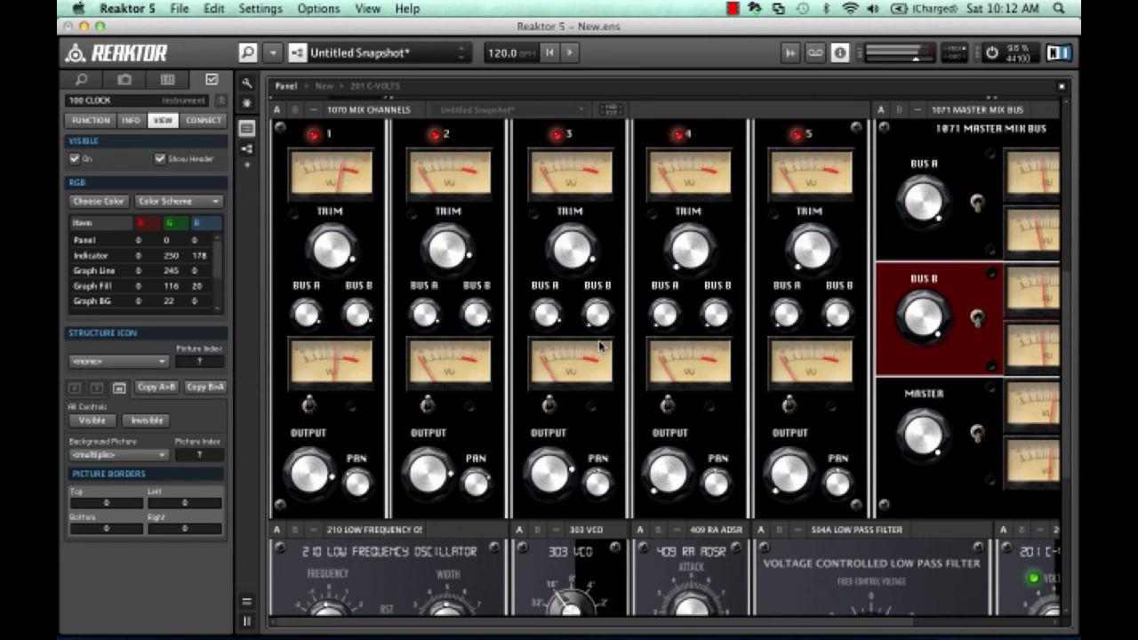
{"action": "scroll", "coordinate": [600, 347], "scroll_direction": "down", "scroll_amount": 6}
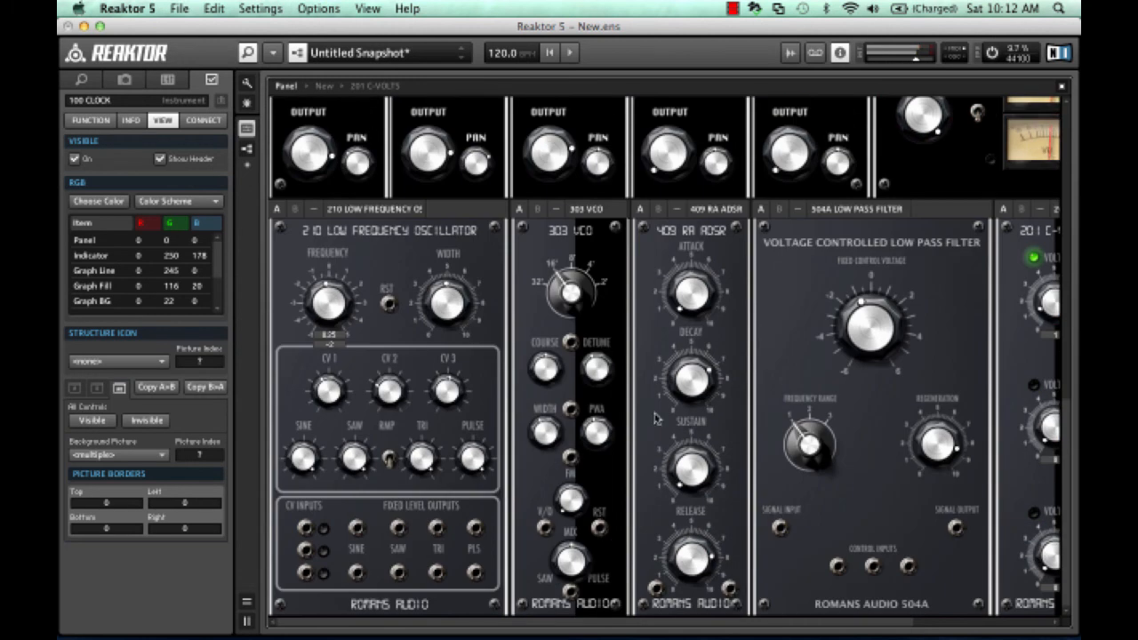
{"action": "left_click", "coordinate": [688, 553]}
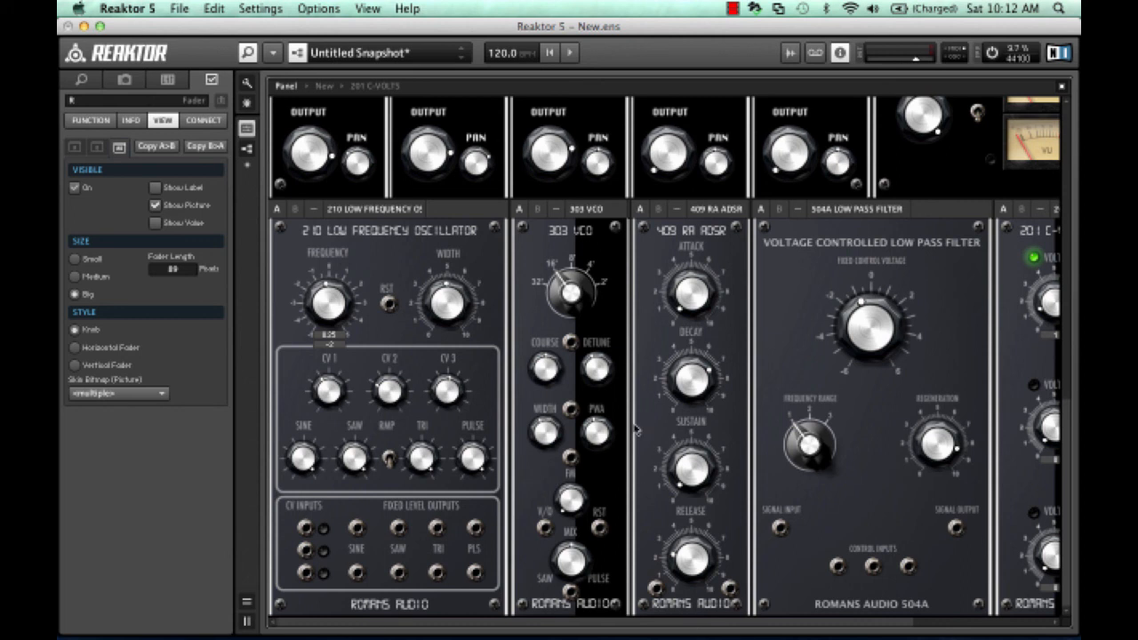
{"action": "scroll", "coordinate": [636, 429], "scroll_direction": "up", "scroll_amount": 5}
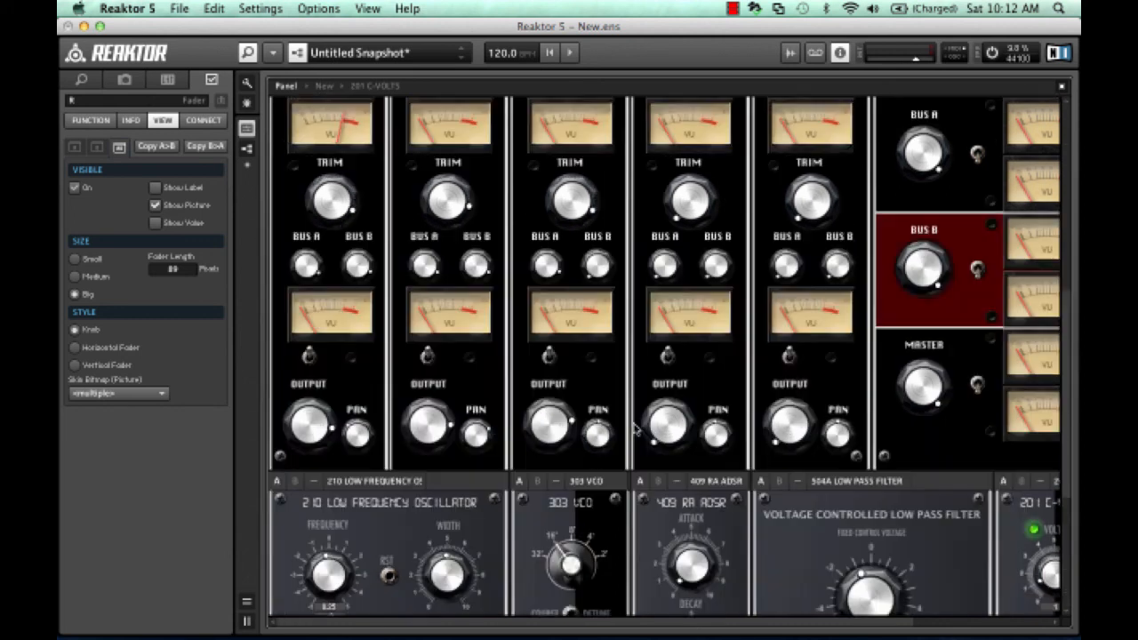
{"action": "scroll", "coordinate": [636, 430], "scroll_direction": "down", "scroll_amount": 2}
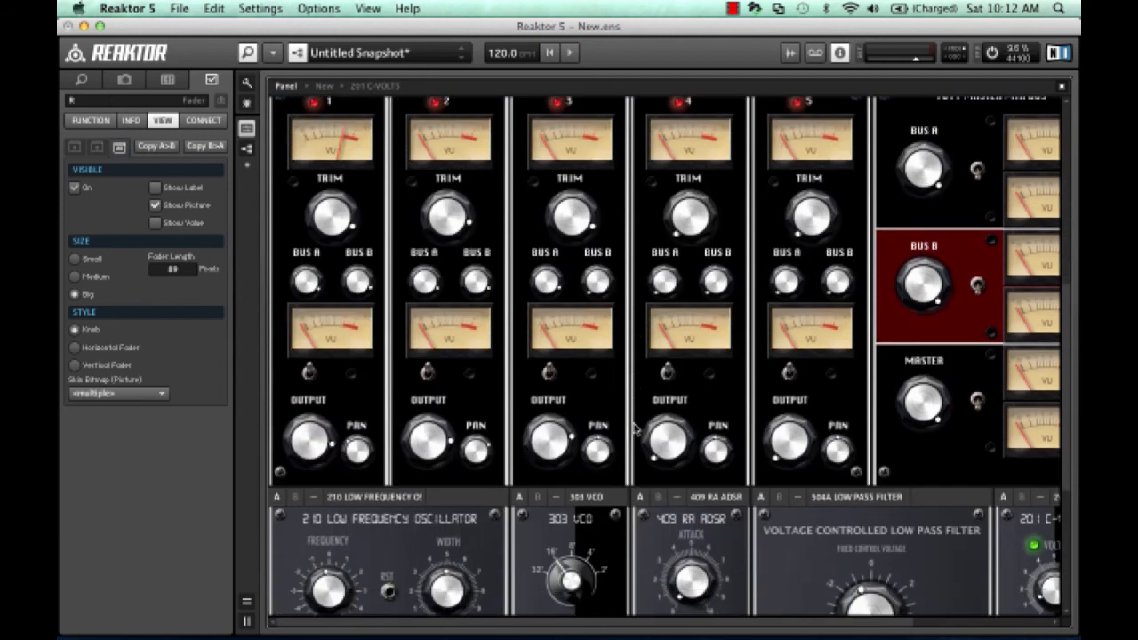
{"action": "scroll", "coordinate": [636, 429], "scroll_direction": "up", "scroll_amount": 1}
{"action": "scroll", "coordinate": [635, 429], "scroll_direction": "up", "scroll_amount": 1}
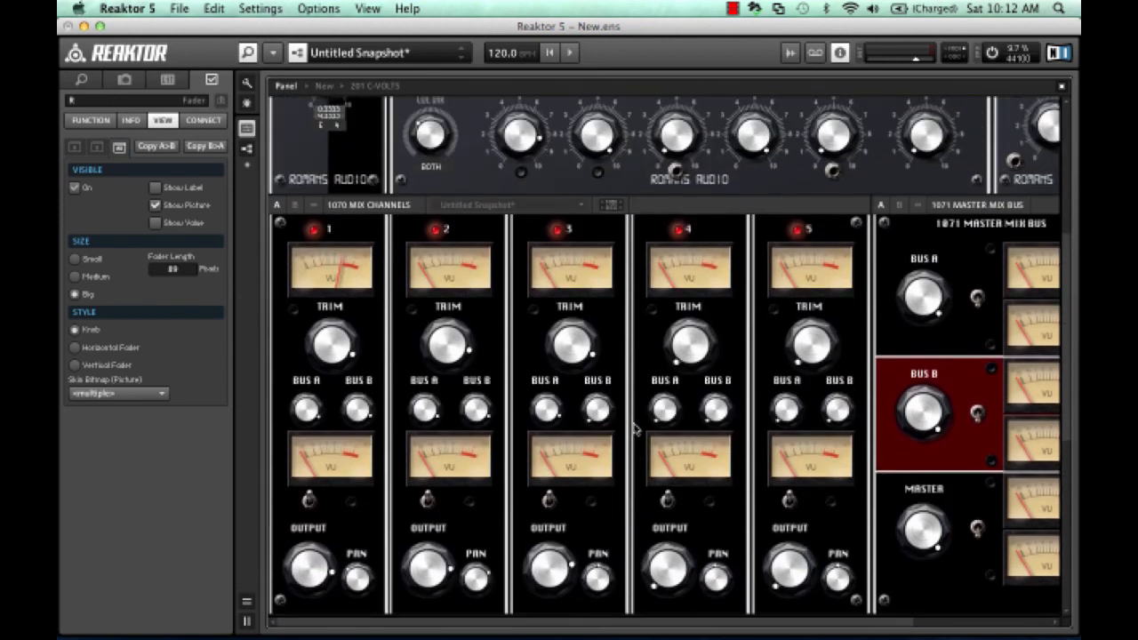